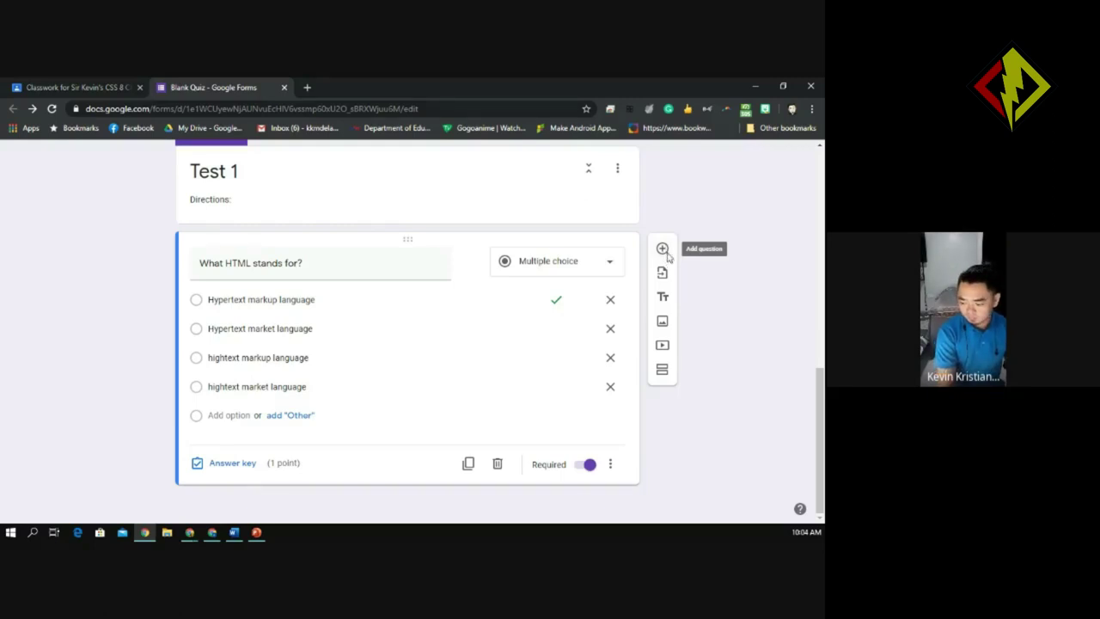
# Add a new multiple-choice question below the HTML question and title it "Question 2"
pyautogui.click(663, 249)
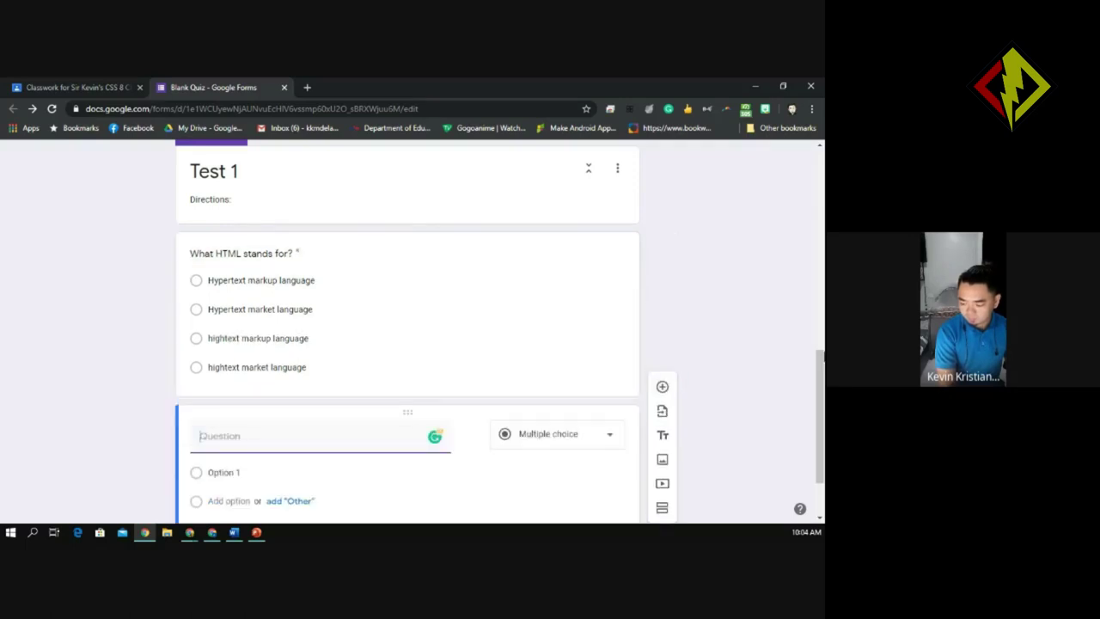
pyautogui.moveTo(821, 385); pyautogui.dragTo(821, 407)
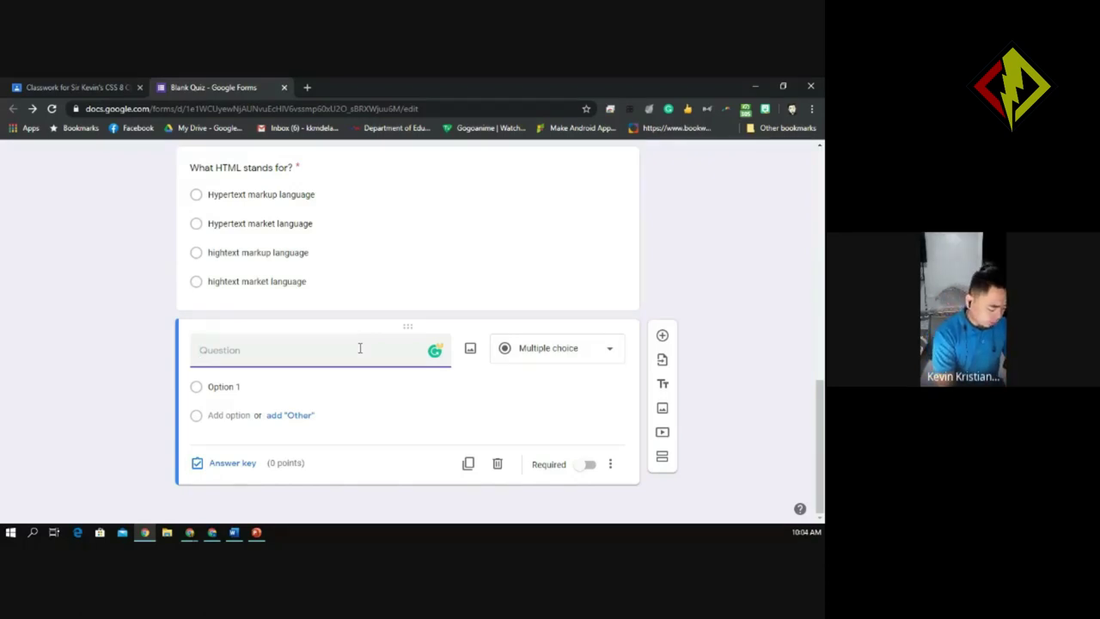
pyautogui.write('Question')
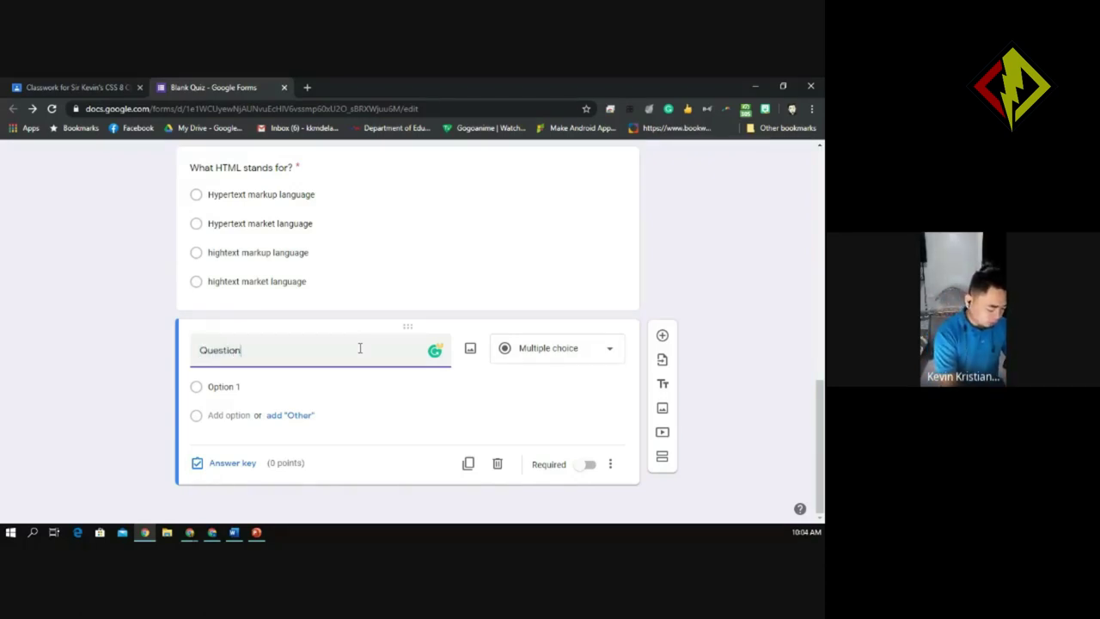
pyautogui.write(' 2')
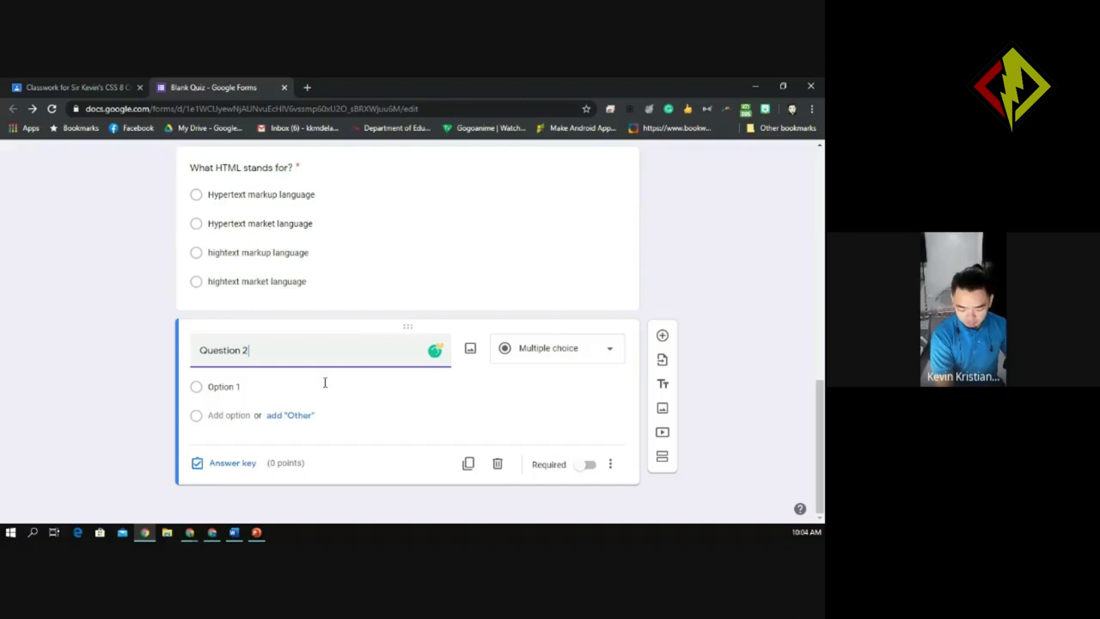
# Set Question 2's answer options to True and the suggested False
pyautogui.click(264, 386)
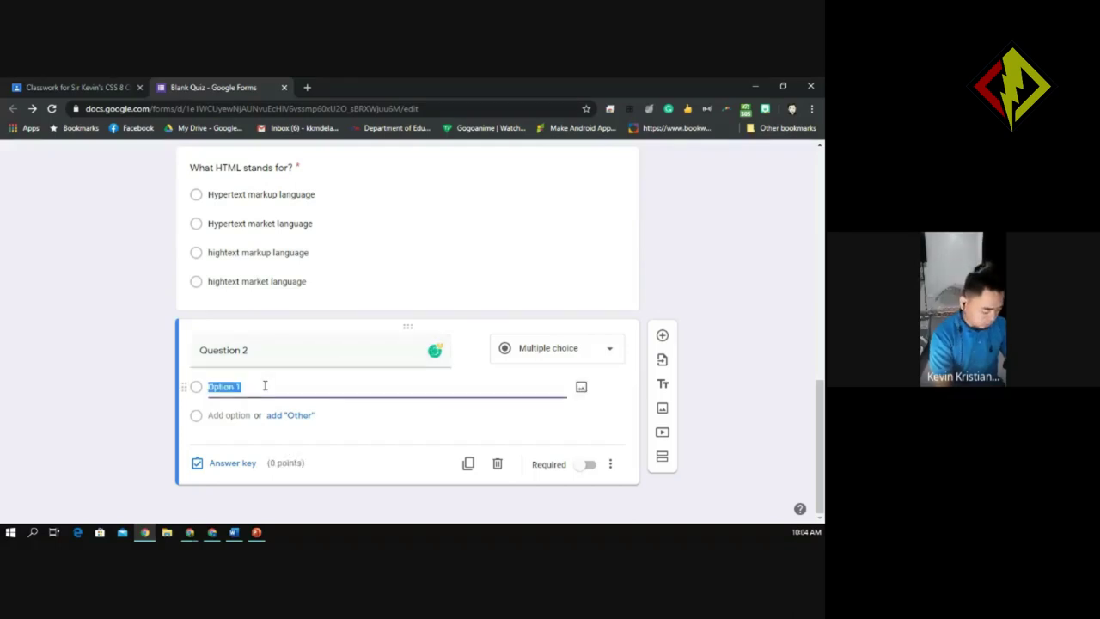
pyautogui.write('True')
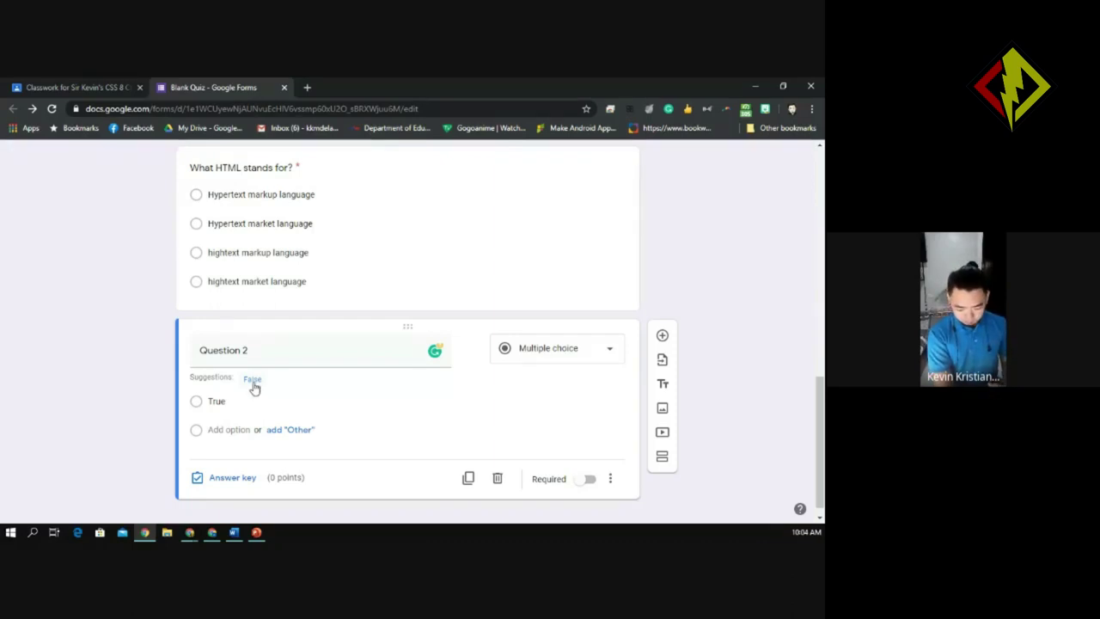
pyautogui.click(253, 380)
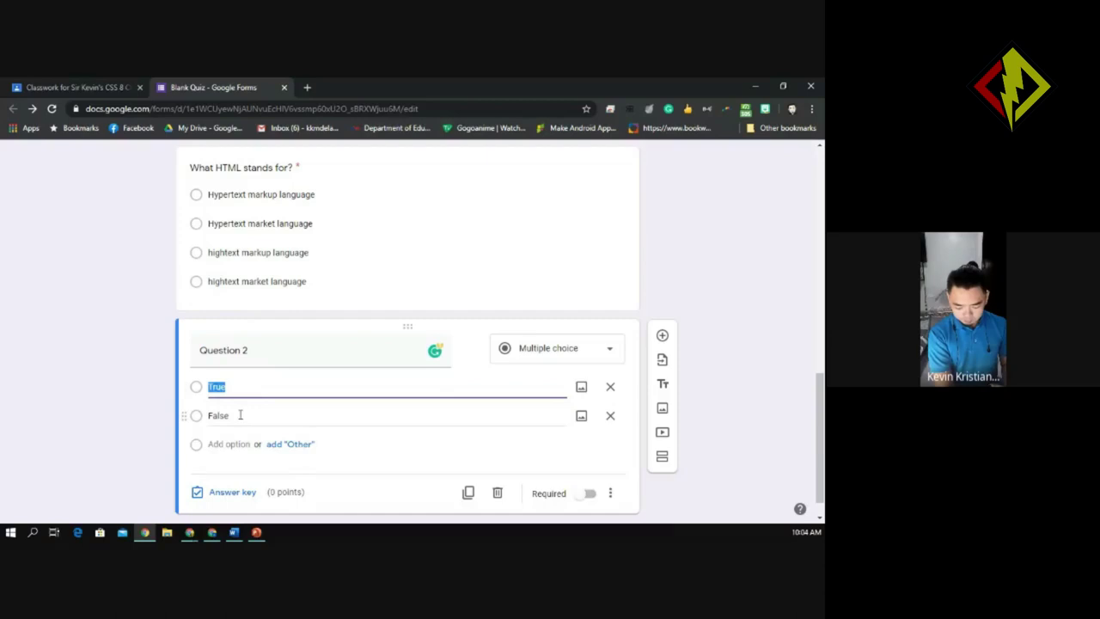
# Reorder Question 2's options by moving False above True, and restore the original order
pyautogui.click(244, 416)
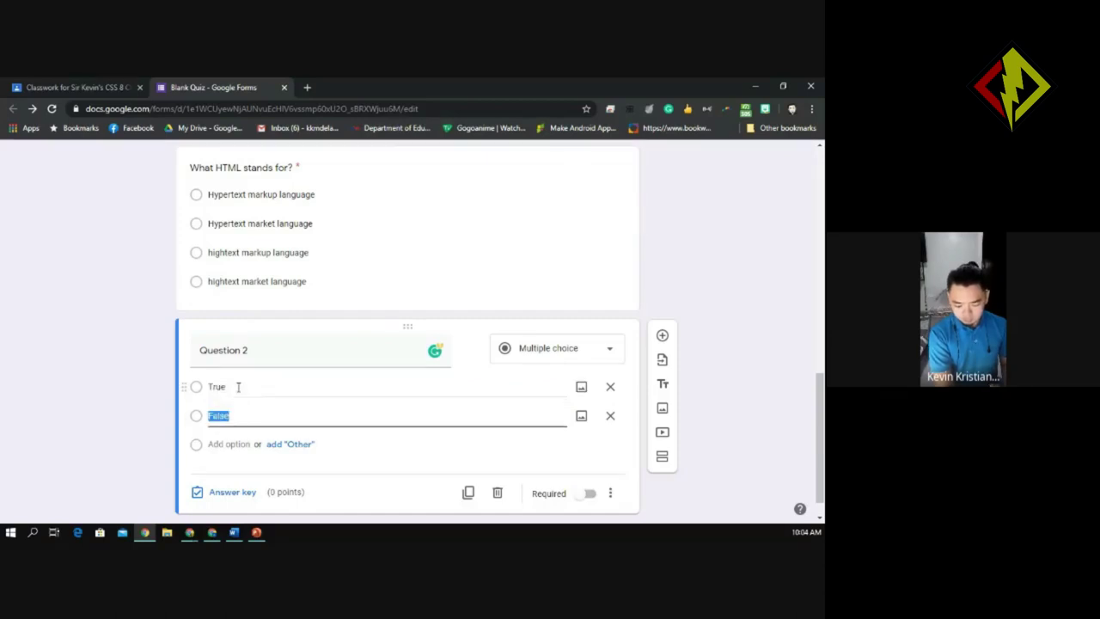
pyautogui.click(238, 387)
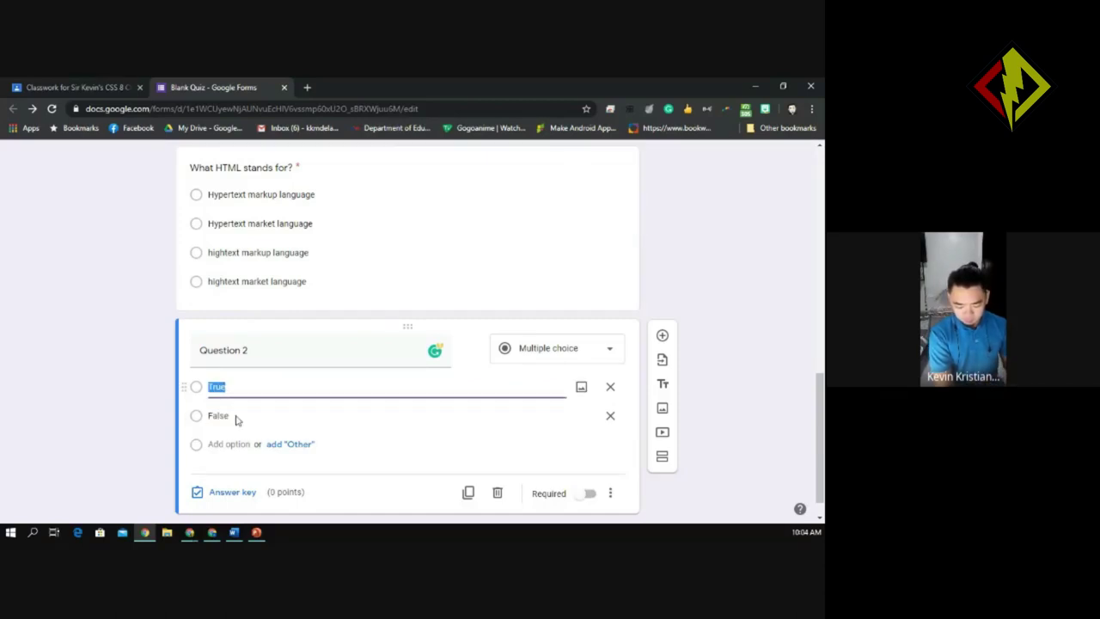
pyautogui.click(237, 416)
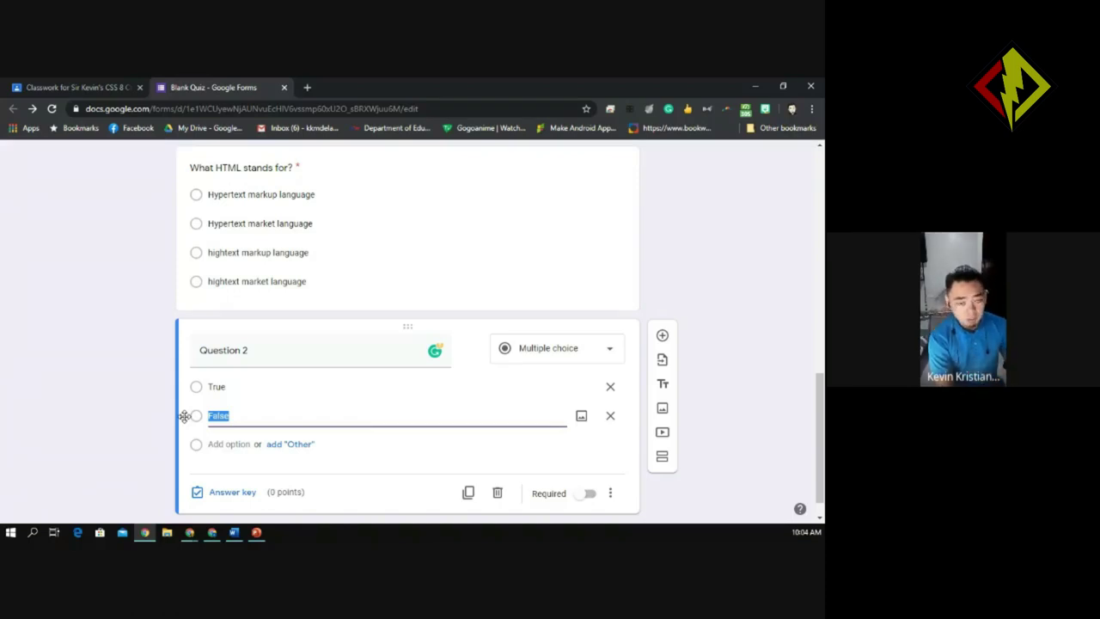
pyautogui.moveTo(184, 412); pyautogui.dragTo(186, 381)
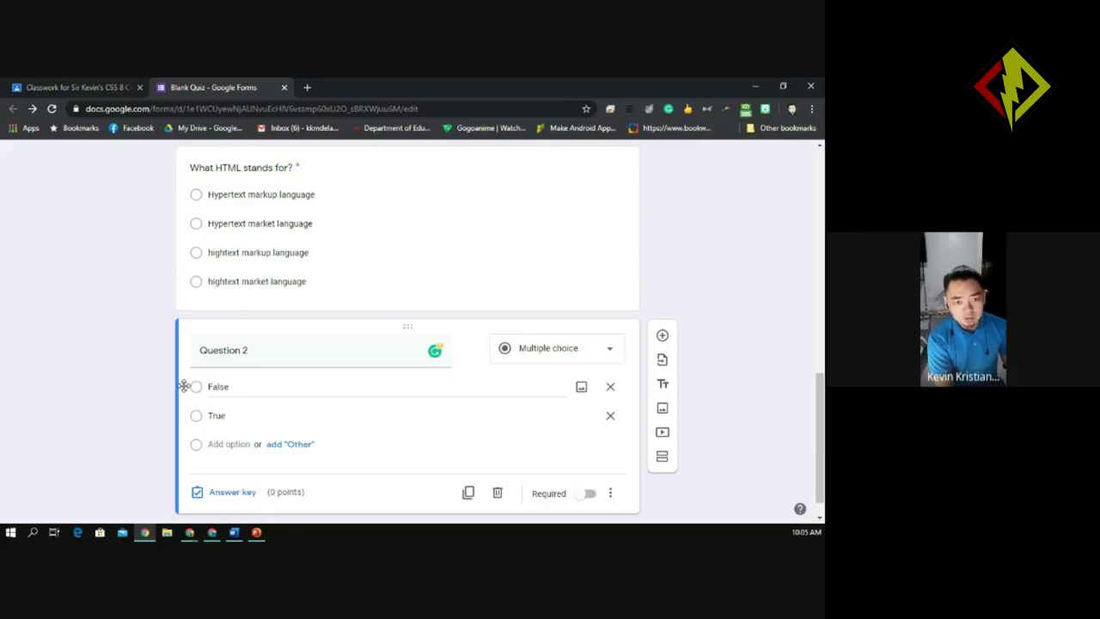
pyautogui.moveTo(184, 386); pyautogui.dragTo(183, 421)
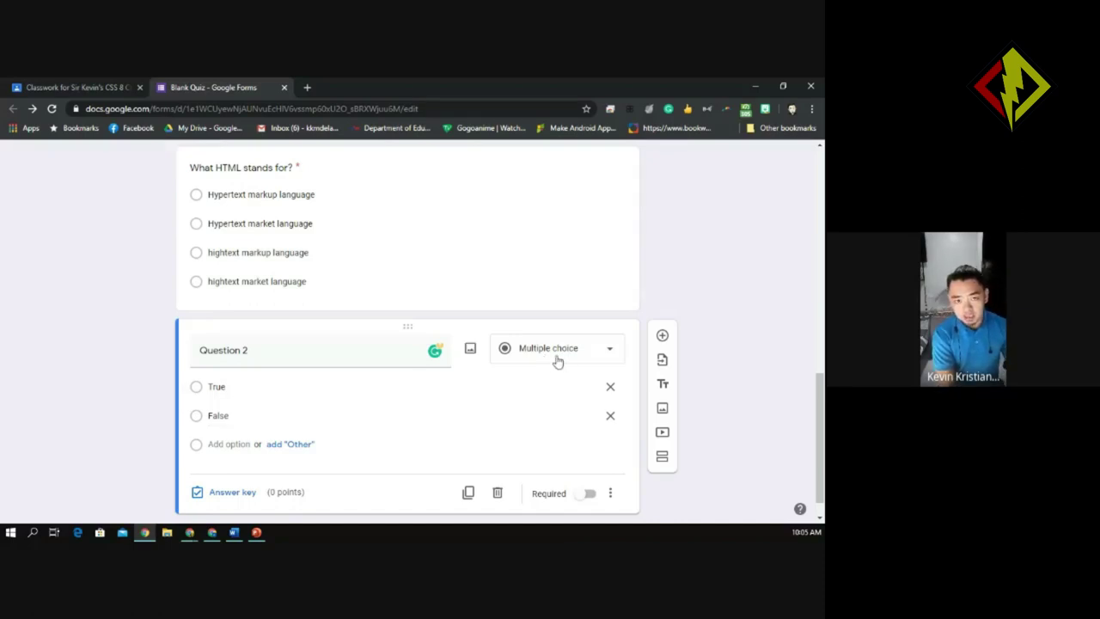
# Make Question 2 required and mark True as the correct answer in its answer key
pyautogui.click(589, 495)
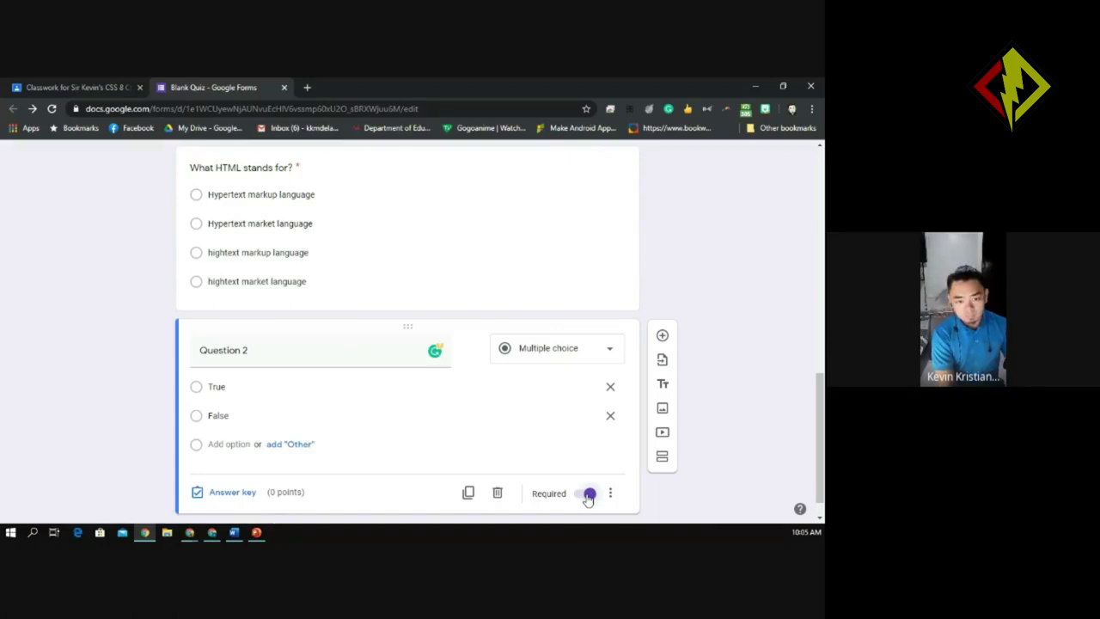
pyautogui.click(231, 492)
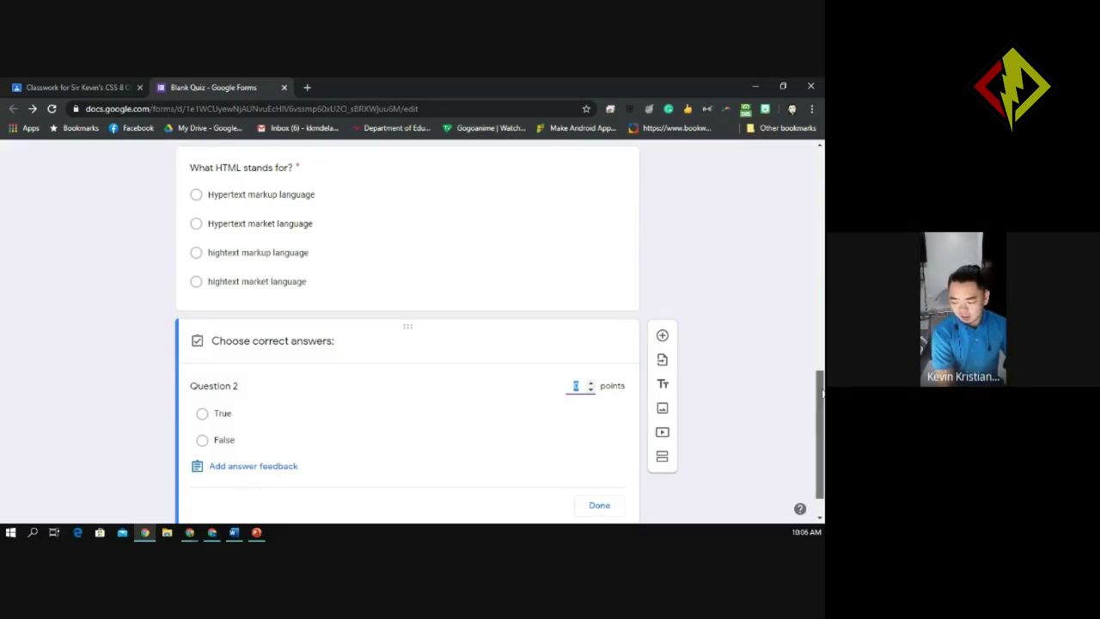
pyautogui.scroll(-1, 821, 392)
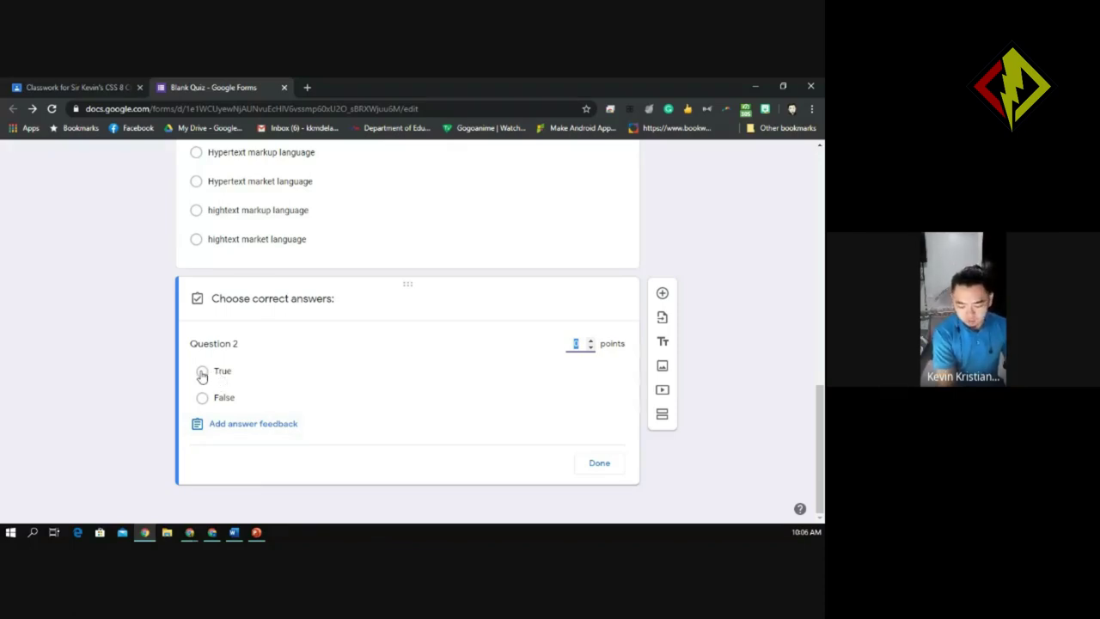
pyautogui.click(202, 373)
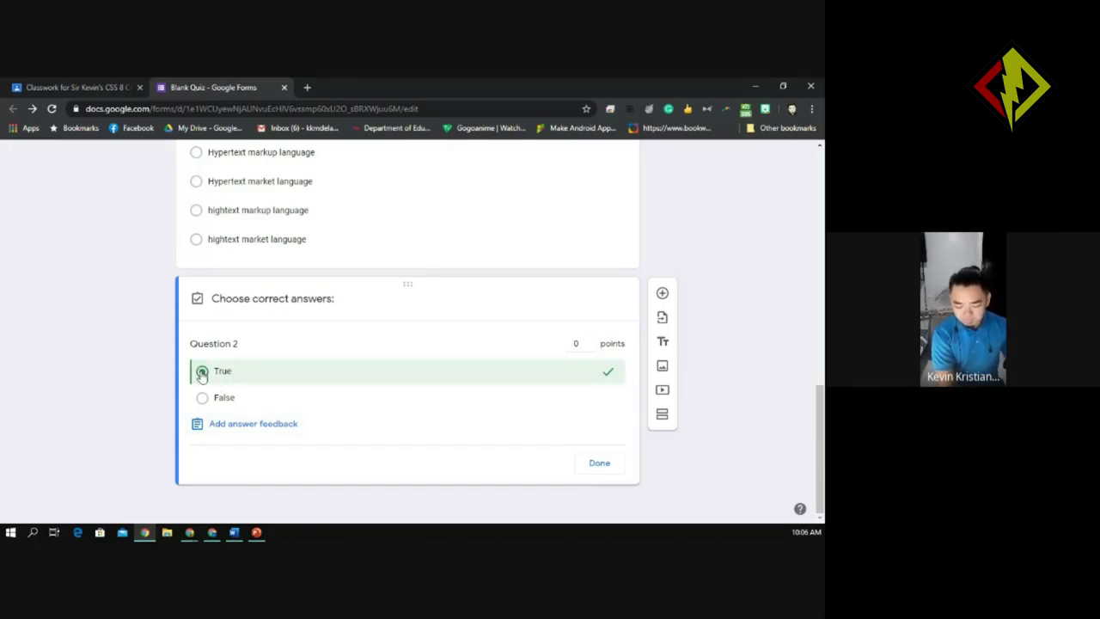
# Set Question 2's score to 1 point in the answer key
pyautogui.click(579, 343)
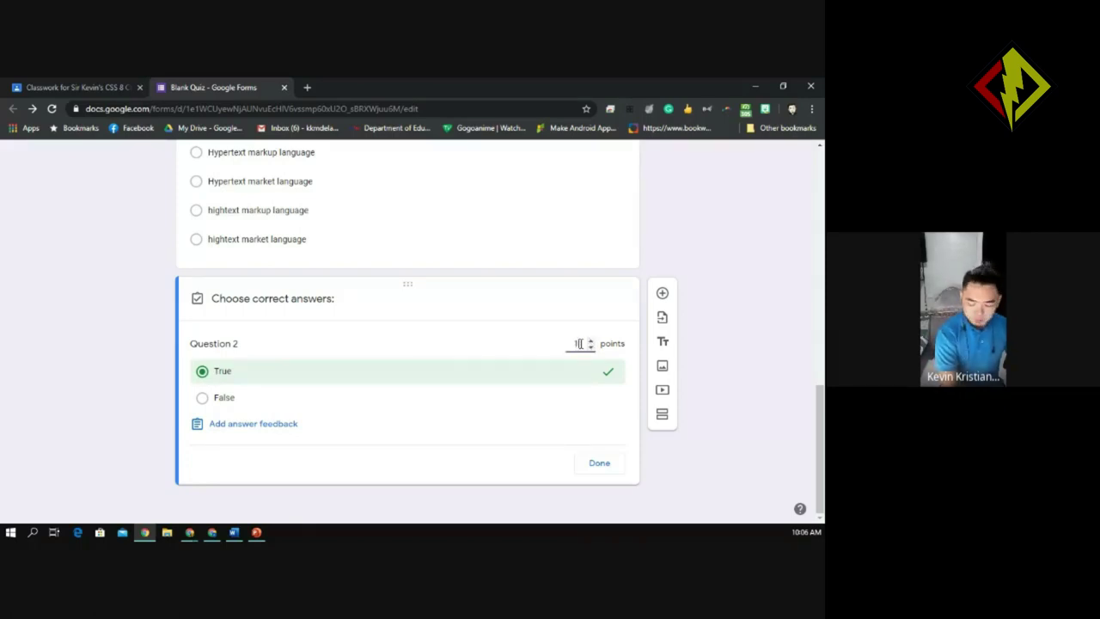
pyautogui.press('BackSpace')
pyautogui.write('1')
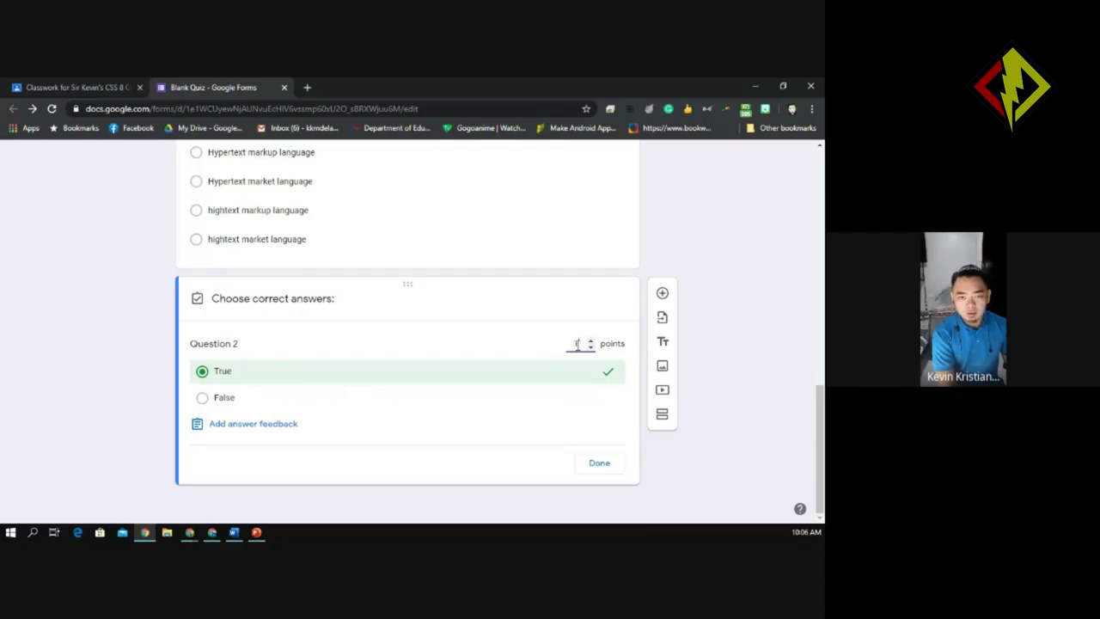
# Add the answer feedback "Very good!" for correct answers to Question 2
pyautogui.click(249, 427)
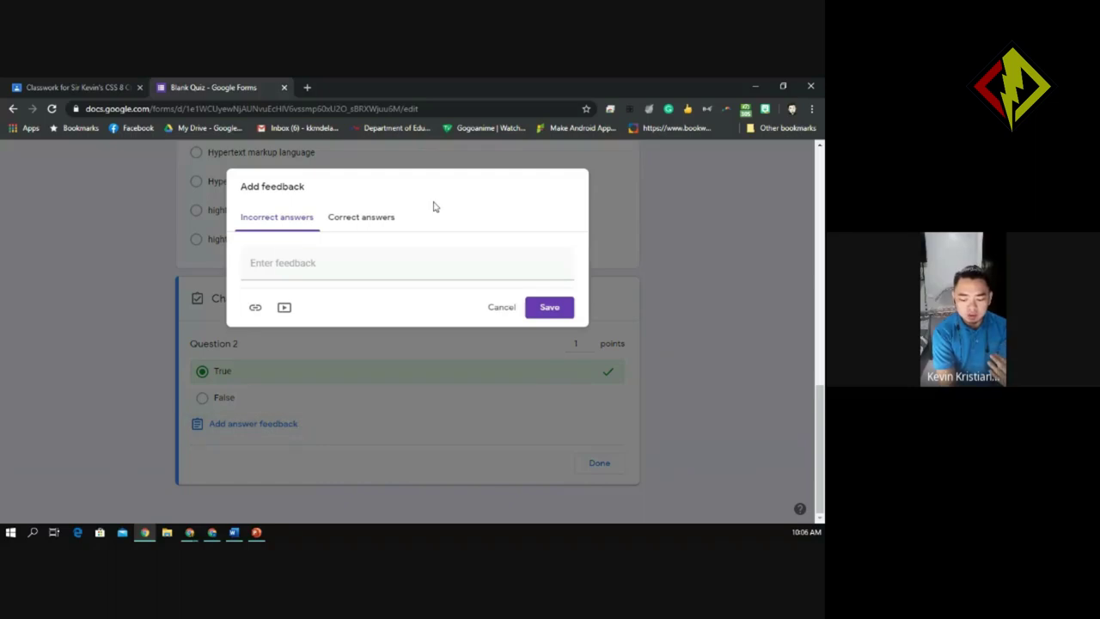
pyautogui.click(362, 220)
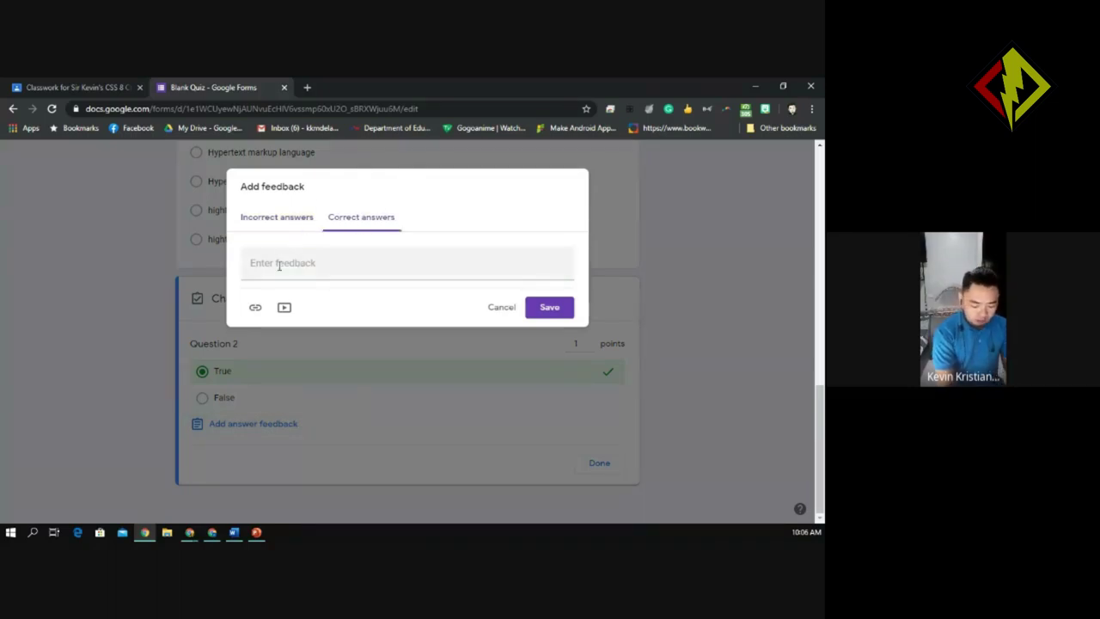
pyautogui.click(279, 265)
pyautogui.write('Very')
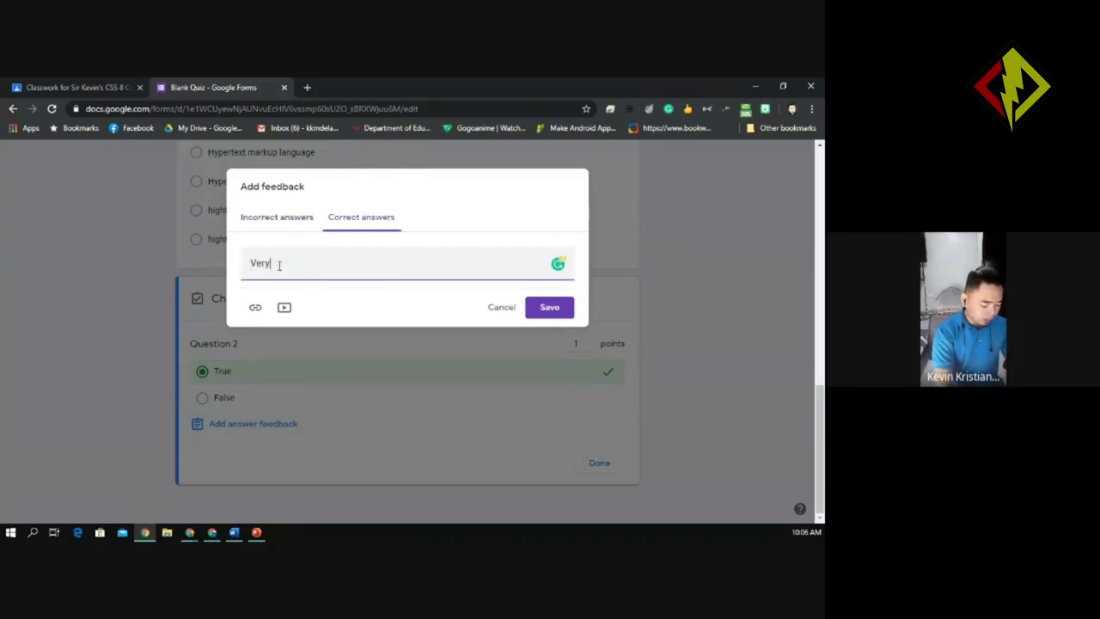
pyautogui.write(' googe')
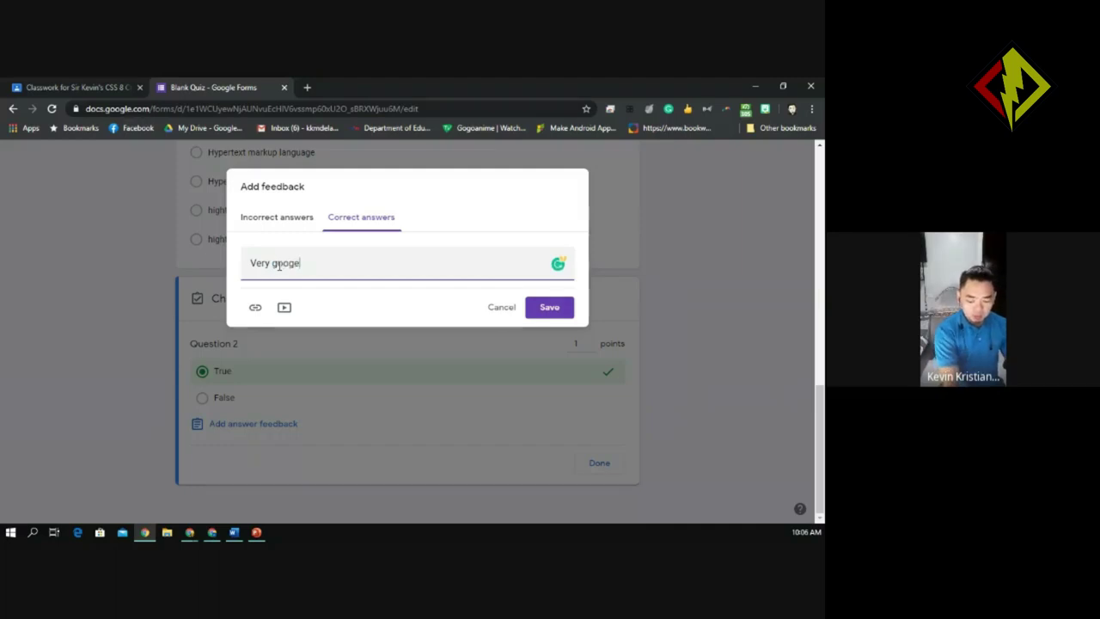
pyautogui.press('BackSpace')
pyautogui.press('BackSpace')
pyautogui.write('d!')
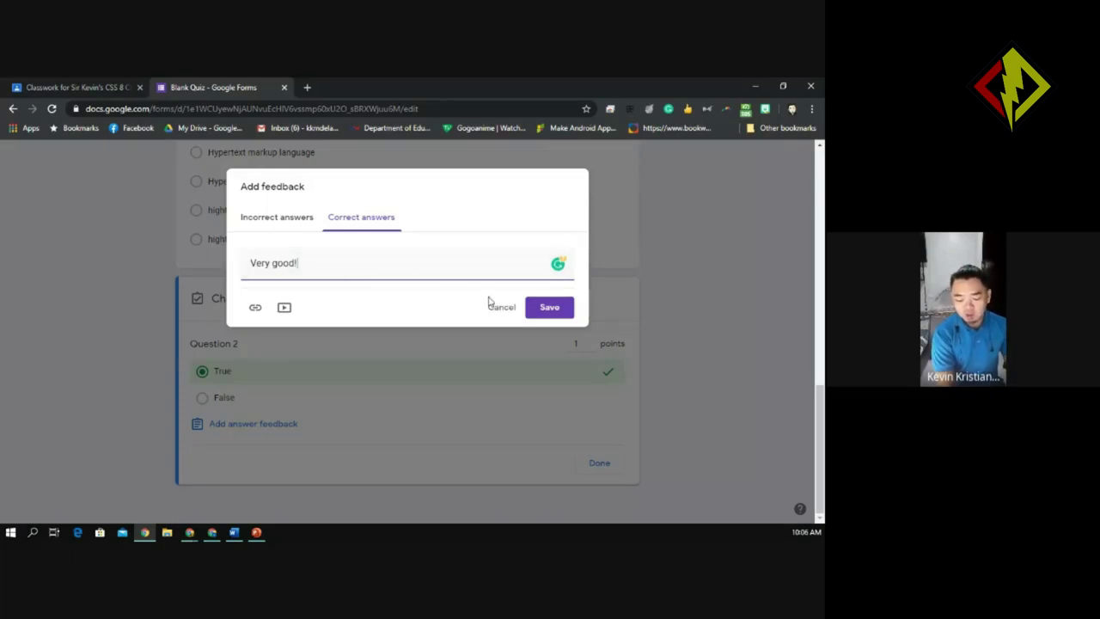
# Enter "Sorry, the correct answer is True." as the feedback for incorrect answers
pyautogui.click(287, 225)
pyautogui.click(293, 269)
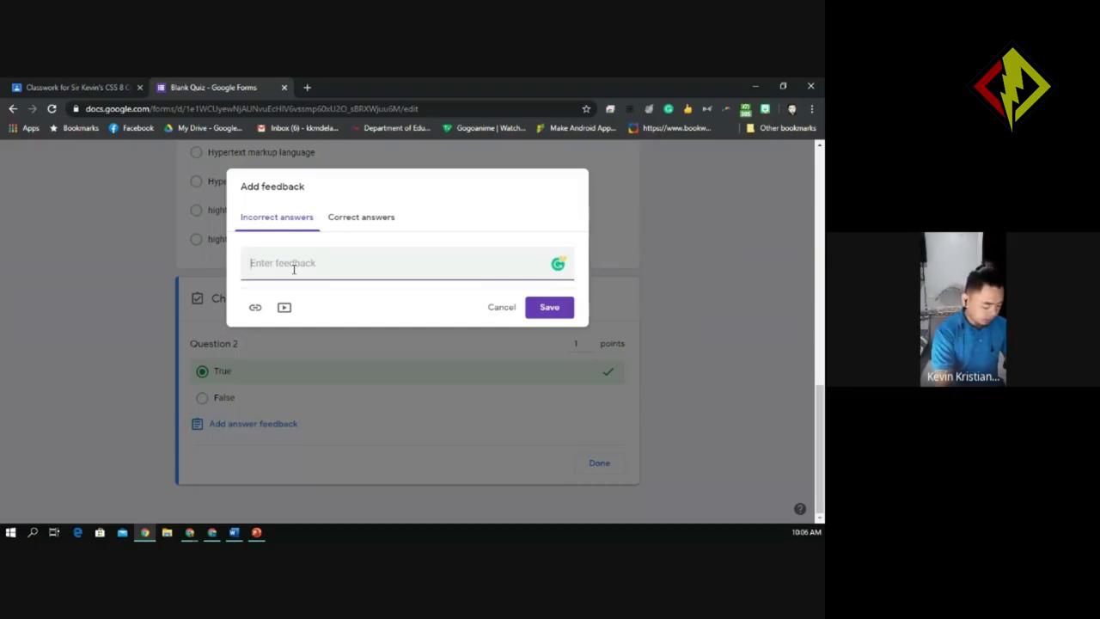
pyautogui.write('Sorry, t')
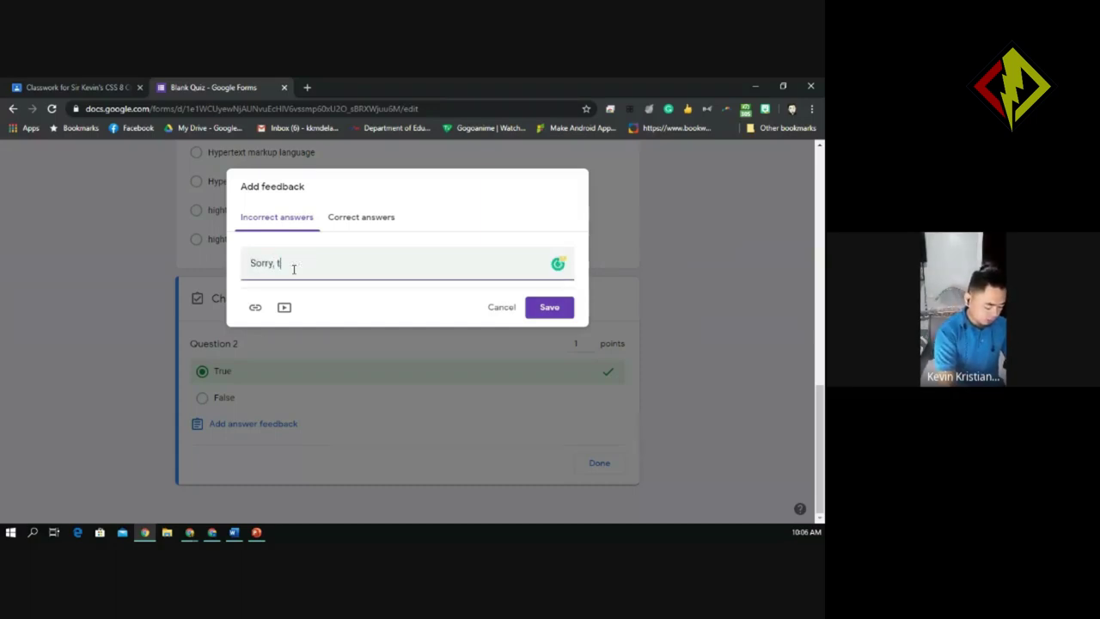
pyautogui.write('he answer')
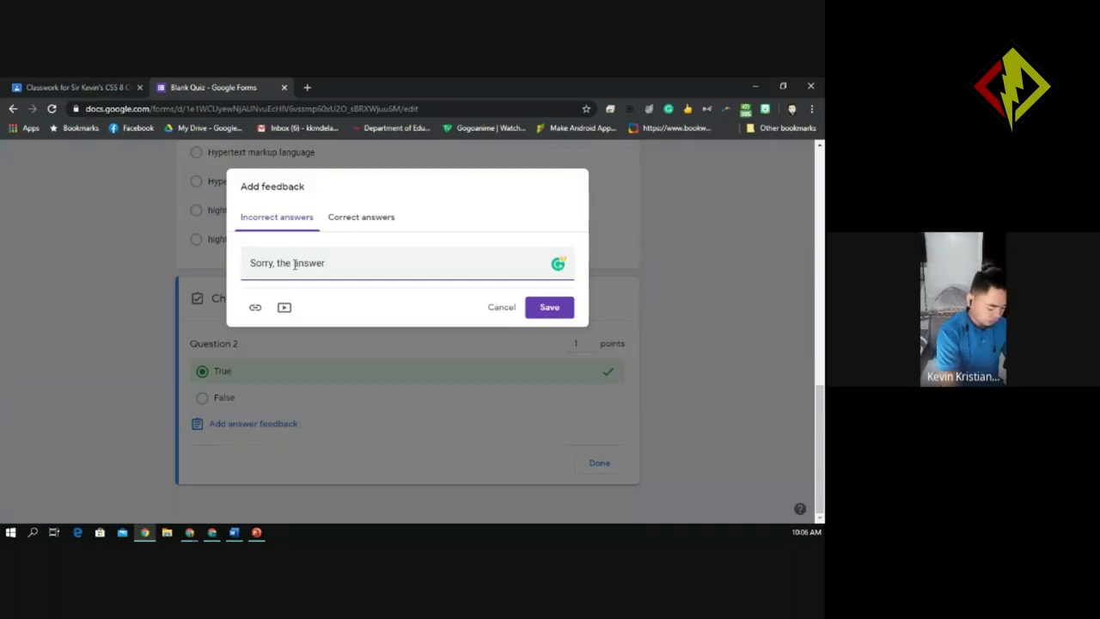
pyautogui.click(295, 263)
pyautogui.write('correct')
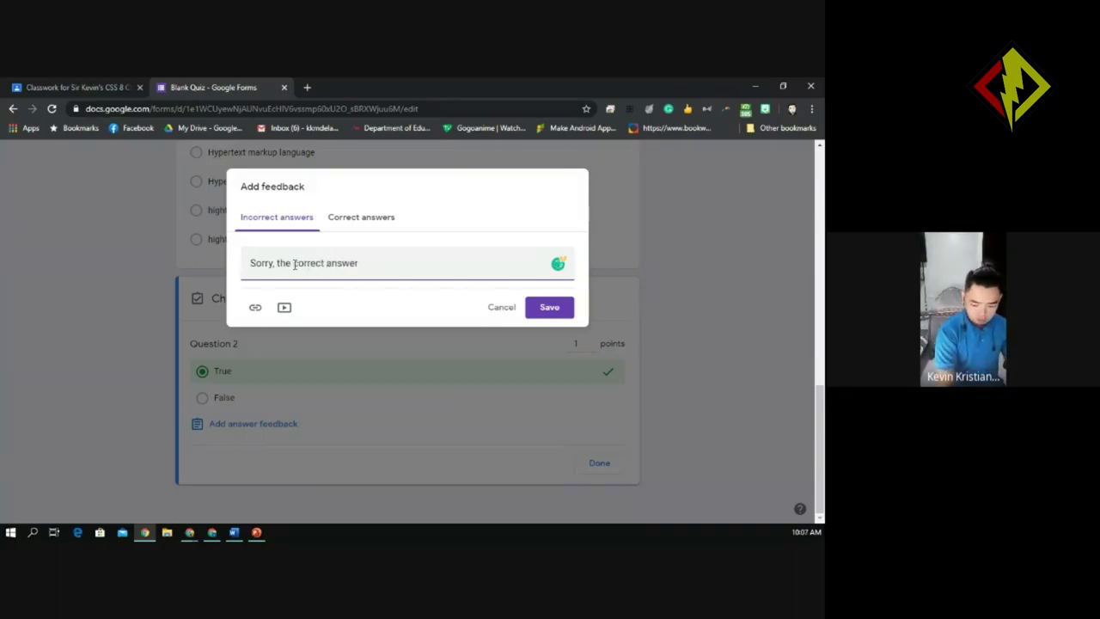
pyautogui.press('End')
pyautogui.write('is')
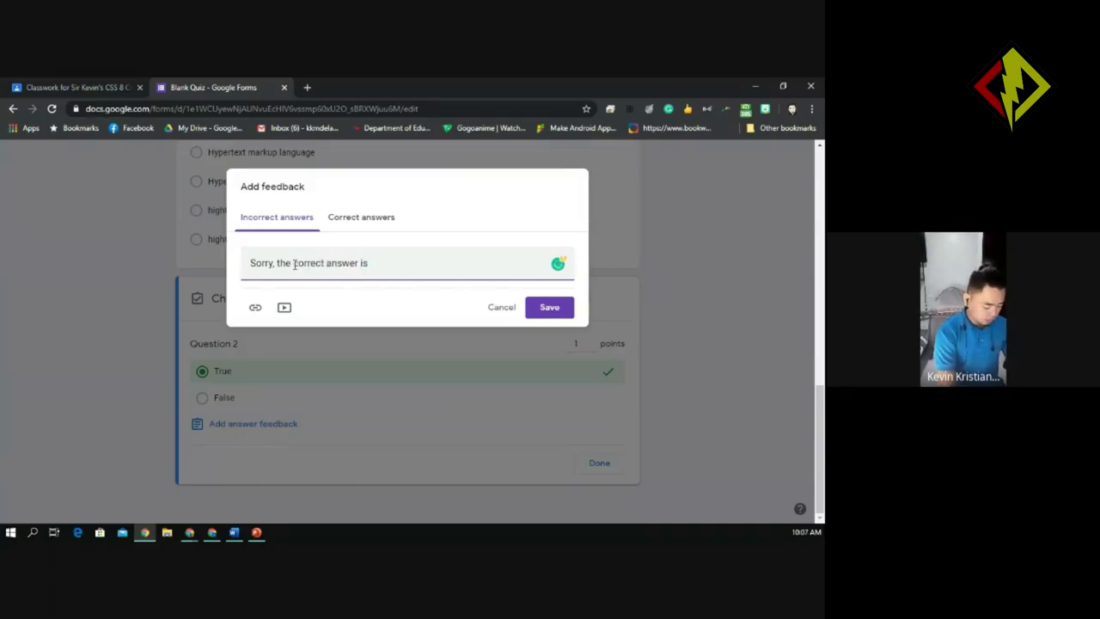
pyautogui.write(' True')
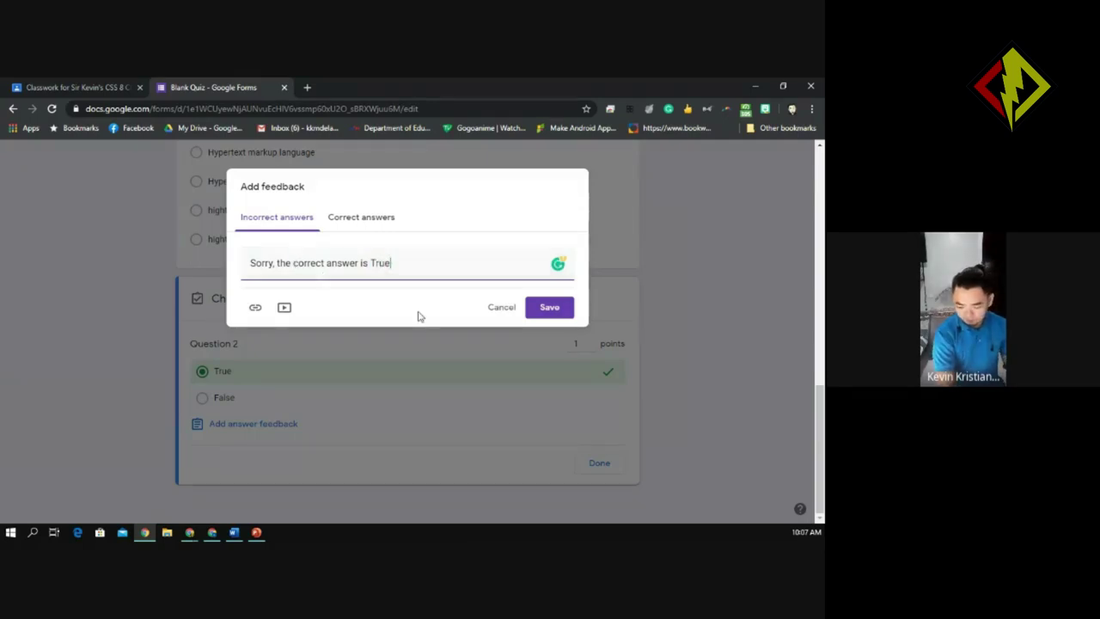
pyautogui.write('.')
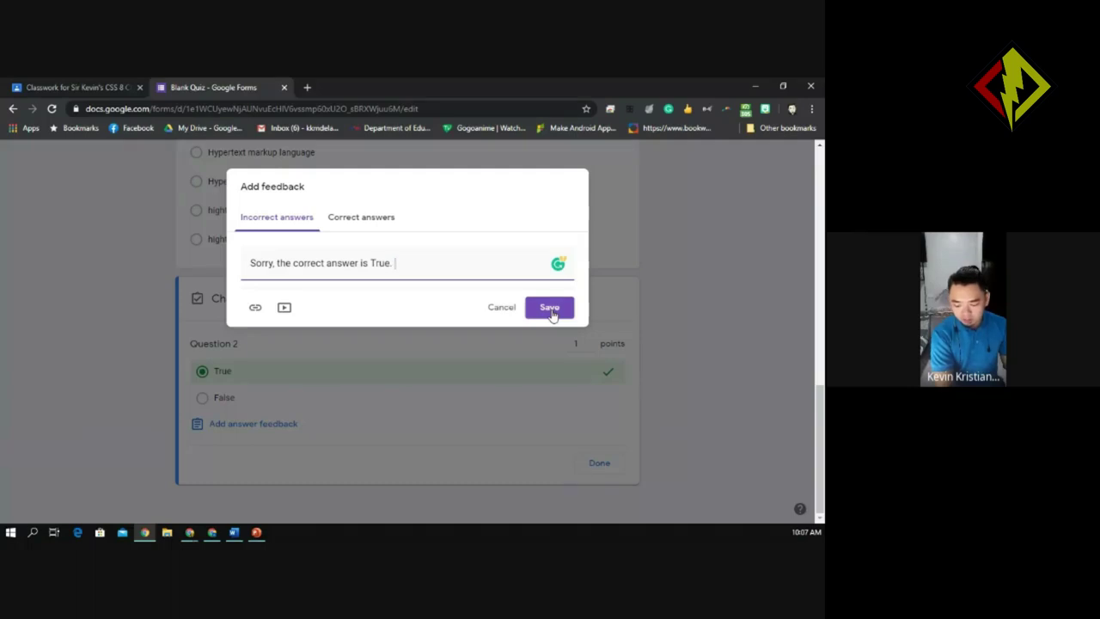
# Append a sunglasses-face emoji to the "Very good!" feedback for correct answers and save the feedback
pyautogui.click(369, 227)
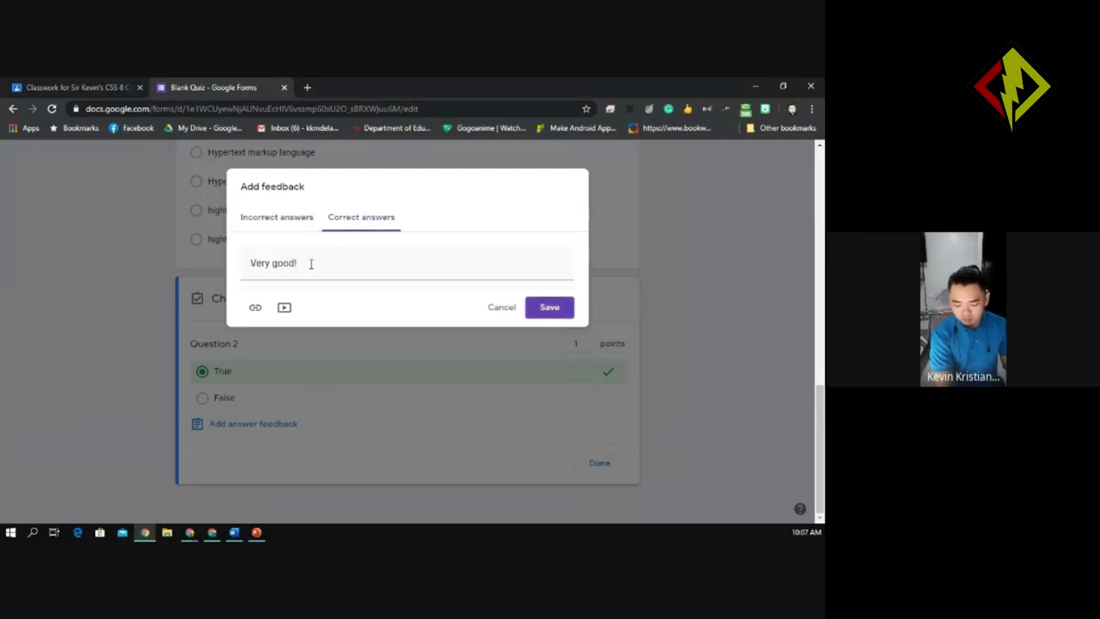
pyautogui.click(311, 264)
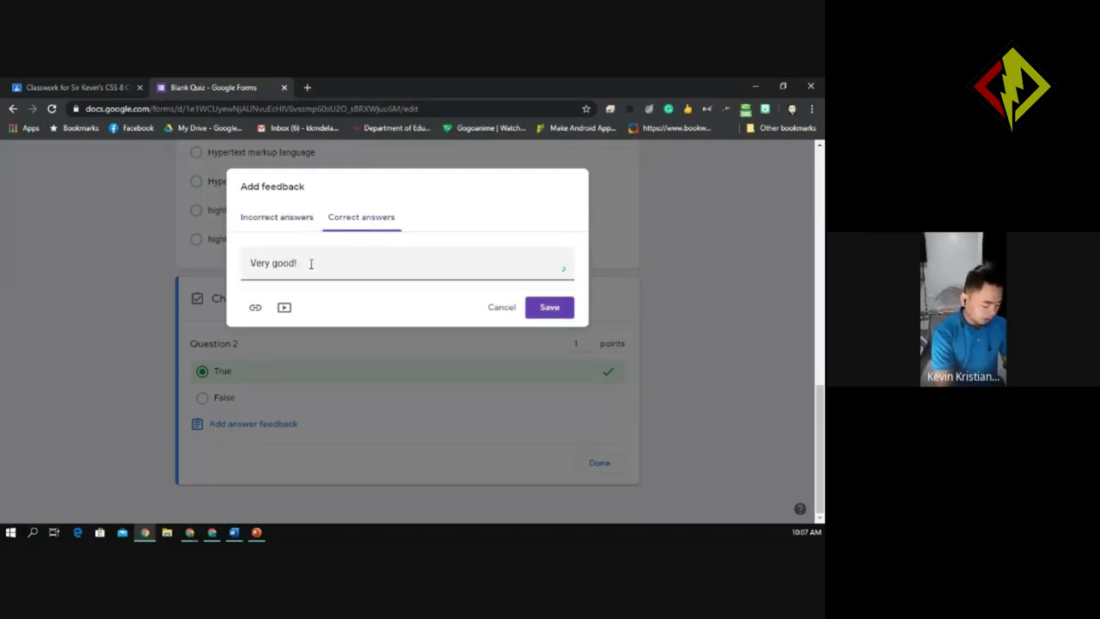
pyautogui.press('super+period')
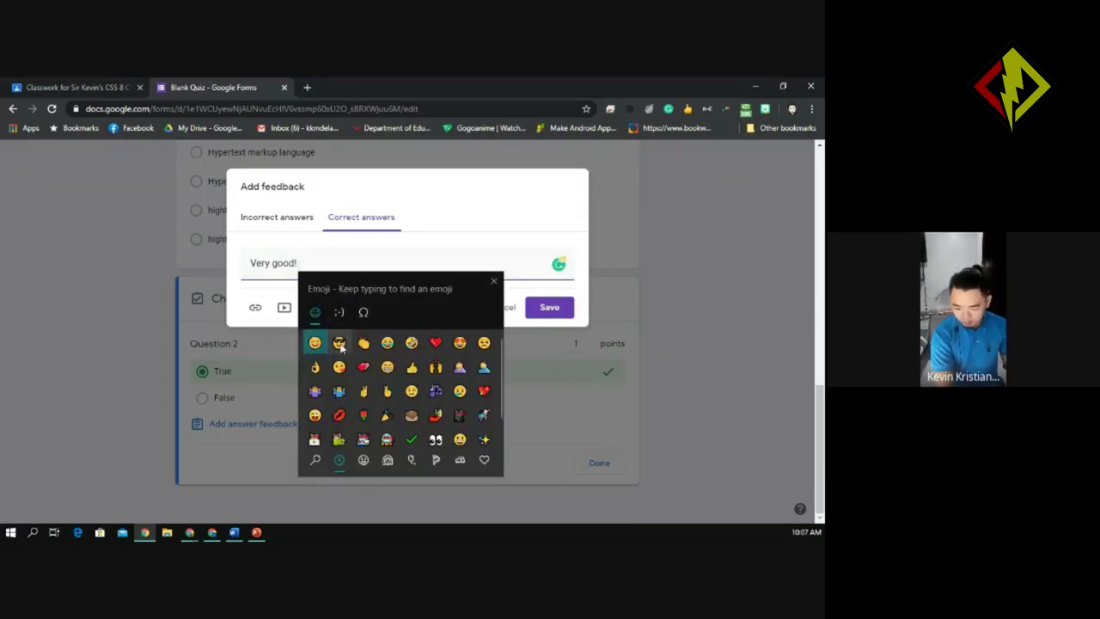
pyautogui.click(338, 342)
pyautogui.click(393, 253)
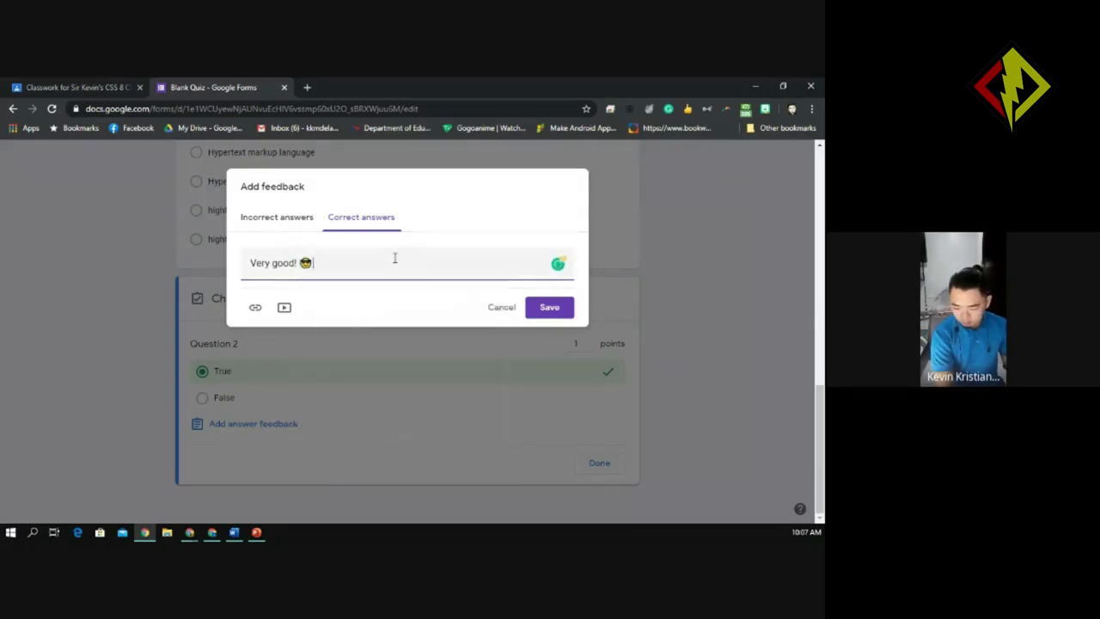
pyautogui.click(544, 315)
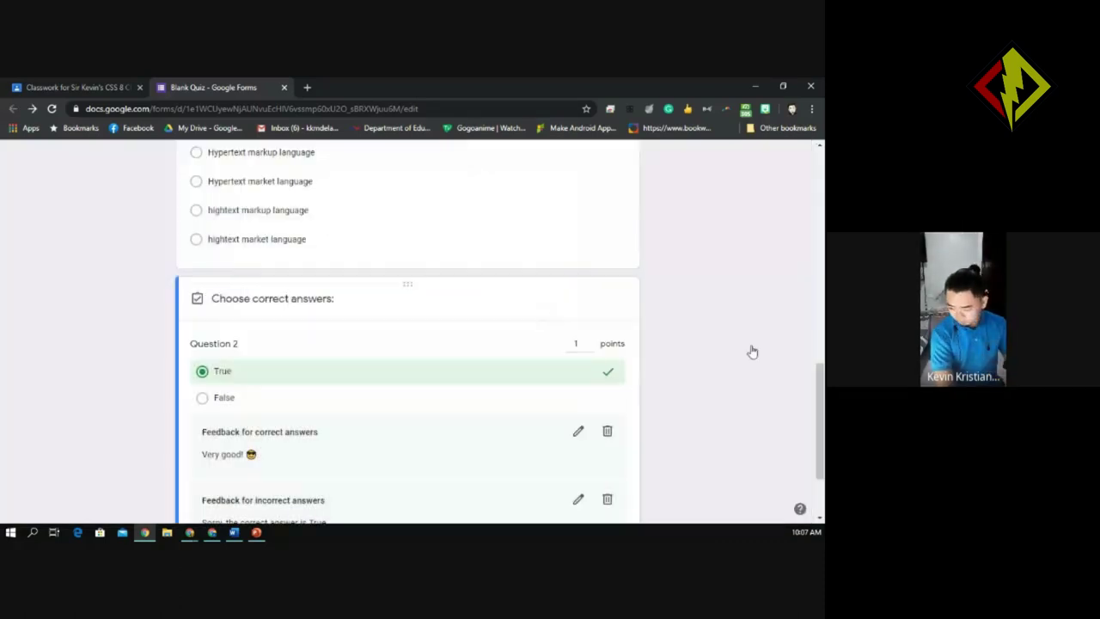
# Finish editing Question 2's answer key and return to the question's normal editing view
pyautogui.moveTo(821, 406); pyautogui.dragTo(821, 439)
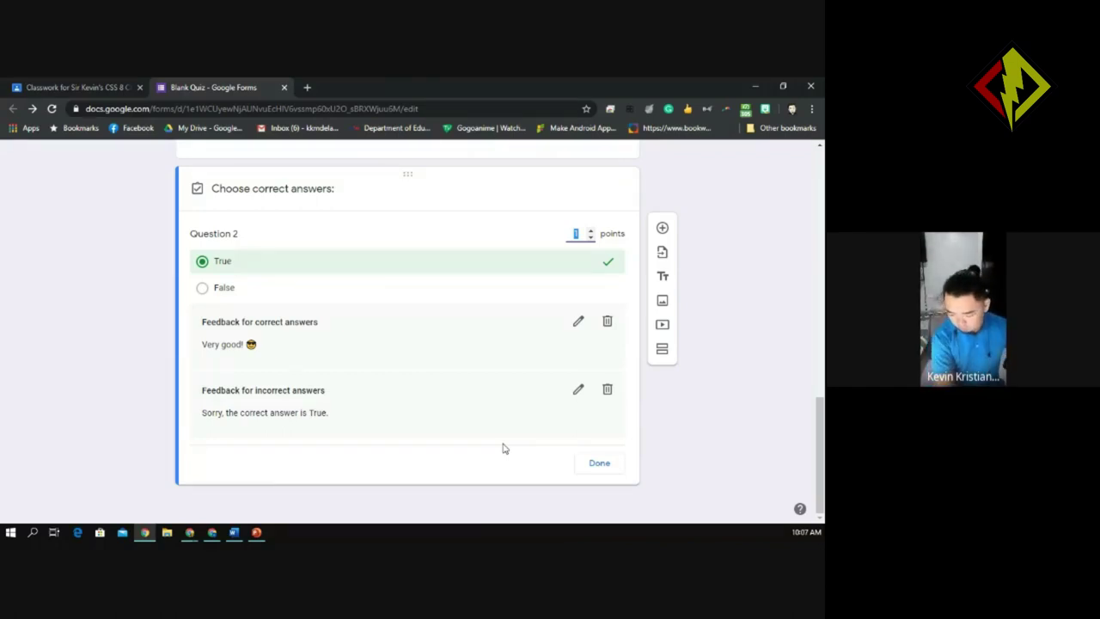
pyautogui.click(599, 465)
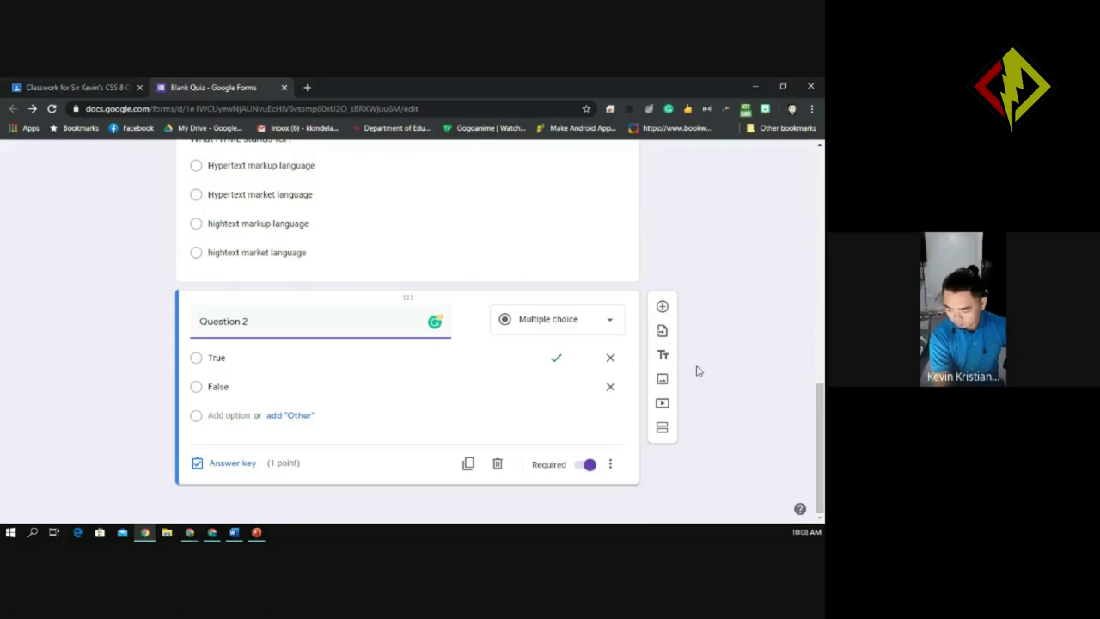
pyautogui.click(610, 324)
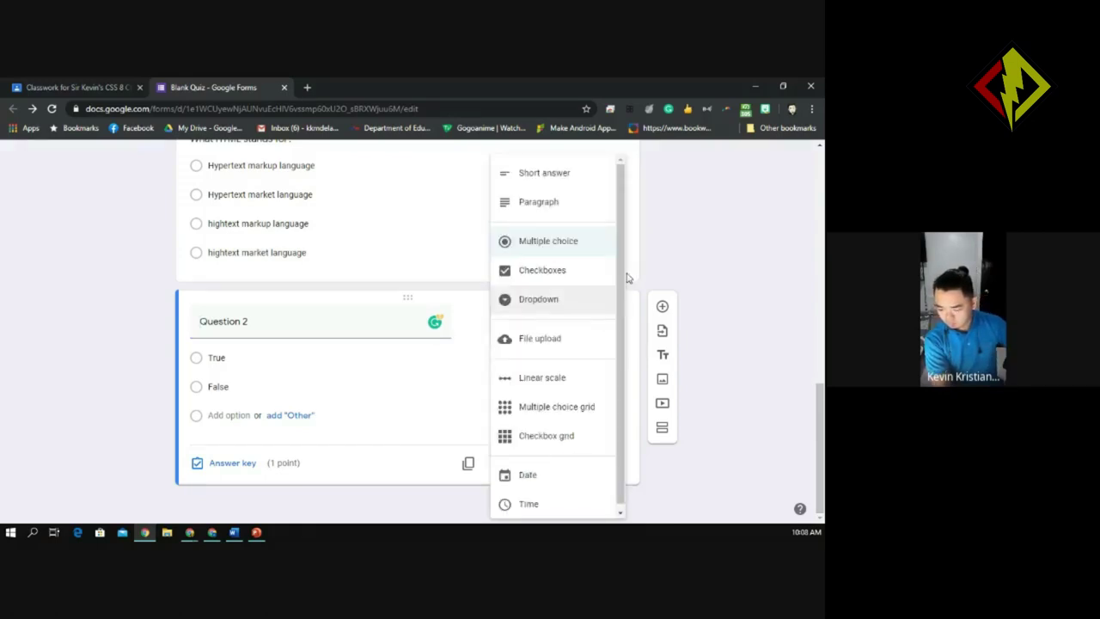
pyautogui.click(711, 267)
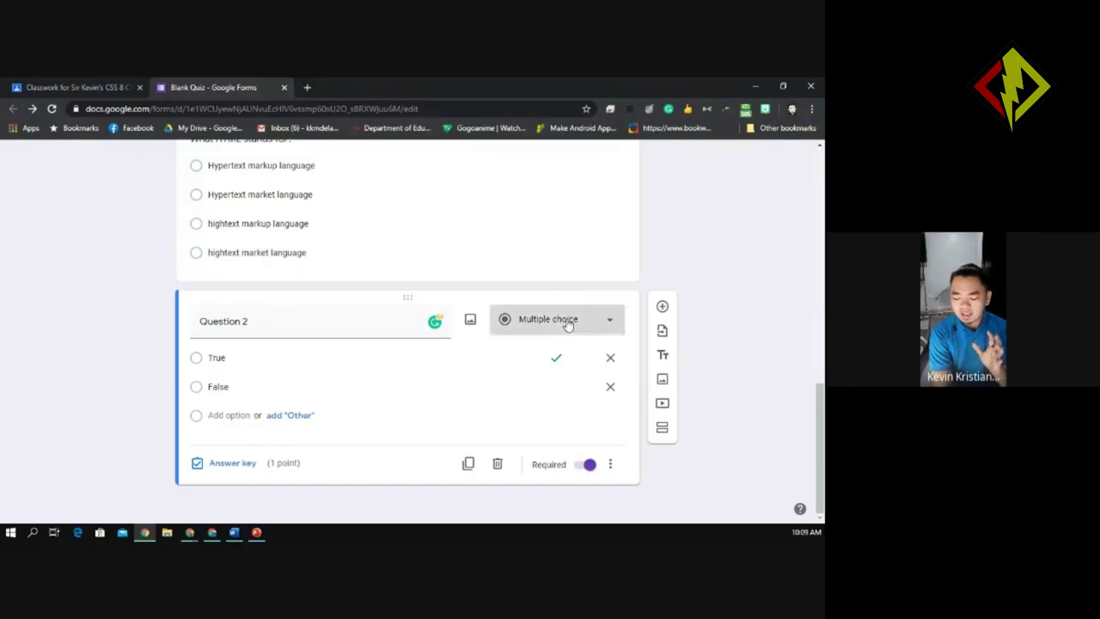
pyautogui.click(569, 321)
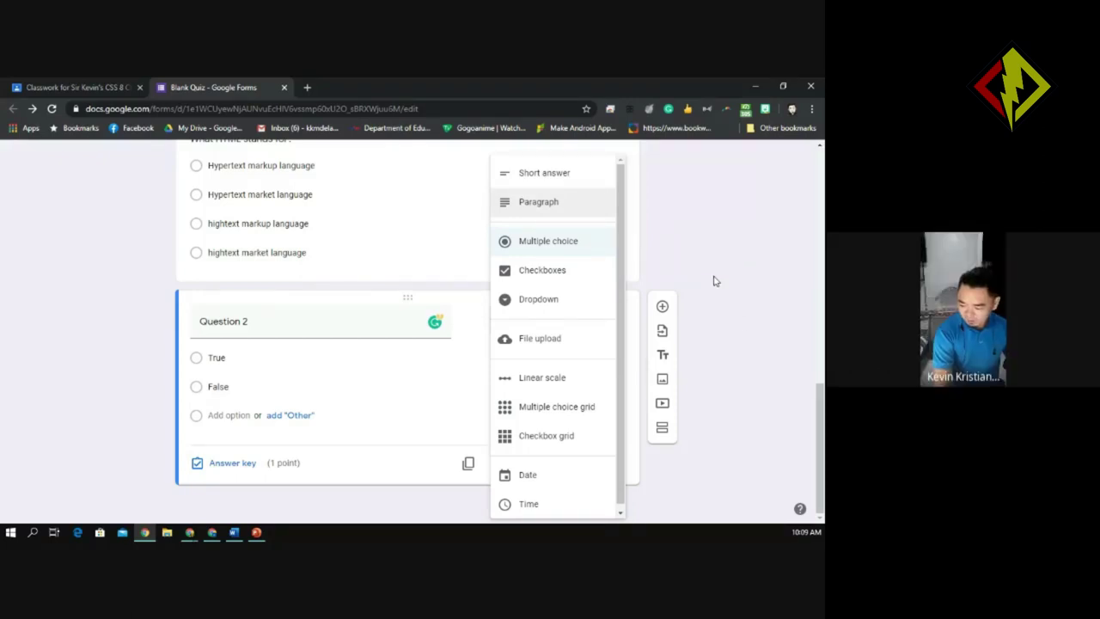
pyautogui.click(687, 318)
# Add a new question after Question 2 with the text "modified true or false"
pyautogui.click(663, 306)
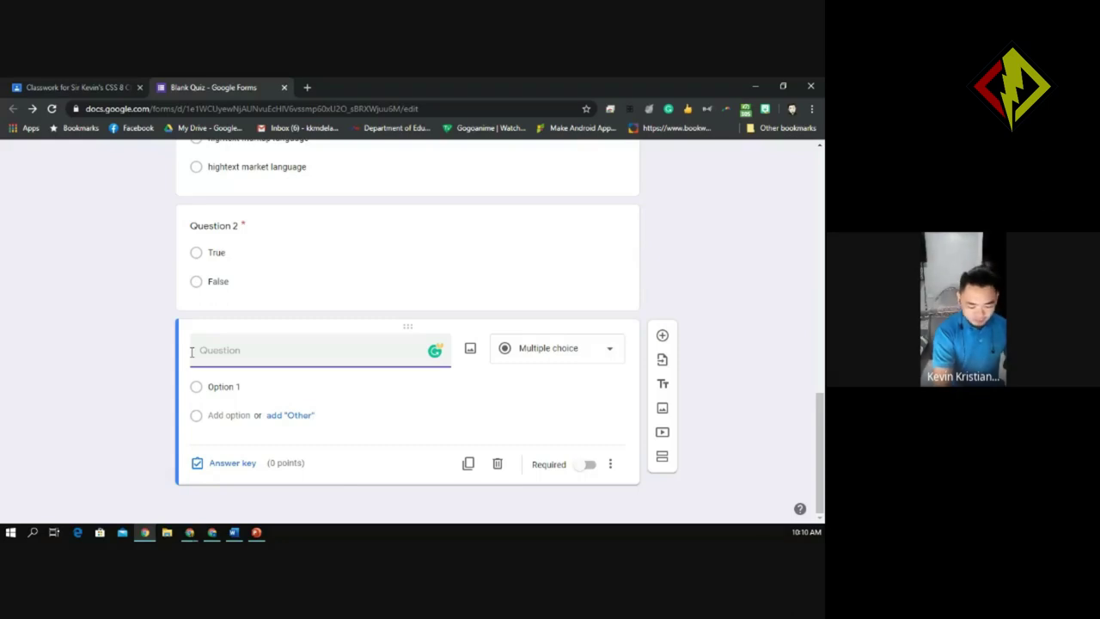
pyautogui.write('qu')
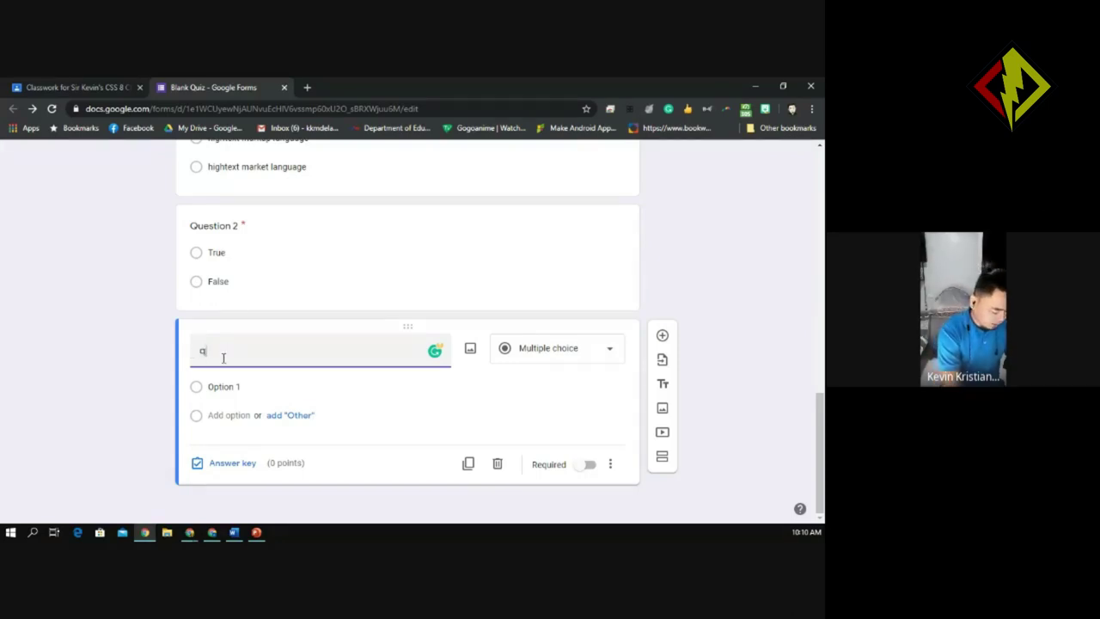
pyautogui.press('BackSpace')
pyautogui.press('BackSpace')
pyautogui.write('mo')
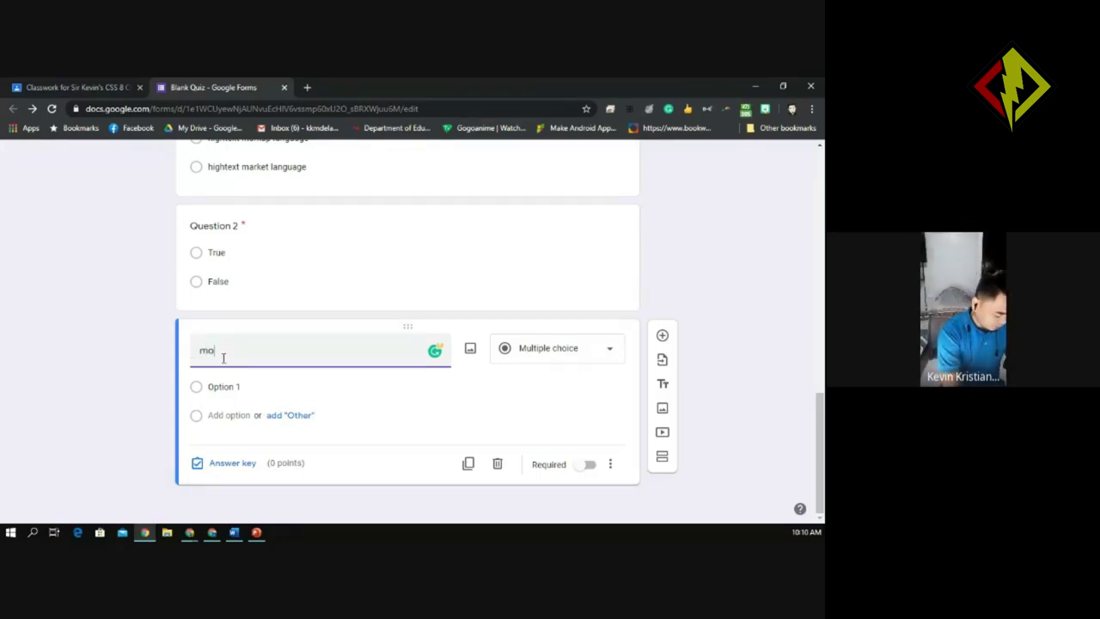
pyautogui.write('difiec tru')
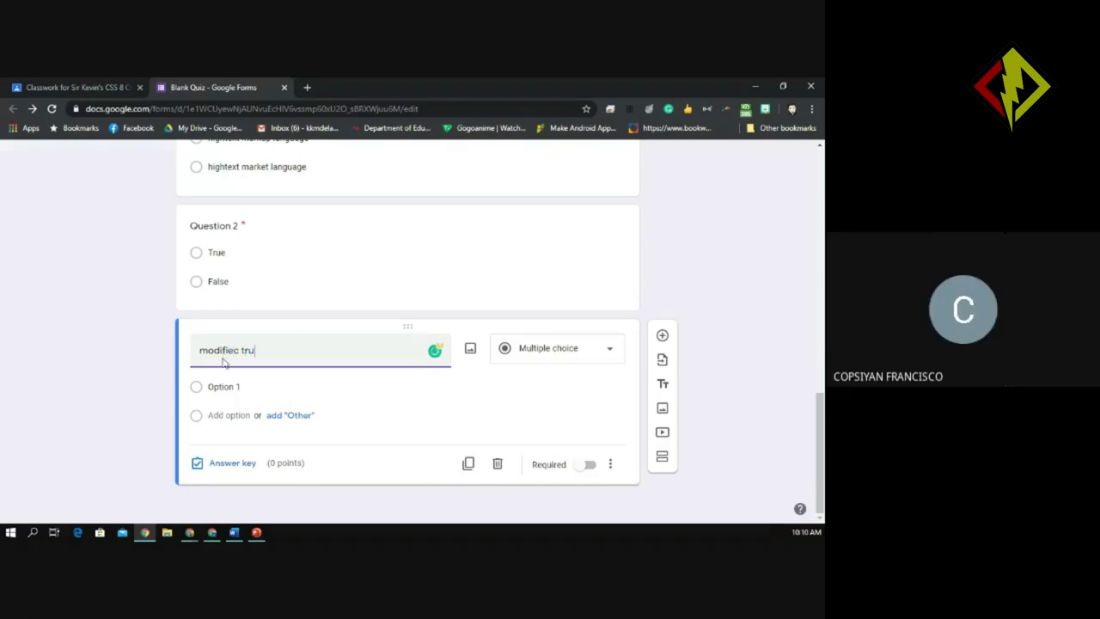
pyautogui.write('e or false')
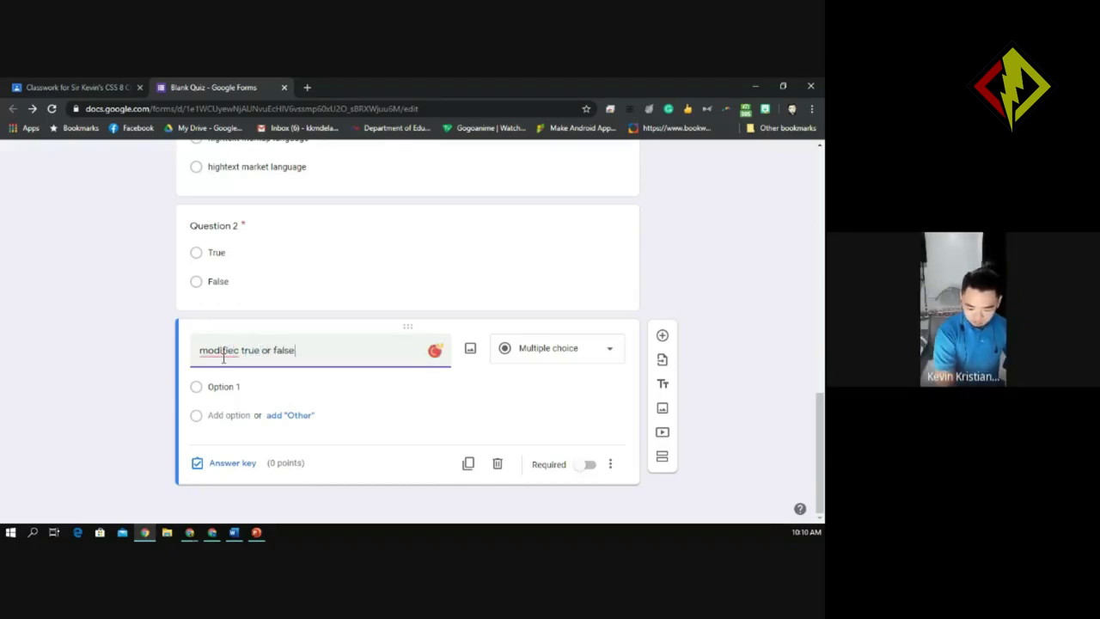
pyautogui.click(239, 350)
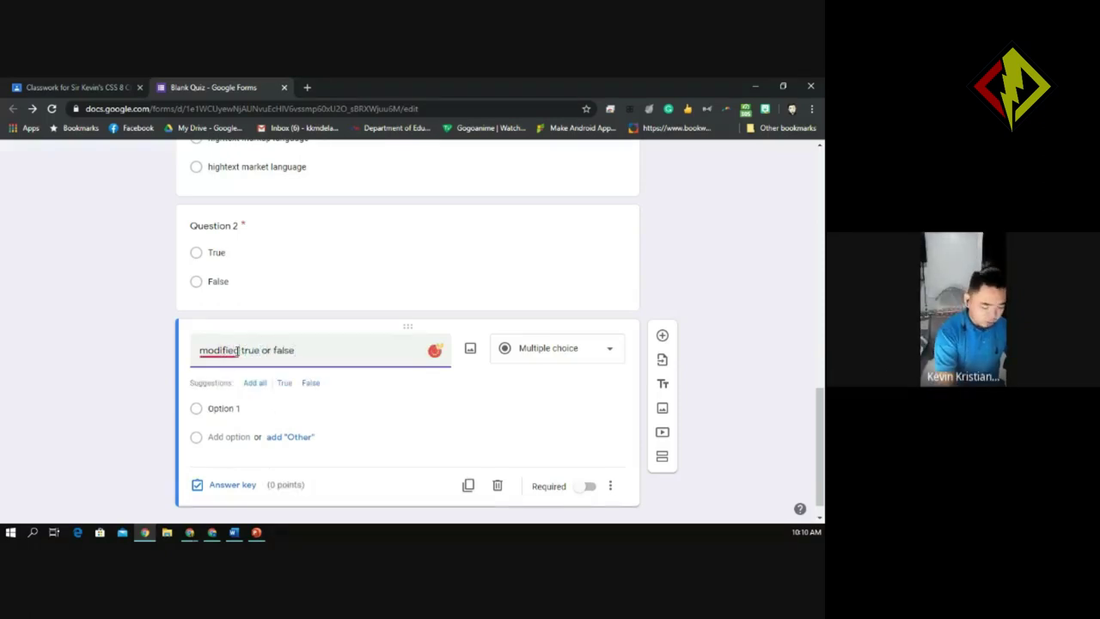
pyautogui.press('BackSpace')
pyautogui.write('d')
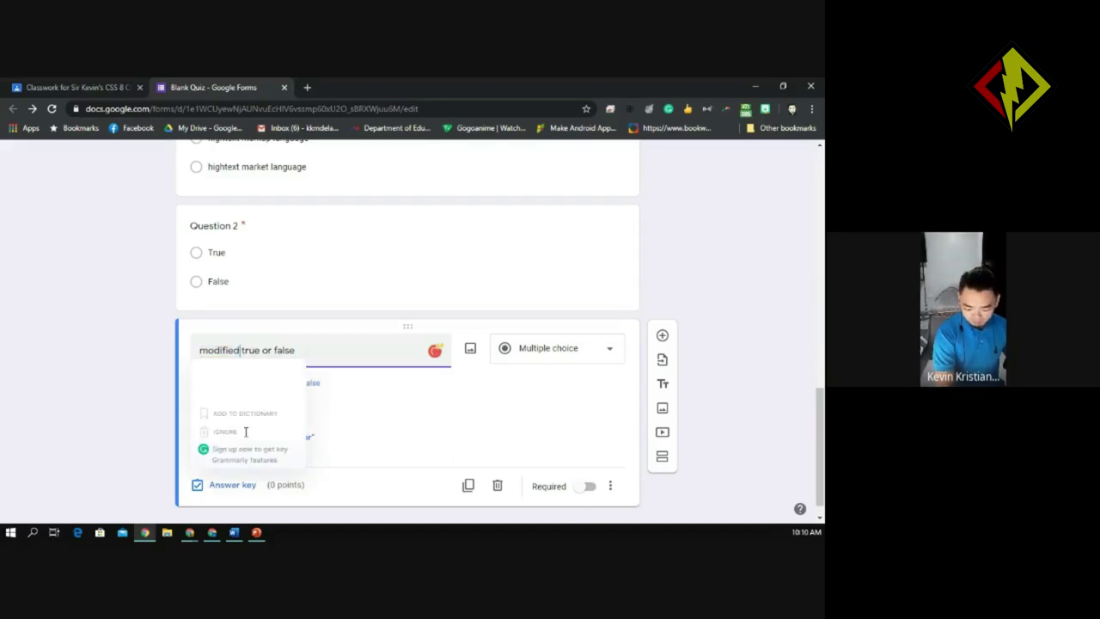
pyautogui.click(246, 432)
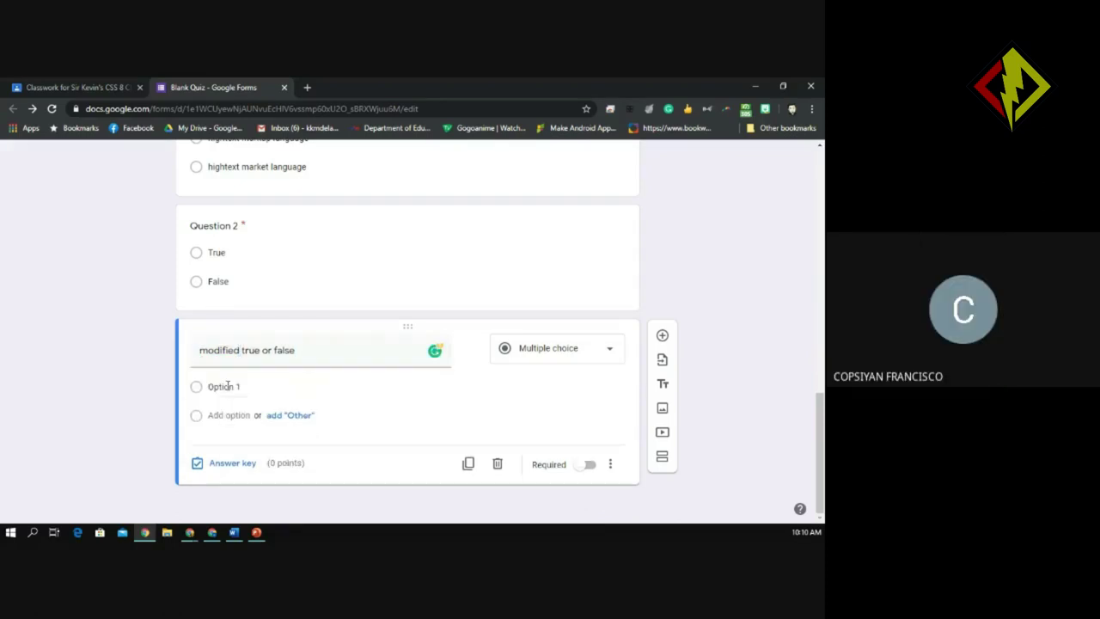
# Change the "modified true or false" question's type to Short answer
pyautogui.click(235, 389)
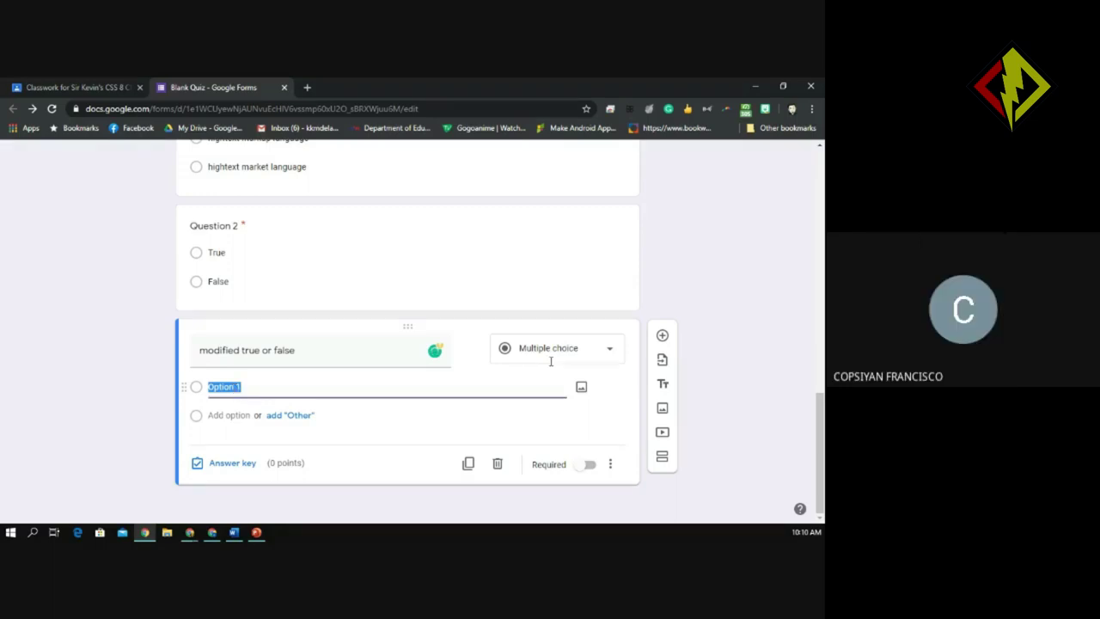
pyautogui.click(608, 355)
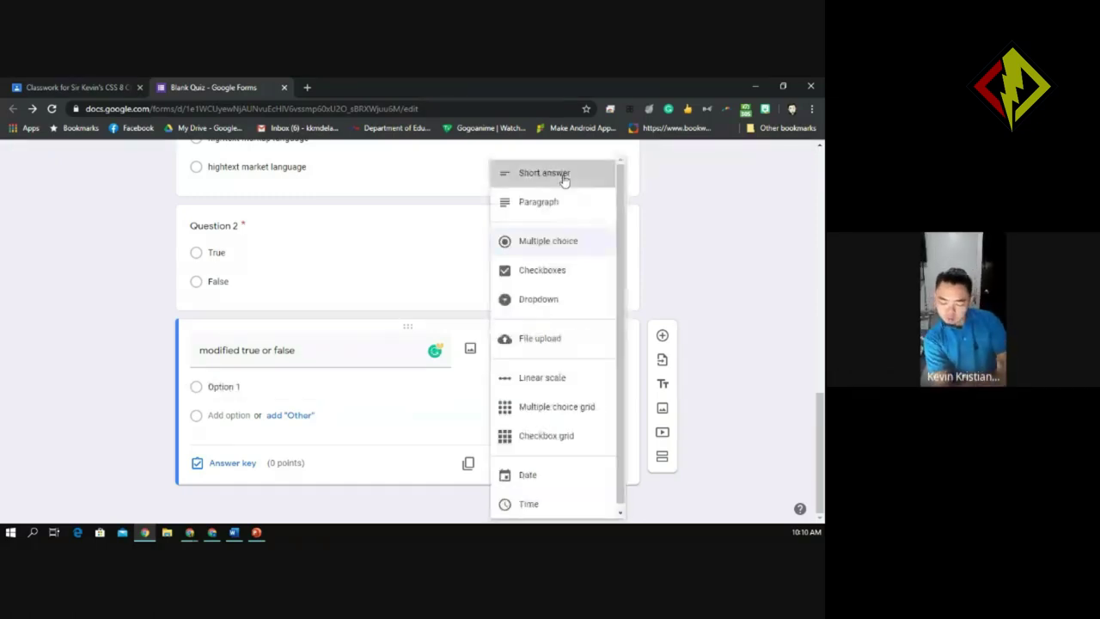
pyautogui.click(564, 179)
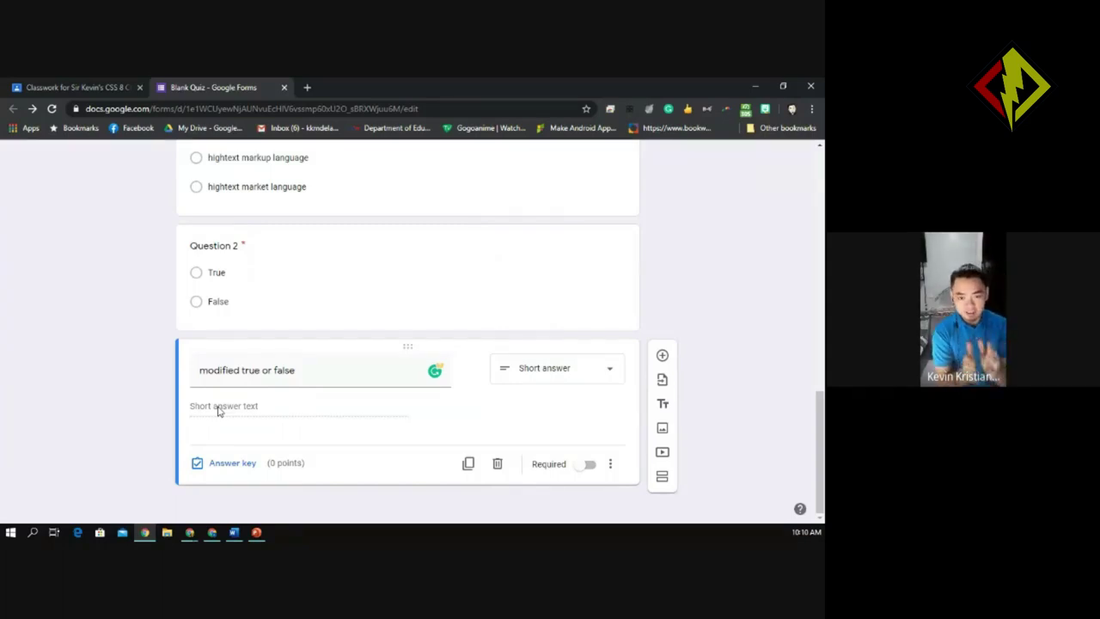
# Add three correct-answer entries with the placeholder text "Correct Answer" to the "modified true or false" question's answer key and close the key
pyautogui.click(240, 471)
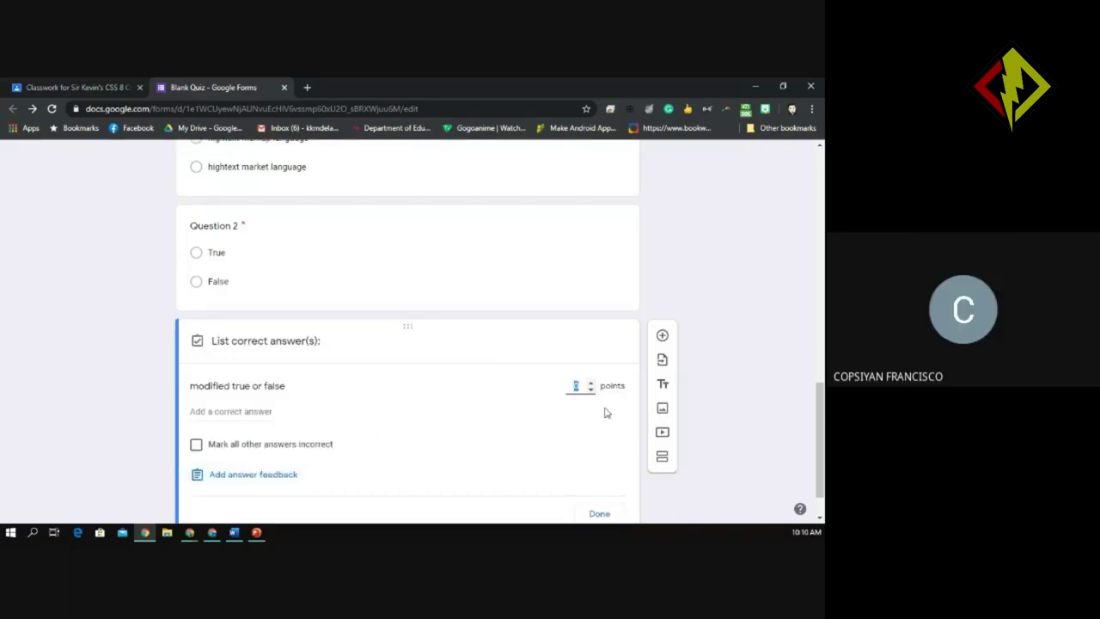
pyautogui.scroll(-1, 823, 434)
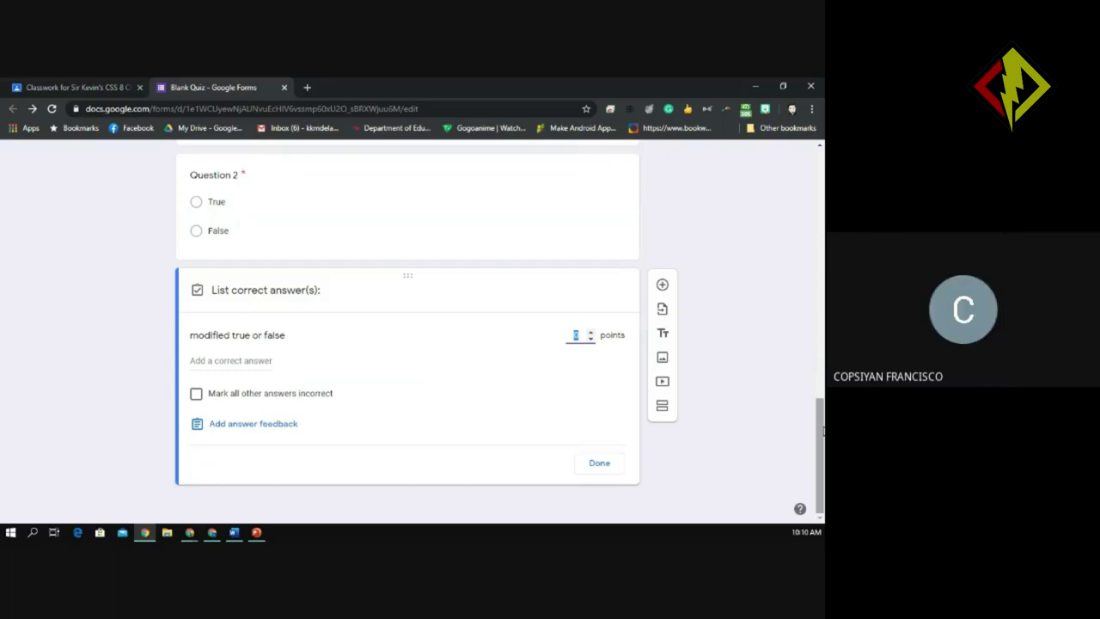
pyautogui.click(220, 362)
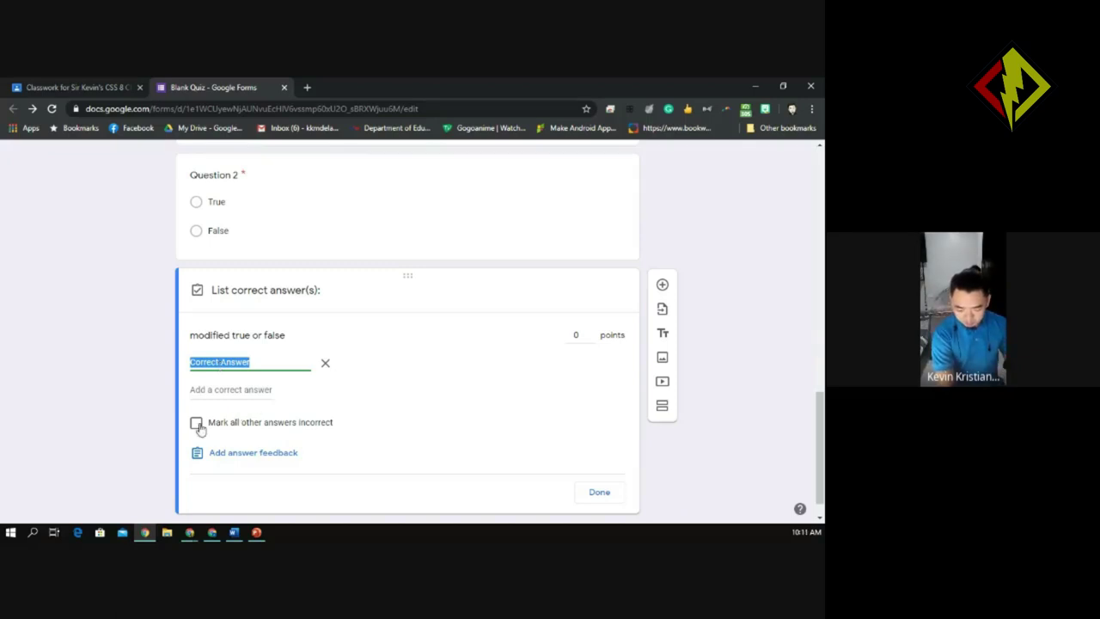
pyautogui.click(225, 389)
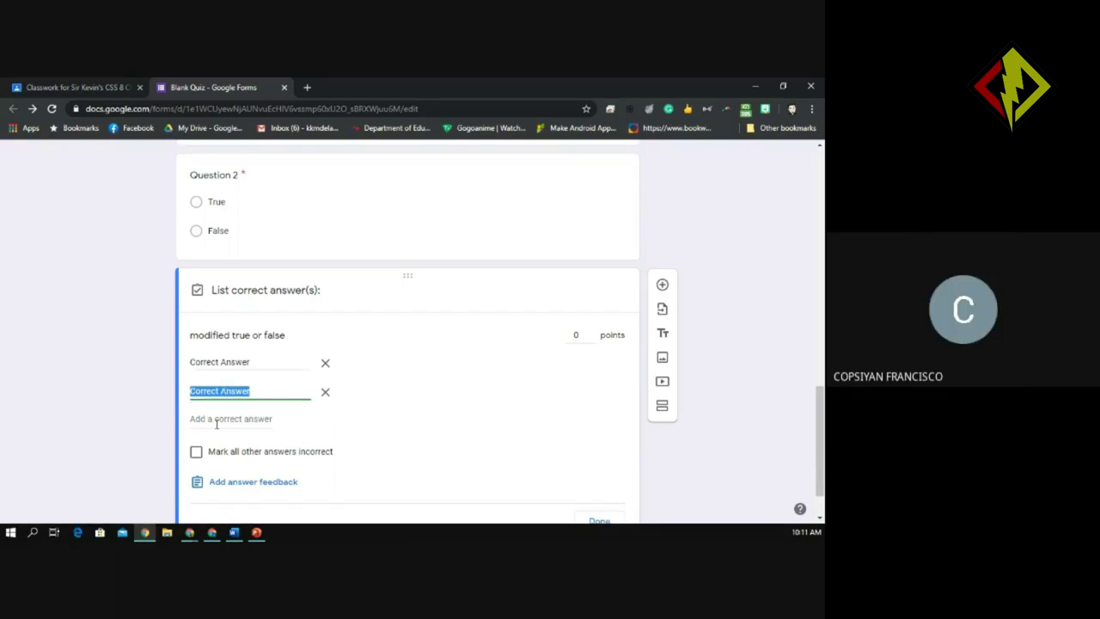
pyautogui.click(217, 420)
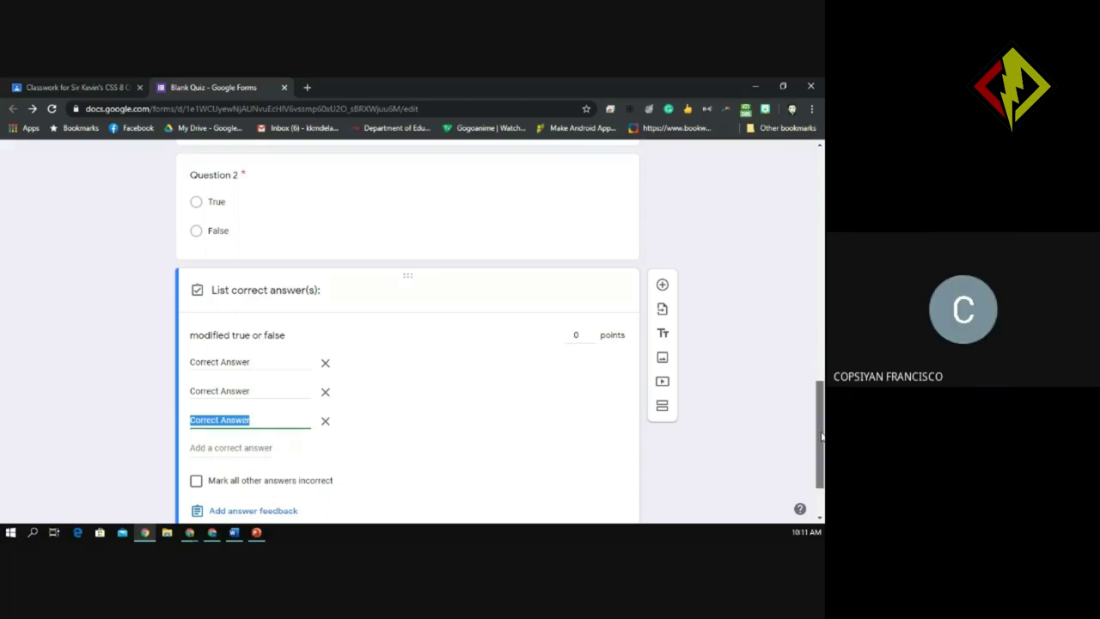
pyautogui.scroll(-2, 822, 437)
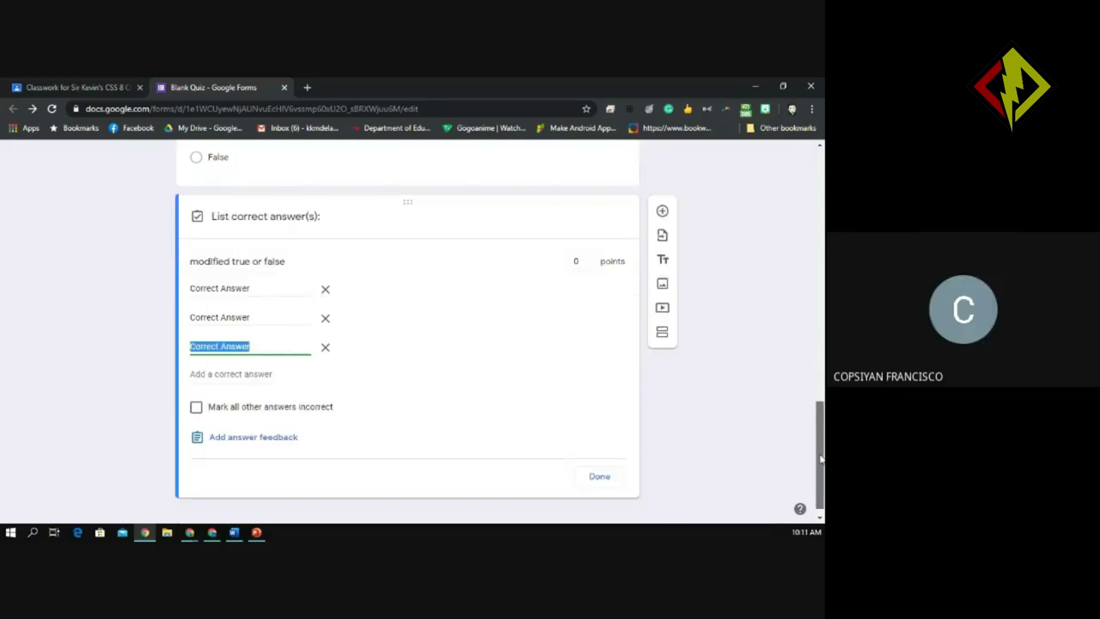
pyautogui.click(606, 475)
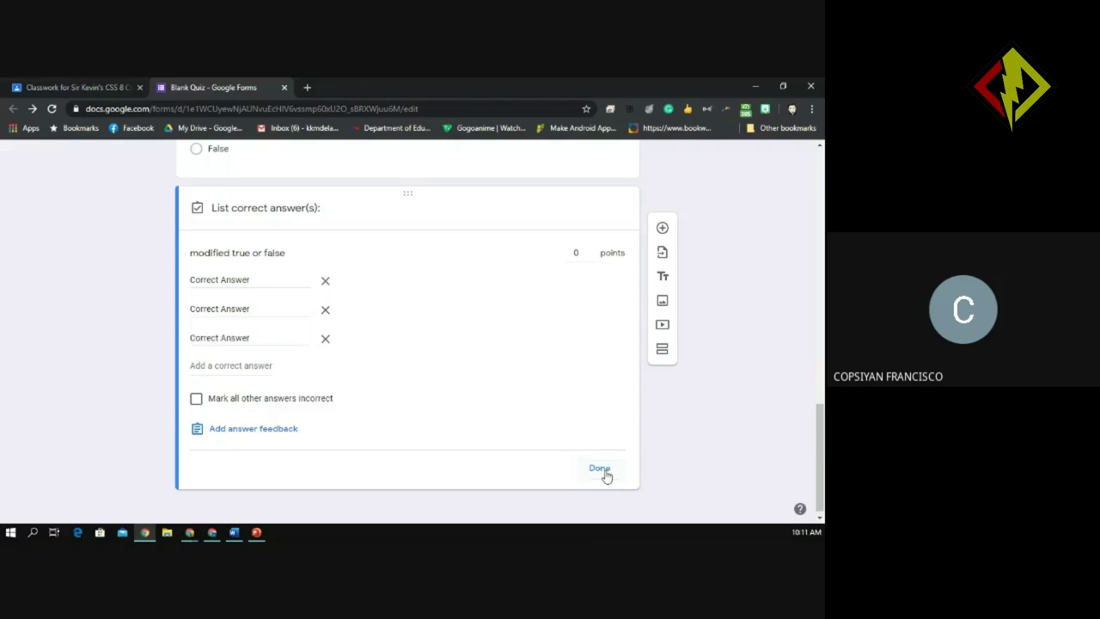
pyautogui.click(600, 470)
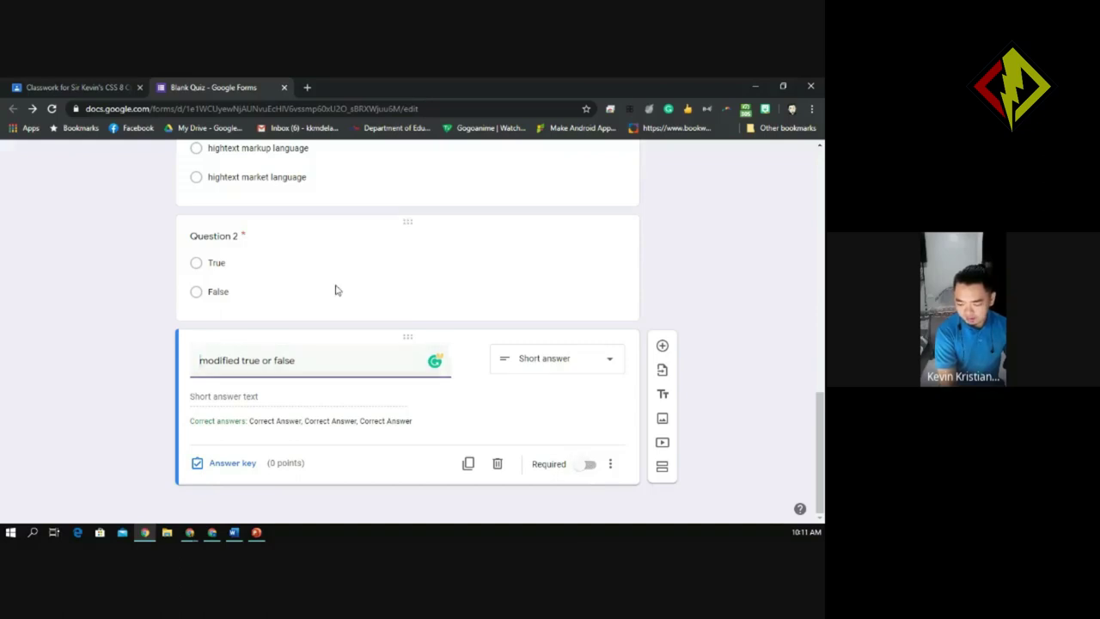
# Delete the "modified true or false" question
pyautogui.click(497, 464)
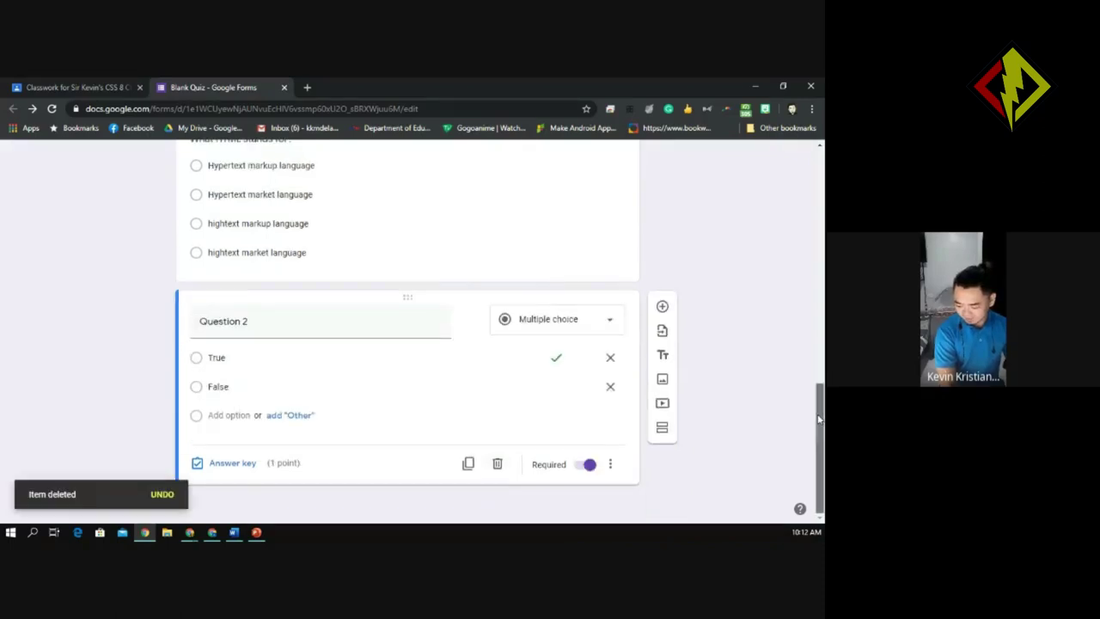
# Add a new multiple-choice question after Question 2
pyautogui.click(663, 307)
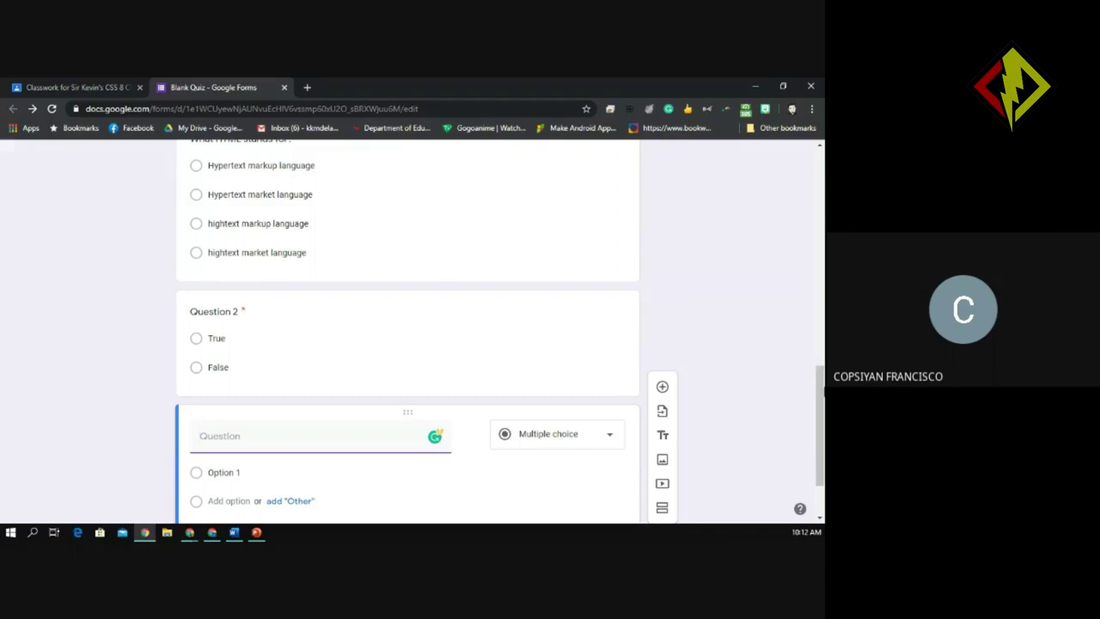
pyautogui.moveTo(820, 408); pyautogui.dragTo(821, 436)
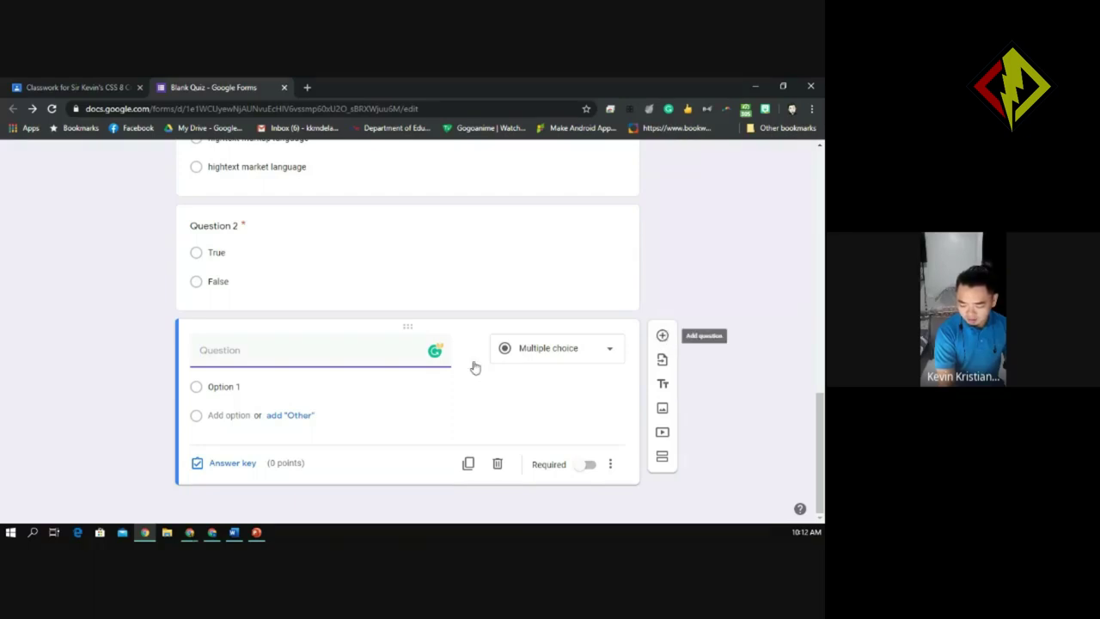
pyautogui.moveTo(467, 359)
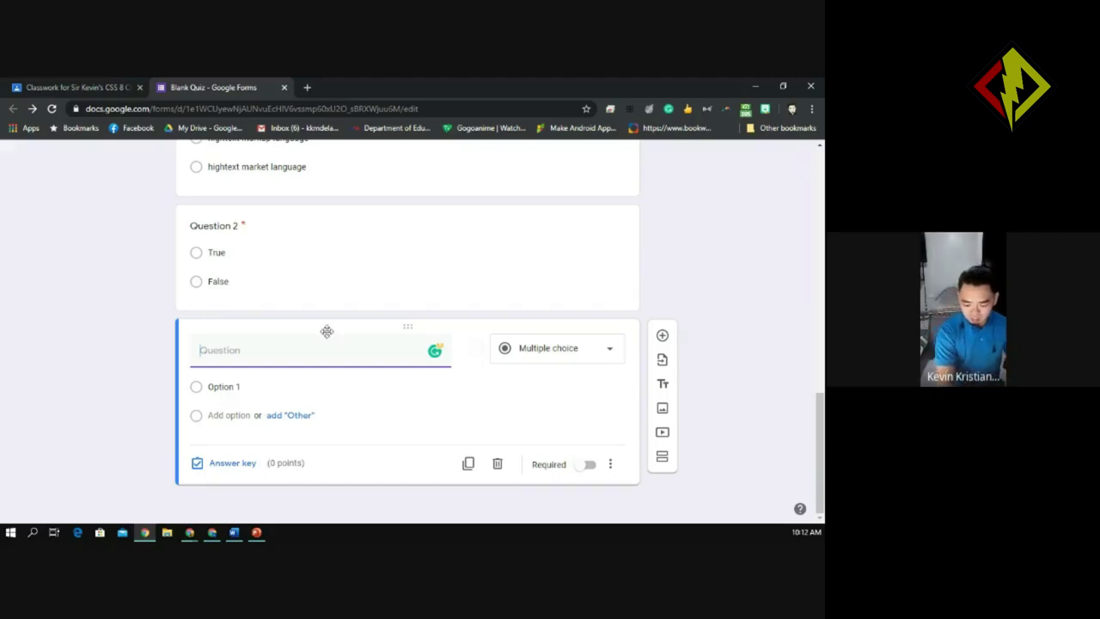
# Enter the new question's text as "What is the name of the tool shows in the picture?", accepting the suggested preposition "in"
pyautogui.click(229, 351)
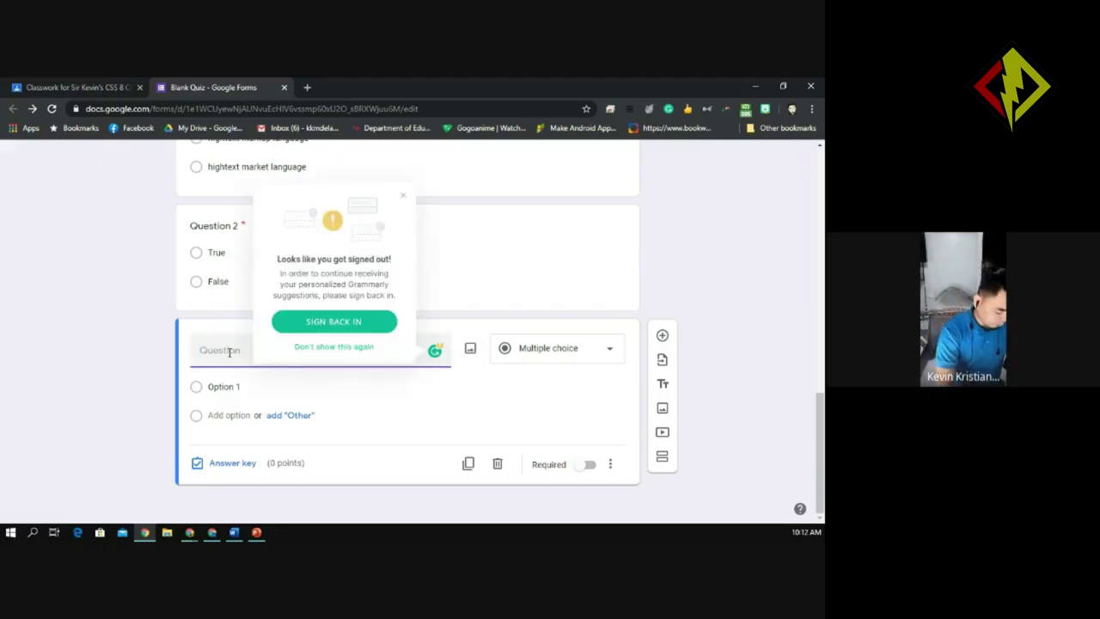
pyautogui.write('What')
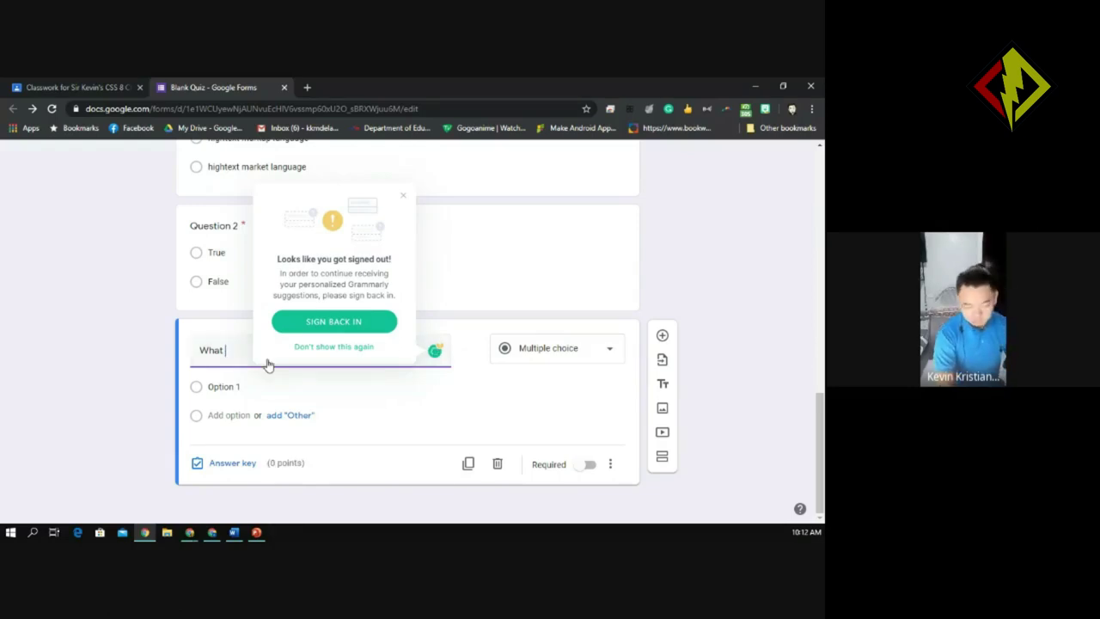
pyautogui.write('d')
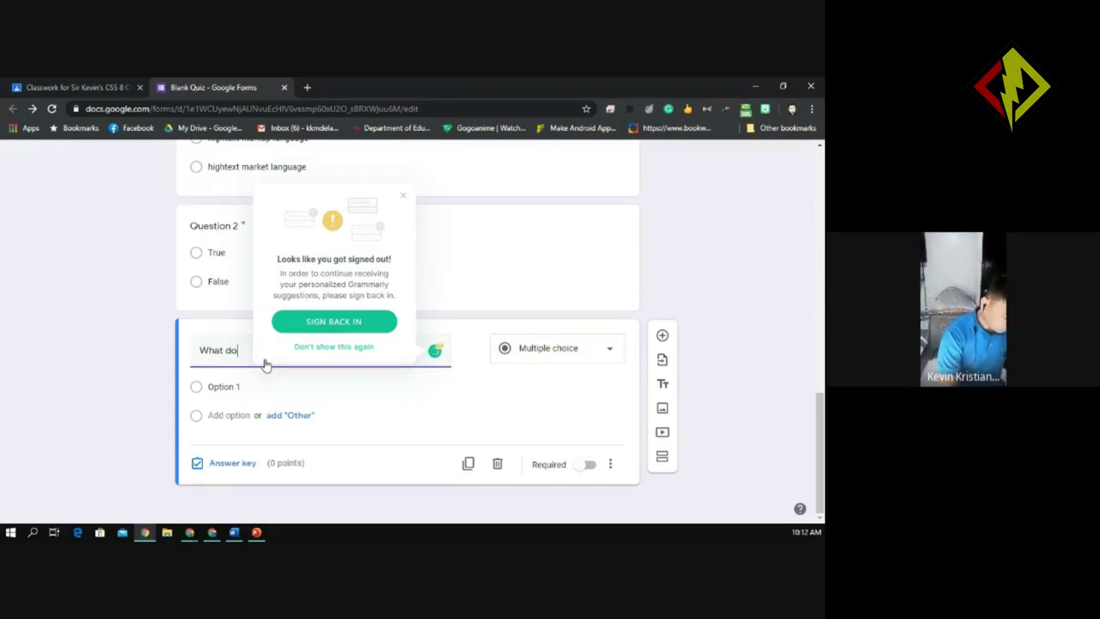
pyautogui.press('BackSpace')
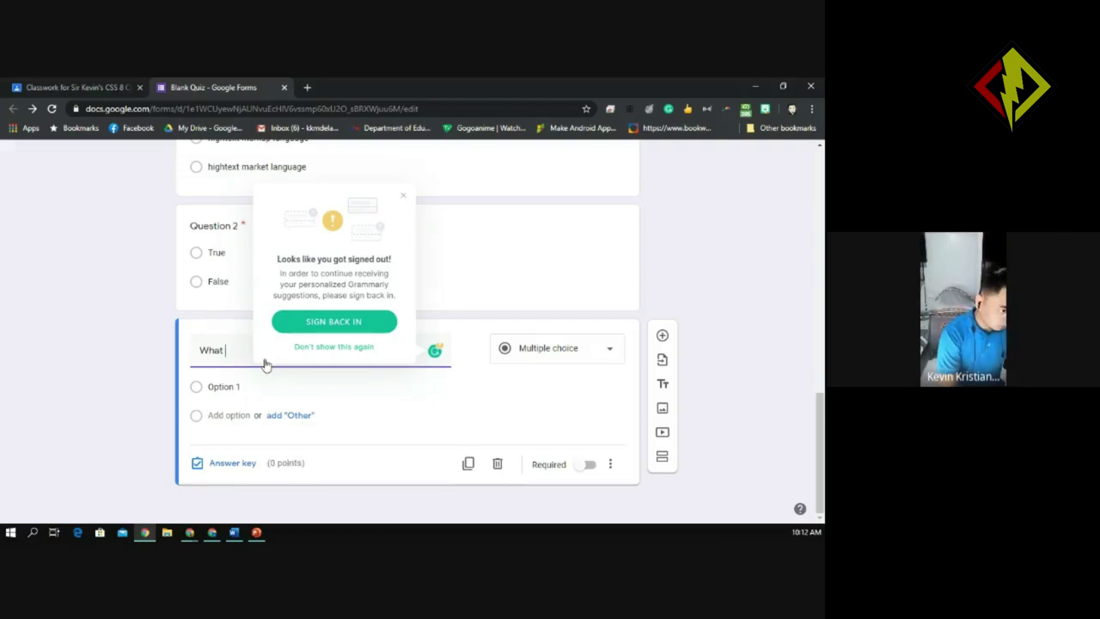
pyautogui.write('is t')
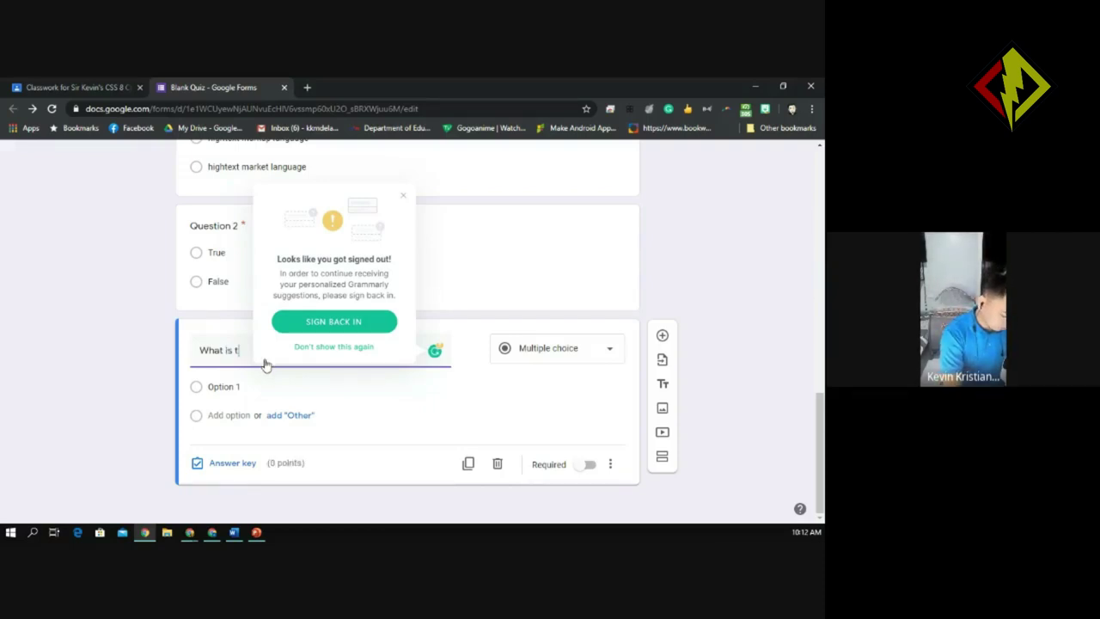
pyautogui.write('he r')
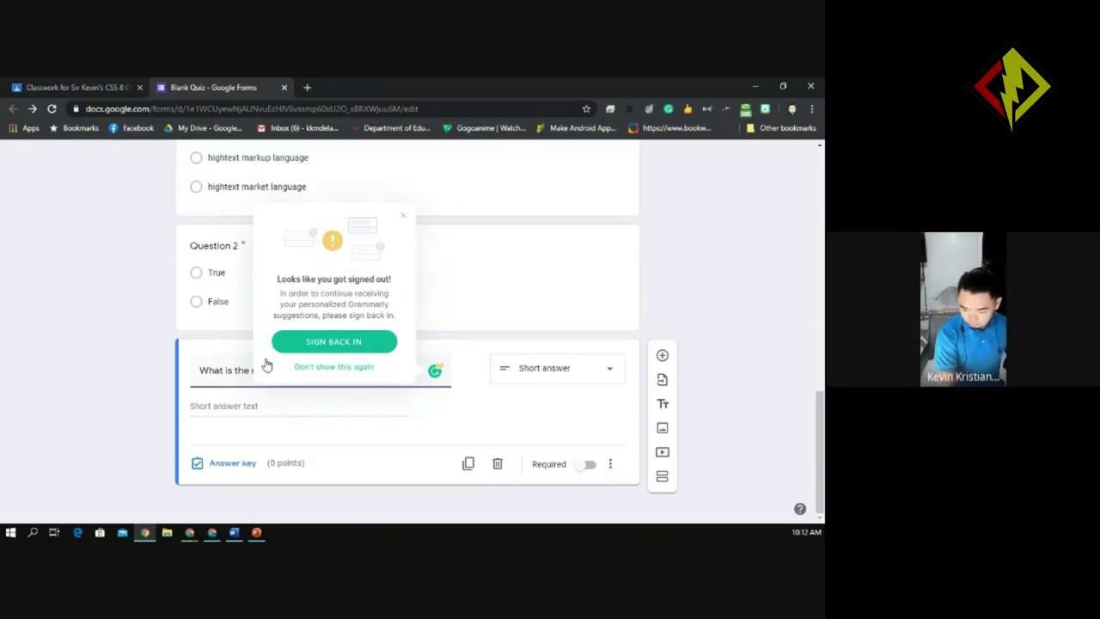
pyautogui.click(315, 368)
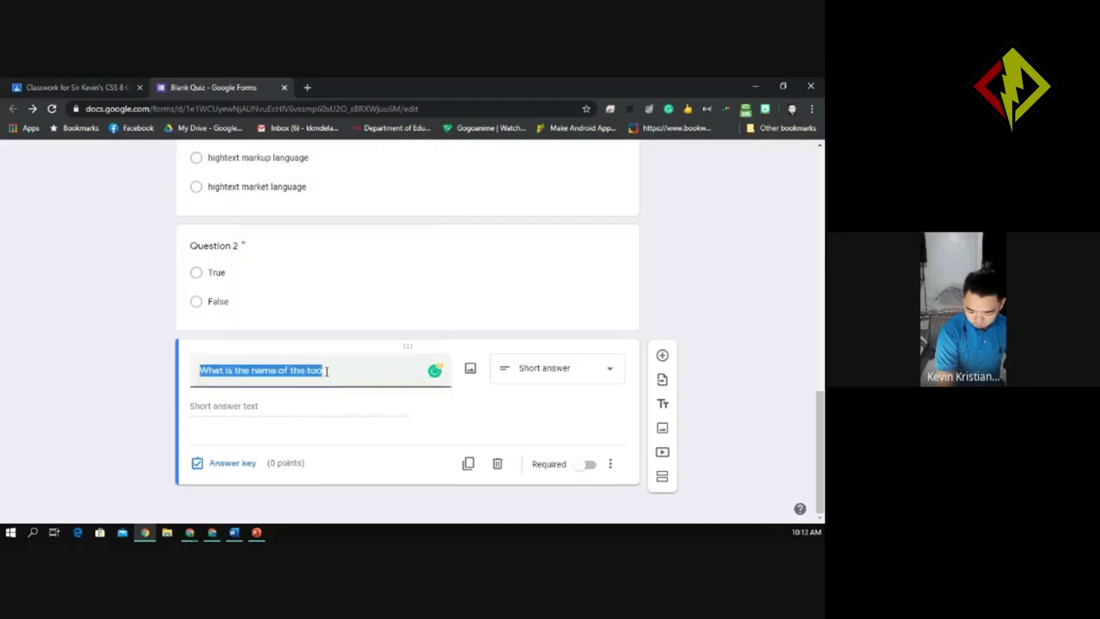
pyautogui.click(326, 371)
pyautogui.write('l')
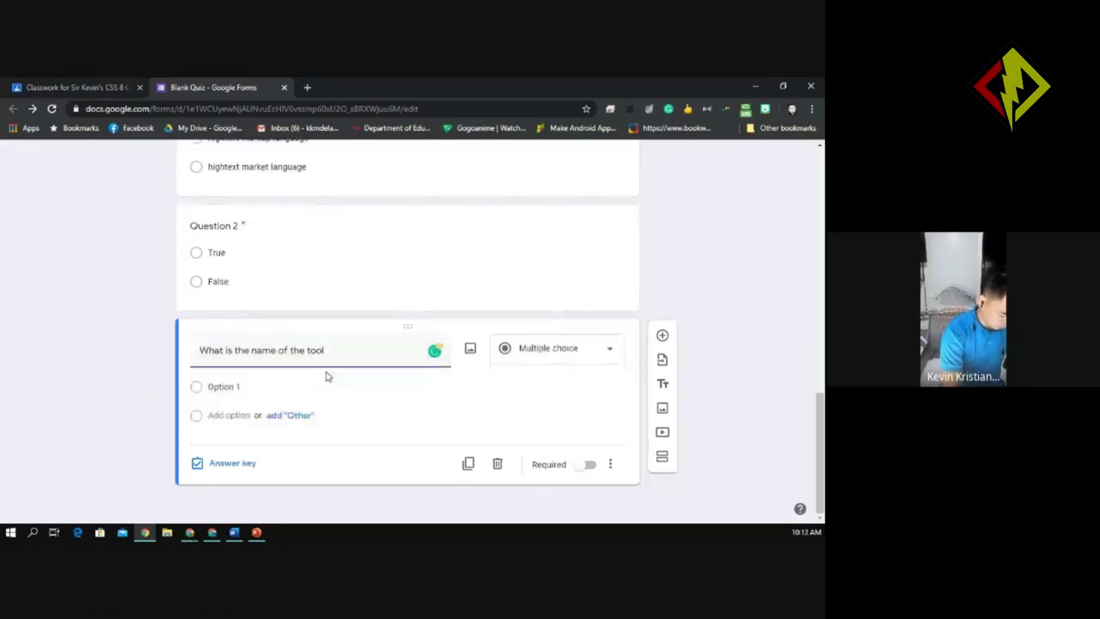
pyautogui.write(' shows on the pictu')
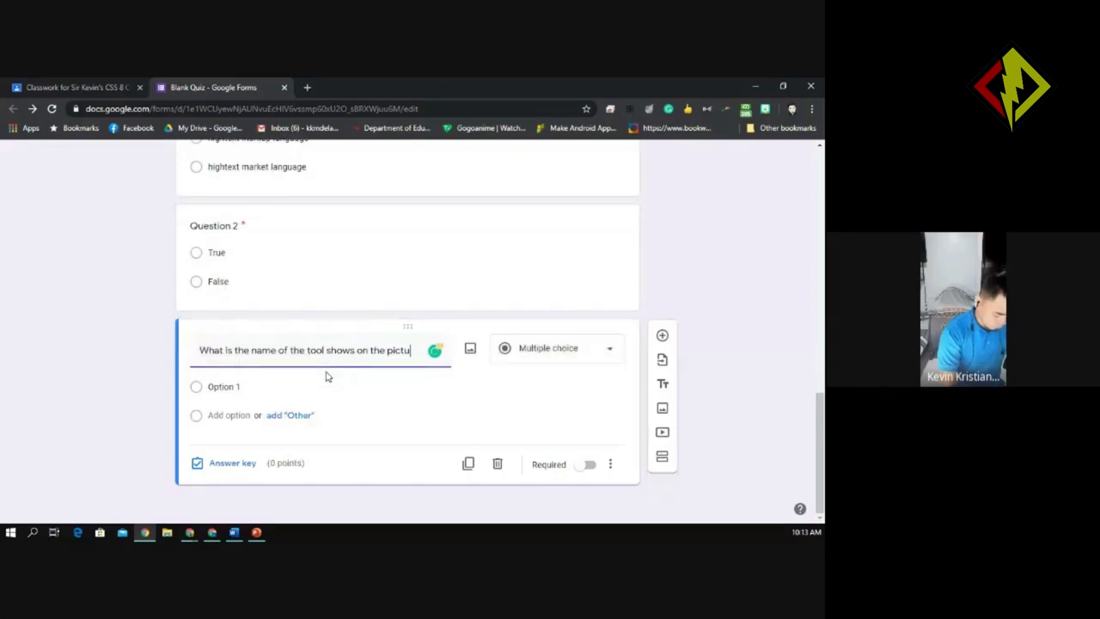
pyautogui.write('re?')
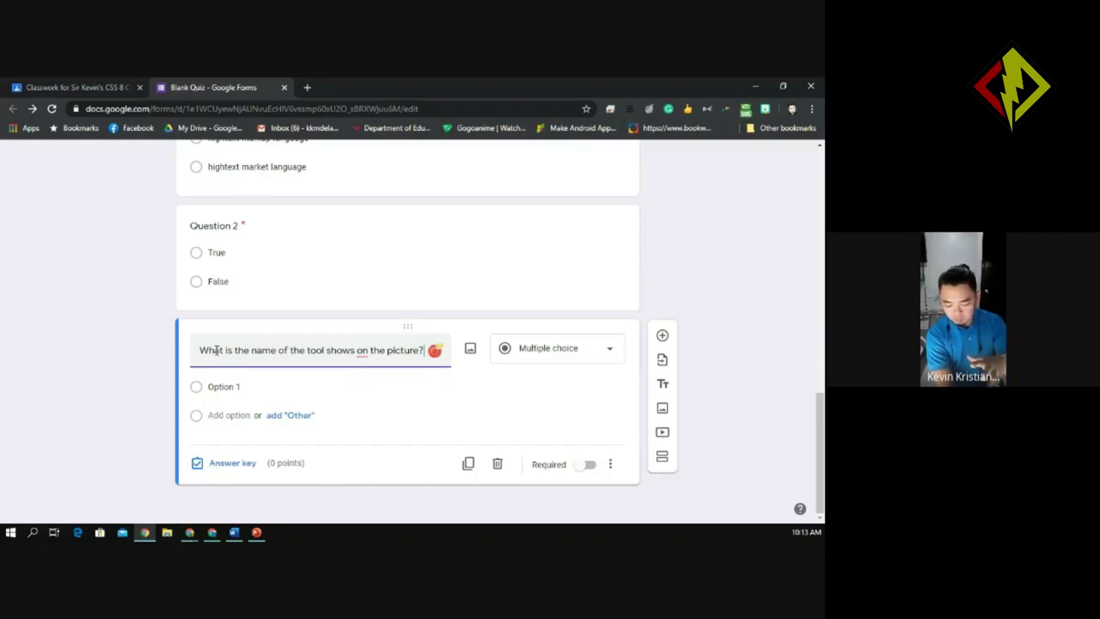
pyautogui.doubleClick(363, 350)
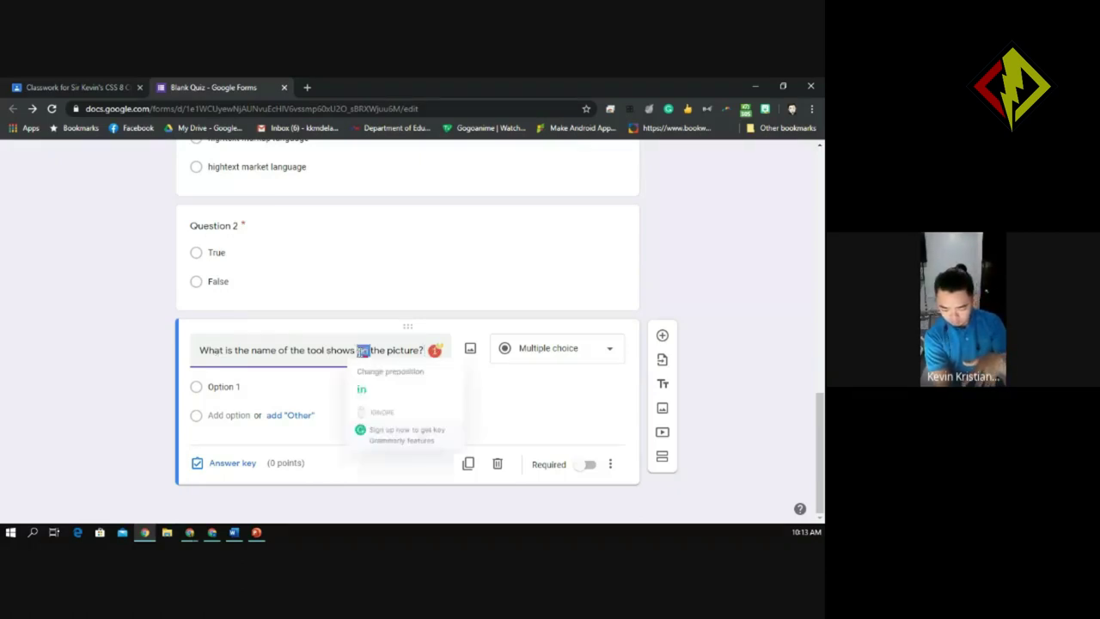
pyautogui.click(368, 390)
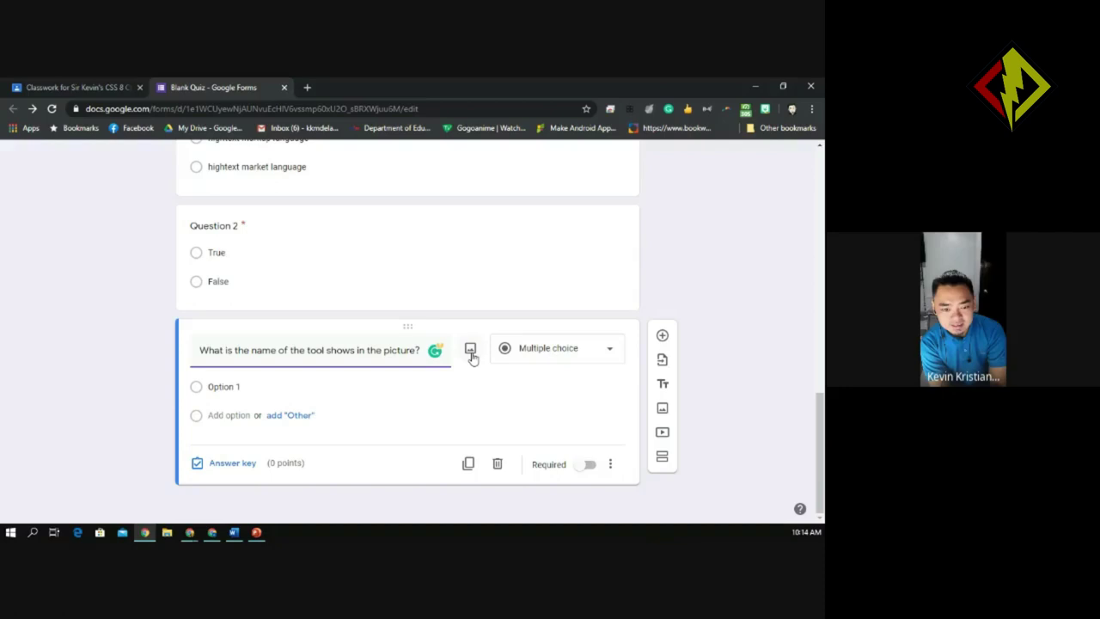
# Open image insertion for the tool question and browse the computer's files, closing the file picker without choosing one
pyautogui.click(471, 352)
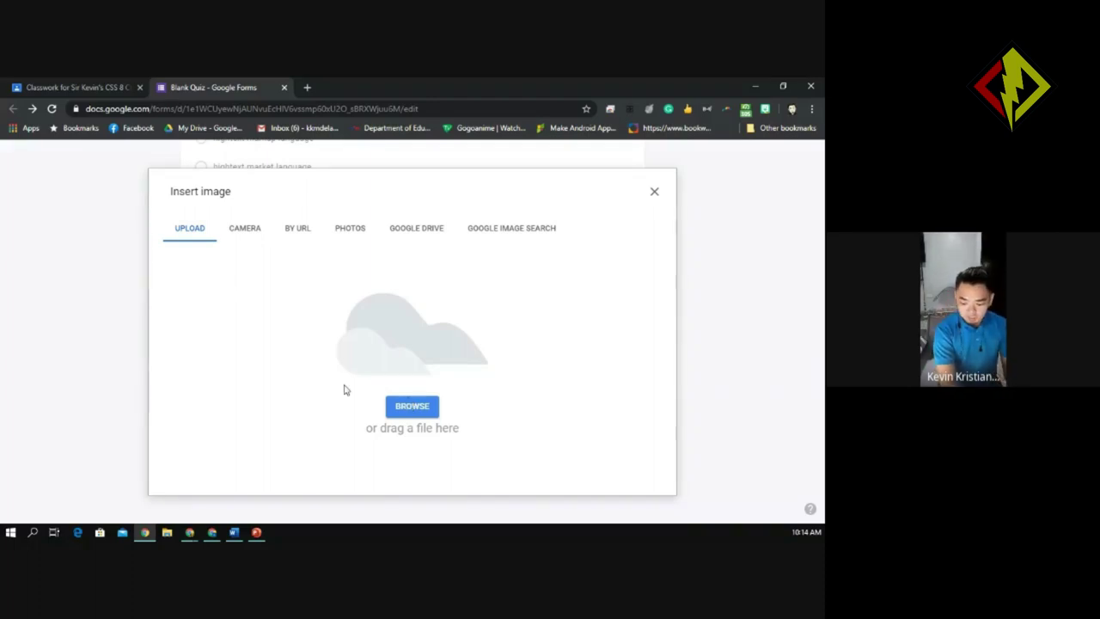
pyautogui.click(413, 407)
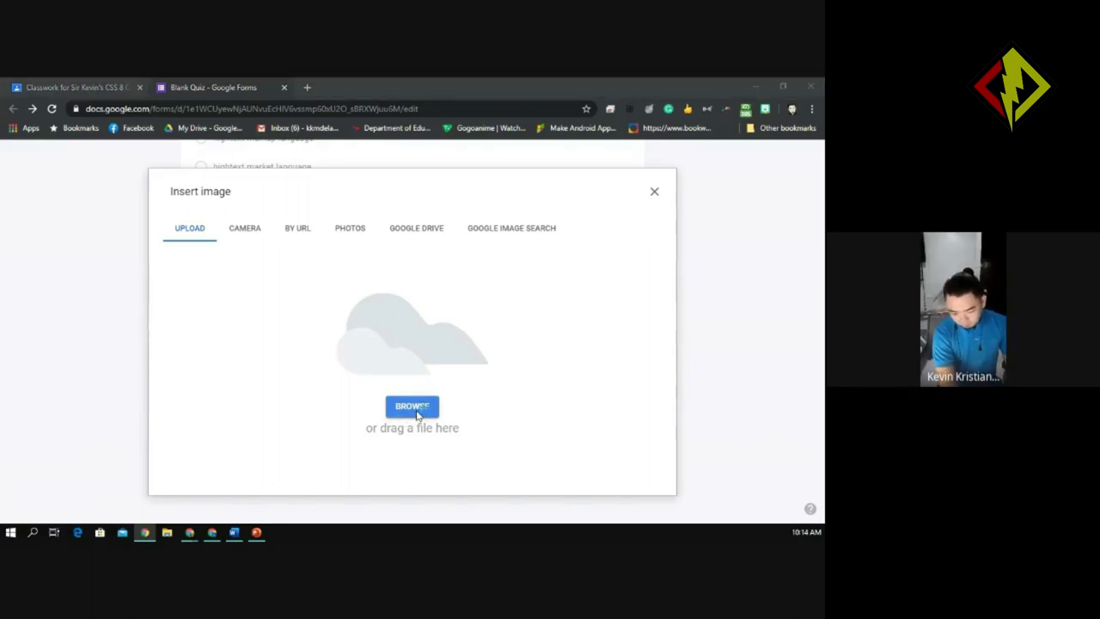
pyautogui.click(417, 415)
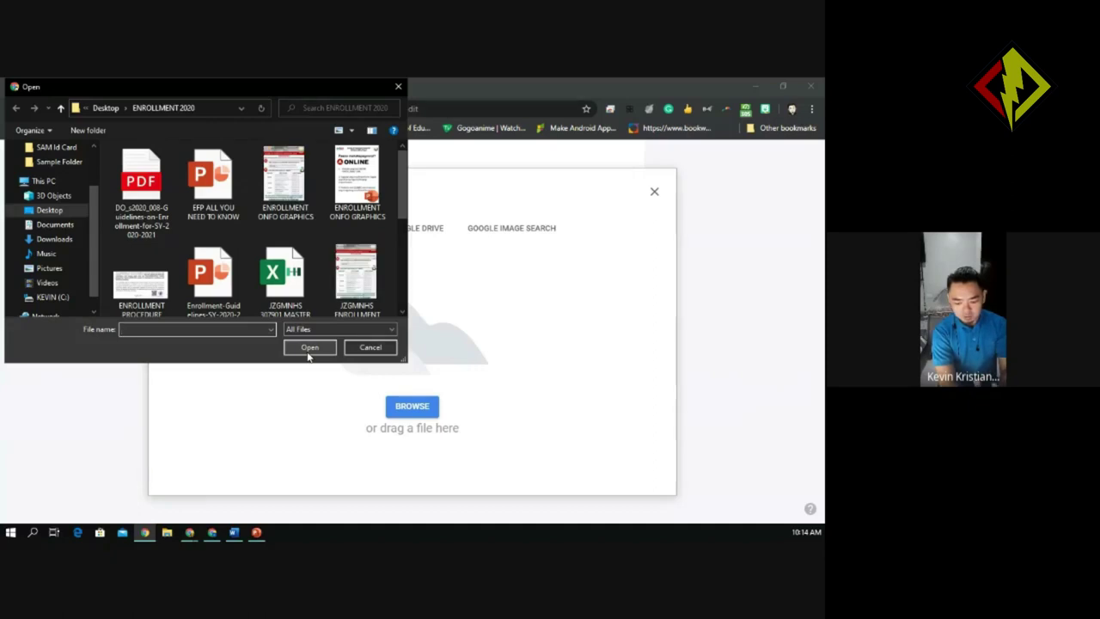
pyautogui.click(400, 88)
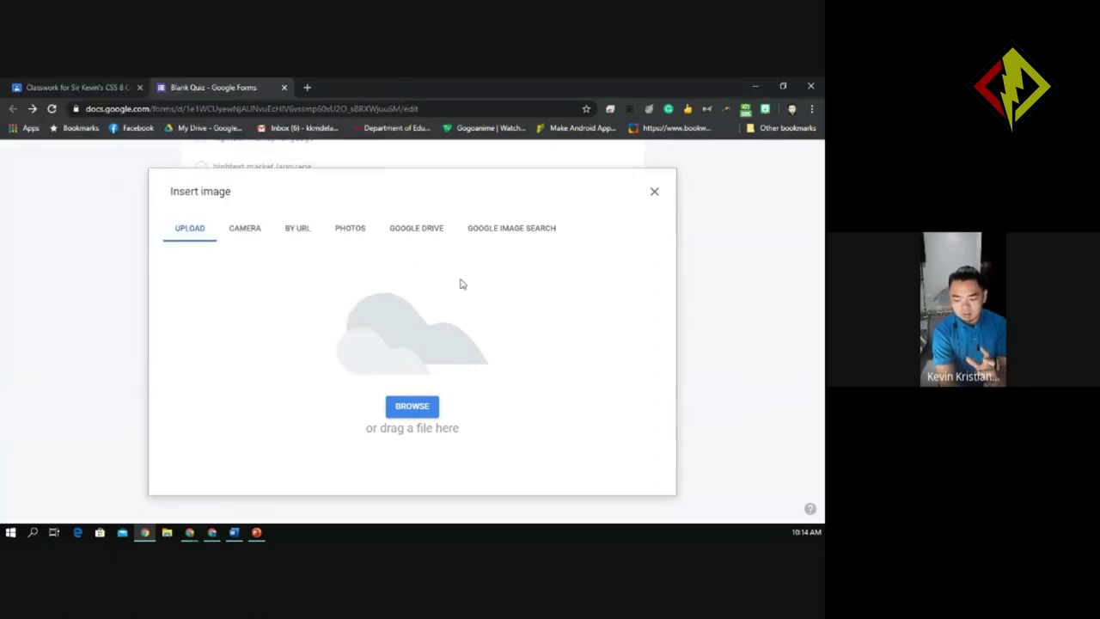
# Search Google Images for "crimping tool" and insert the photo of the teal-handled crimping tool on a wooden surface into the question
pyautogui.click(497, 231)
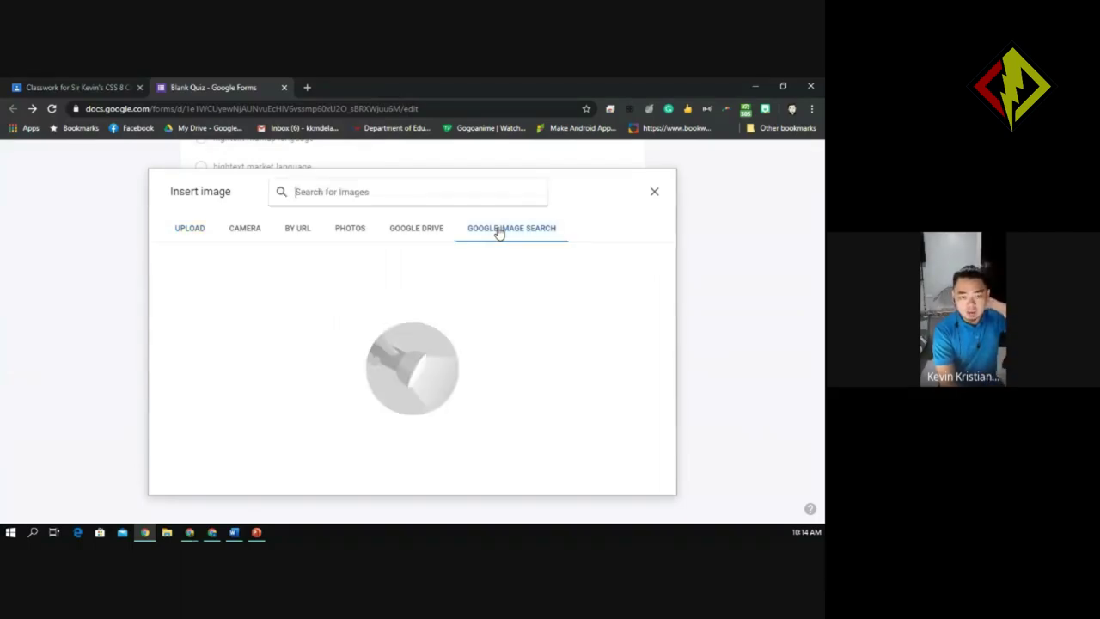
pyautogui.write('c')
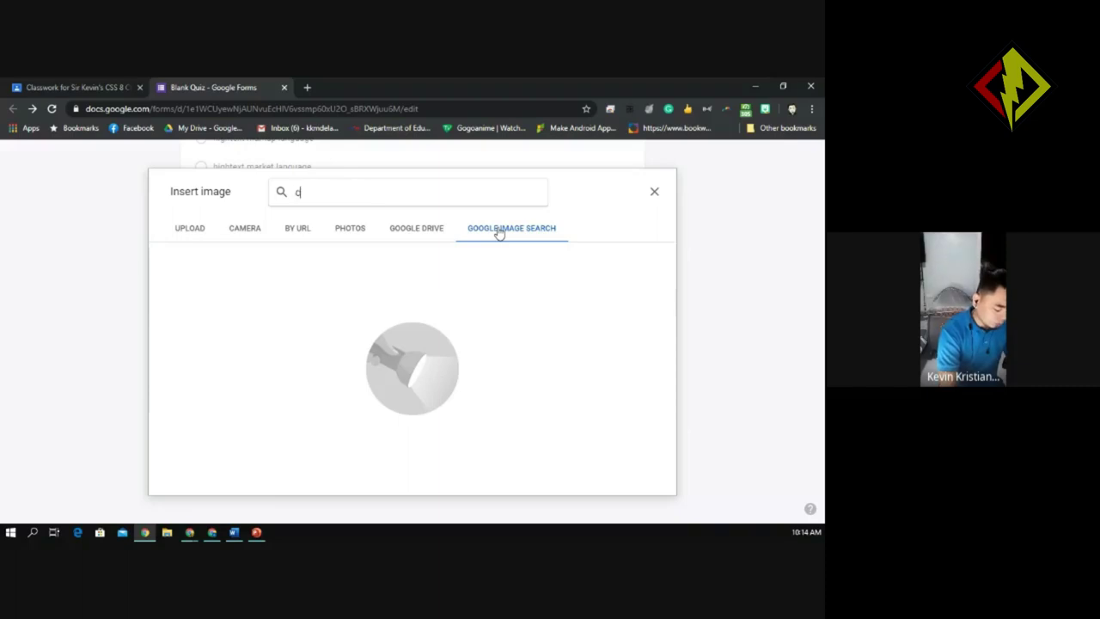
pyautogui.write('rimping tool')
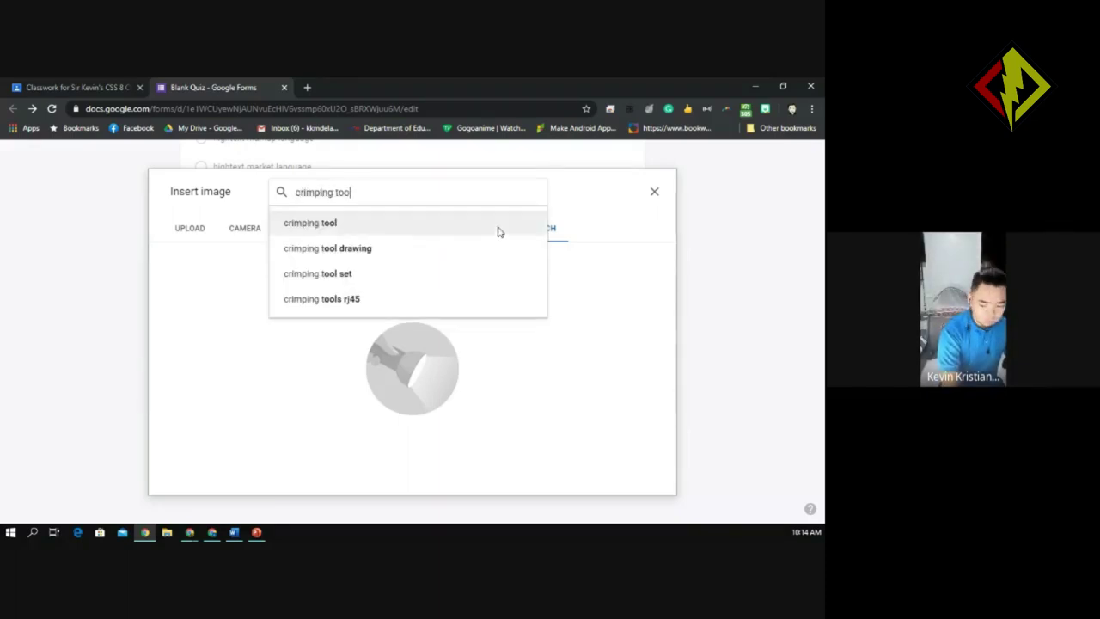
pyautogui.click(413, 223)
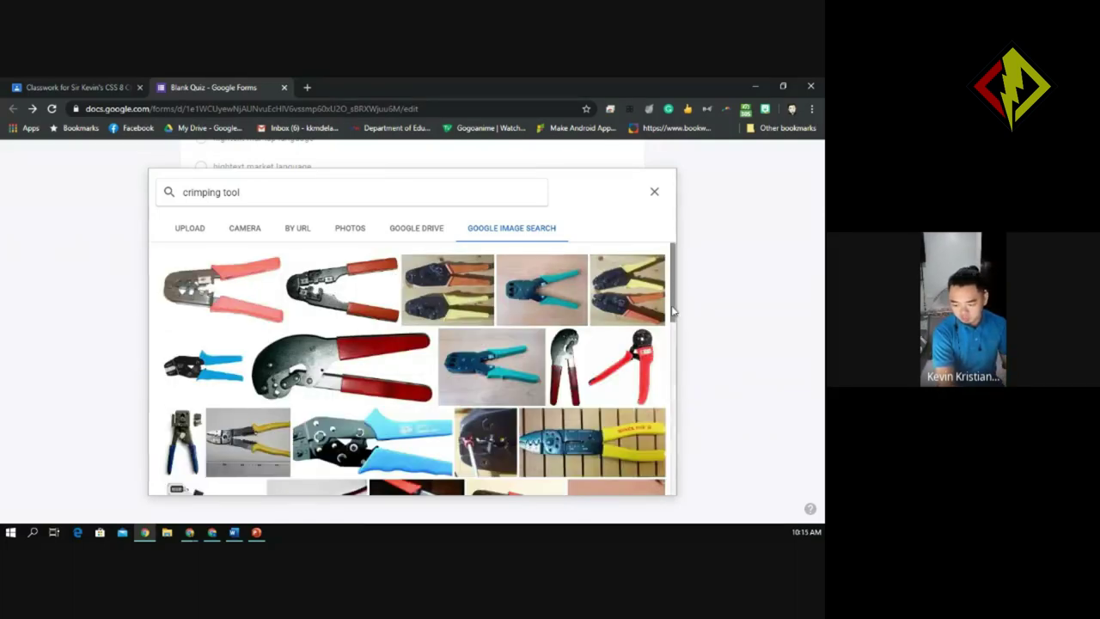
pyautogui.moveTo(674, 313)
pyautogui.mouseDown()
pyautogui.moveTo(674, 365)
pyautogui.moveTo(674, 302)
pyautogui.mouseUp()
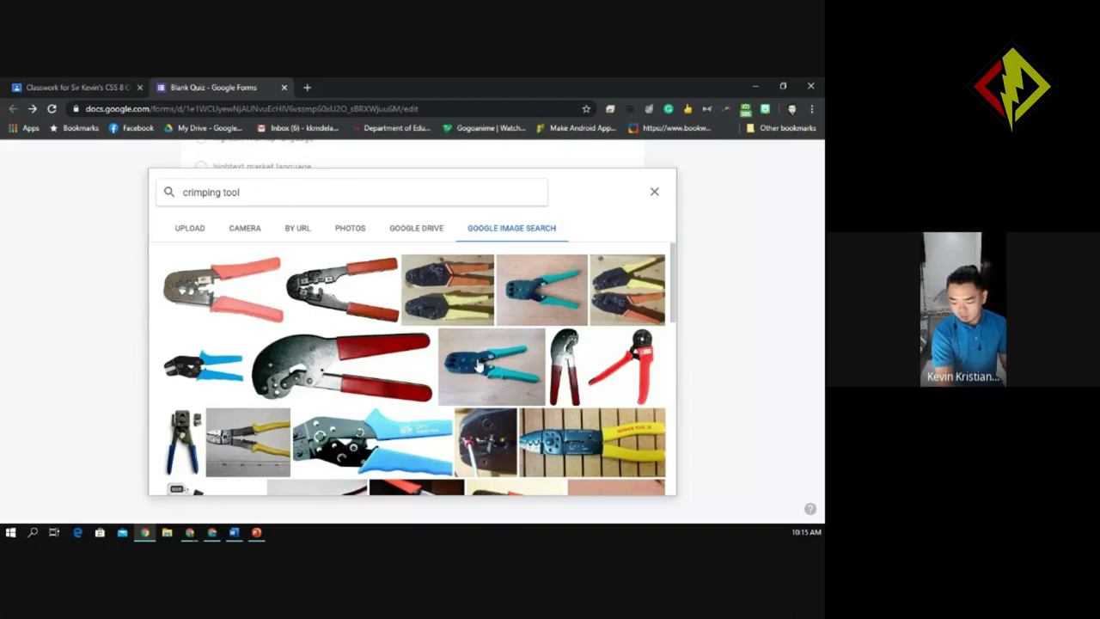
pyautogui.click(479, 364)
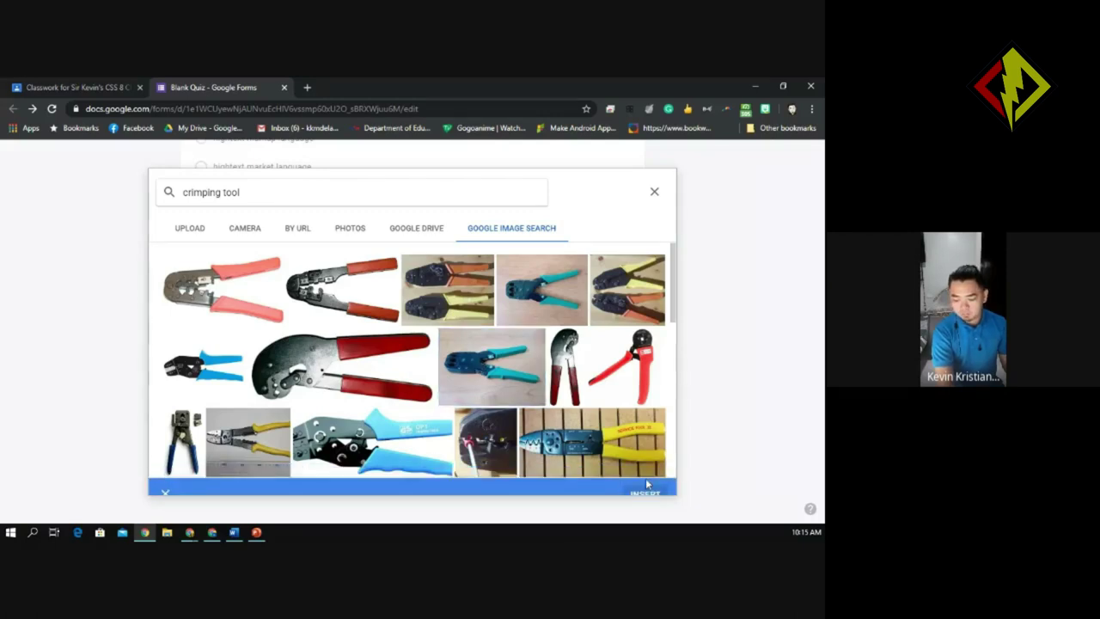
pyautogui.click(646, 488)
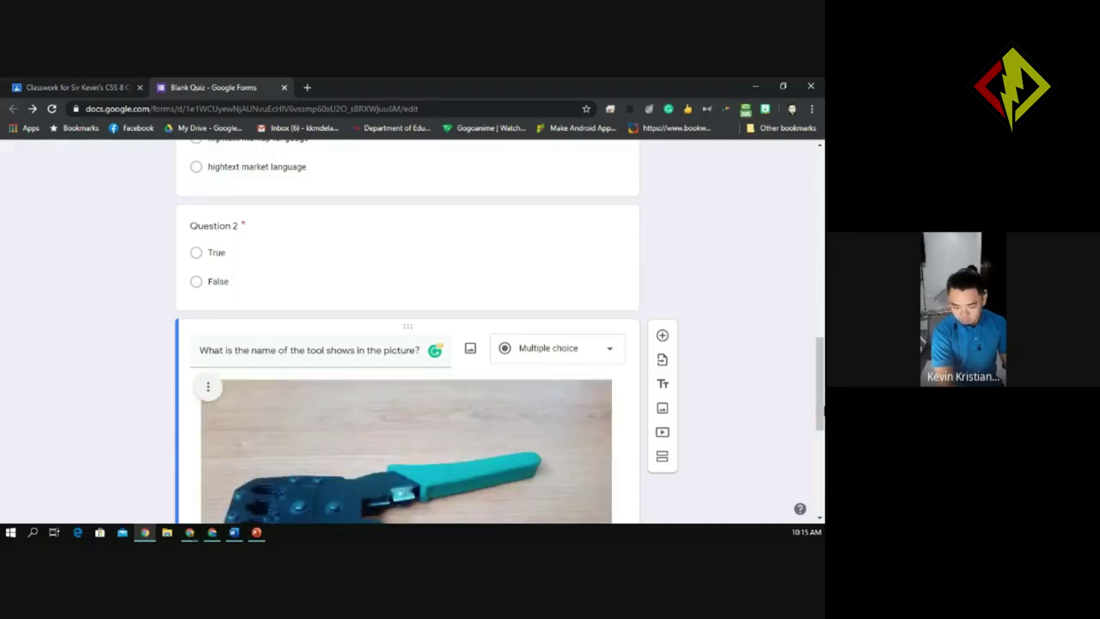
# Remove the crimping tool picture from the tool question
pyautogui.moveTo(821, 399); pyautogui.dragTo(821, 446)
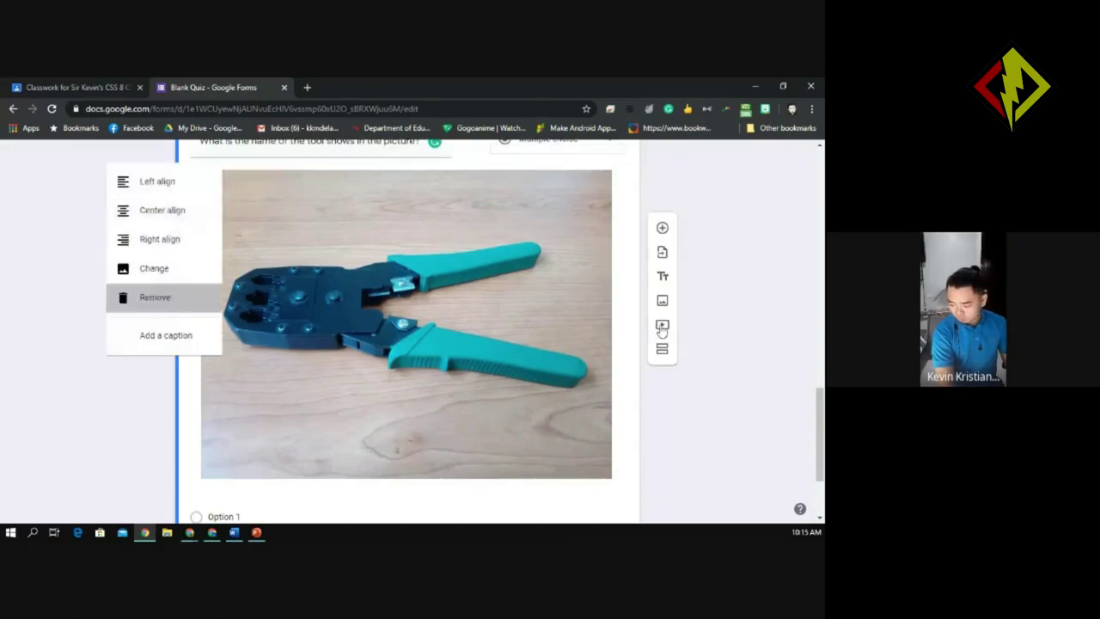
pyautogui.press('Return')
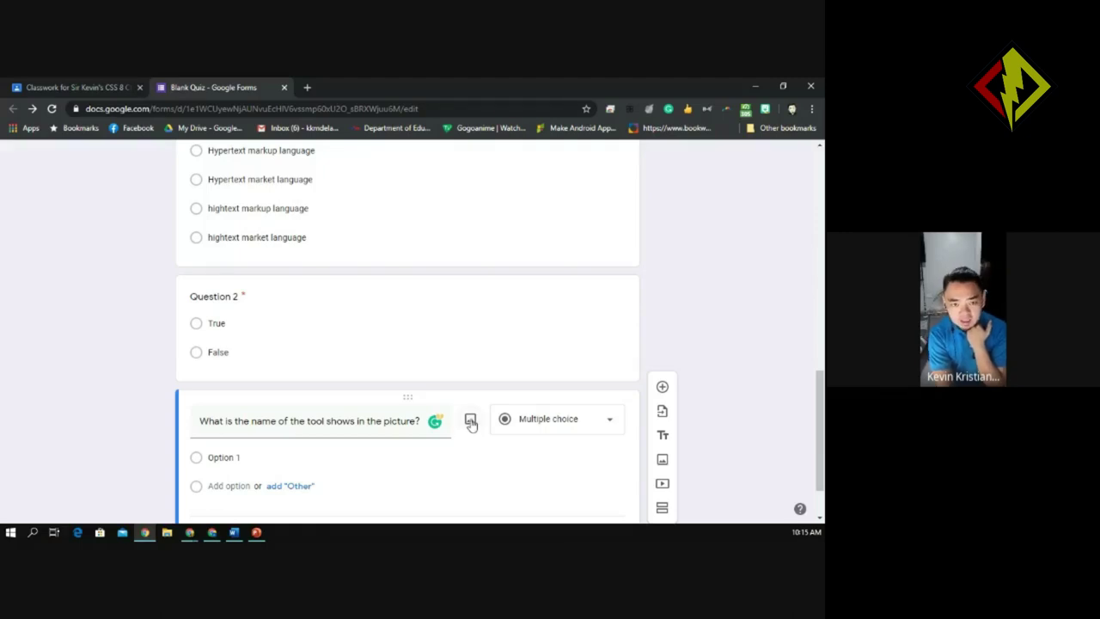
# Reopen image insertion for the tool question and review the Upload, Google Drive and Camera sources, dismissing the camera permission request
pyautogui.click(471, 421)
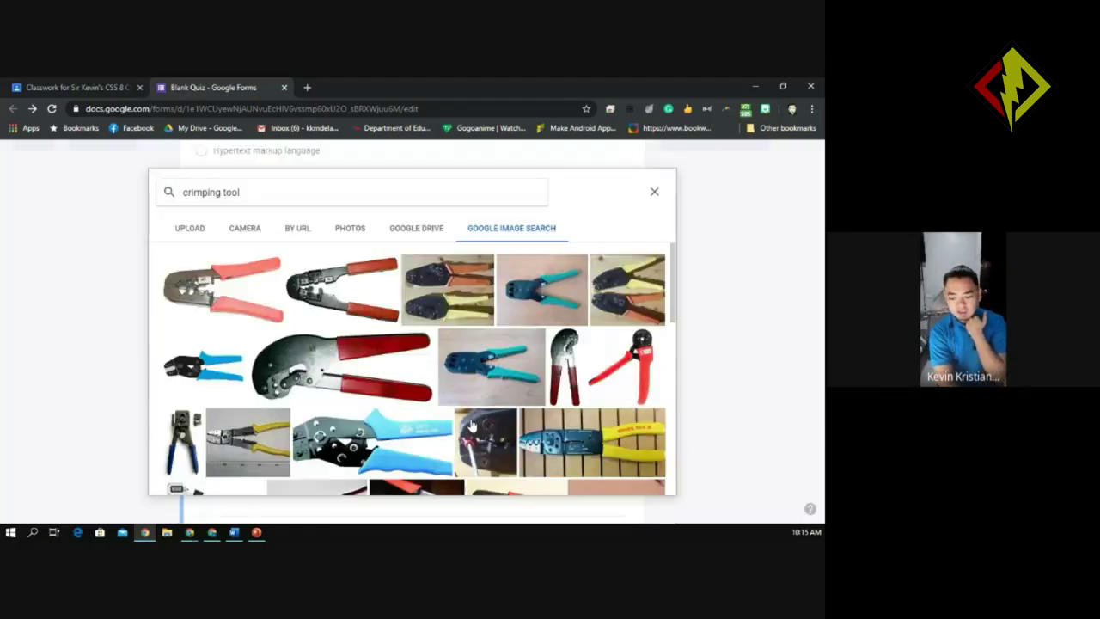
pyautogui.click(190, 229)
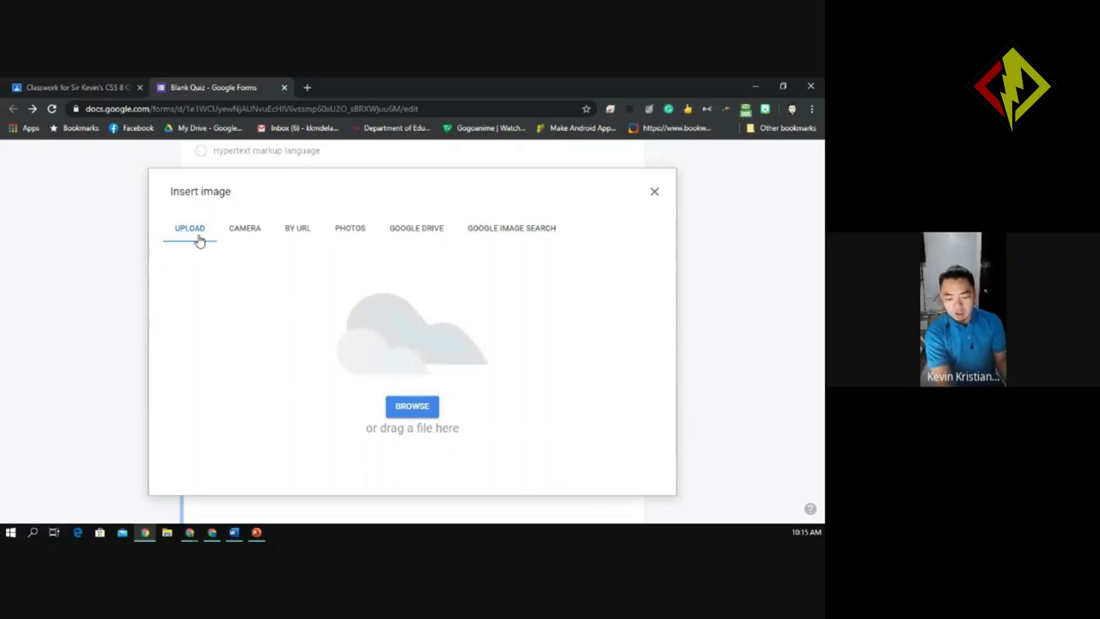
pyautogui.click(421, 231)
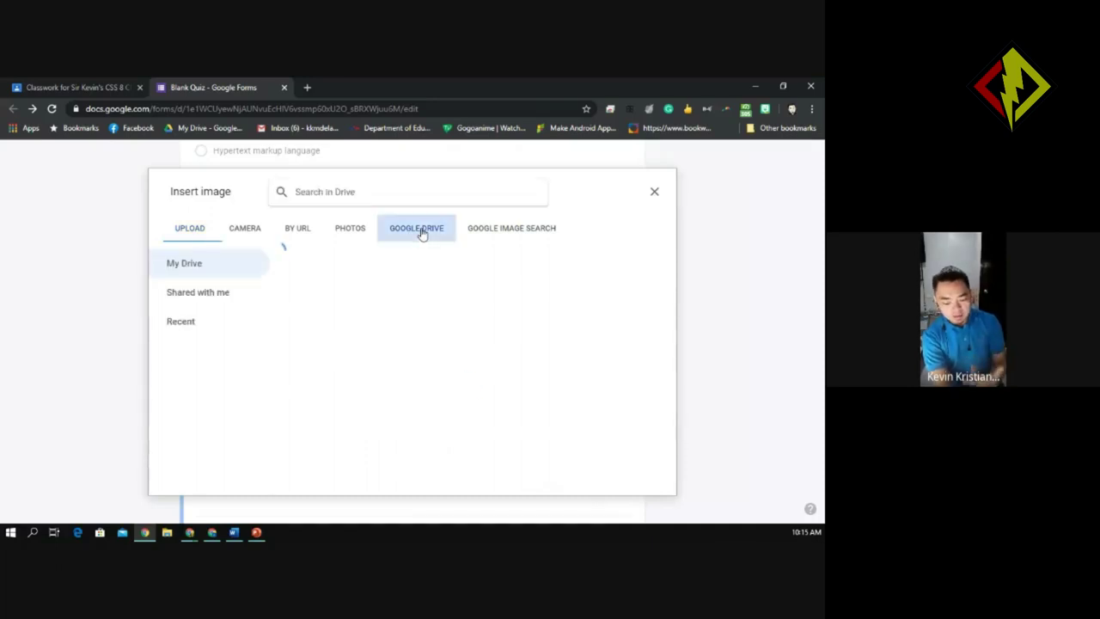
pyautogui.click(246, 232)
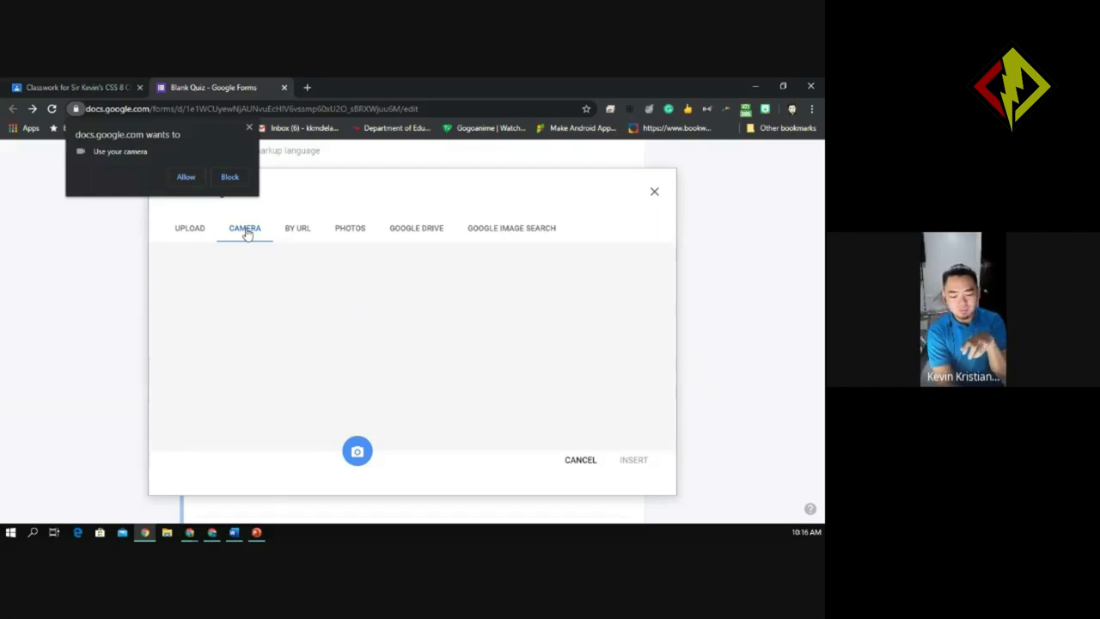
pyautogui.click(249, 129)
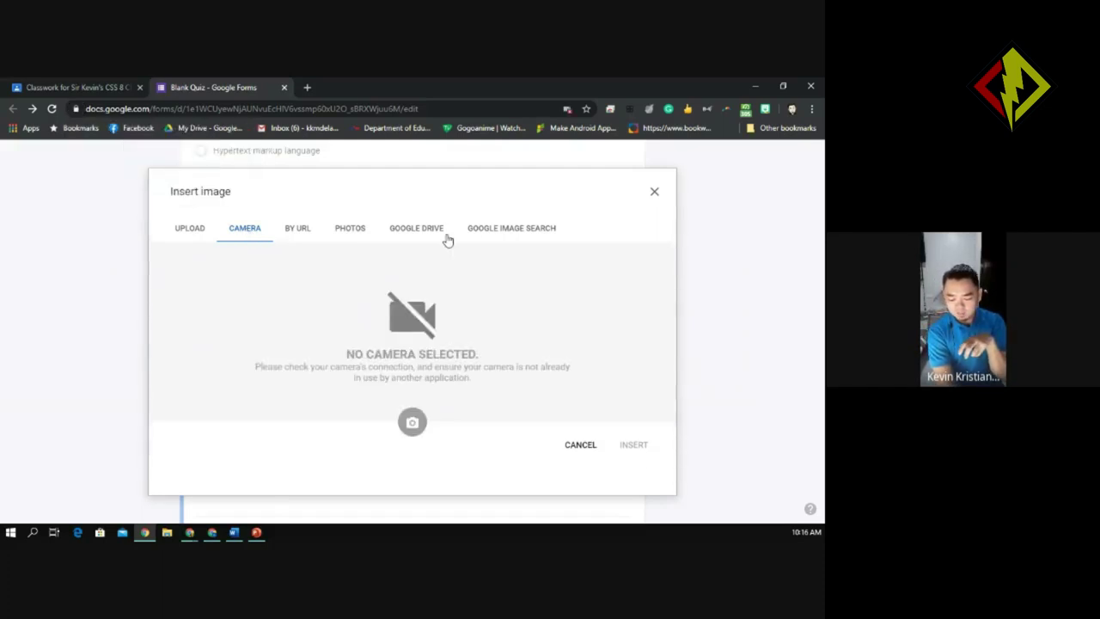
# Find "crimping tool" through Google Image Search and insert the larger photo of the teal-handled crimping tool into the tool question
pyautogui.click(513, 231)
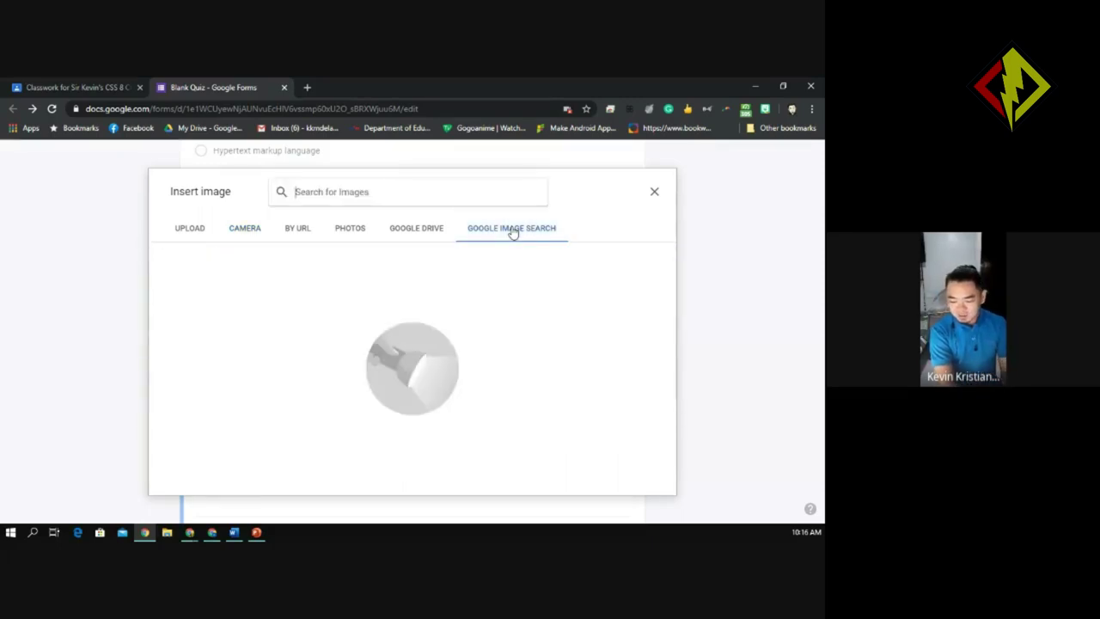
pyautogui.write('cr')
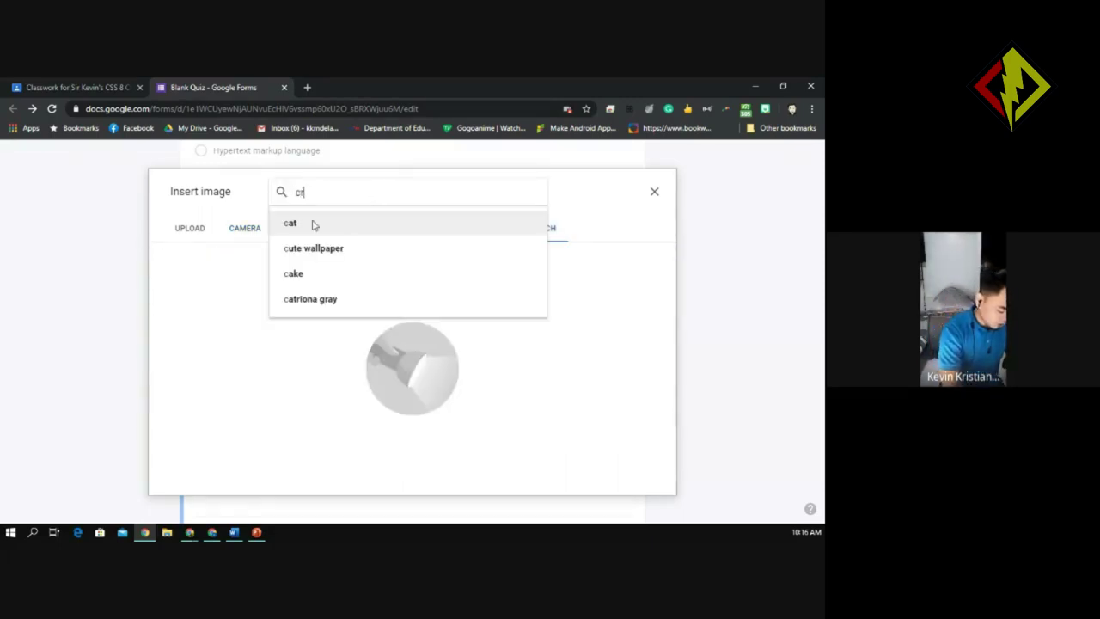
pyautogui.write('imping tool')
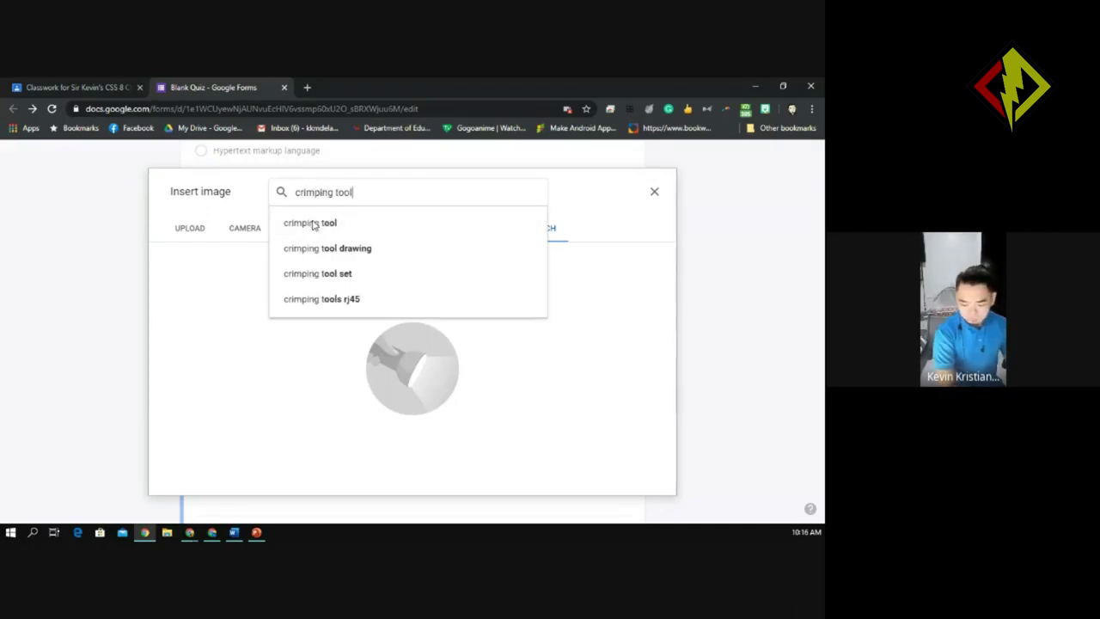
pyautogui.click(313, 224)
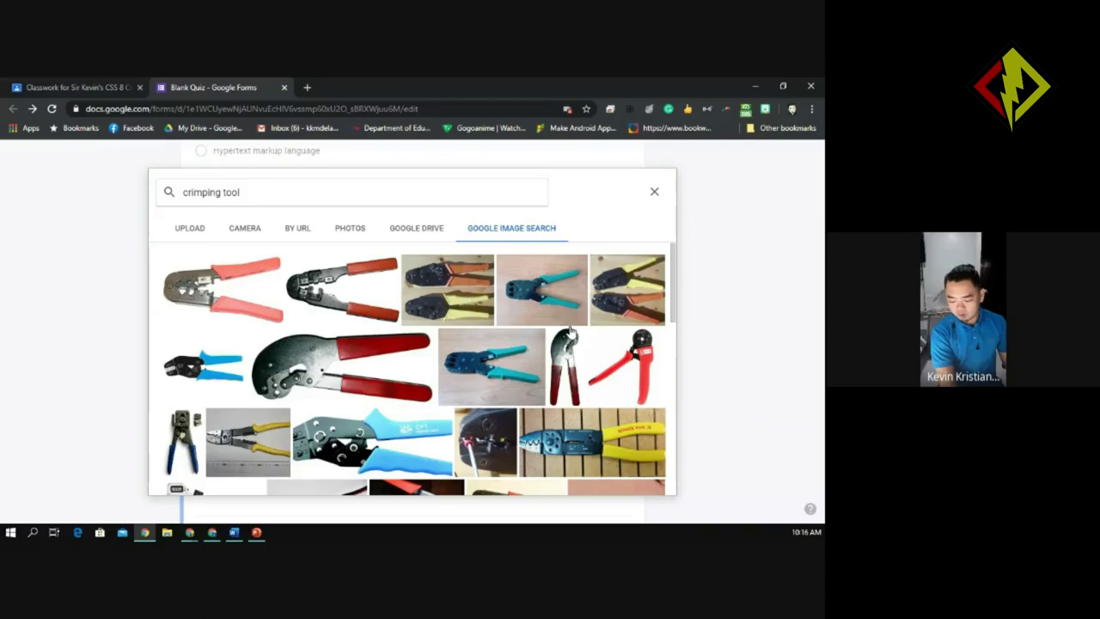
pyautogui.scroll(-3, 672, 316)
pyautogui.scroll(3, 672, 316)
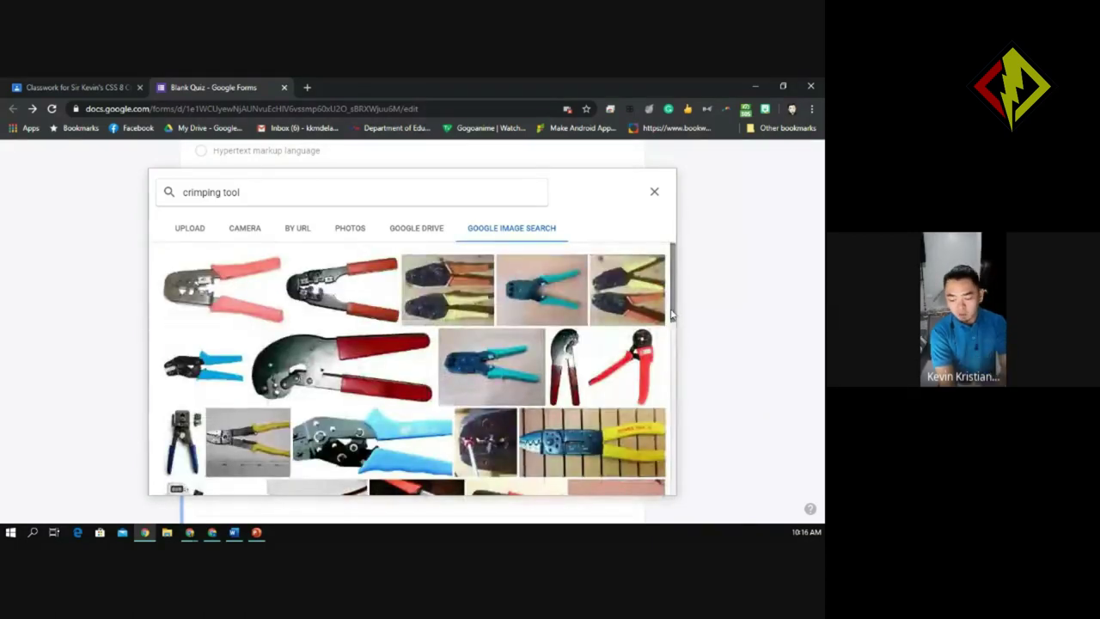
pyautogui.click(488, 384)
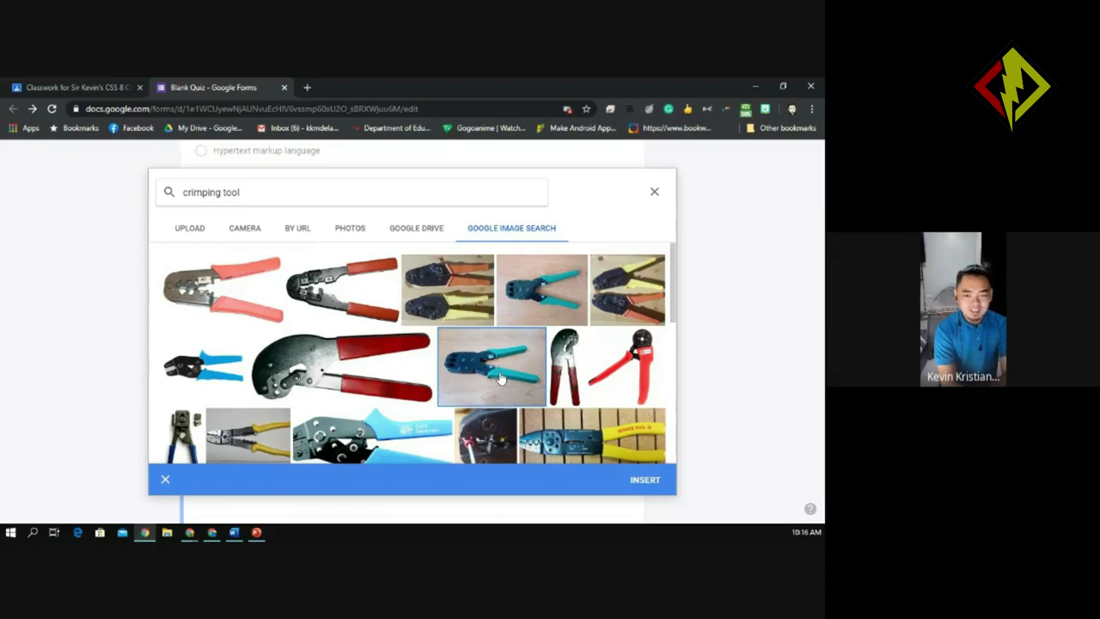
pyautogui.click(645, 481)
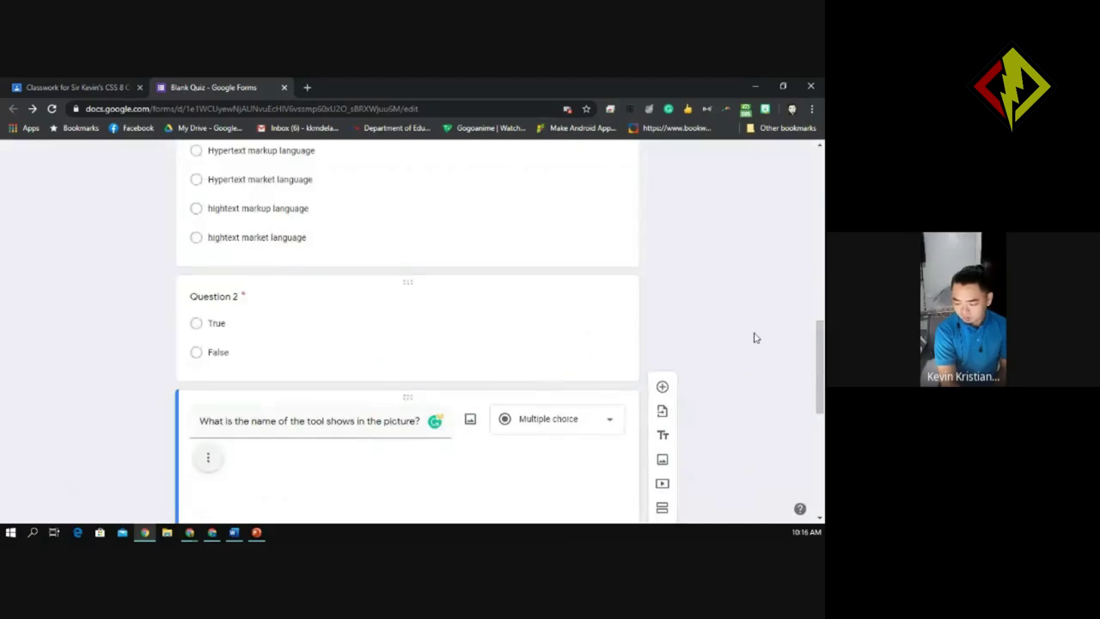
# Set the first answer option of the tool question to "philip head screw drive"
pyautogui.moveTo(821, 356); pyautogui.dragTo(821, 404)
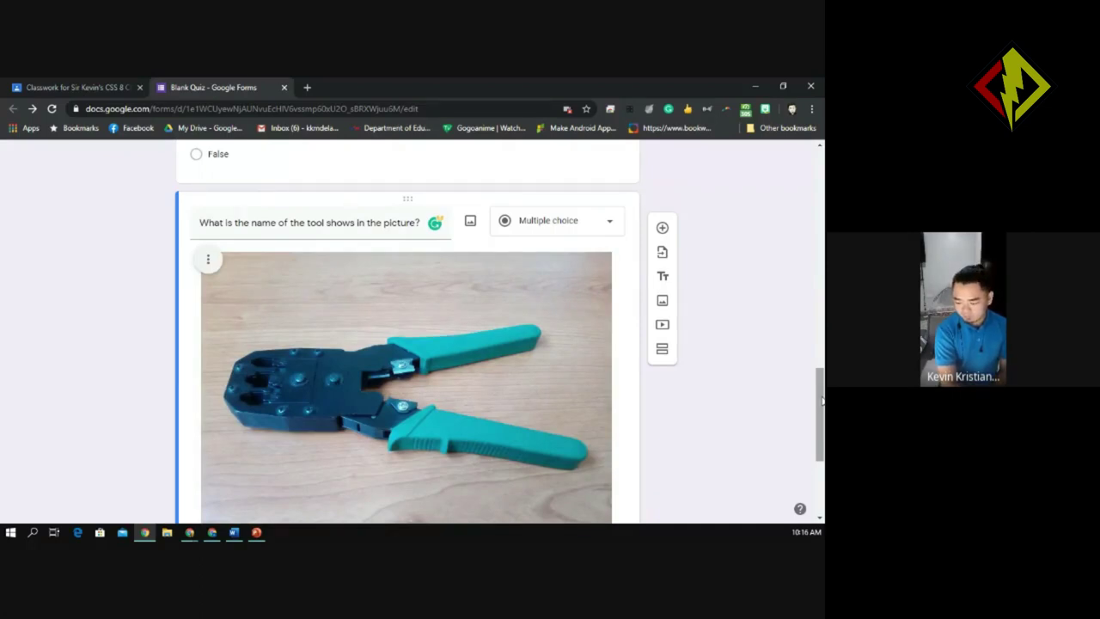
pyautogui.moveTo(821, 399); pyautogui.dragTo(821, 440)
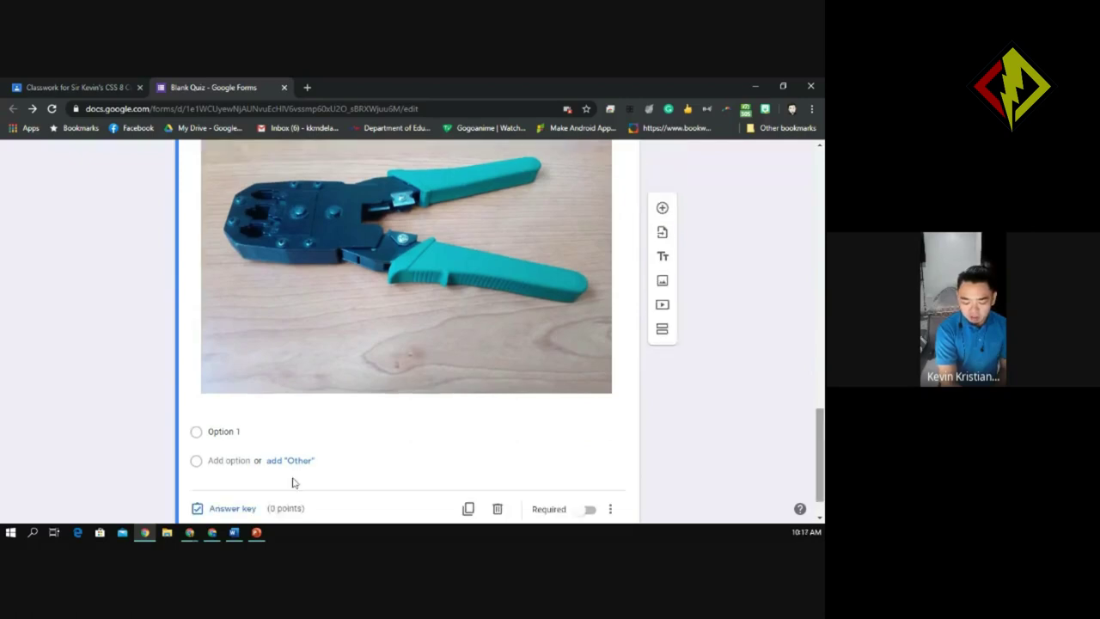
pyautogui.click(232, 432)
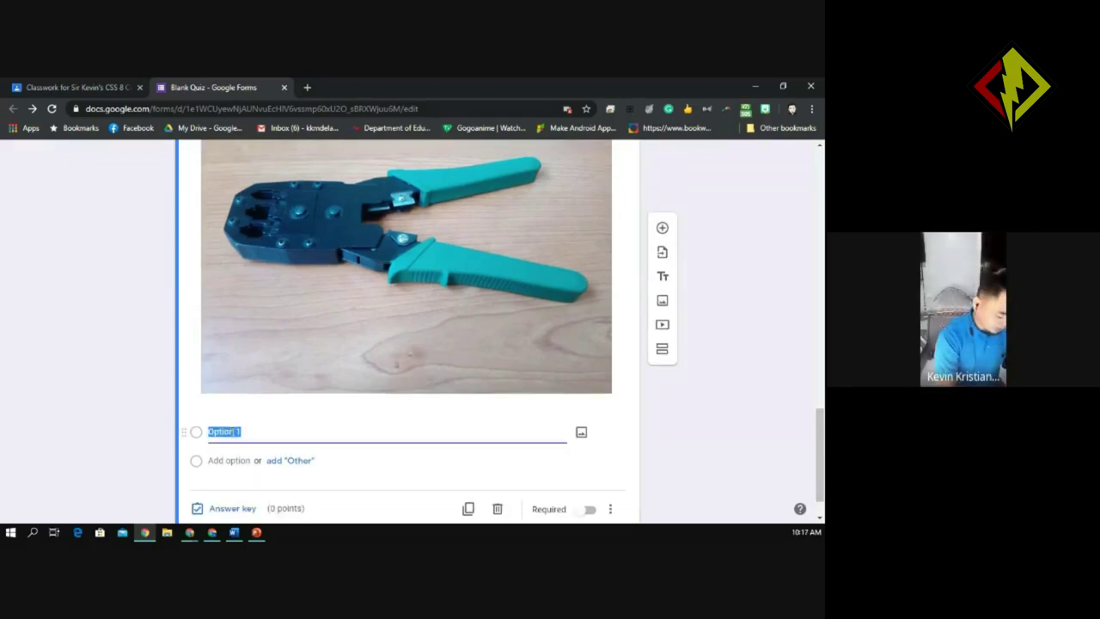
pyautogui.write('scr')
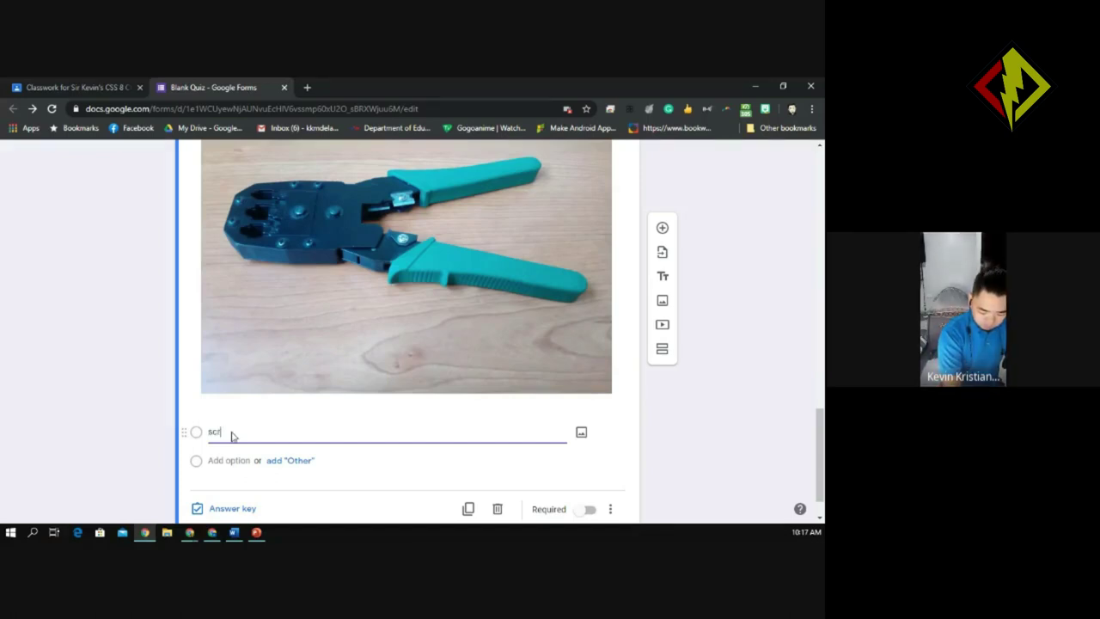
pyautogui.press('BackSpace')
pyautogui.press('BackSpace')
pyautogui.press('BackSpace')
pyautogui.write('p')
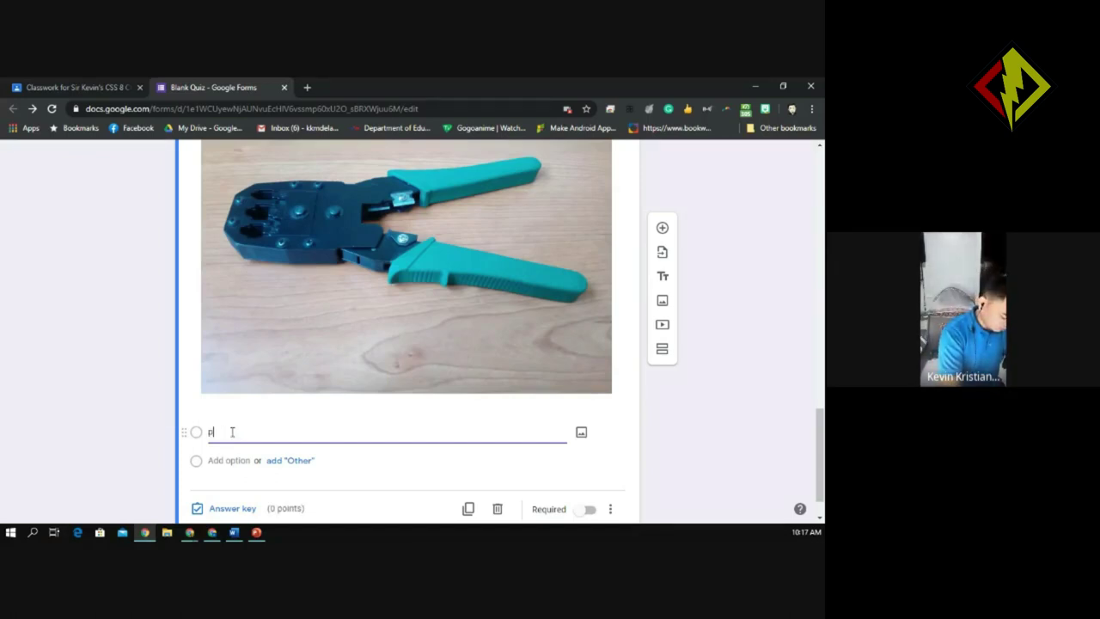
pyautogui.write('hilip he')
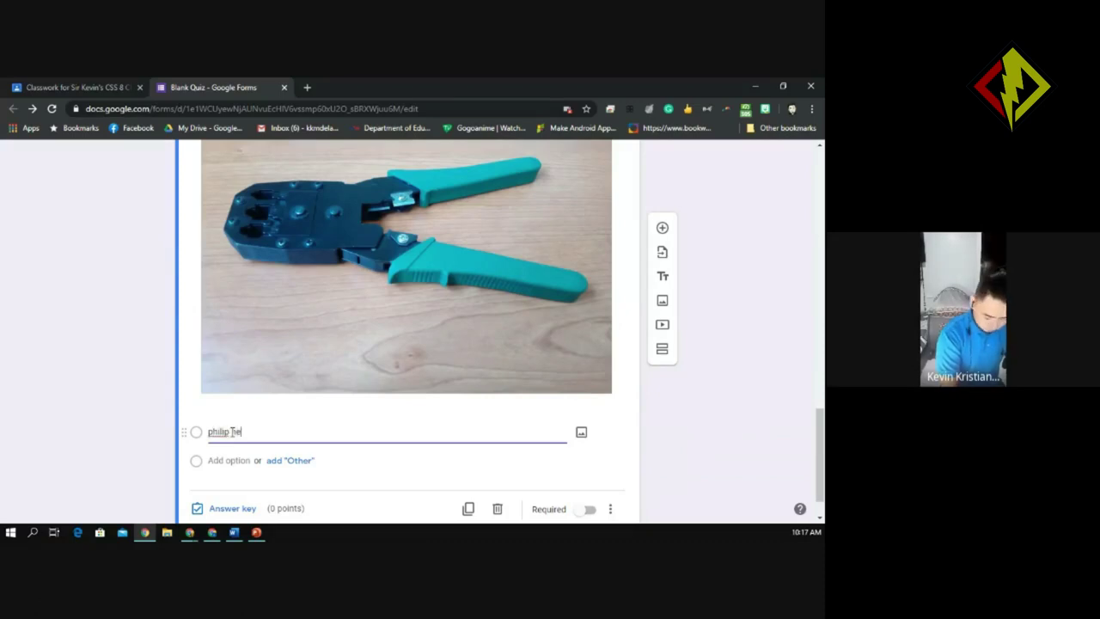
pyautogui.write('ad')
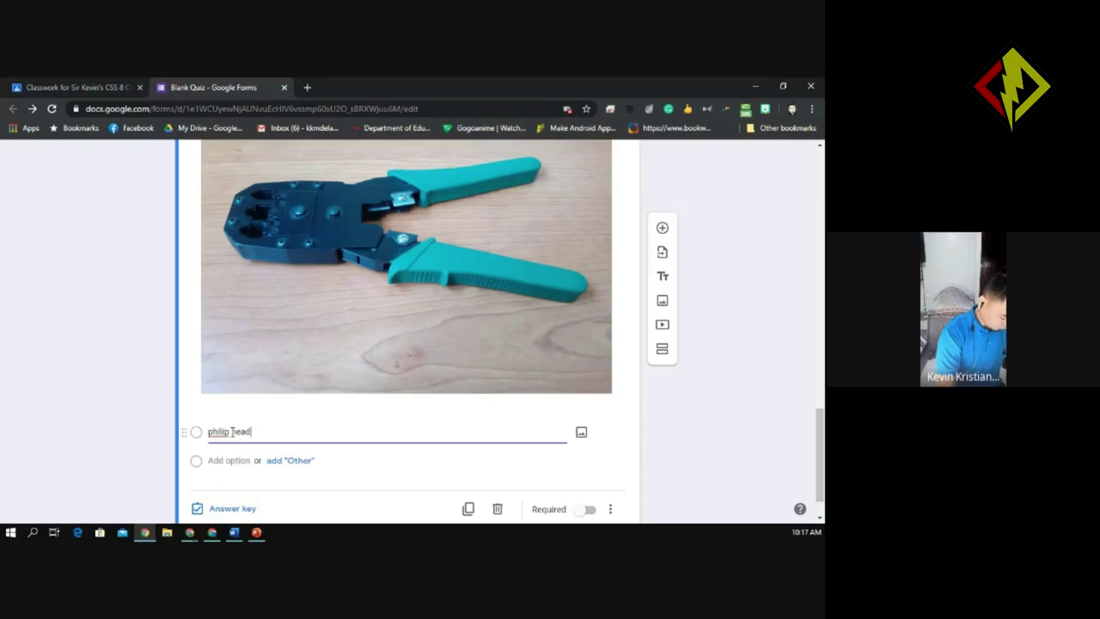
pyautogui.write('screw drive')
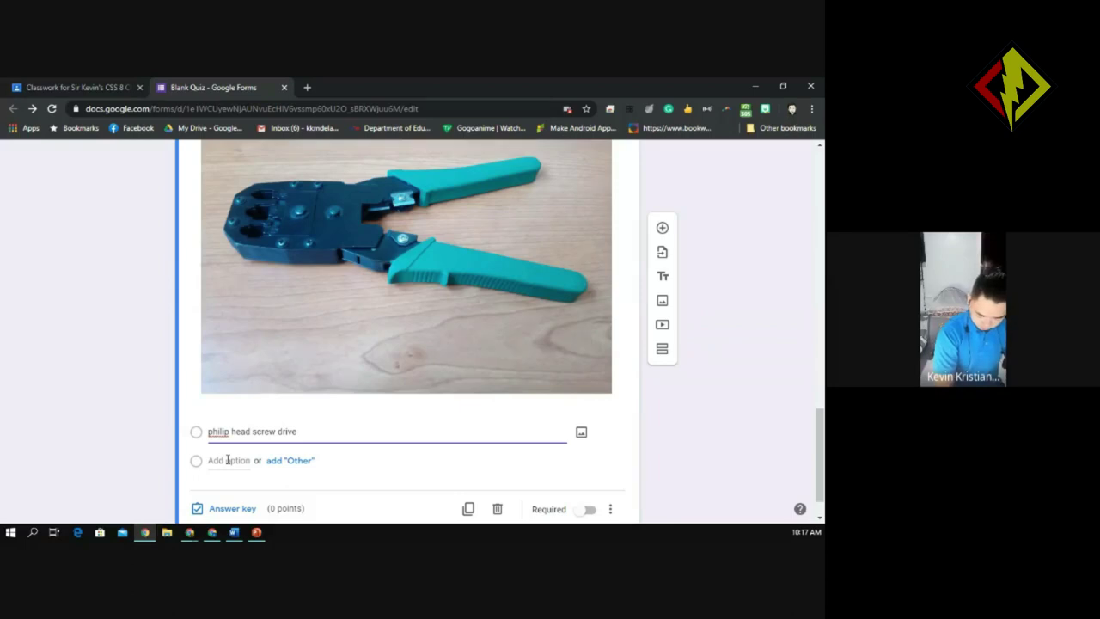
# Add "crimping tool" and "tweezer" as the second and third answer options of the tool question
pyautogui.click(228, 460)
pyautogui.write('crimpin')
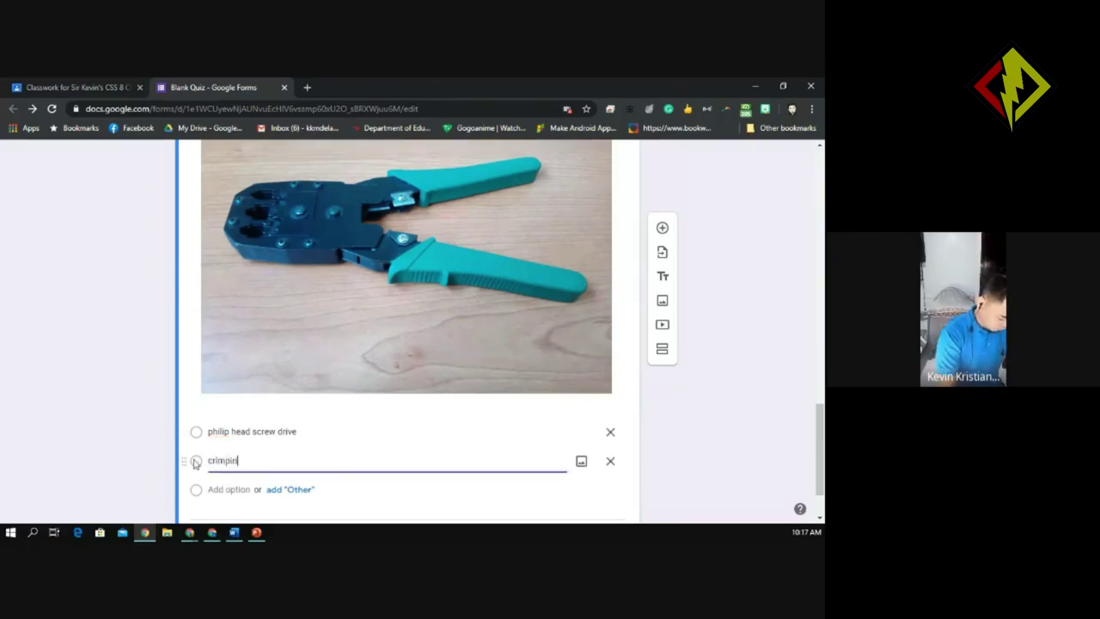
pyautogui.write('g tool')
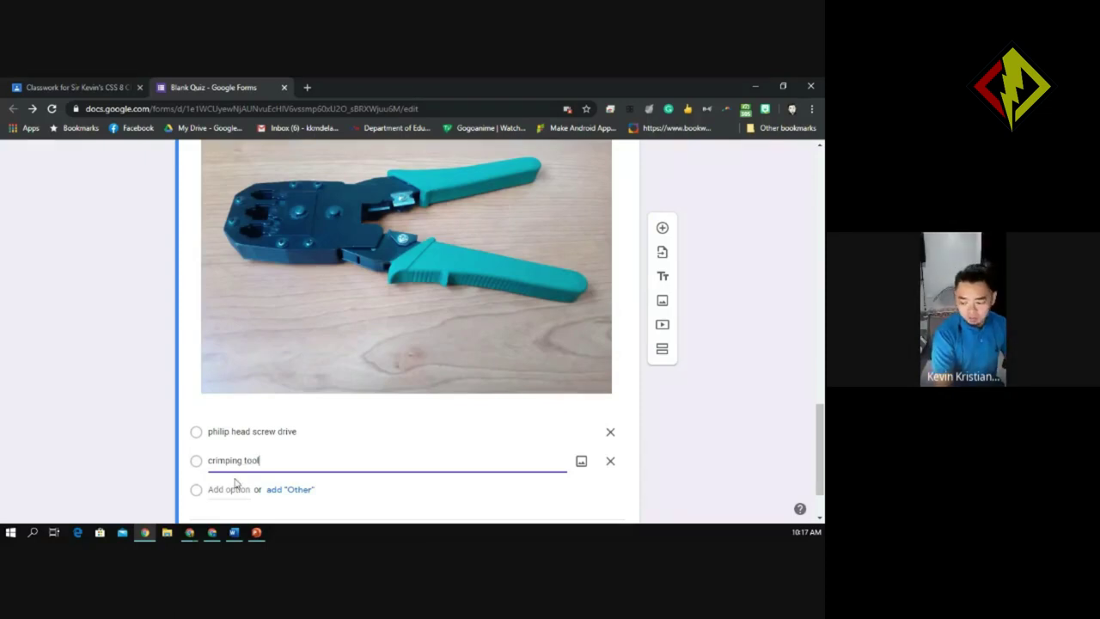
pyautogui.scroll(-1, 822, 443)
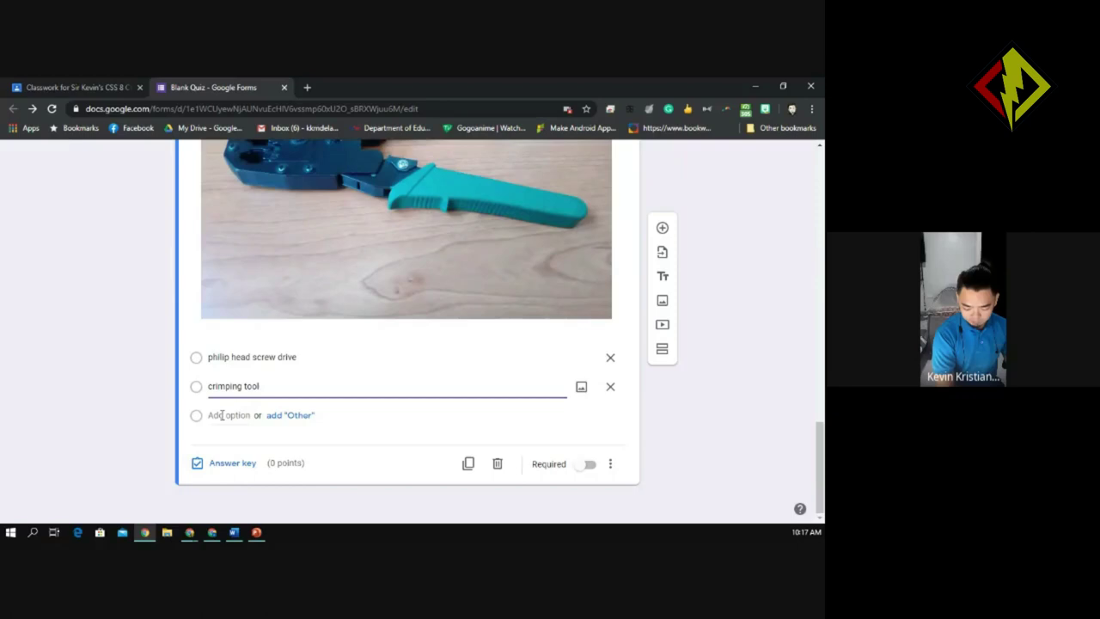
pyautogui.click(220, 415)
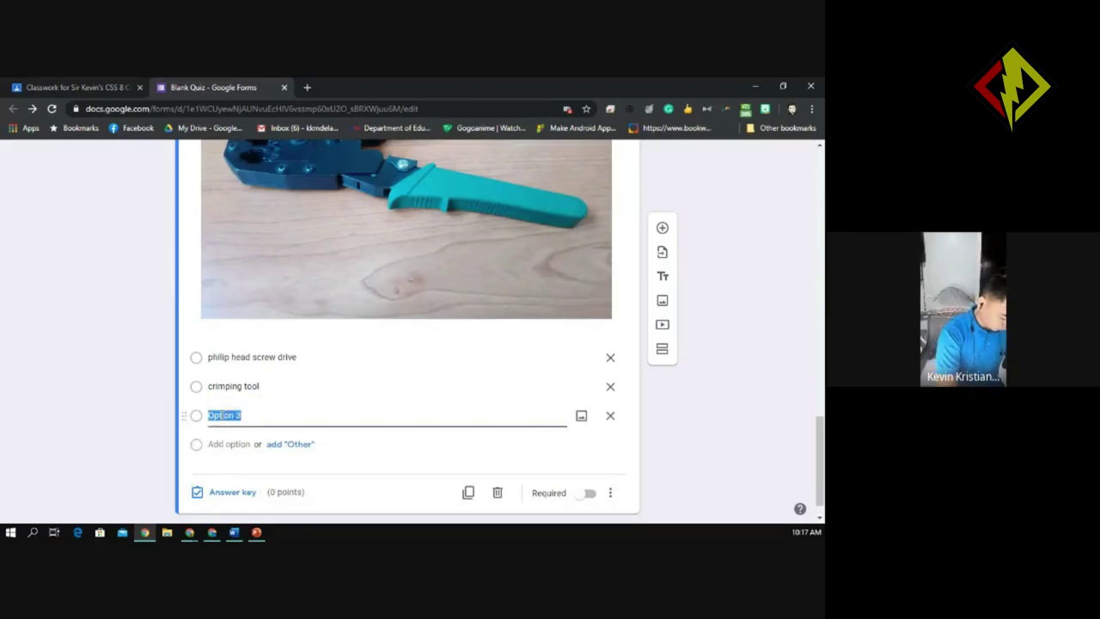
pyautogui.write('tweeze')
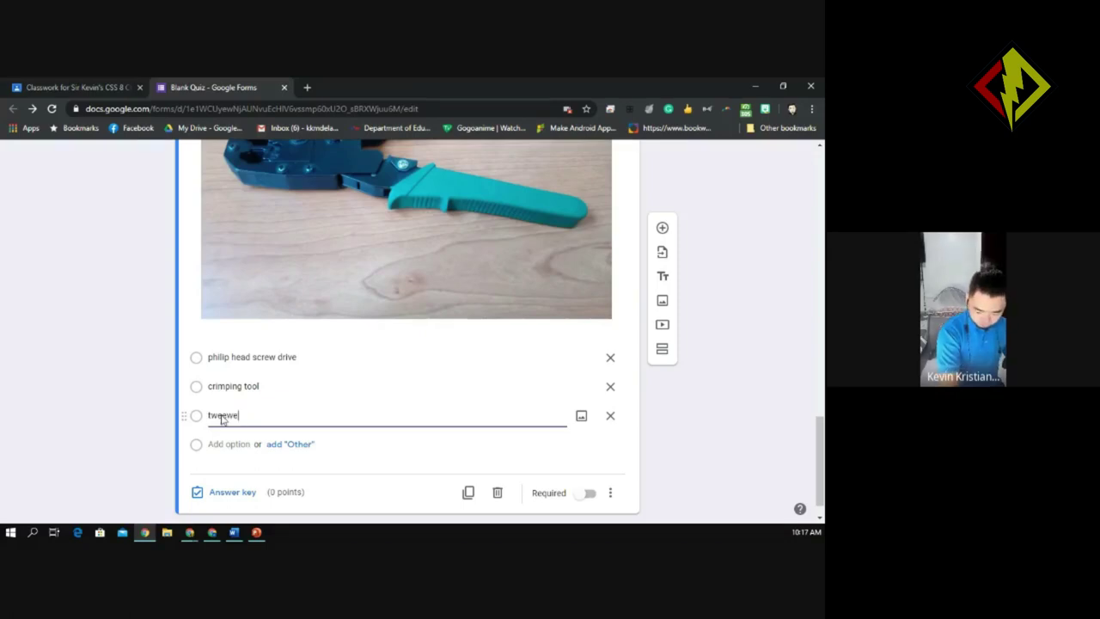
pyautogui.press('BackSpace')
pyautogui.press('BackSpace')
pyautogui.press('BackSpace')
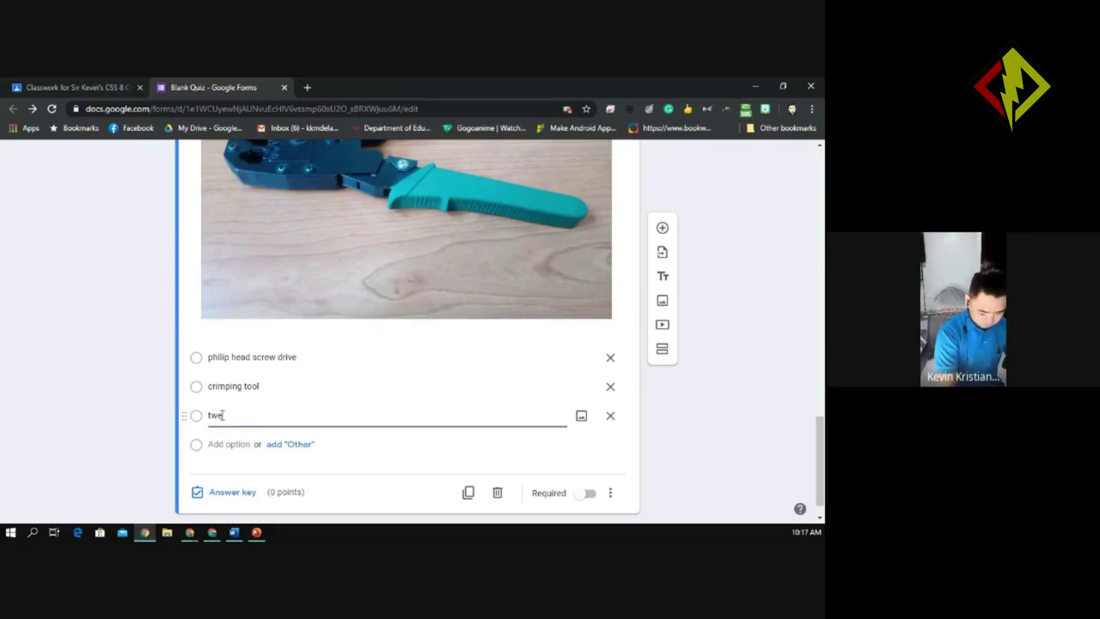
pyautogui.write('ezer')
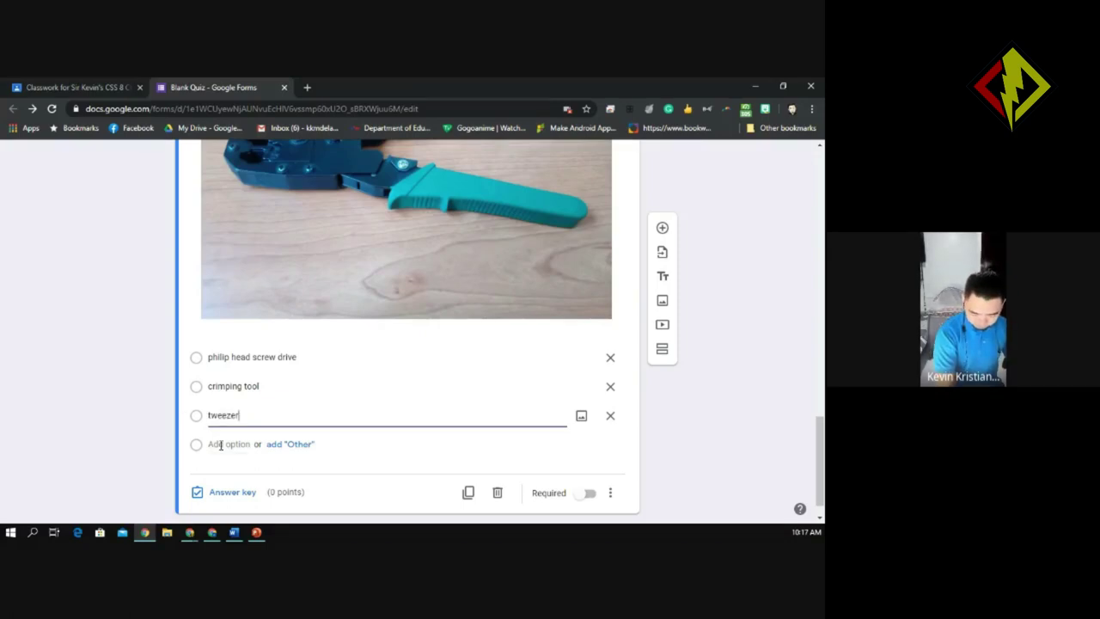
# Add "torx screw driver" as the fourth answer option of the tool question
pyautogui.click(220, 445)
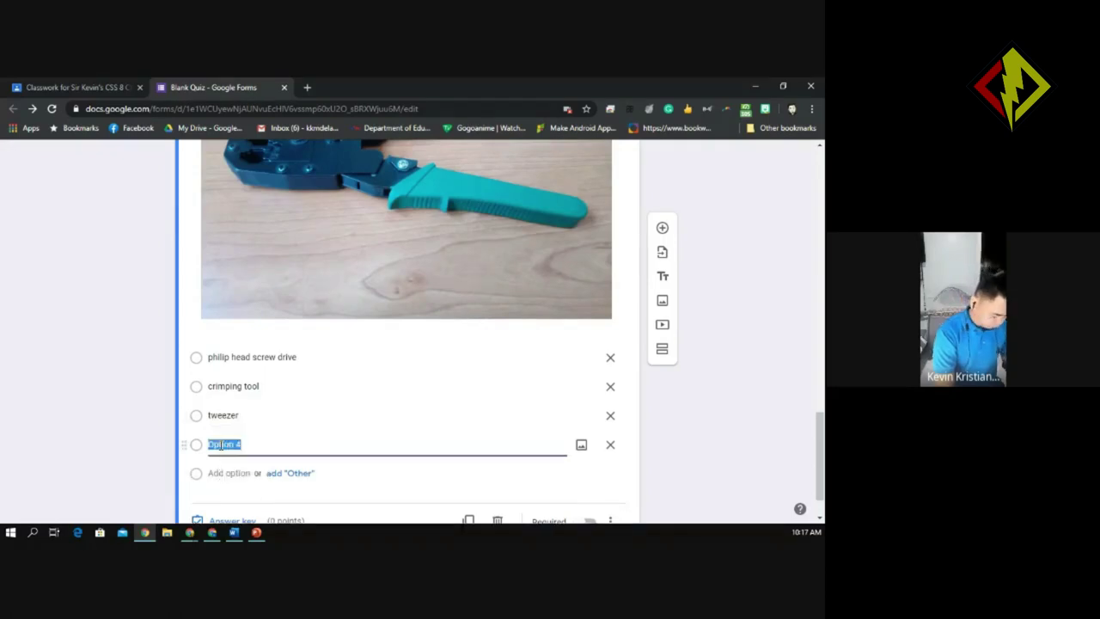
pyautogui.write('tor')
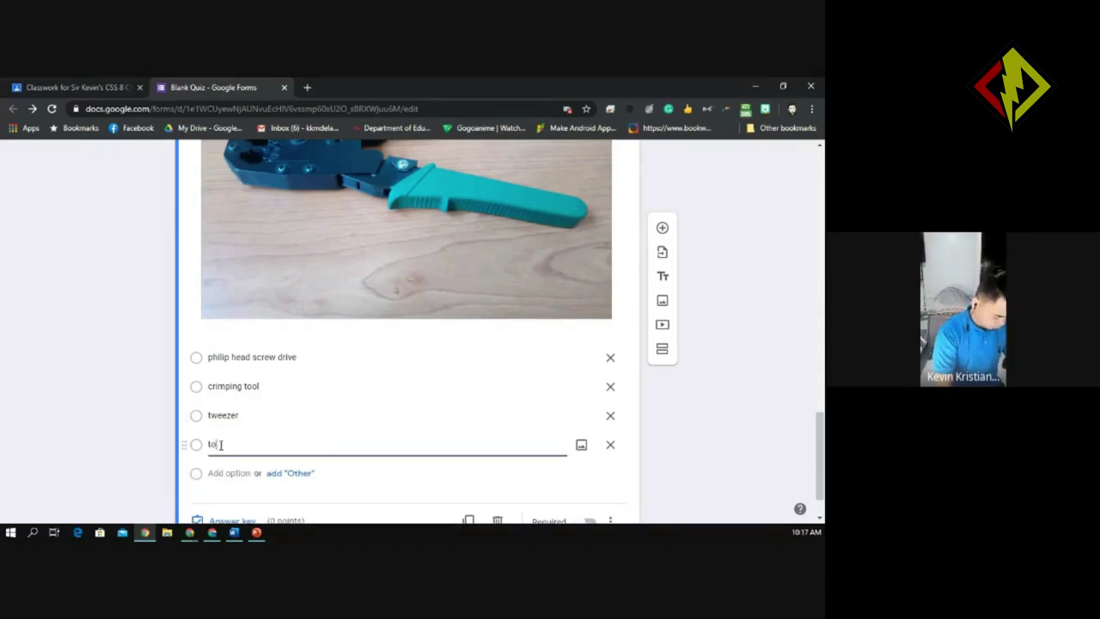
pyautogui.write('x')
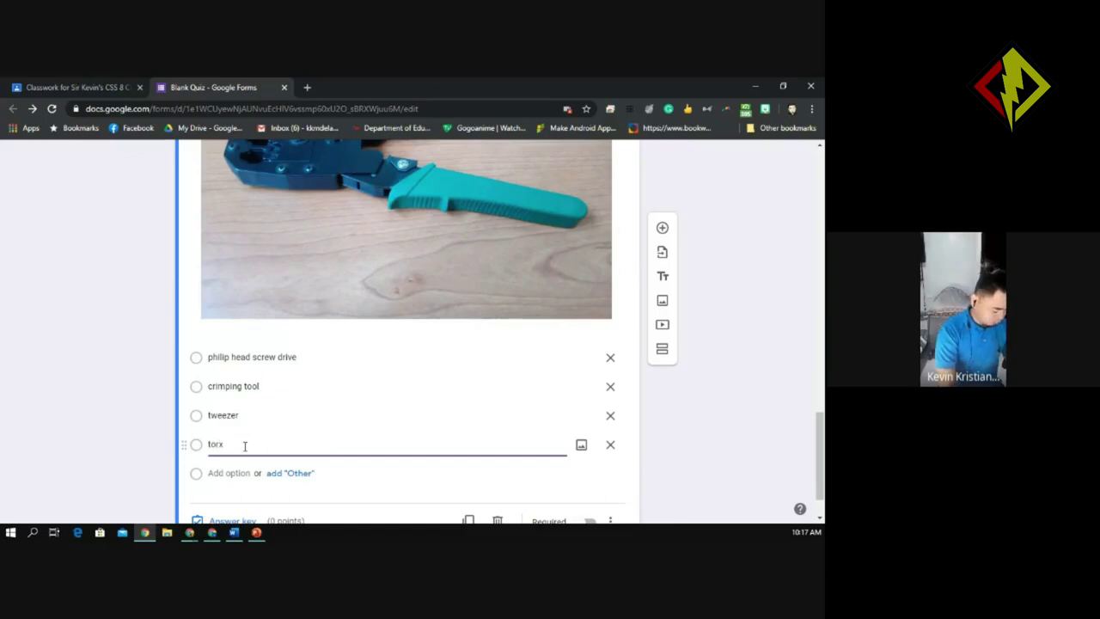
pyautogui.write(' scr')
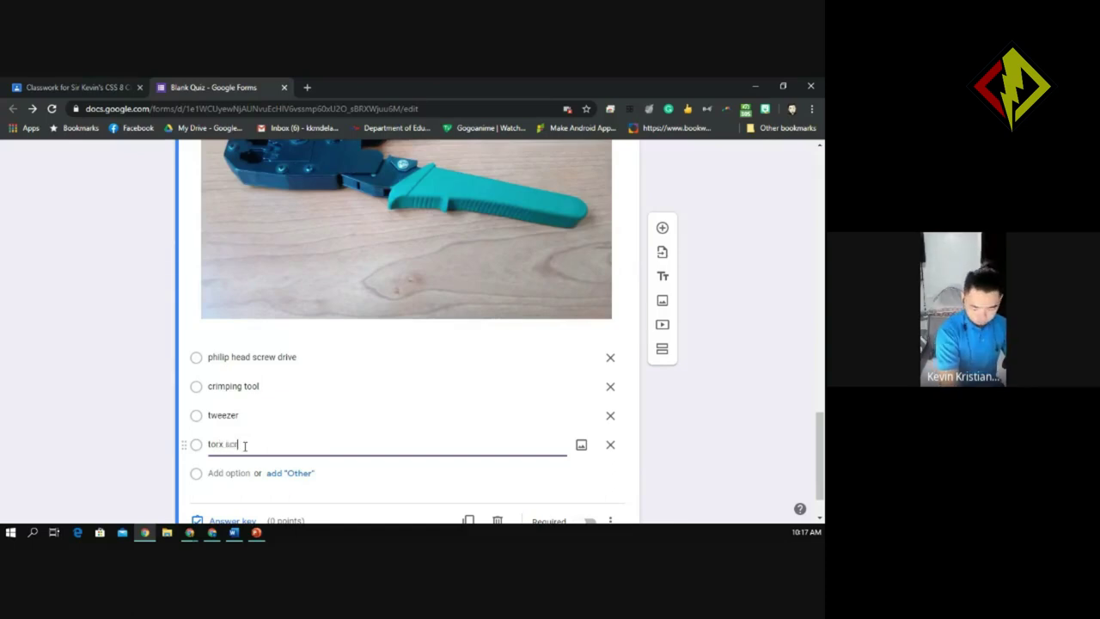
pyautogui.write('e')
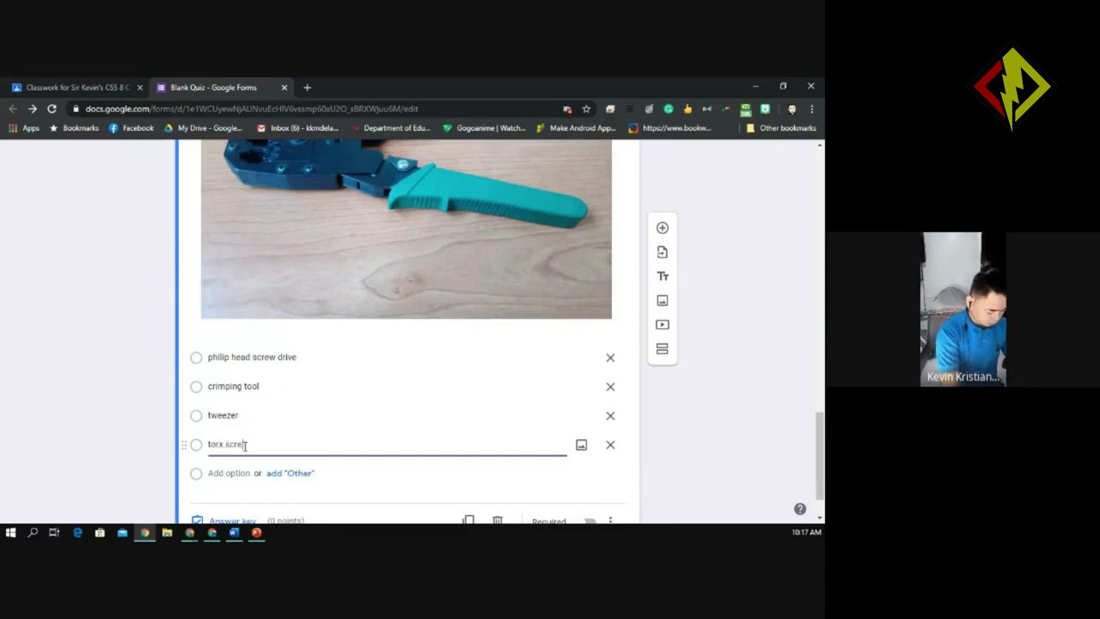
pyautogui.write('w dr')
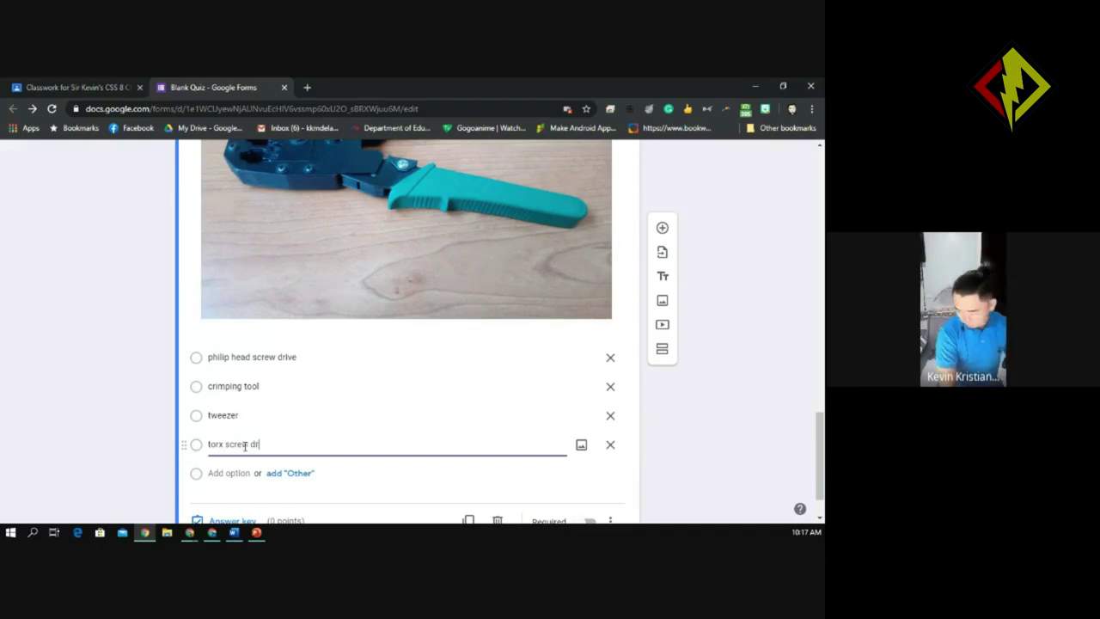
pyautogui.write('iver')
pyautogui.moveTo(820, 445)
pyautogui.mouseDown()
pyautogui.moveTo(818, 406)
pyautogui.moveTo(823, 451)
pyautogui.mouseUp()
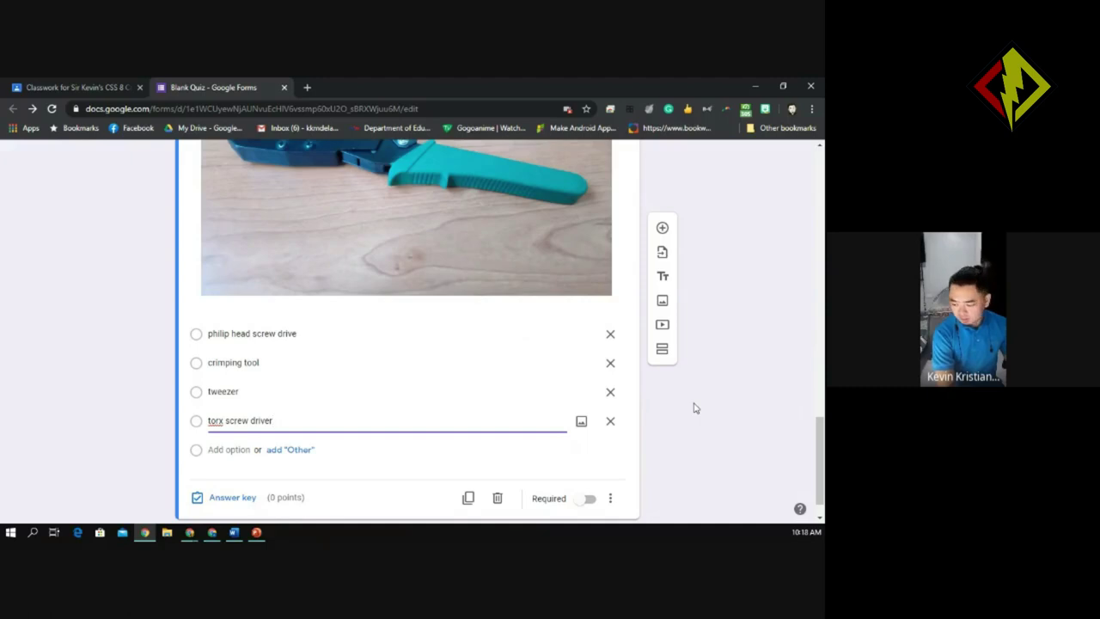
# Review the tool question's text, picture and options, and mark the question as required
pyautogui.scroll(3, 820, 396)
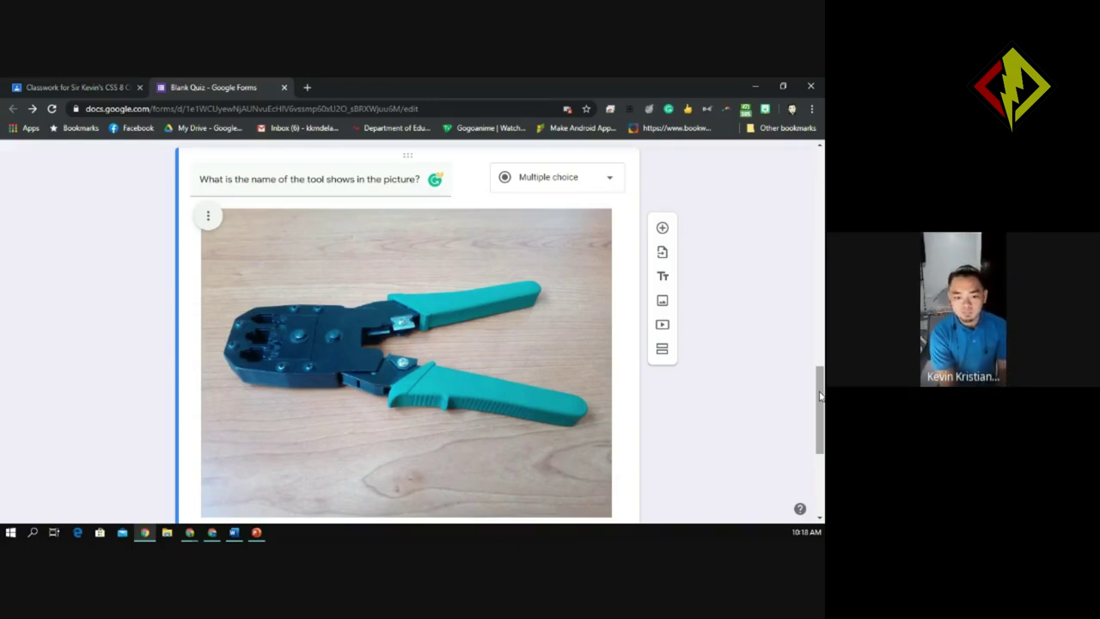
pyautogui.moveTo(821, 396); pyautogui.dragTo(822, 434)
pyautogui.scroll(4, 346, 232)
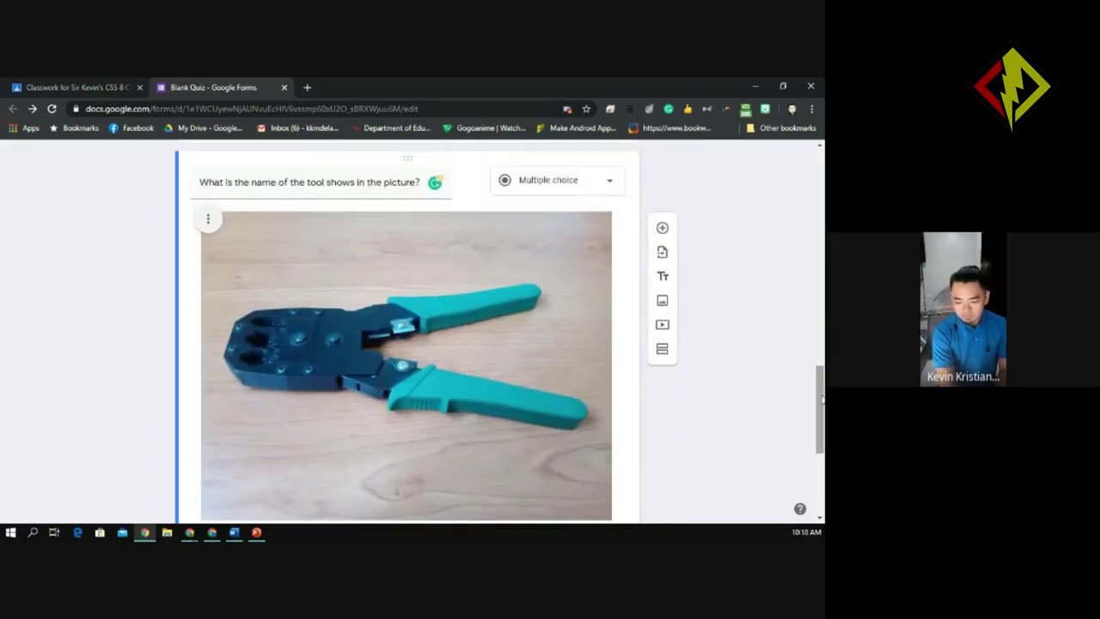
pyautogui.tripleClick(281, 185)
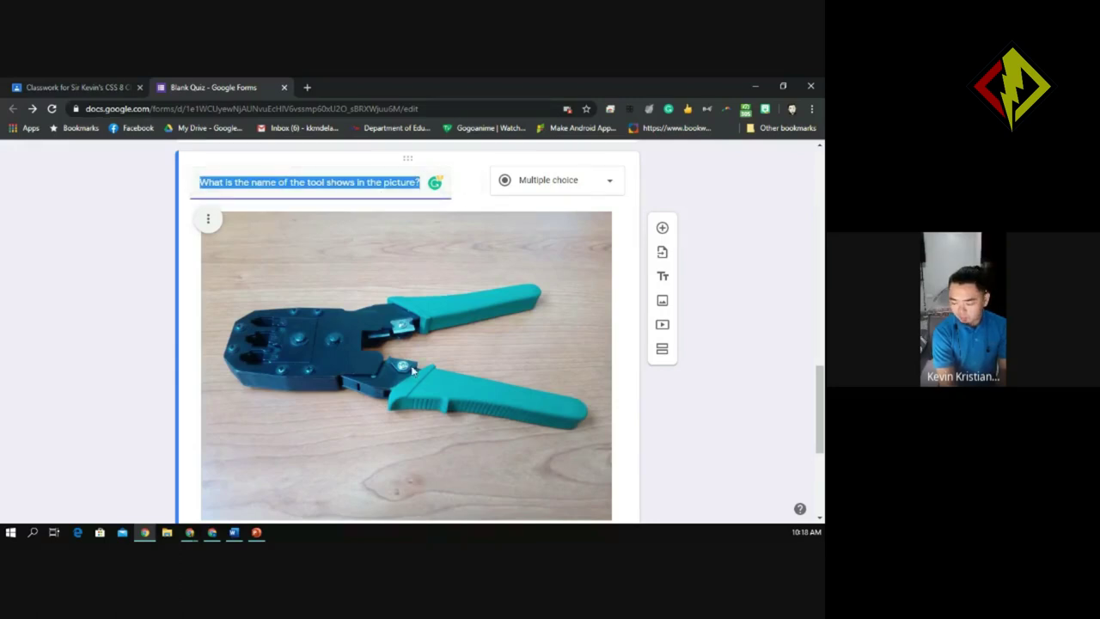
pyautogui.scroll(-5, 668, 369)
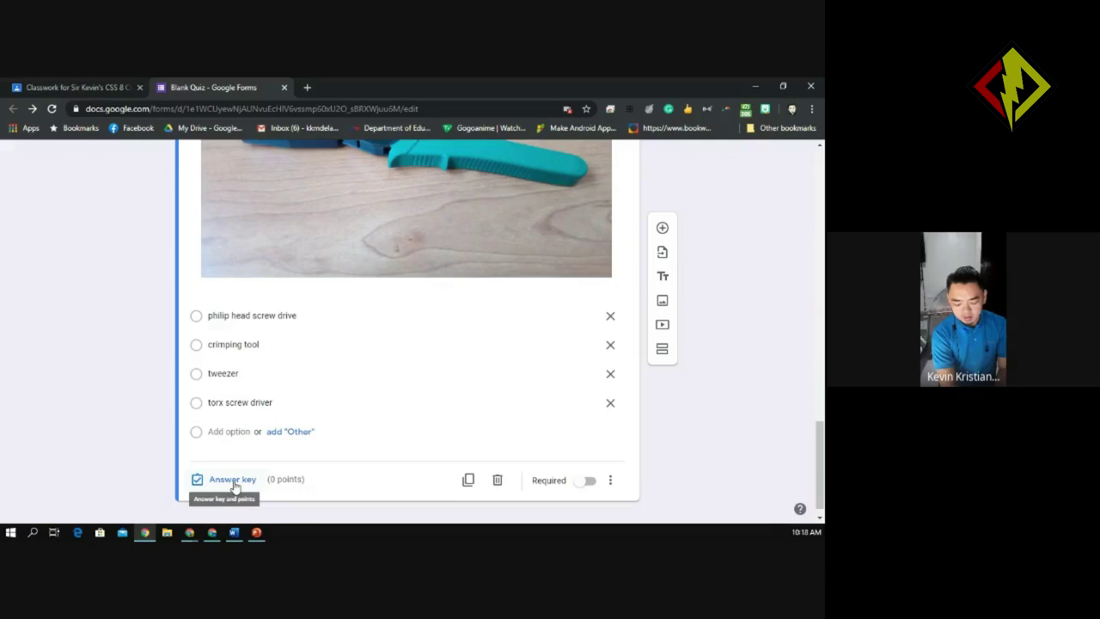
pyautogui.click(590, 483)
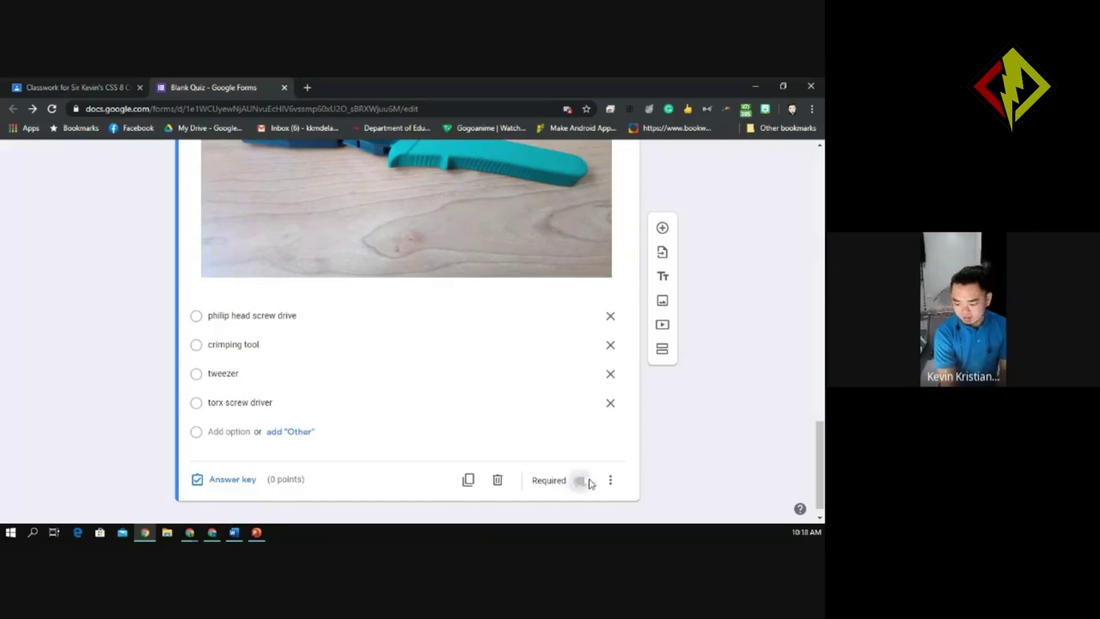
# Set "crimping tool" as the correct answer of the tool question and assign it 1 point
pyautogui.click(228, 485)
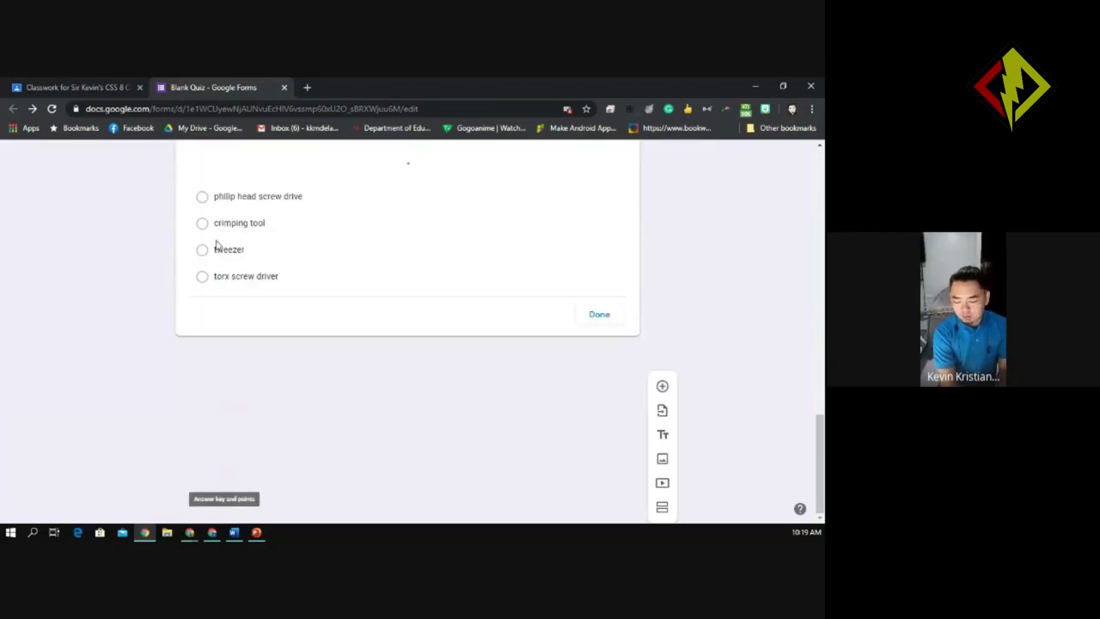
pyautogui.scroll(5, 240, 241)
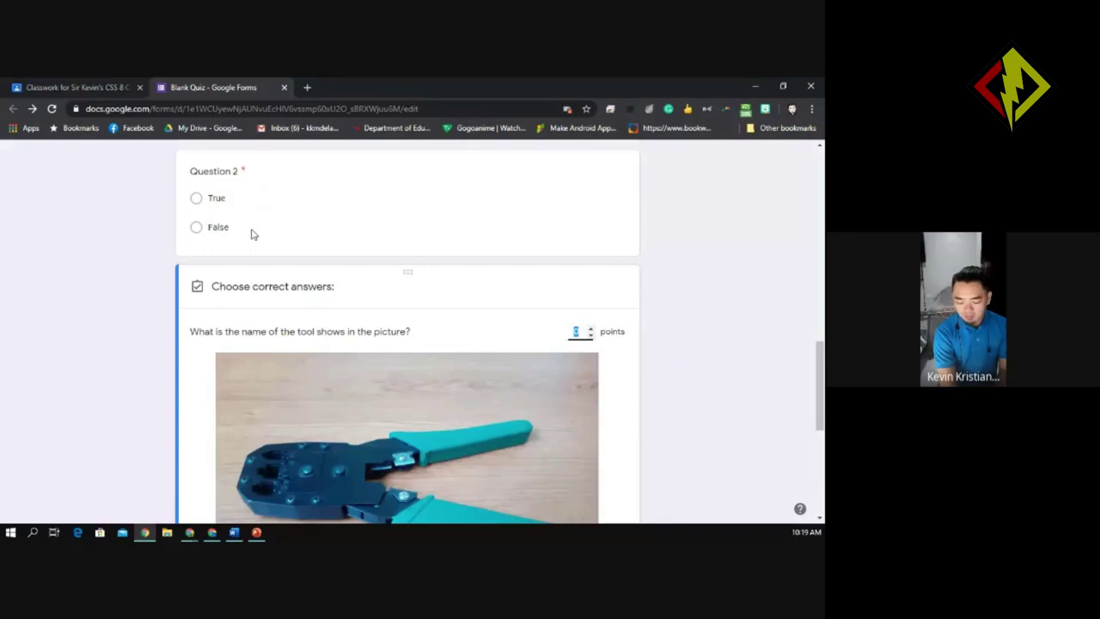
pyautogui.scroll(-5, 253, 233)
pyautogui.click(229, 451)
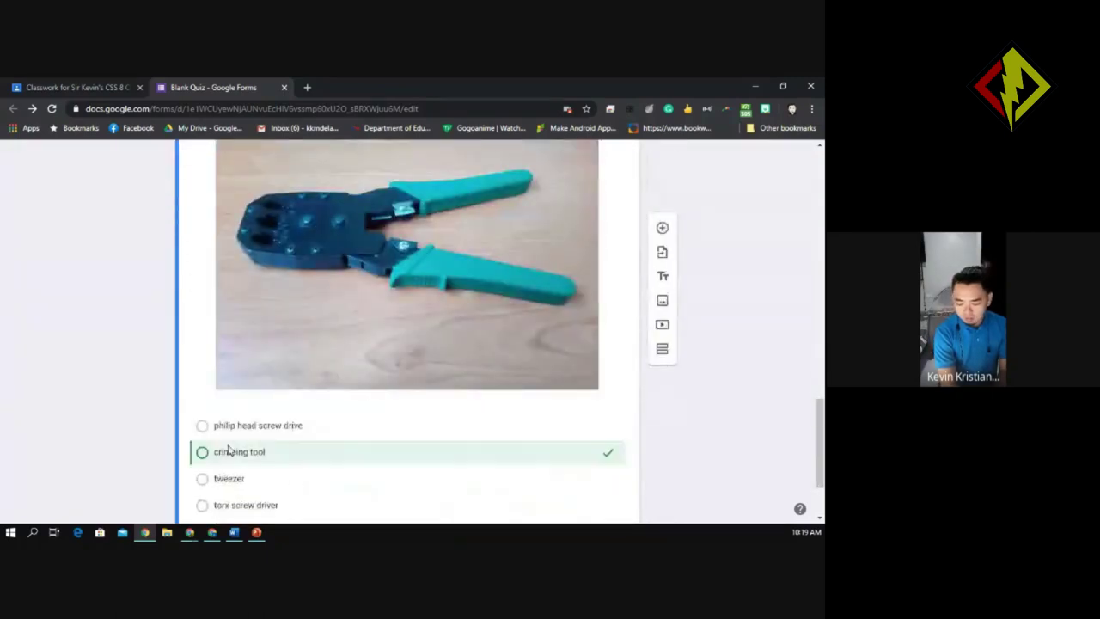
pyautogui.moveTo(818, 419); pyautogui.dragTo(821, 365)
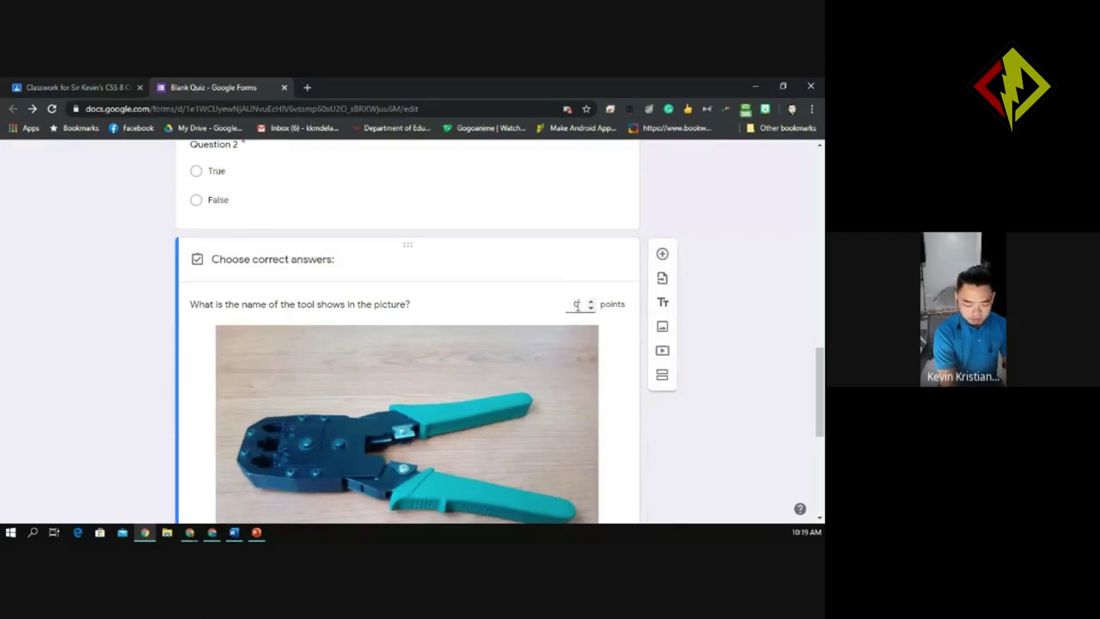
pyautogui.doubleClick(577, 305)
pyautogui.write('1')
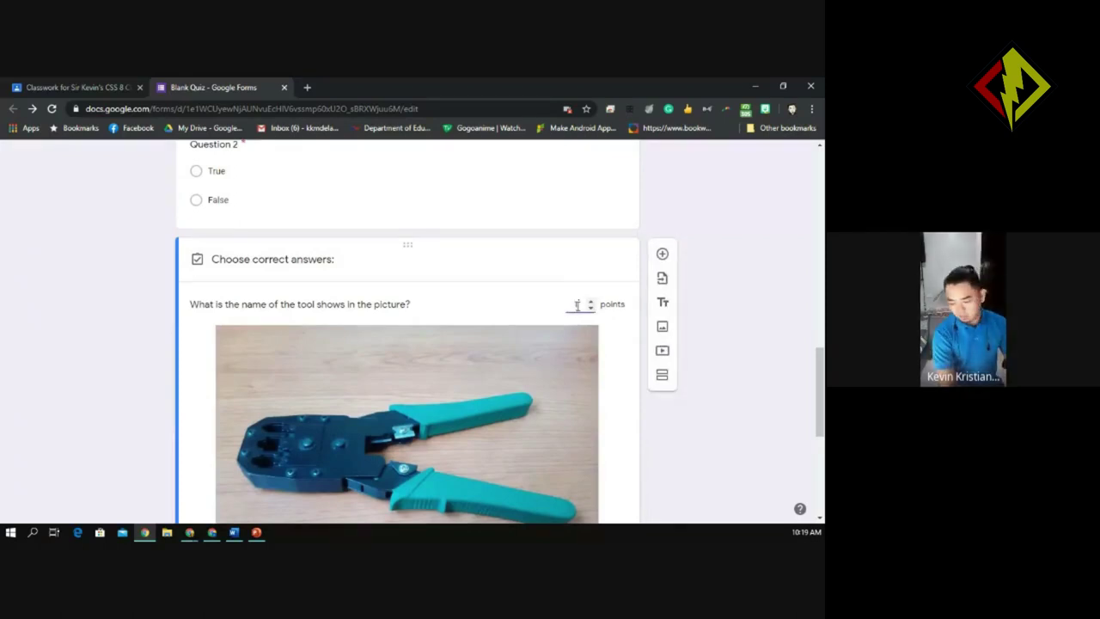
# Enter "Good Job! 👍" as the tool question's feedback for correct answers, including the thumbs-up emoji
pyautogui.moveTo(821, 370); pyautogui.dragTo(821, 463)
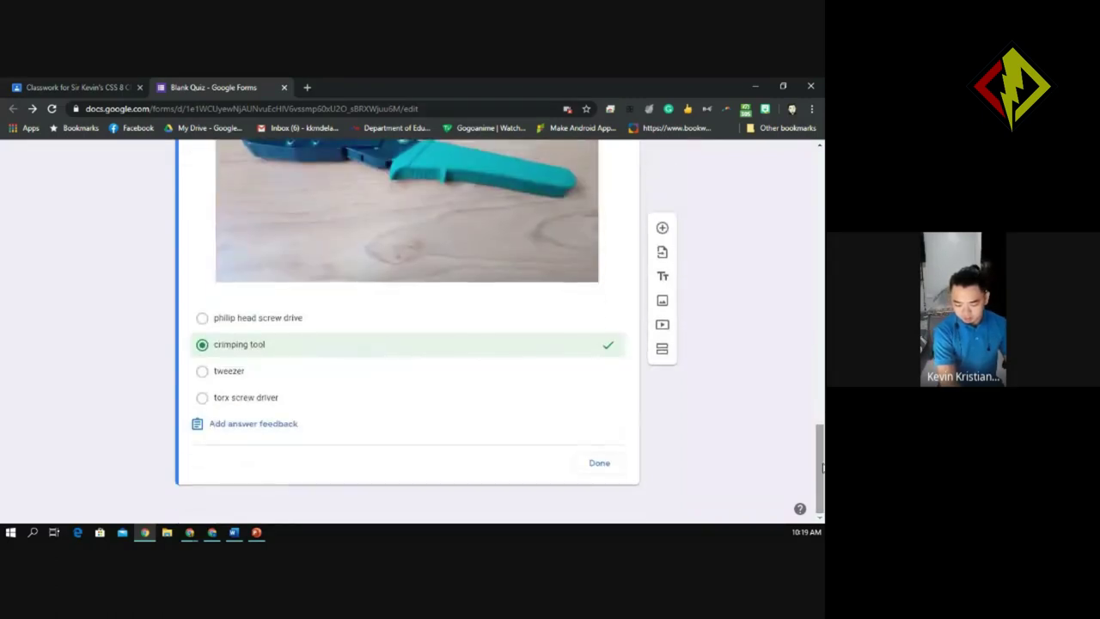
pyautogui.click(255, 425)
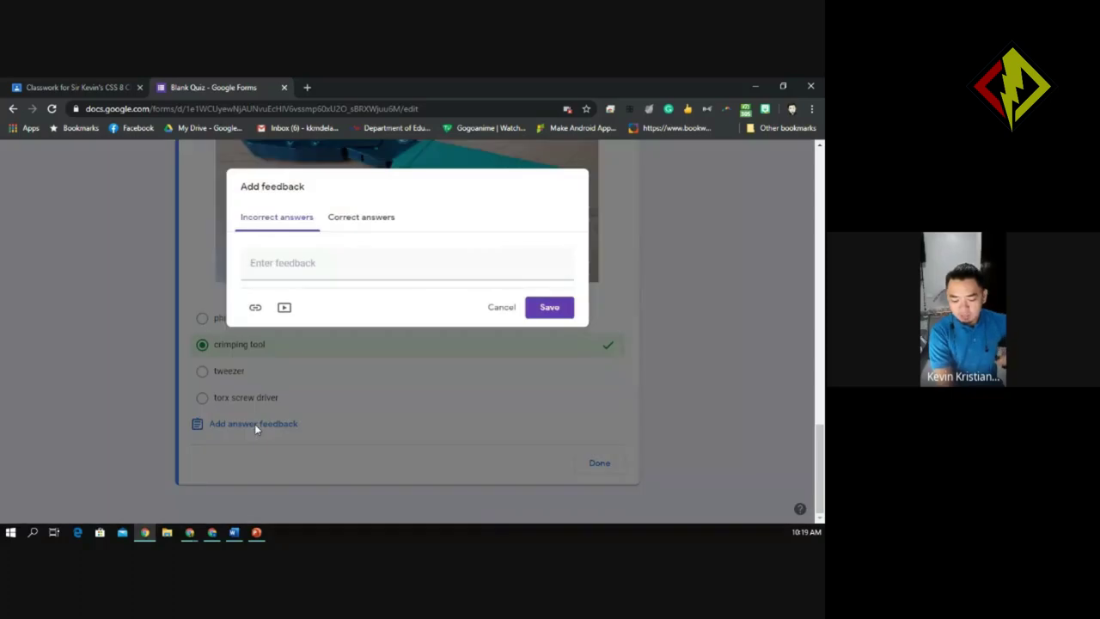
pyautogui.click(362, 217)
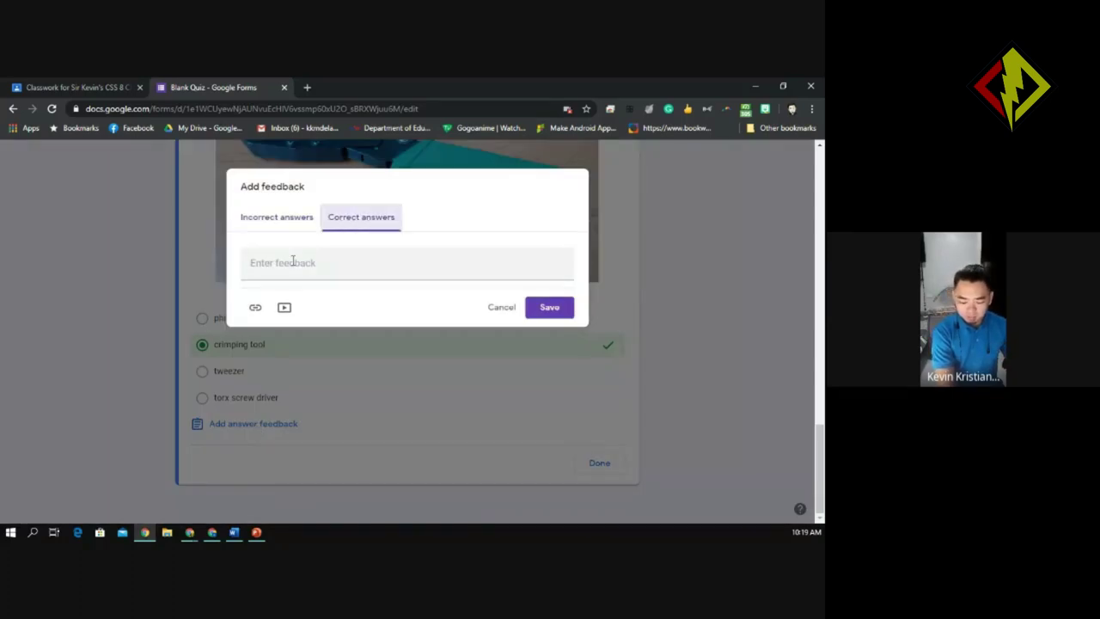
pyautogui.click(273, 268)
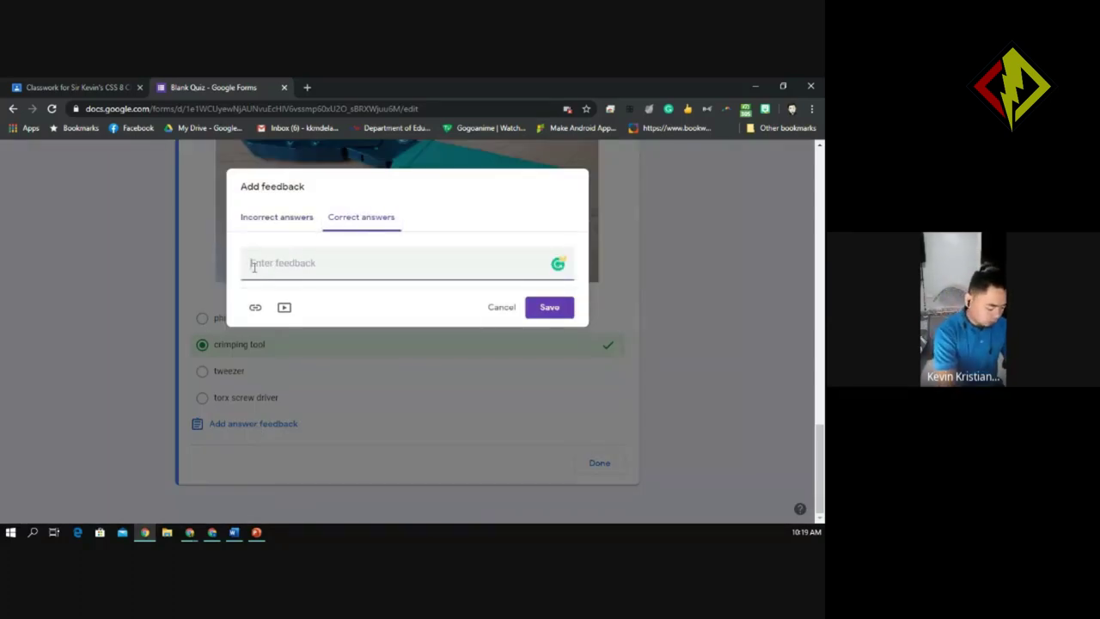
pyautogui.write('Goofd Job1')
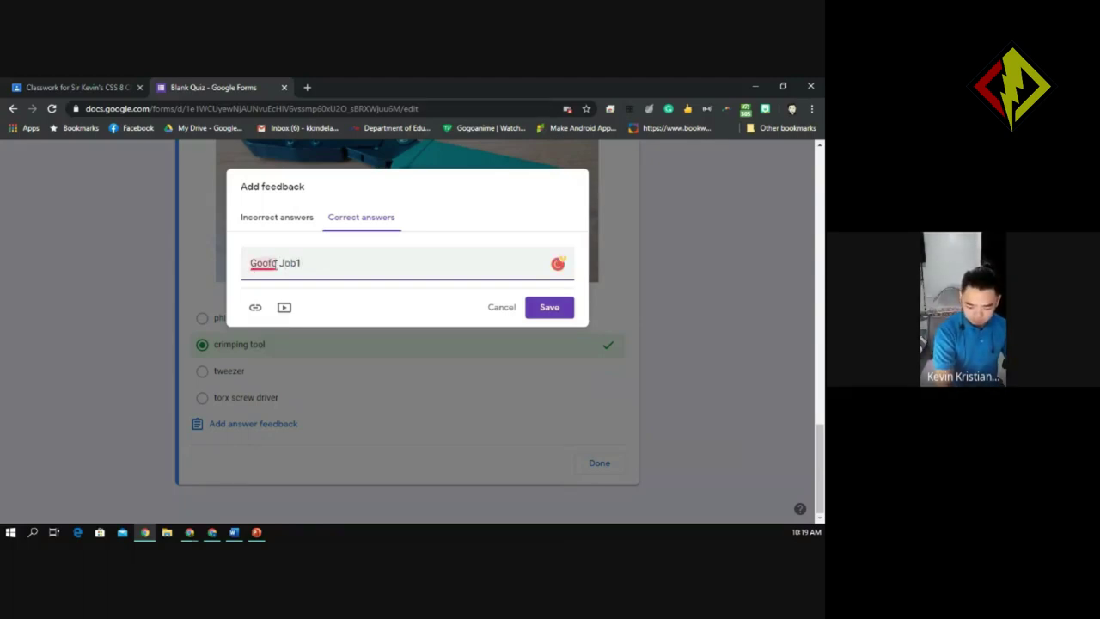
pyautogui.click(269, 283)
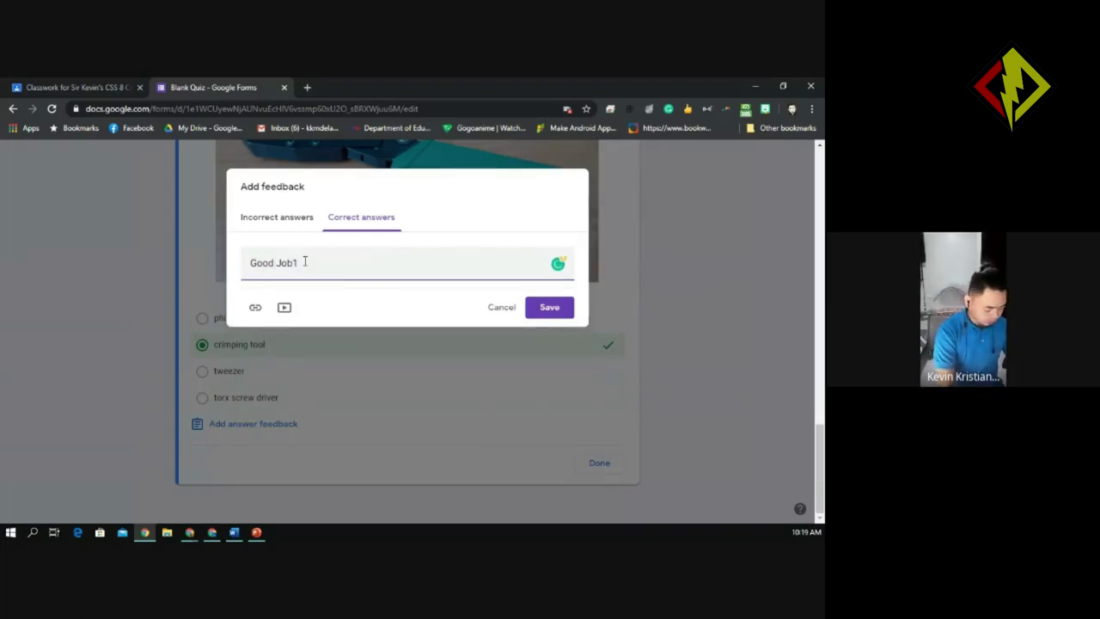
pyautogui.press('BackSpace')
pyautogui.write('!')
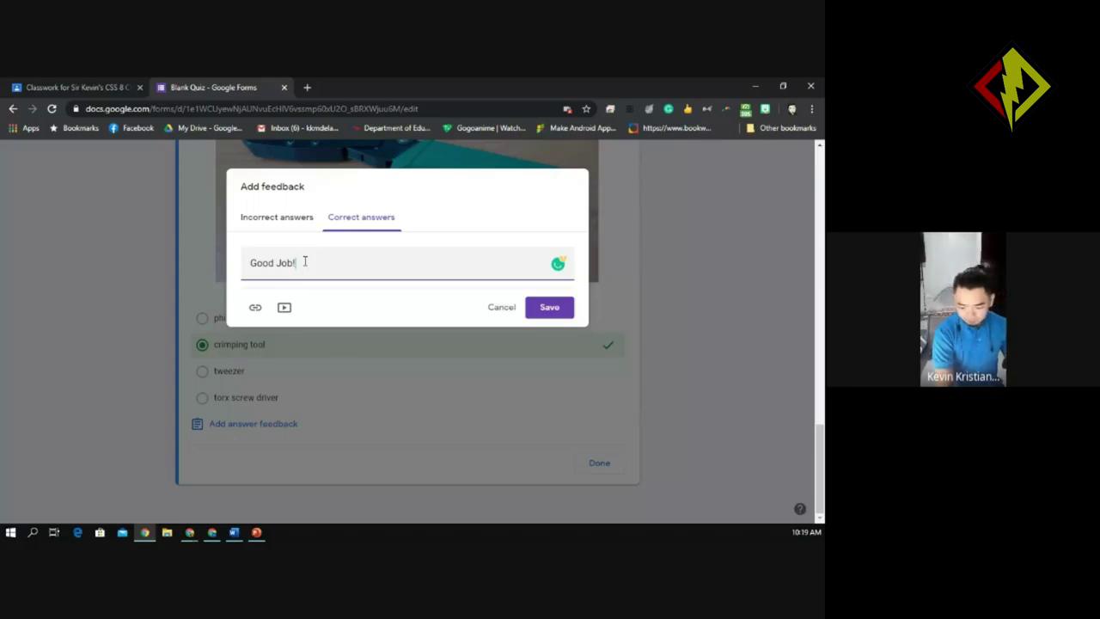
pyautogui.press('super+period')
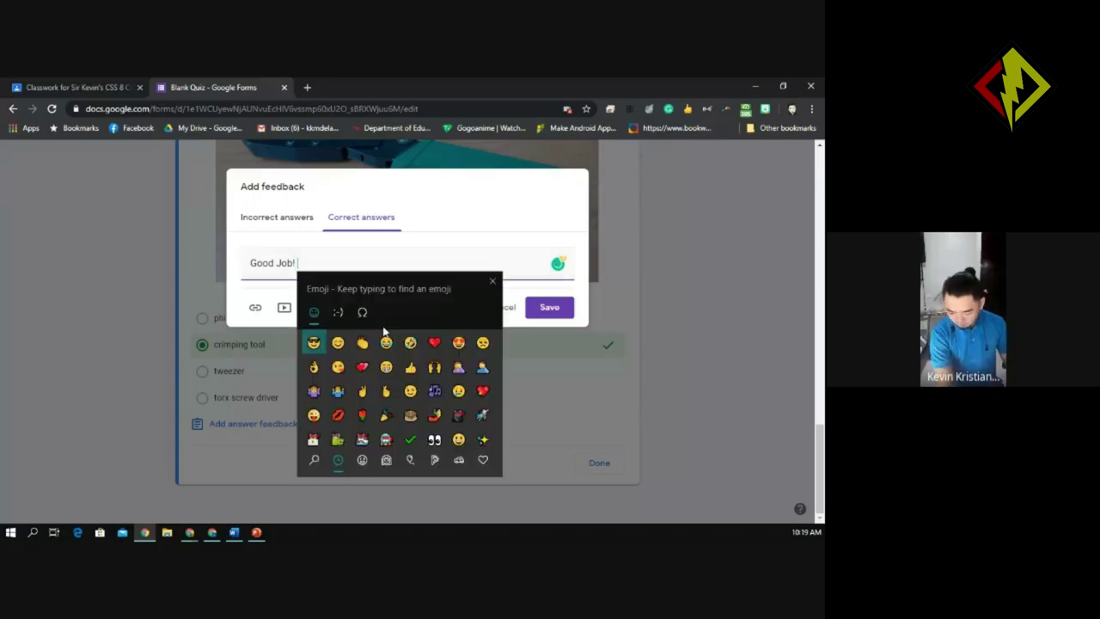
pyautogui.click(410, 367)
pyautogui.press('Escape')
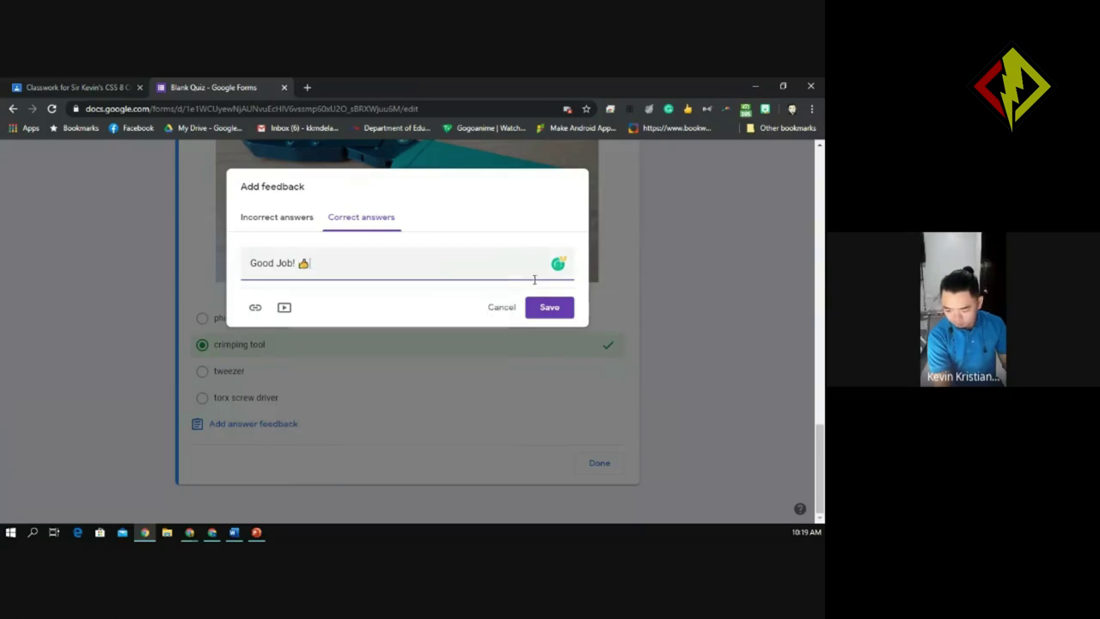
# Enter "Sorry, the correct answer is the Crimping tool." as the feedback for incorrect answers and save both feedback messages
pyautogui.click(263, 221)
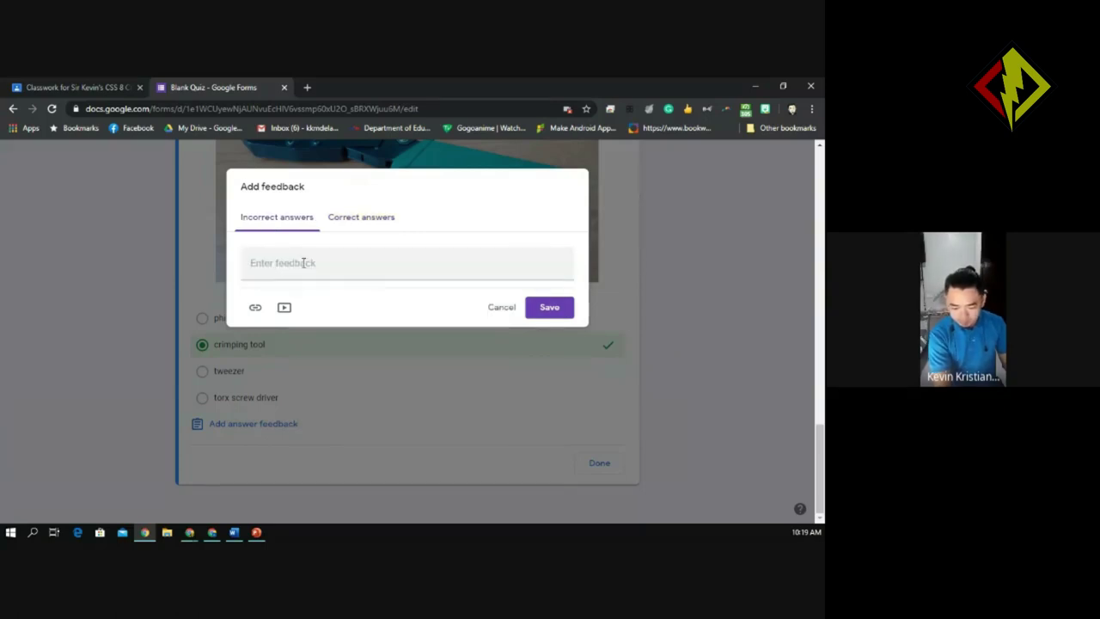
pyautogui.click(293, 266)
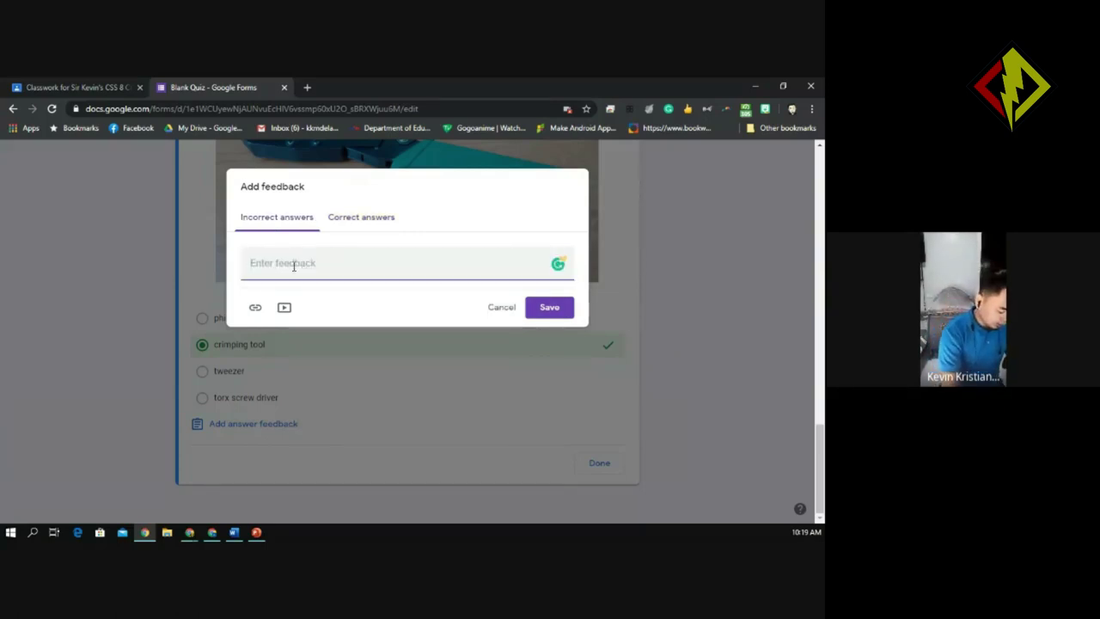
pyautogui.write('Sorry, the co')
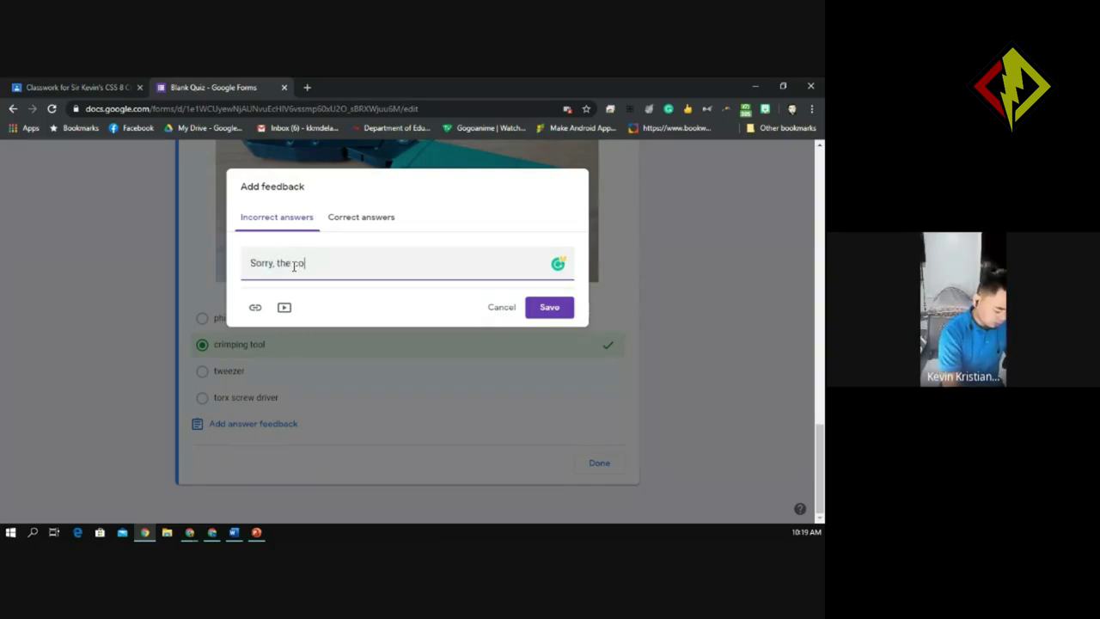
pyautogui.write('rrect answ')
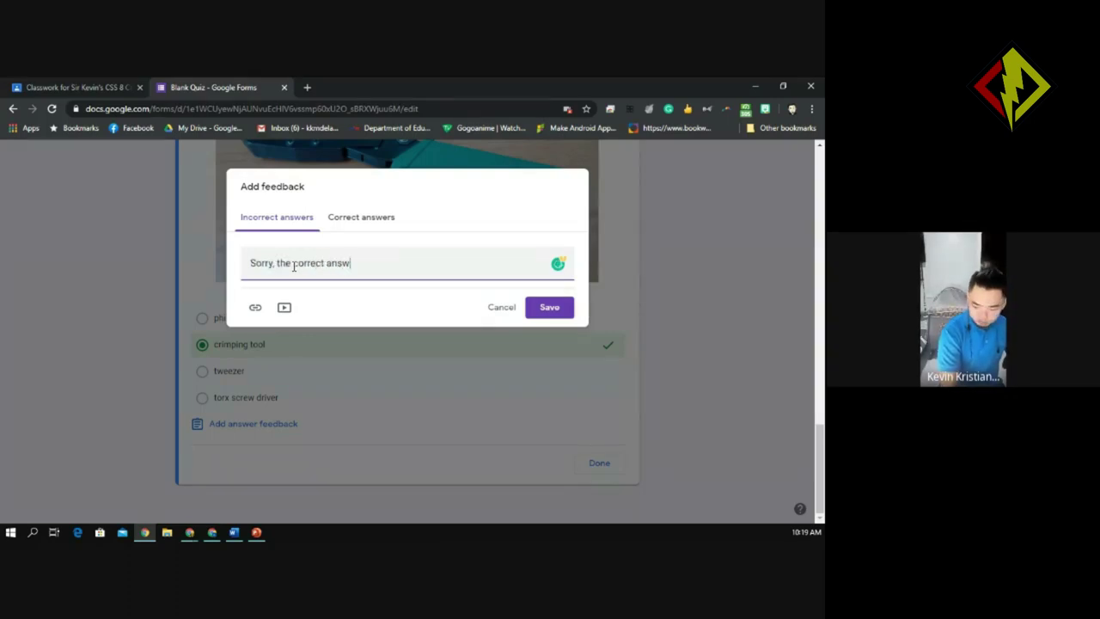
pyautogui.write('er is ')
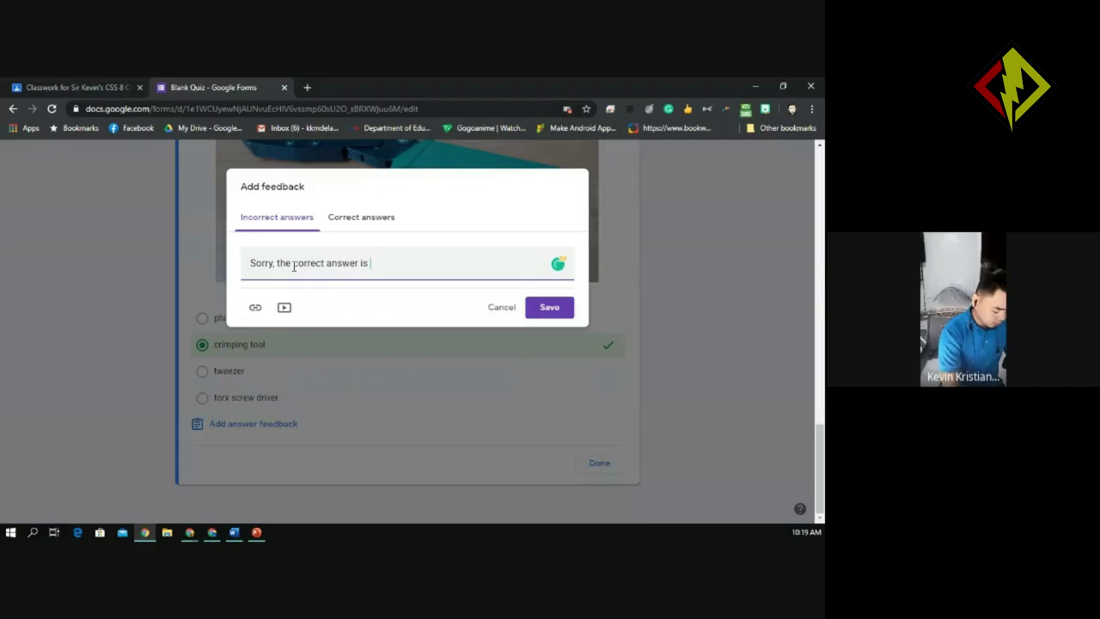
pyautogui.write('Crimping too')
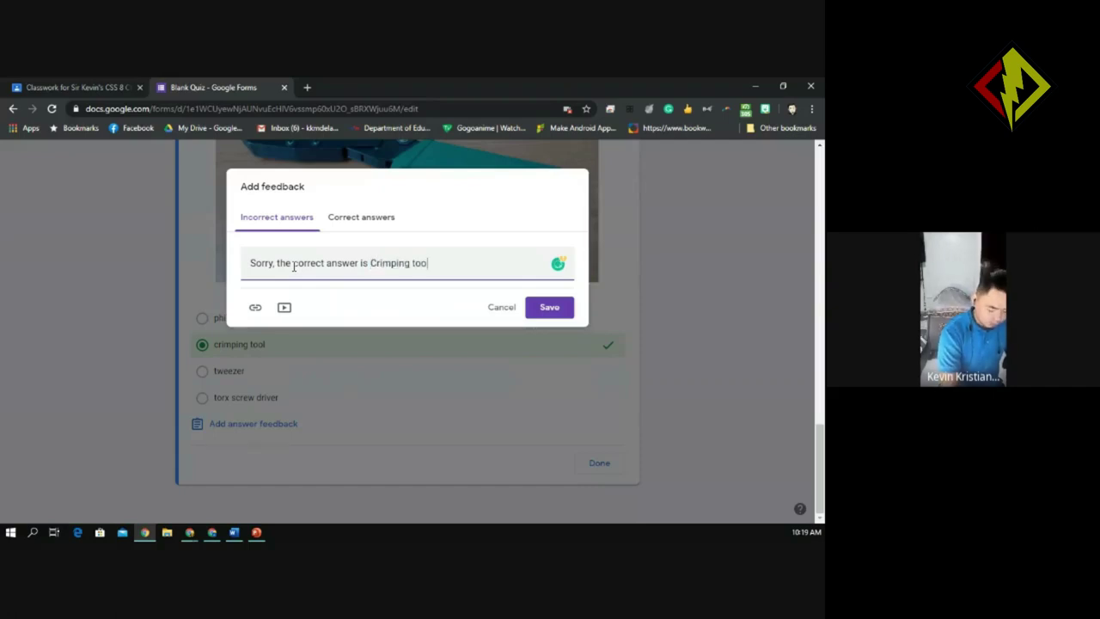
pyautogui.write('l!')
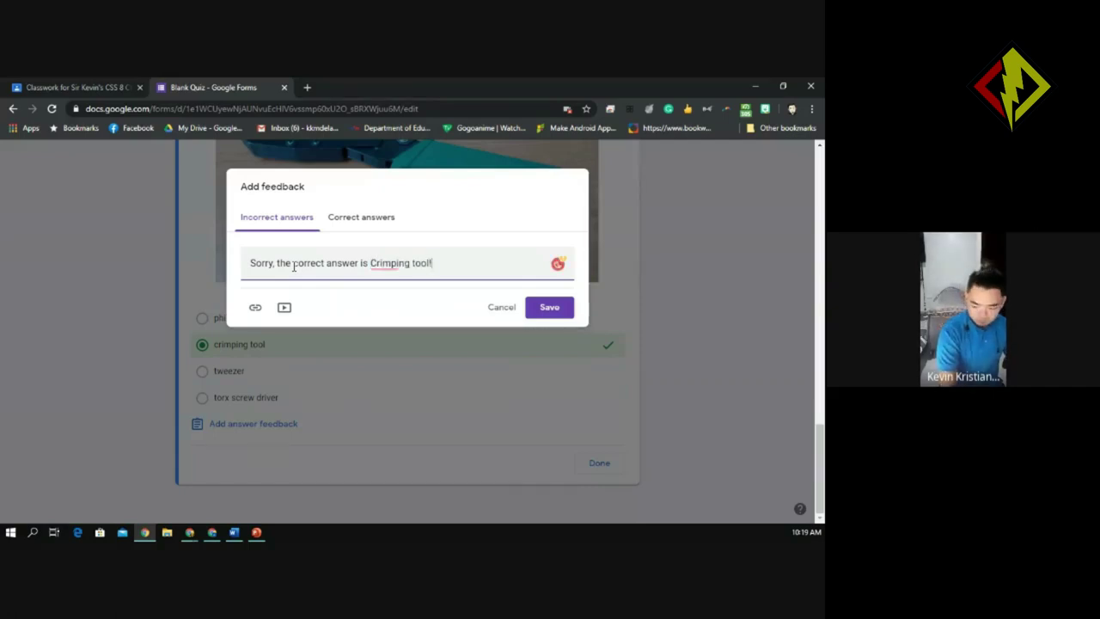
pyautogui.press('BackSpace')
pyautogui.write('.')
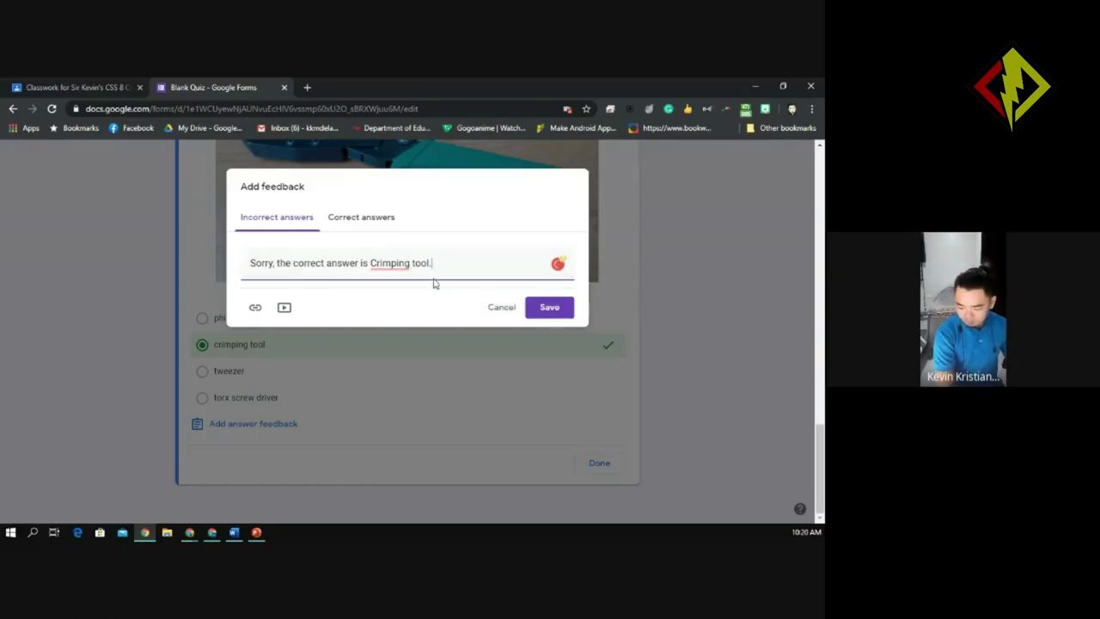
pyautogui.moveTo(398, 269)
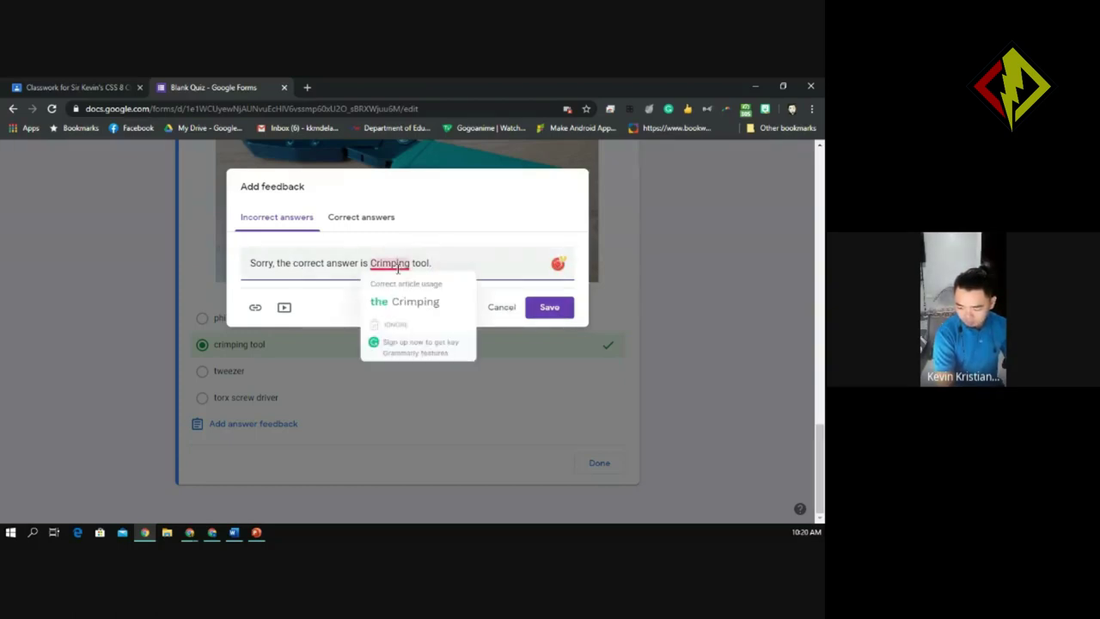
pyautogui.click(400, 303)
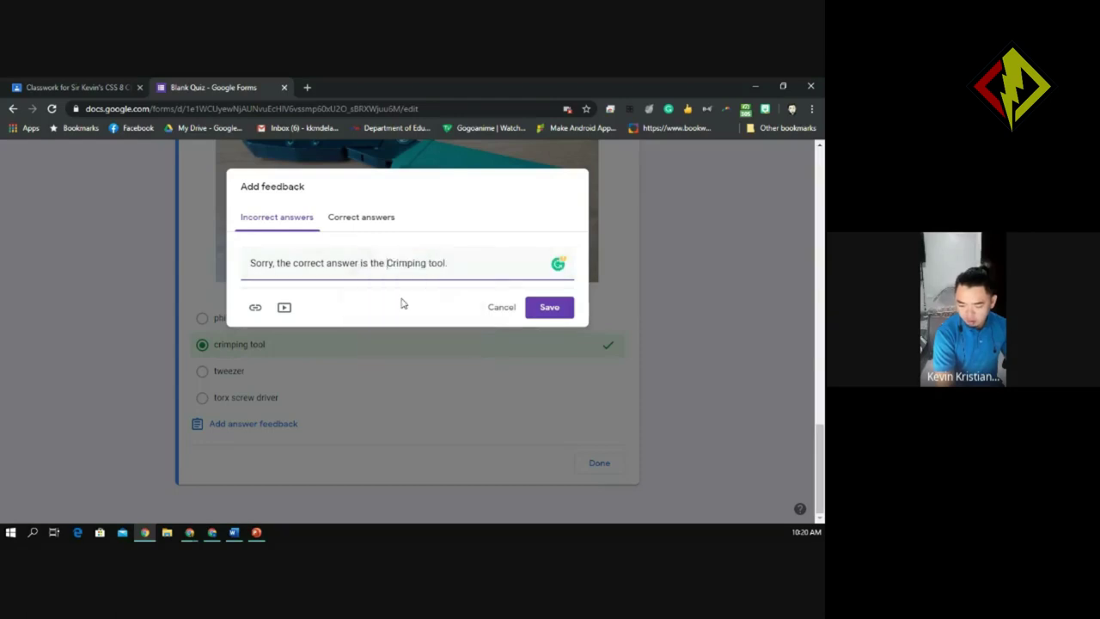
pyautogui.click(537, 308)
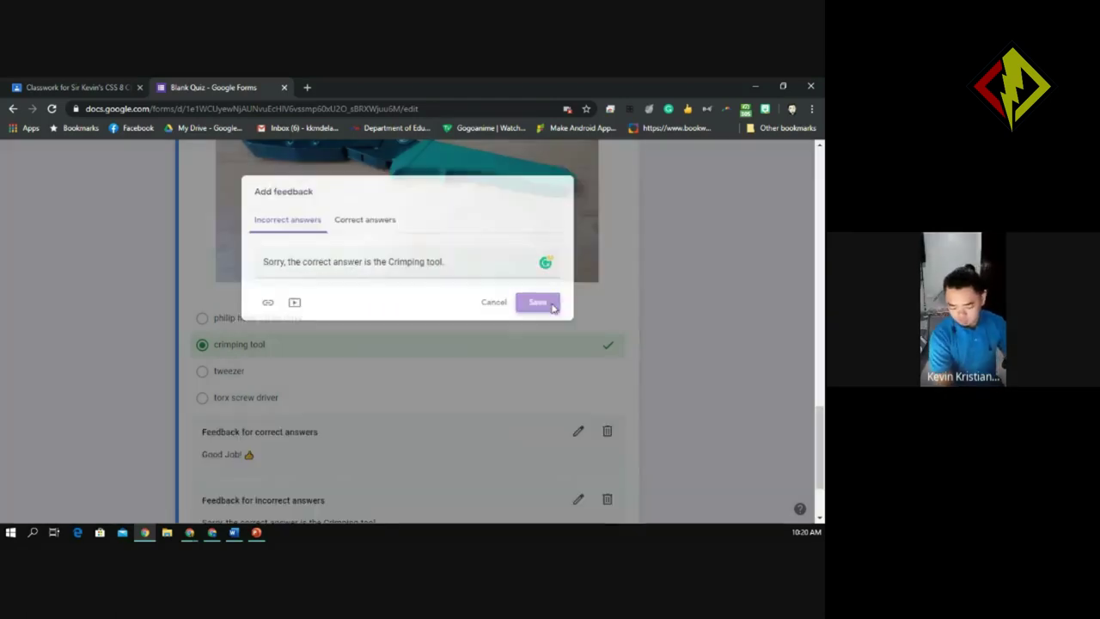
# Review the tool question's points, correct answer and feedback, and finish editing its answer key
pyautogui.scroll(5, 736, 323)
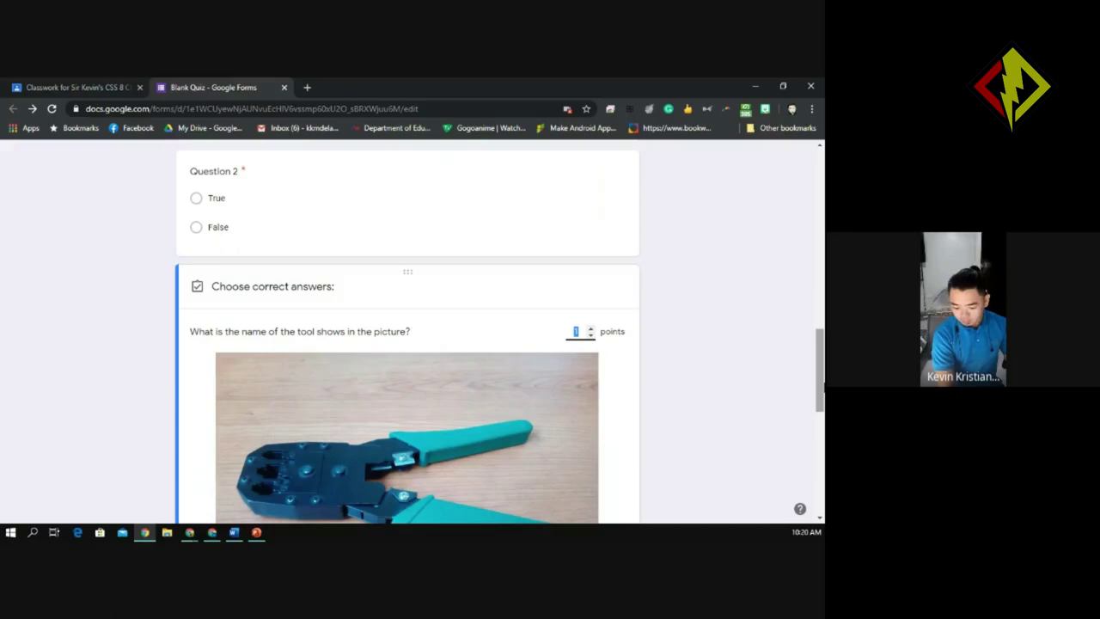
pyautogui.moveTo(823, 387); pyautogui.dragTo(818, 473)
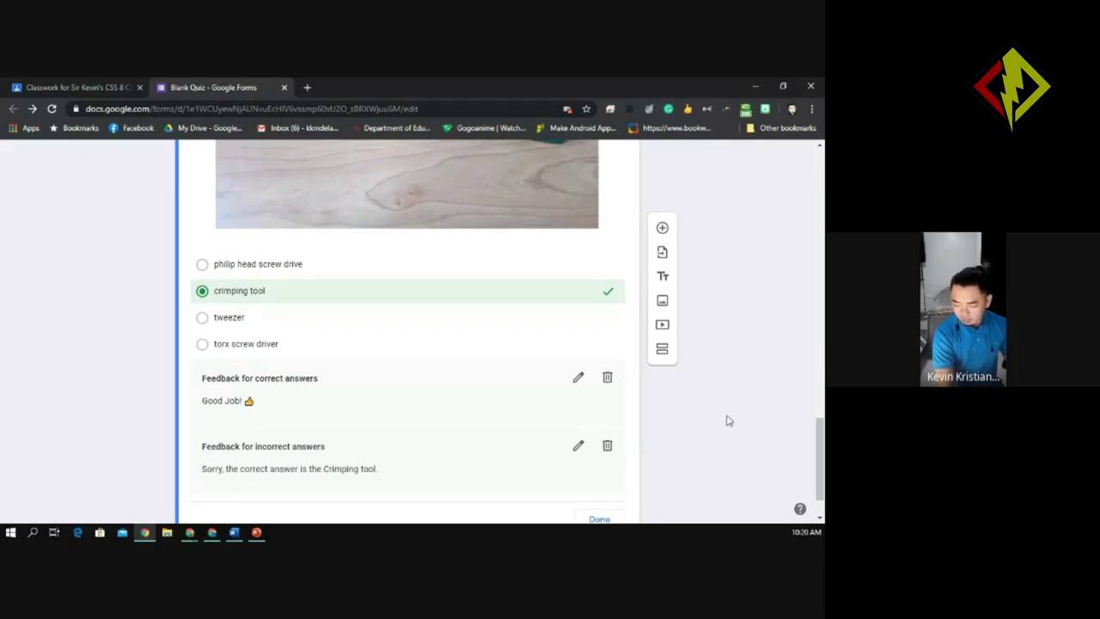
pyautogui.moveTo(819, 455); pyautogui.dragTo(819, 470)
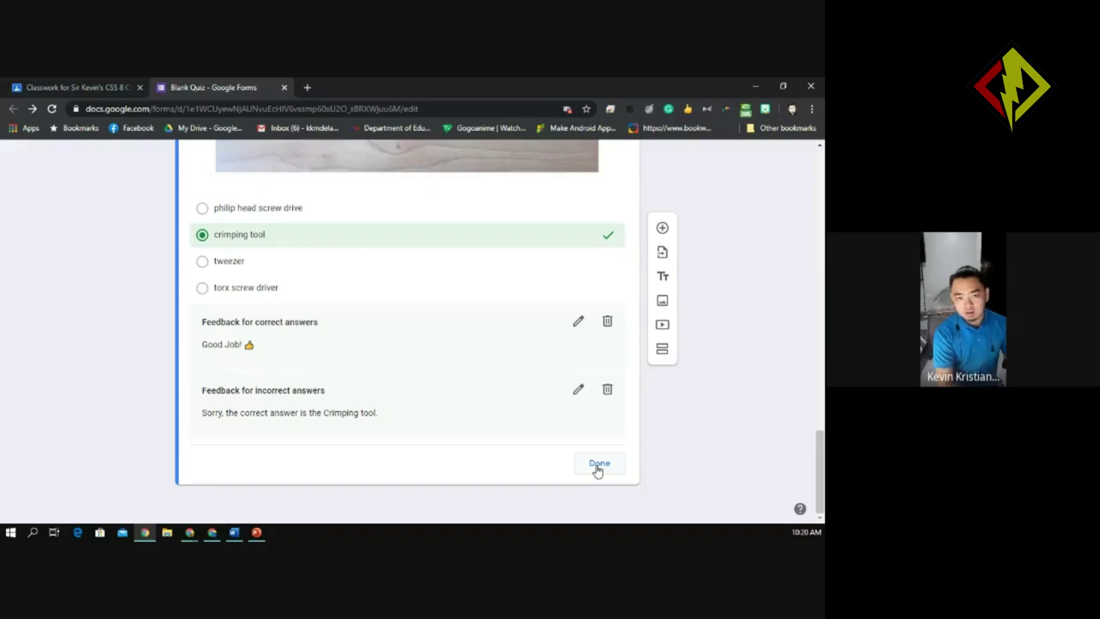
pyautogui.click(600, 466)
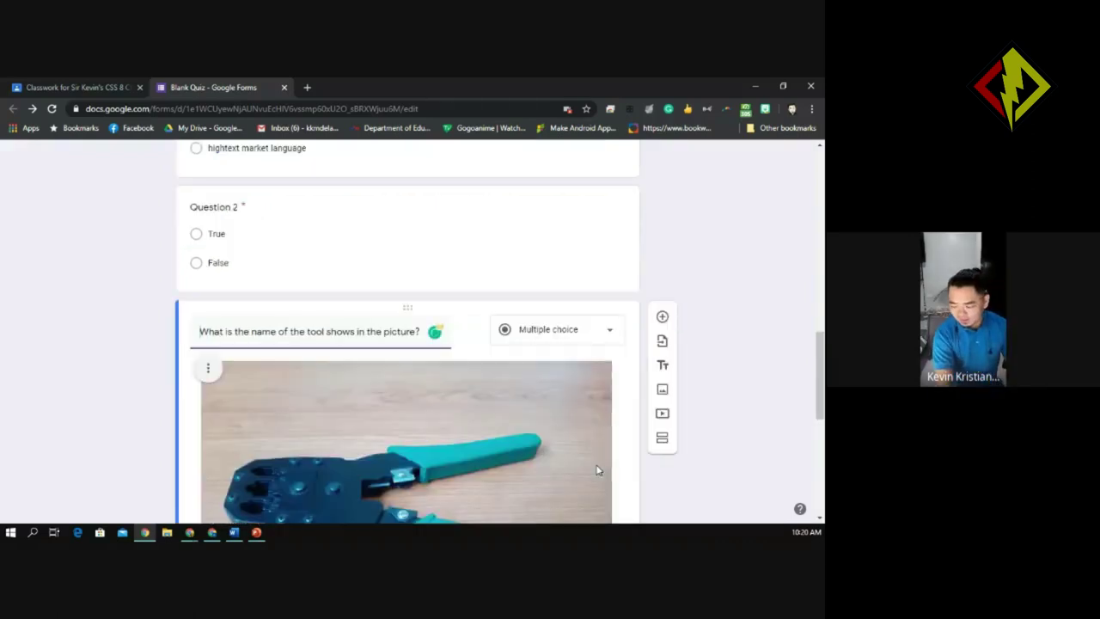
# Add a new question below the tool picture question and enter "which tools used for making patch cable?" as its text
pyautogui.moveTo(821, 375); pyautogui.dragTo(821, 341)
pyautogui.moveTo(820, 351); pyautogui.dragTo(823, 473)
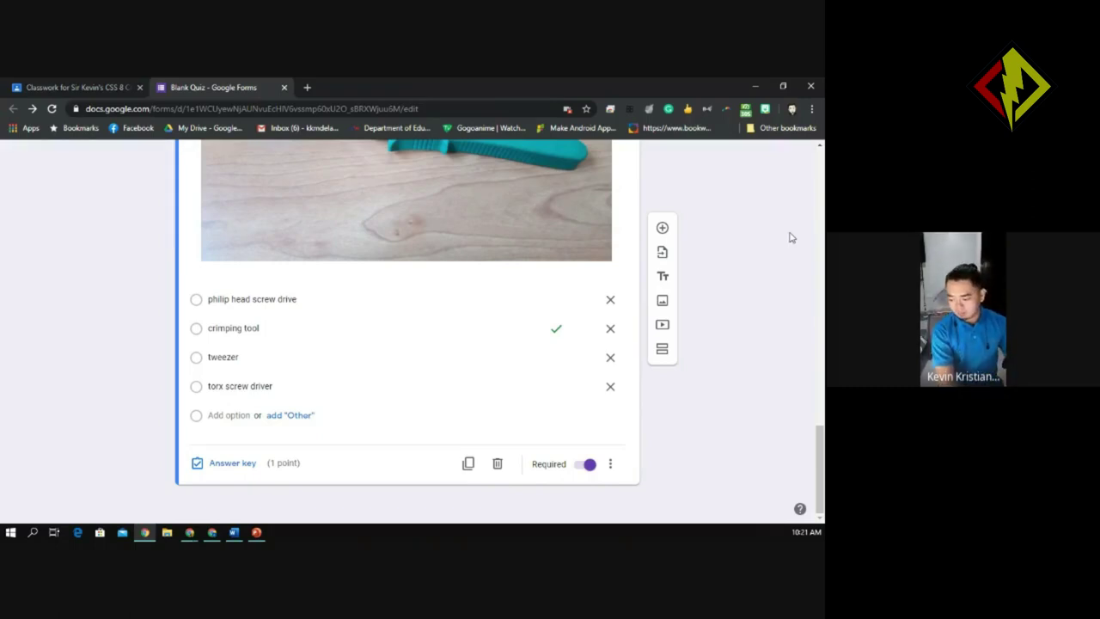
pyautogui.moveTo(820, 468)
pyautogui.mouseDown()
pyautogui.moveTo(820, 408)
pyautogui.moveTo(820, 480)
pyautogui.mouseUp()
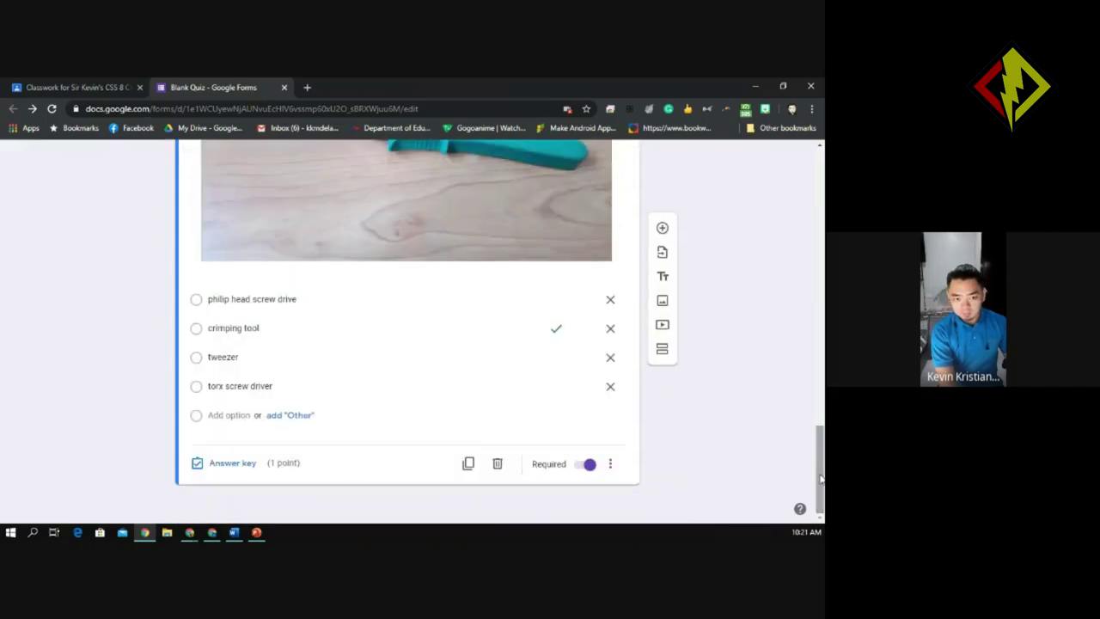
pyautogui.click(663, 229)
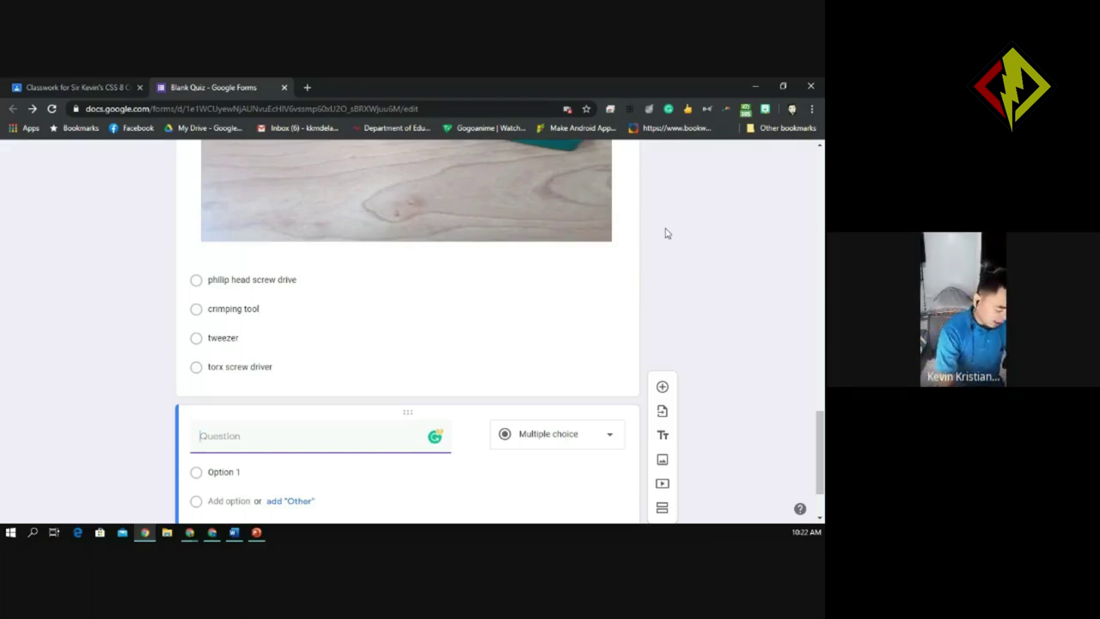
pyautogui.write('which')
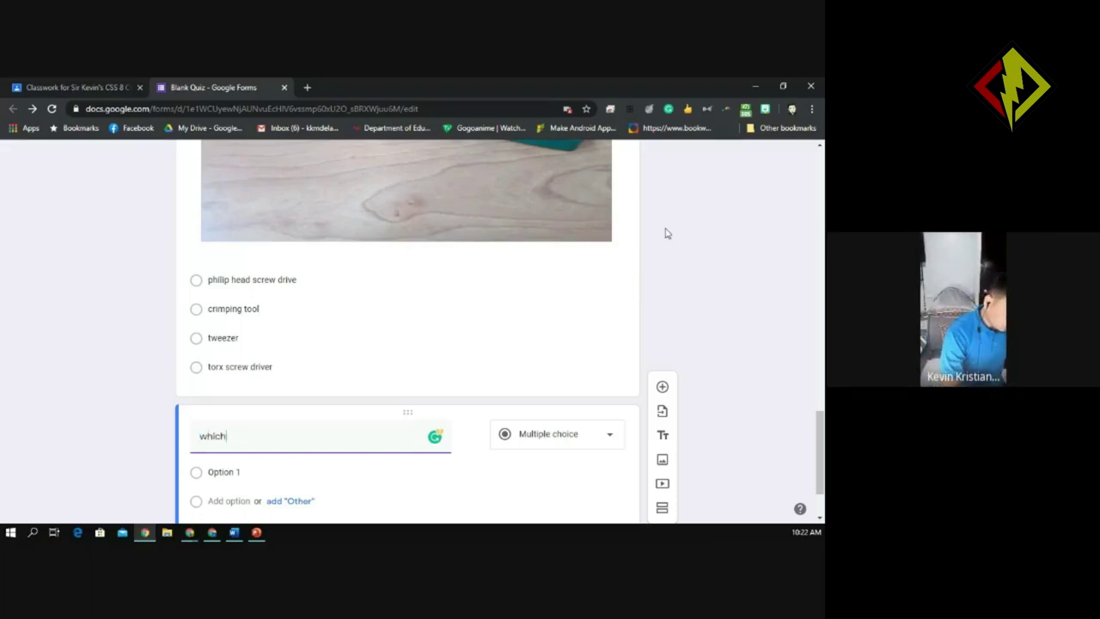
pyautogui.write(' tools')
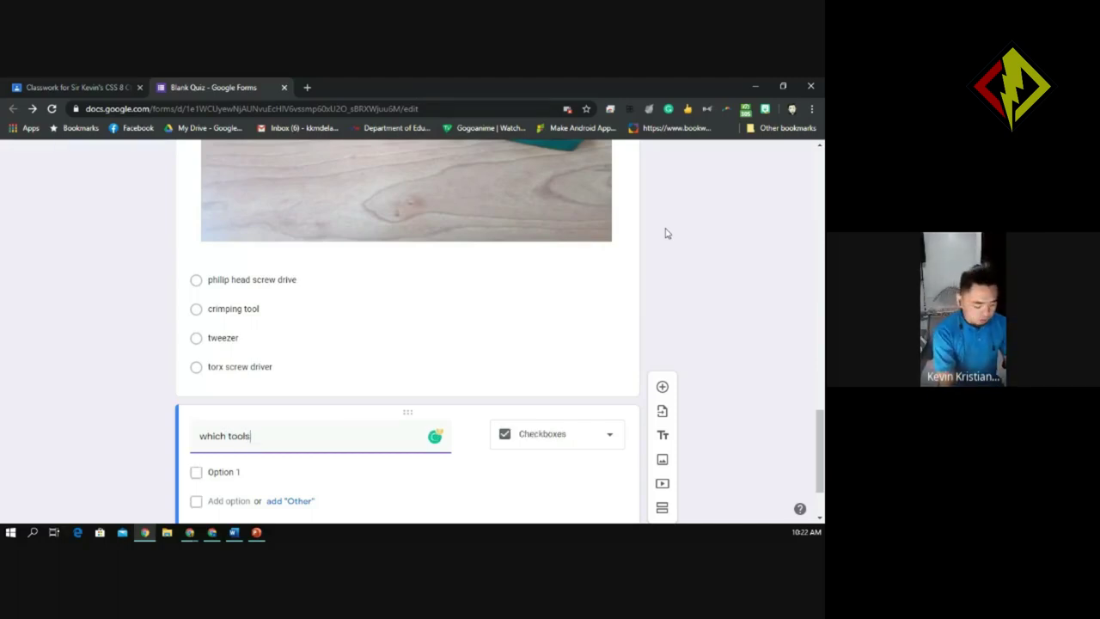
pyautogui.write(' use')
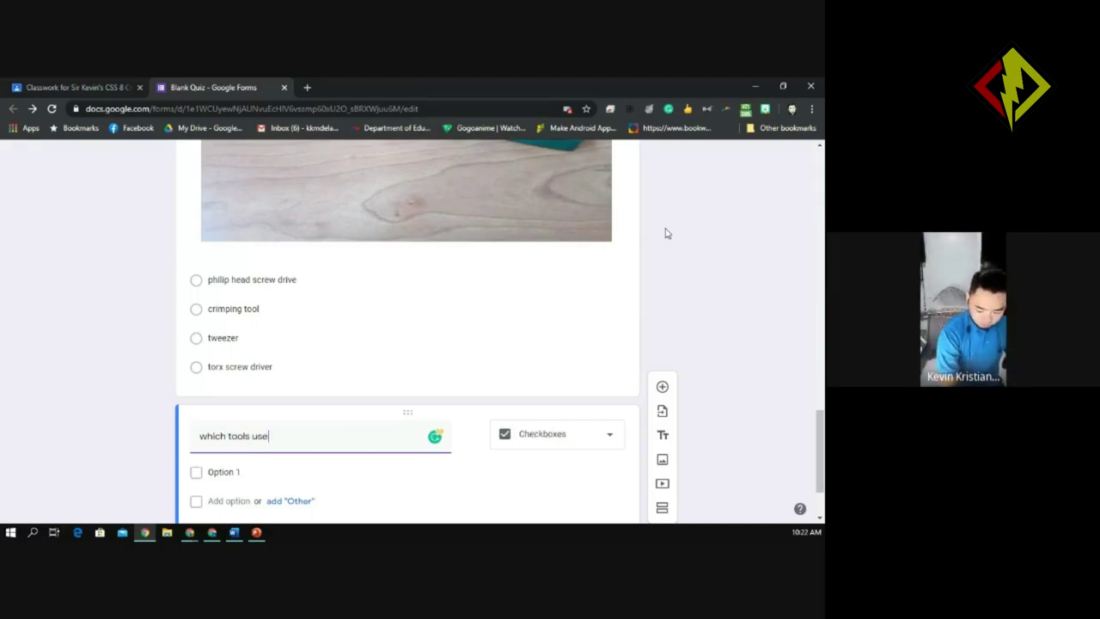
pyautogui.write('d for ')
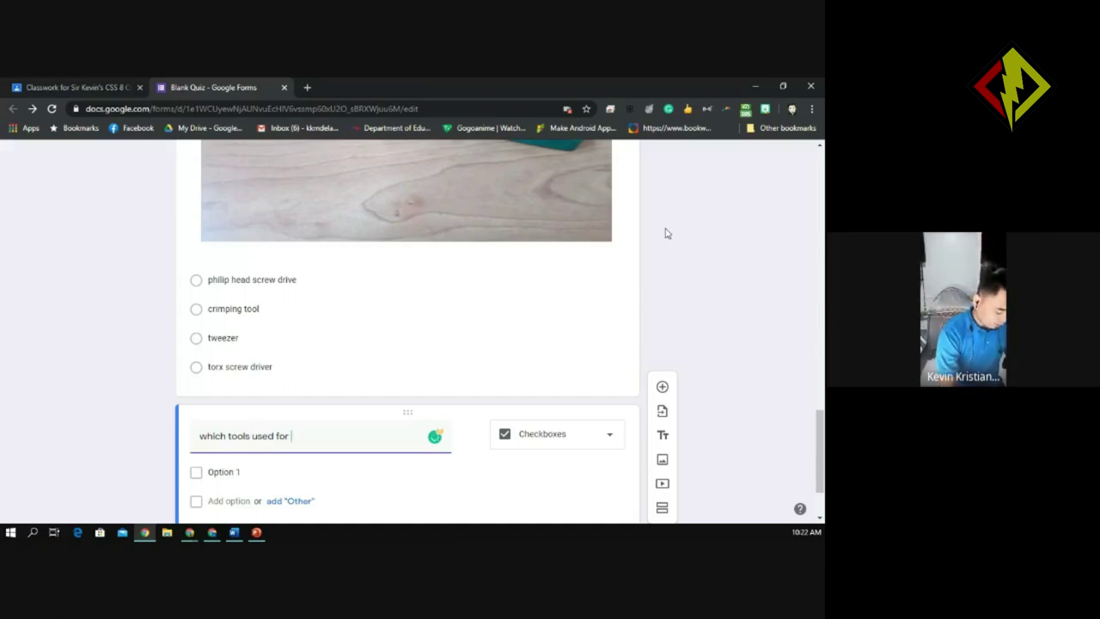
pyautogui.write('making patac')
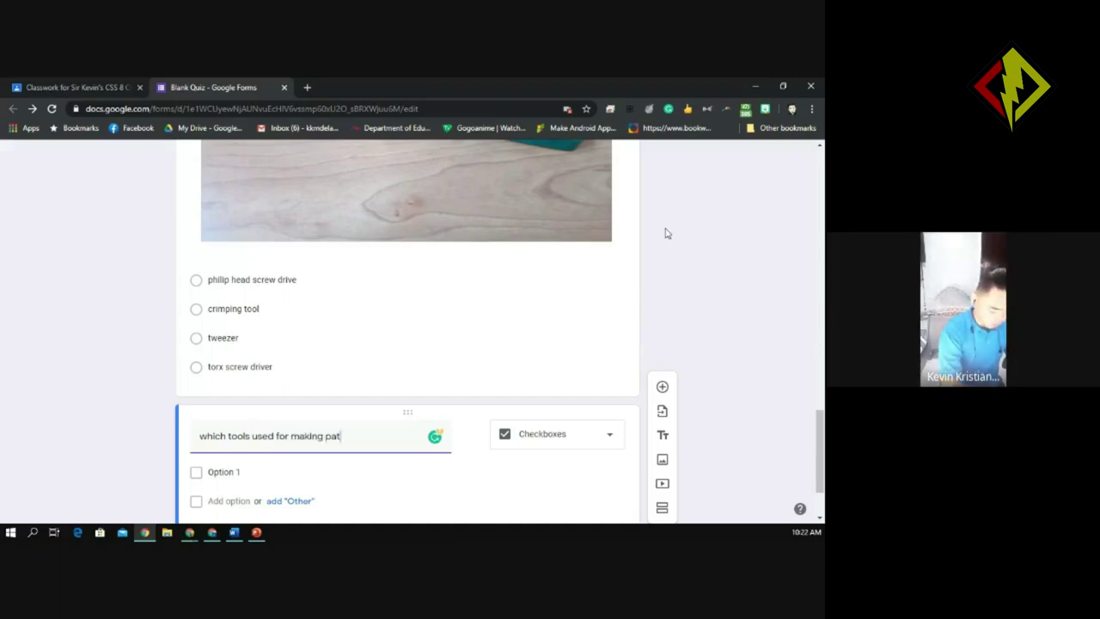
pyautogui.press('BackSpace')
pyautogui.press('BackSpace')
pyautogui.write('c')
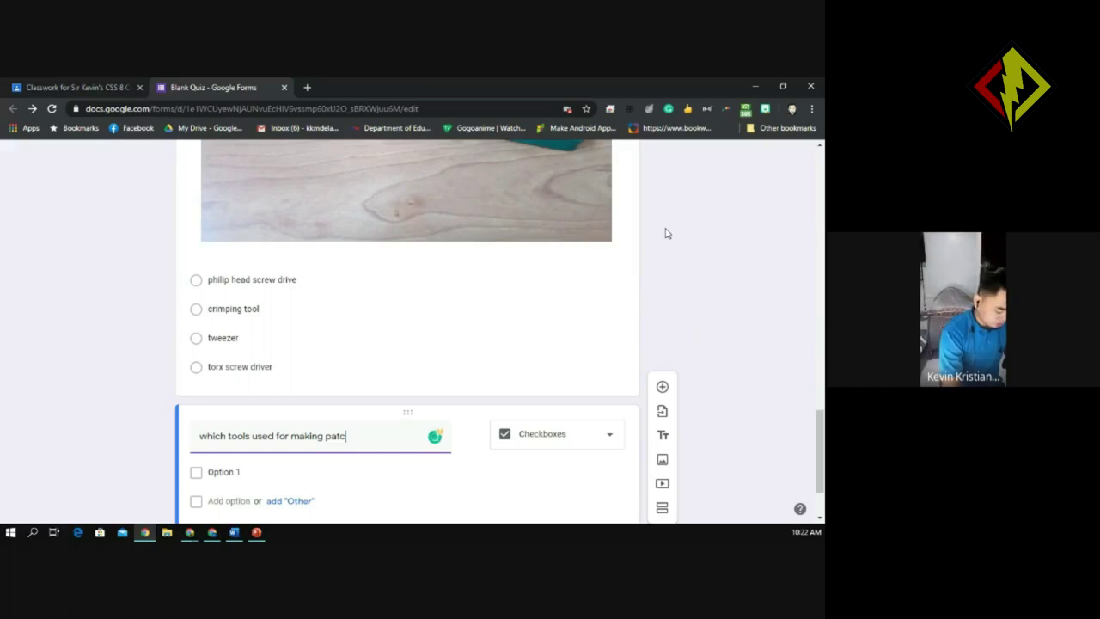
pyautogui.write('h cable')
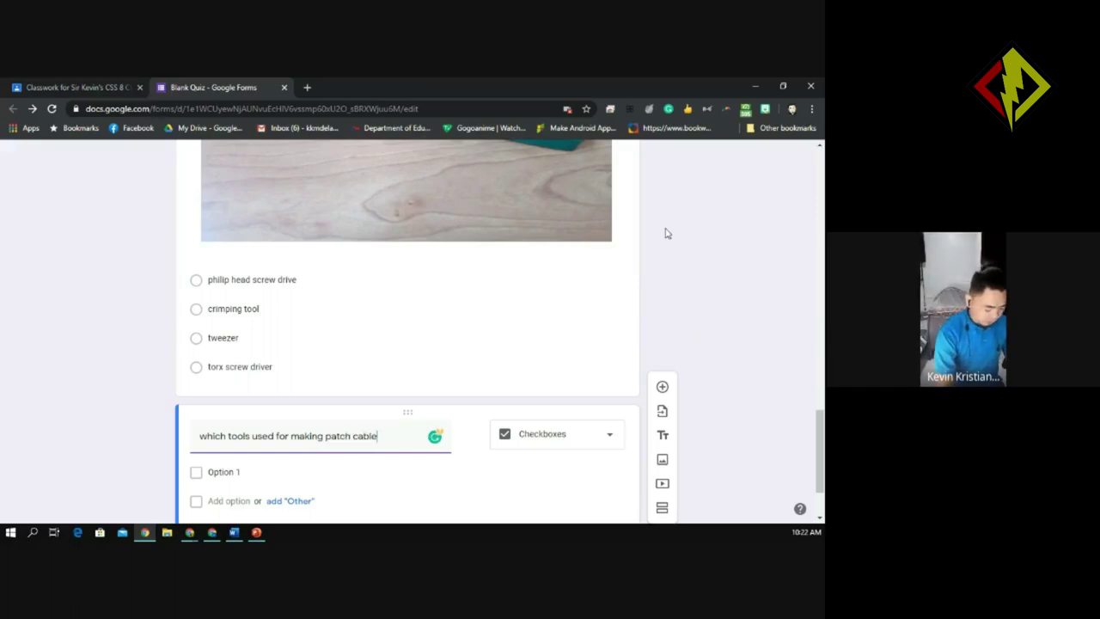
pyautogui.write('.')
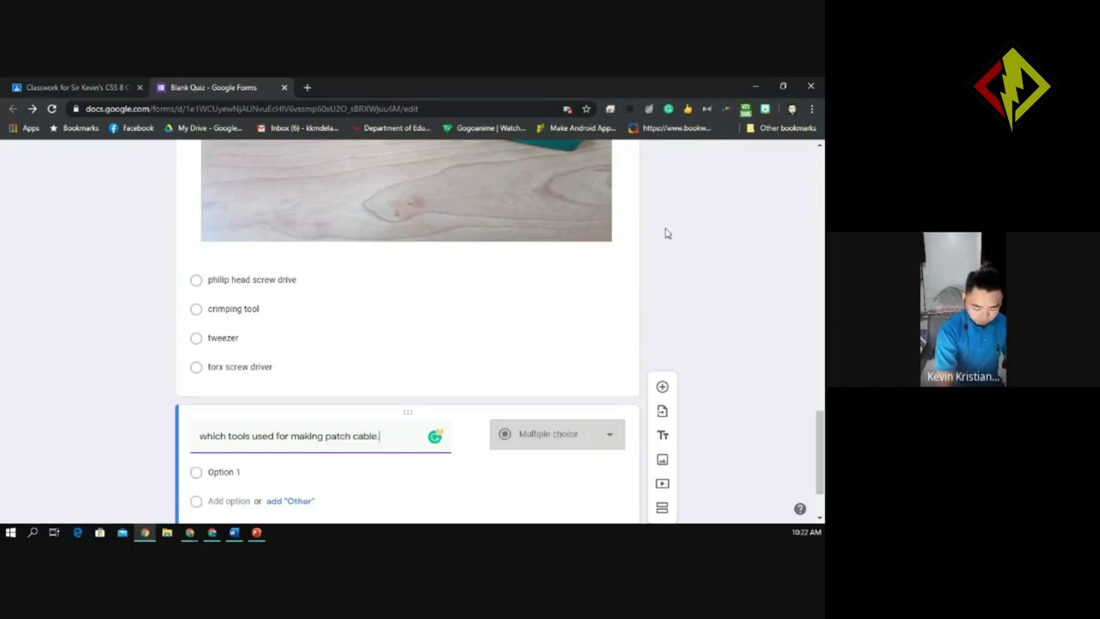
pyautogui.press('BackSpace')
pyautogui.write('?')
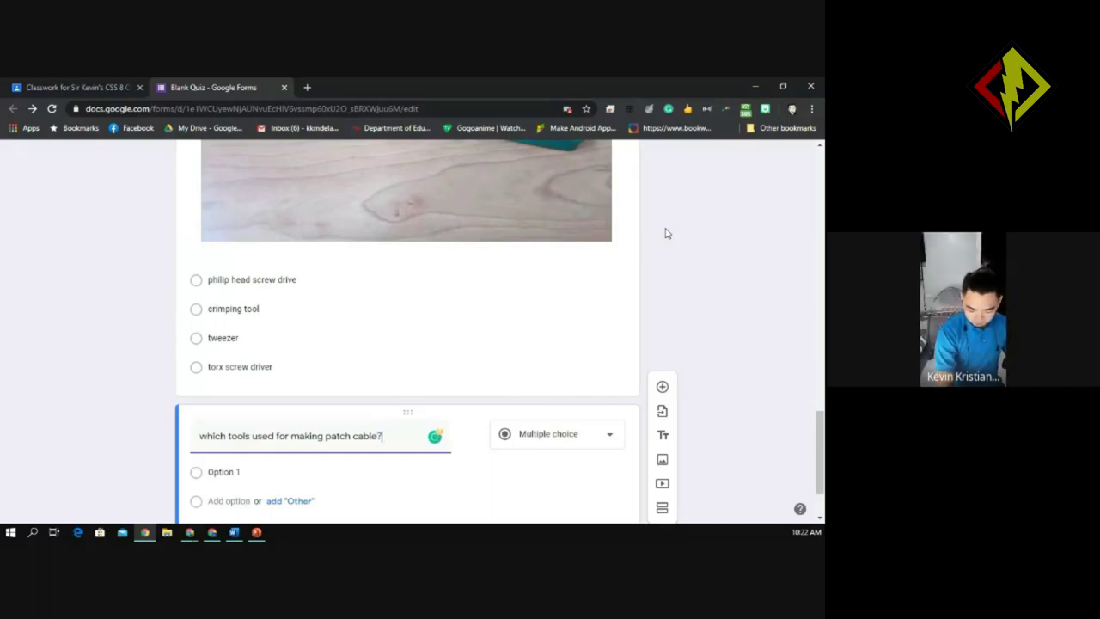
# Capitalize the first letter of the patch cable question so it begins with "Which"
pyautogui.click(206, 436)
pyautogui.press('BackSpace')
pyautogui.write('W')
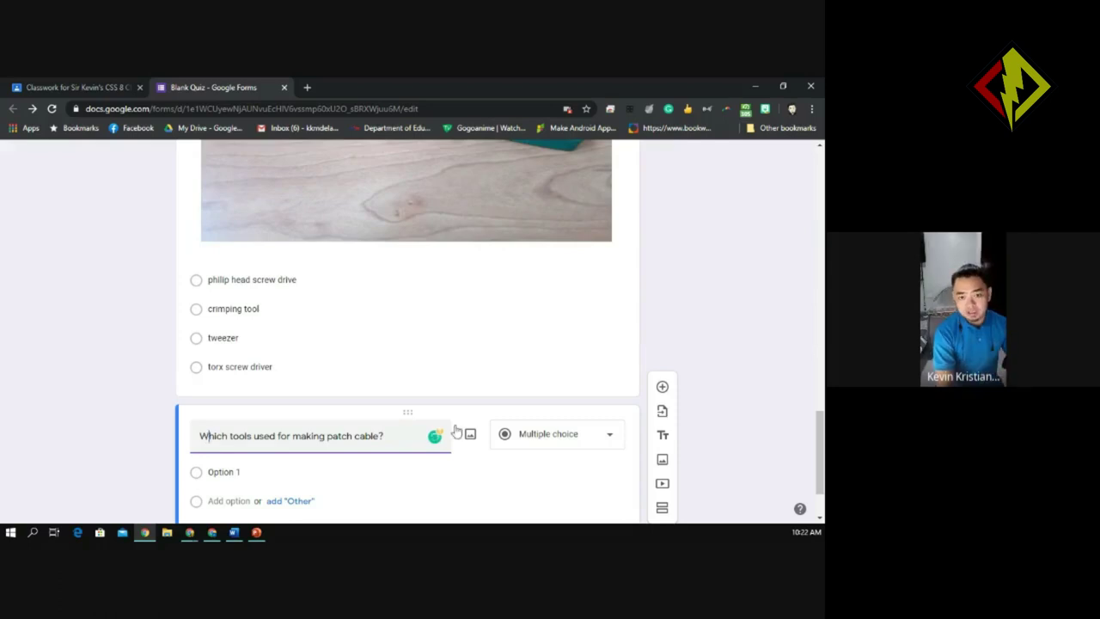
# Change the patch cable question's type to Checkboxes
pyautogui.scroll(-1, 821, 452)
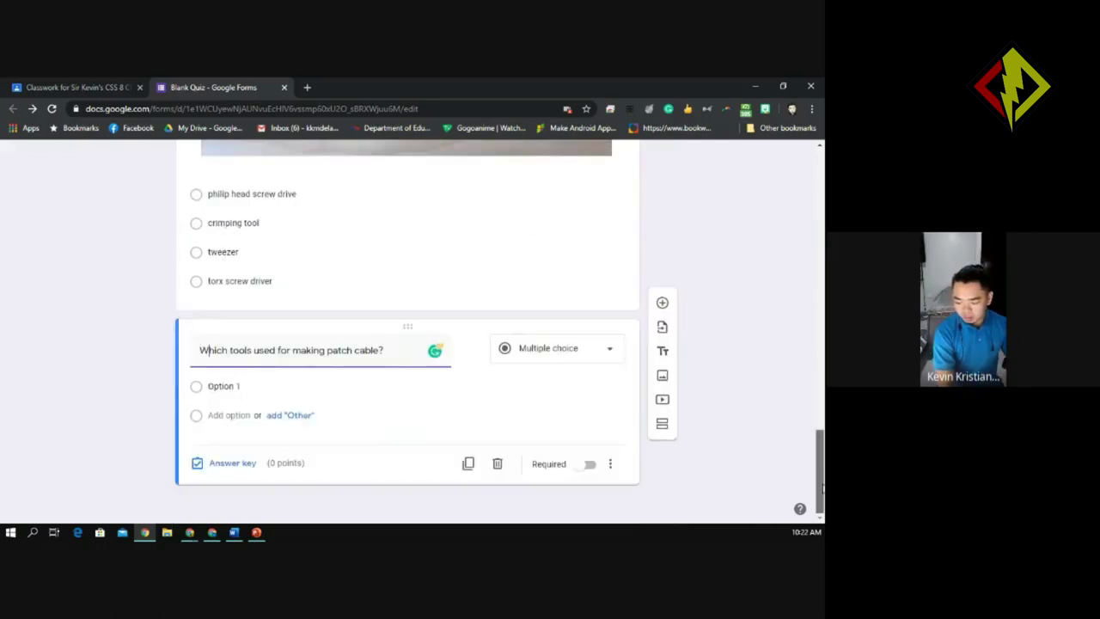
pyautogui.click(563, 359)
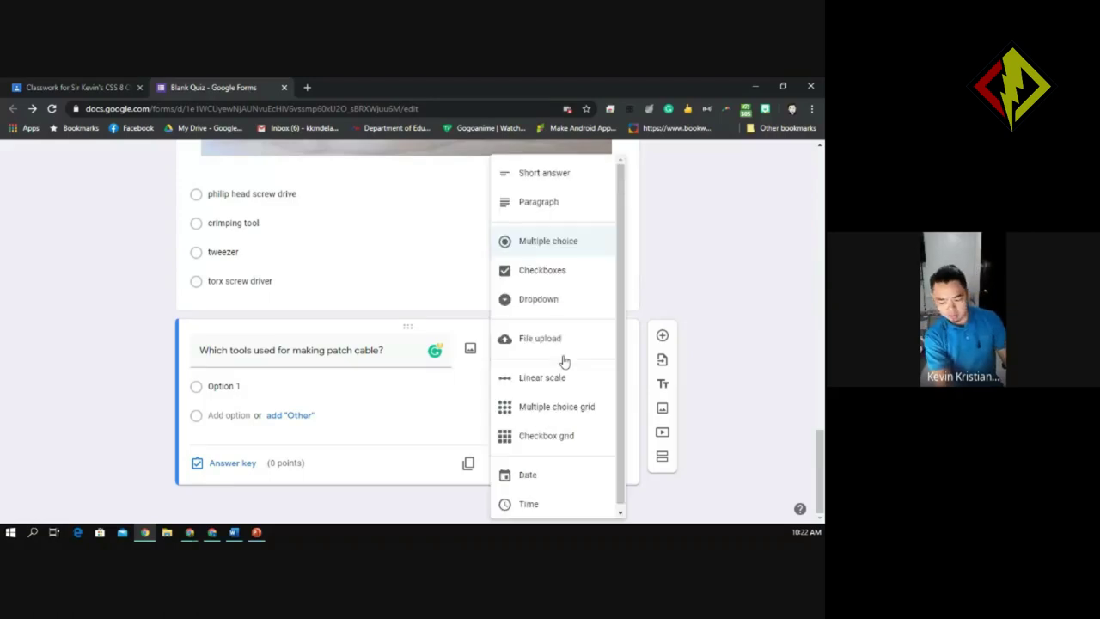
pyautogui.click(555, 271)
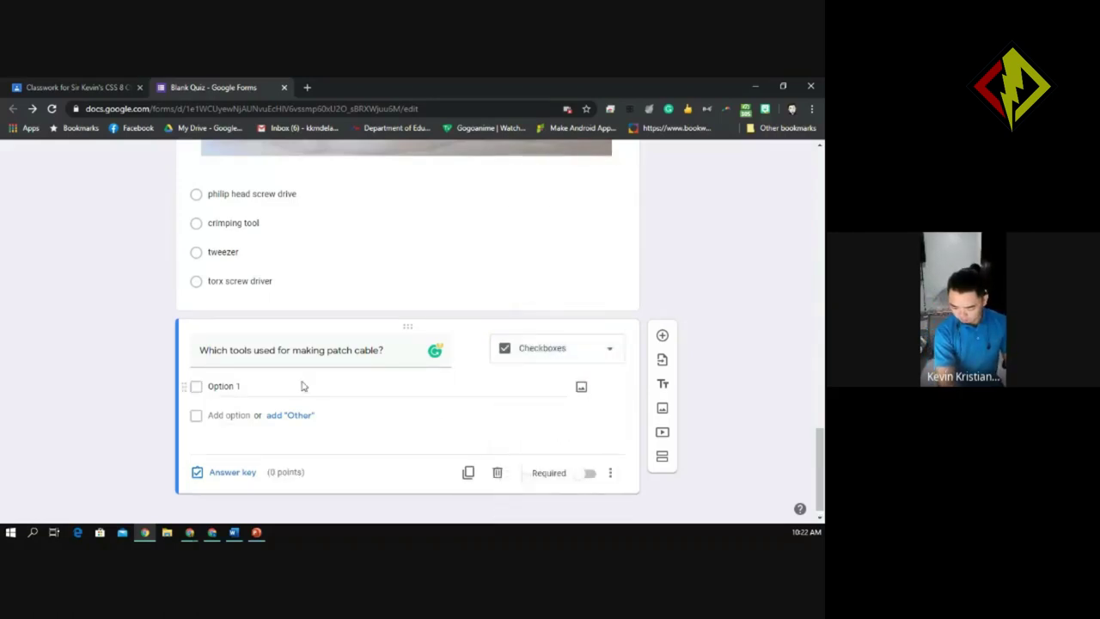
pyautogui.click(554, 358)
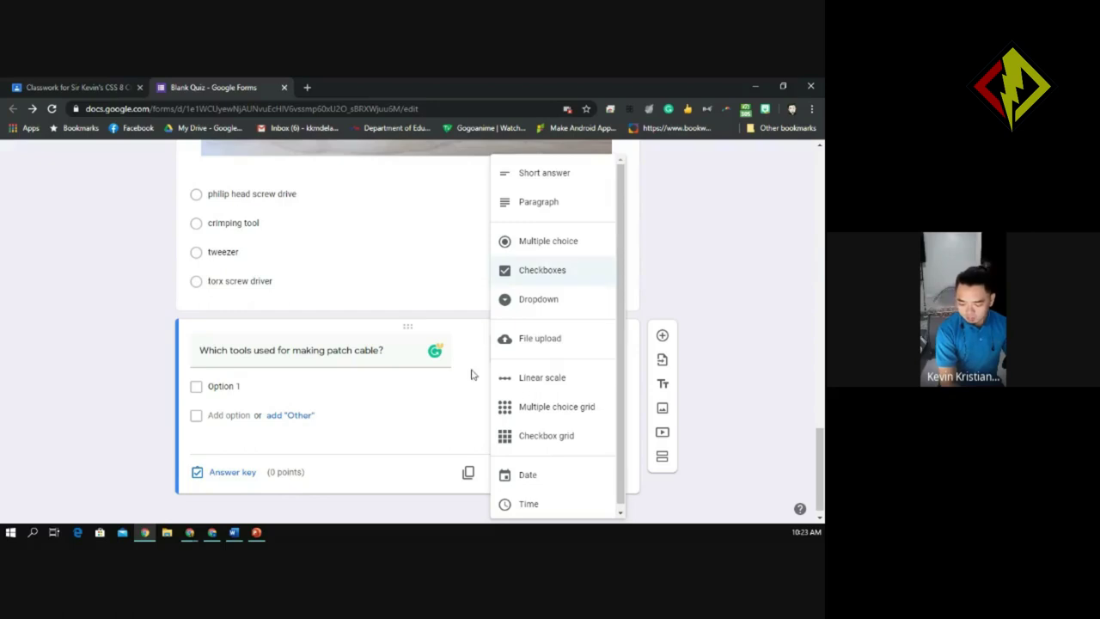
# Append "Choose only two." to the end of the patch cable question's text
pyautogui.click(391, 350)
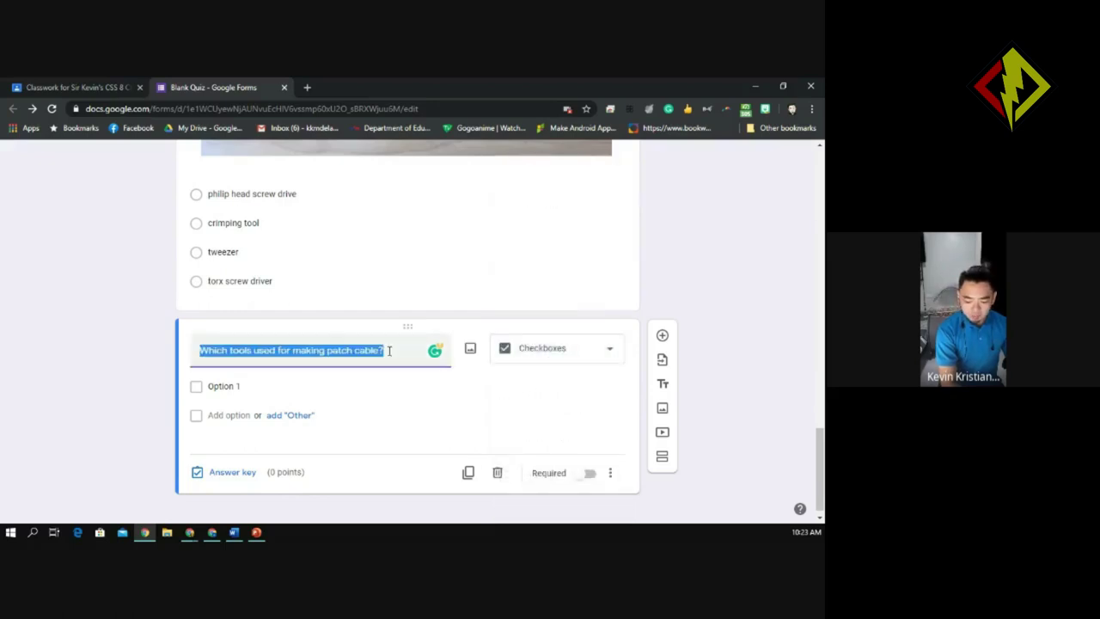
pyautogui.click(388, 350)
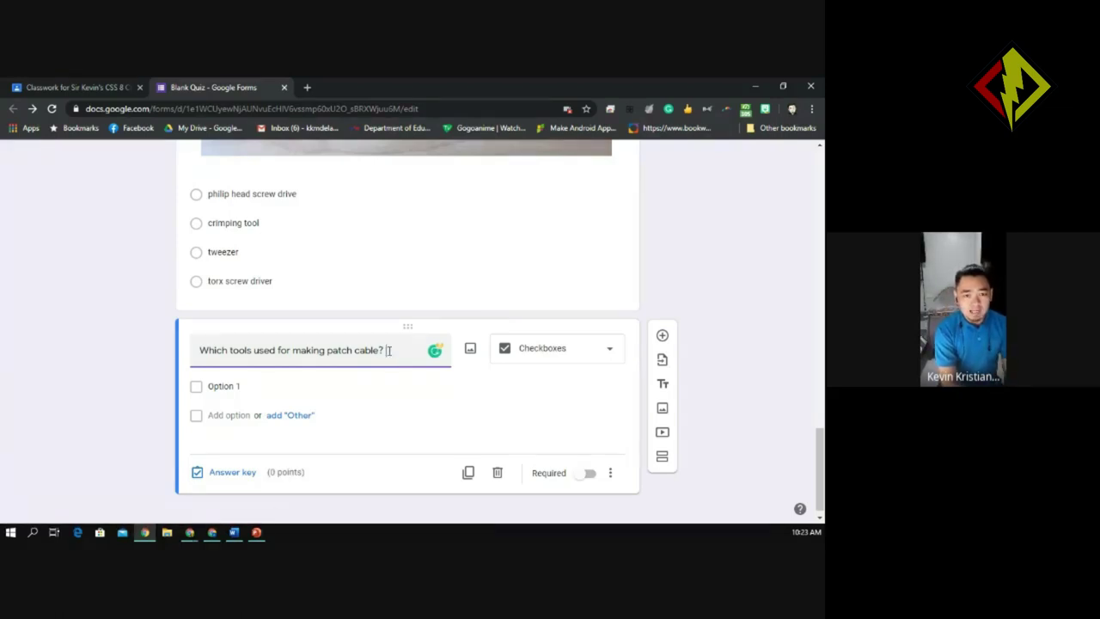
pyautogui.write('Choose')
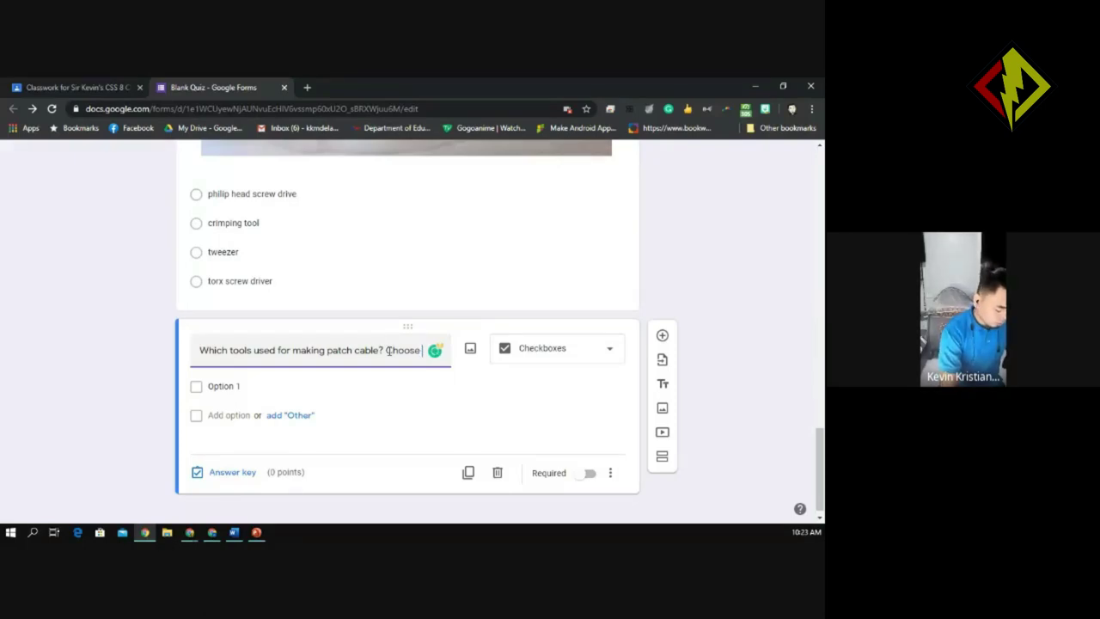
pyautogui.write(' only two')
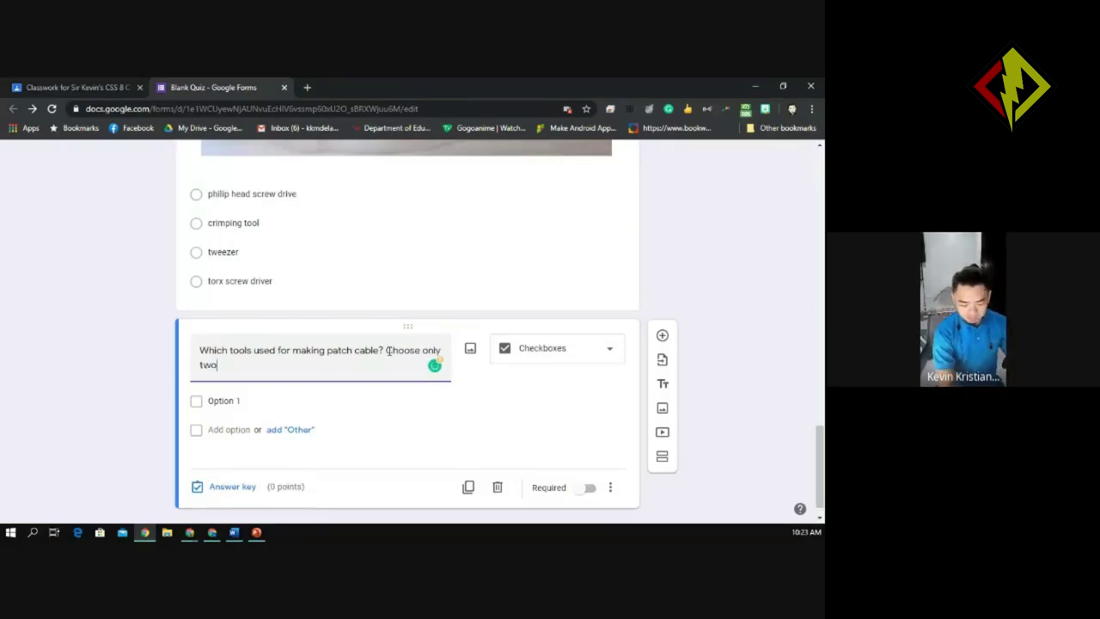
pyautogui.write('.')
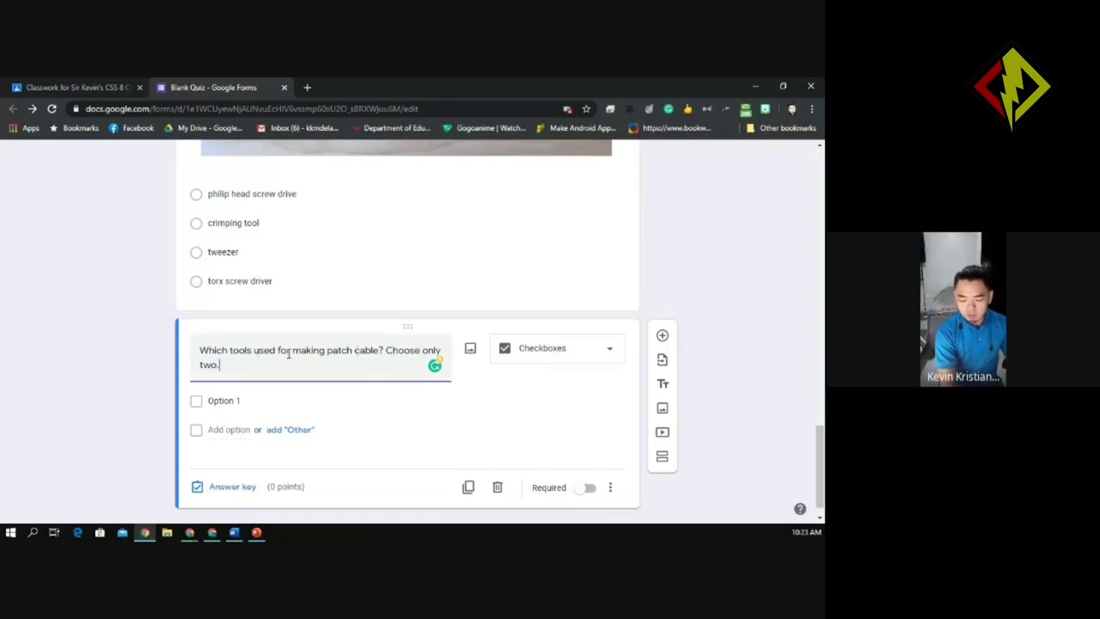
# Enter "crimping tool" as the first checkbox option and add "wire stripper" as the second
pyautogui.click(251, 400)
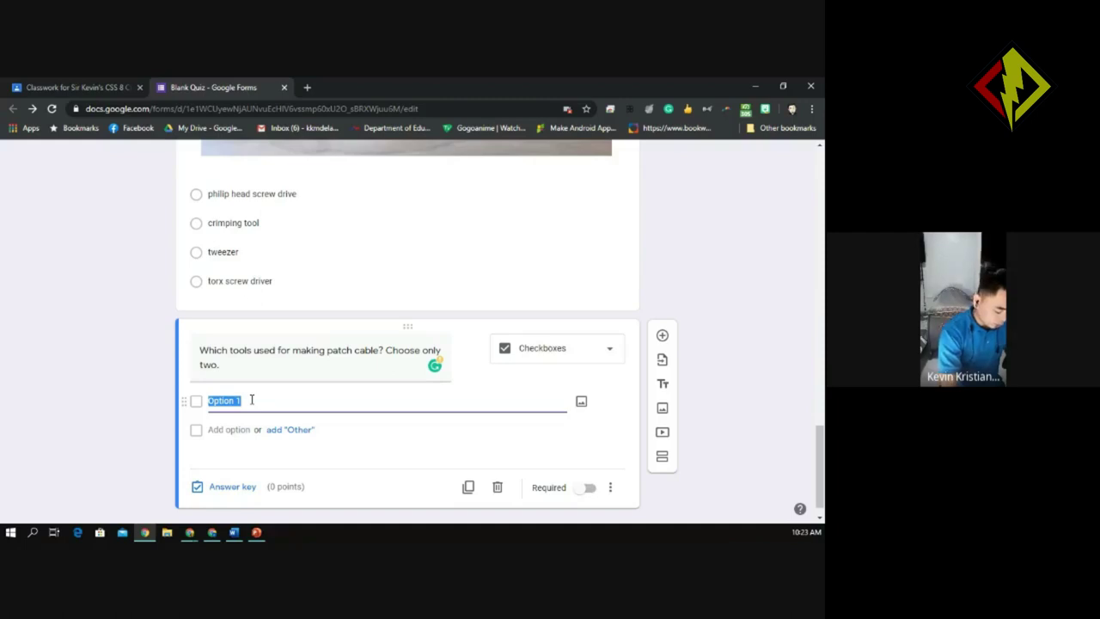
pyautogui.write('crimping tool')
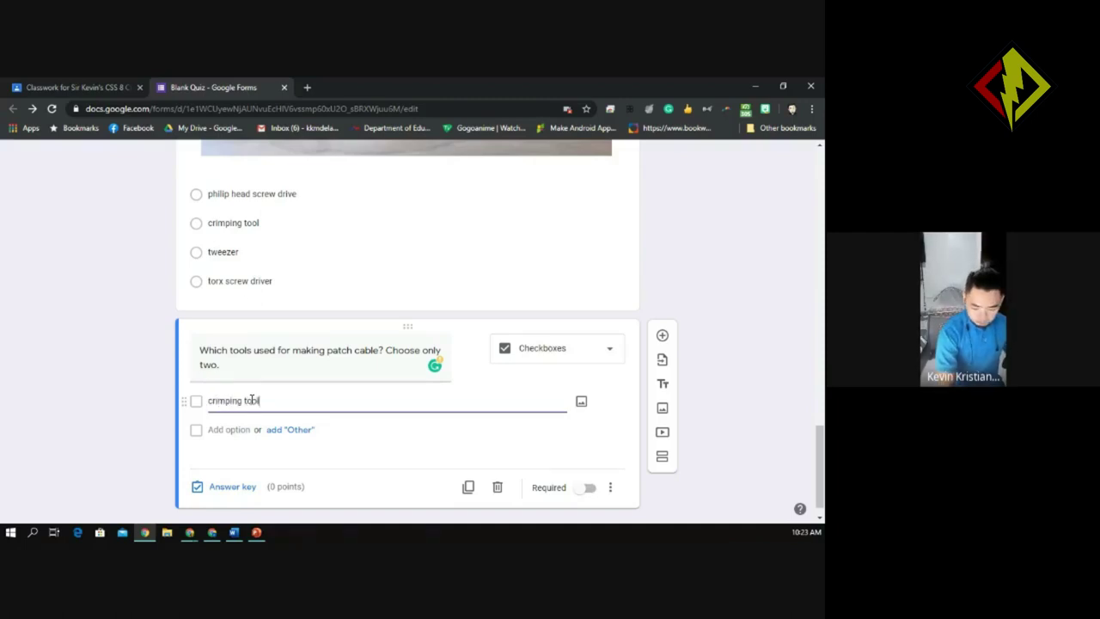
pyautogui.click(220, 429)
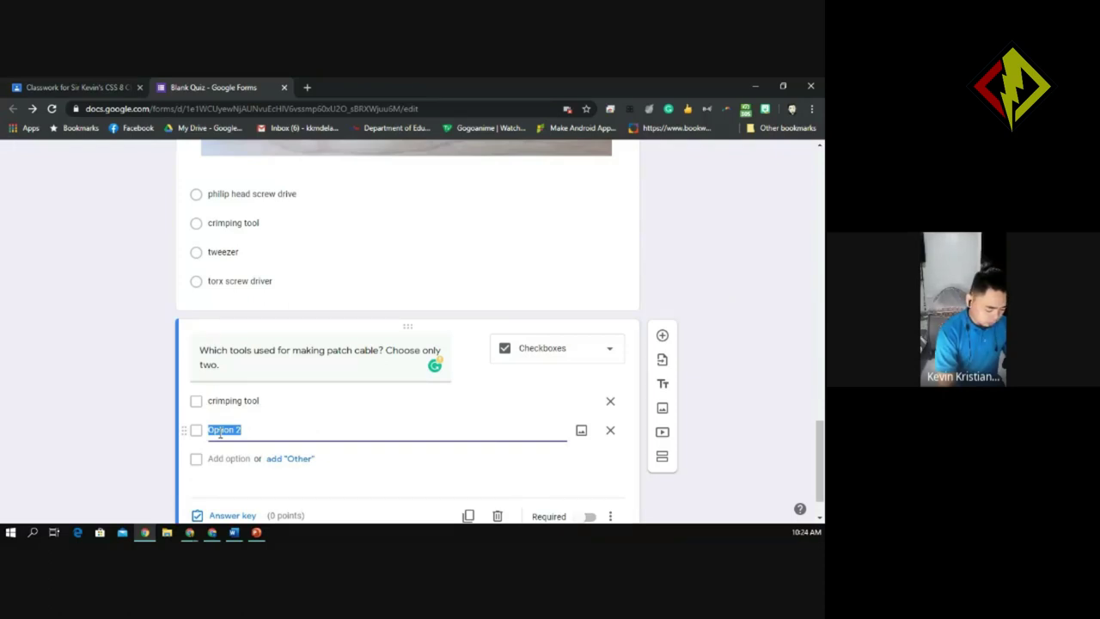
pyautogui.write('wire stri')
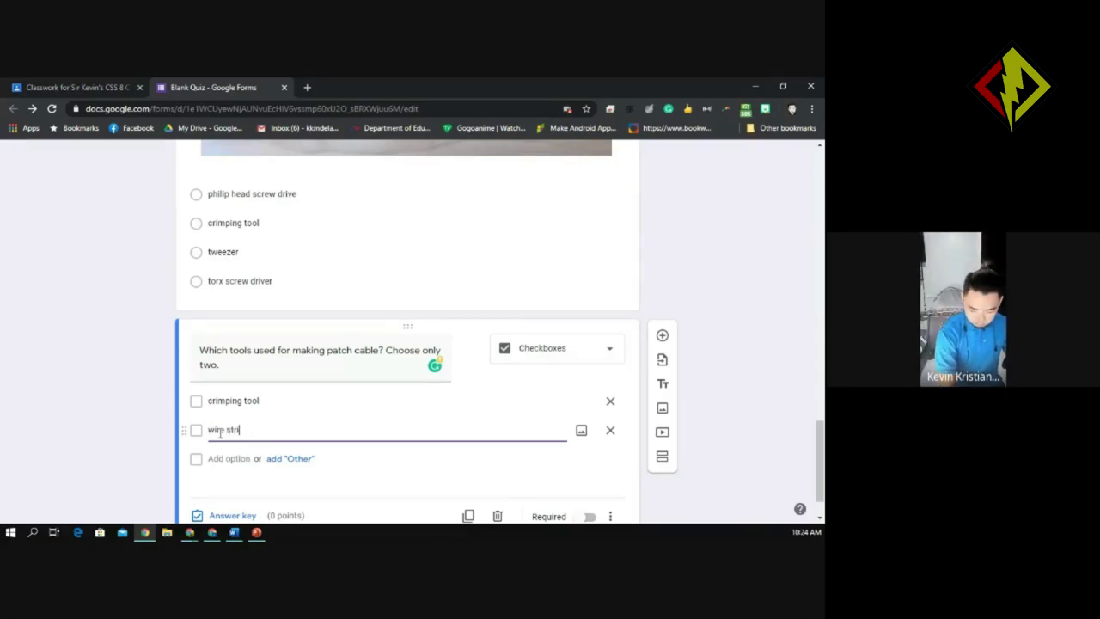
pyautogui.write('pper')
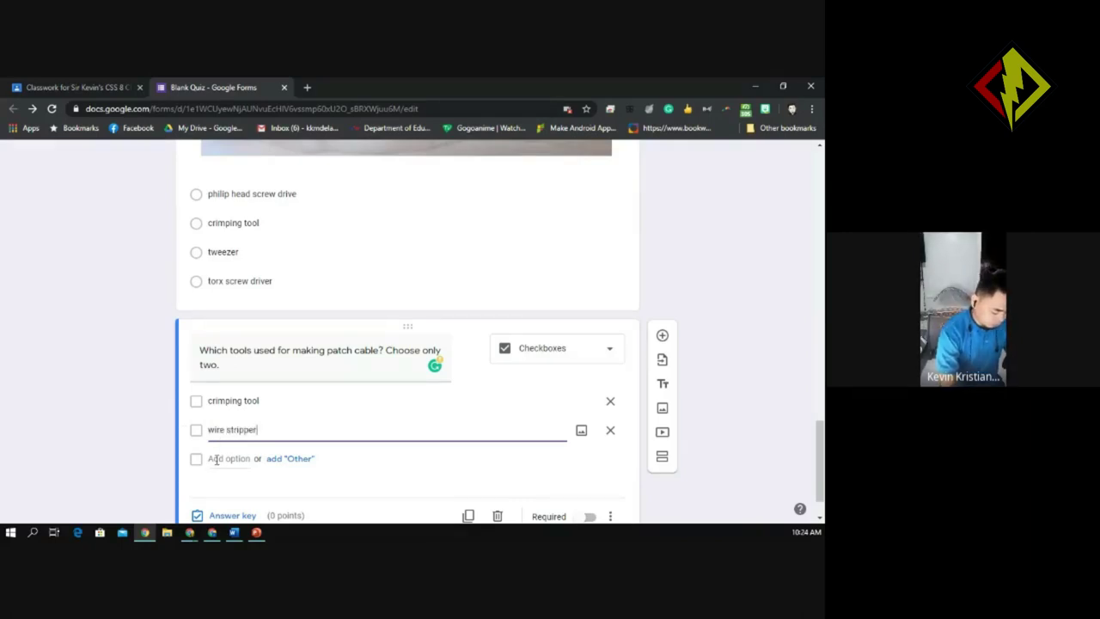
# Add "torx screwdriver" and "tweezer" as the third and fourth checkbox options
pyautogui.click(217, 459)
pyautogui.write('torx')
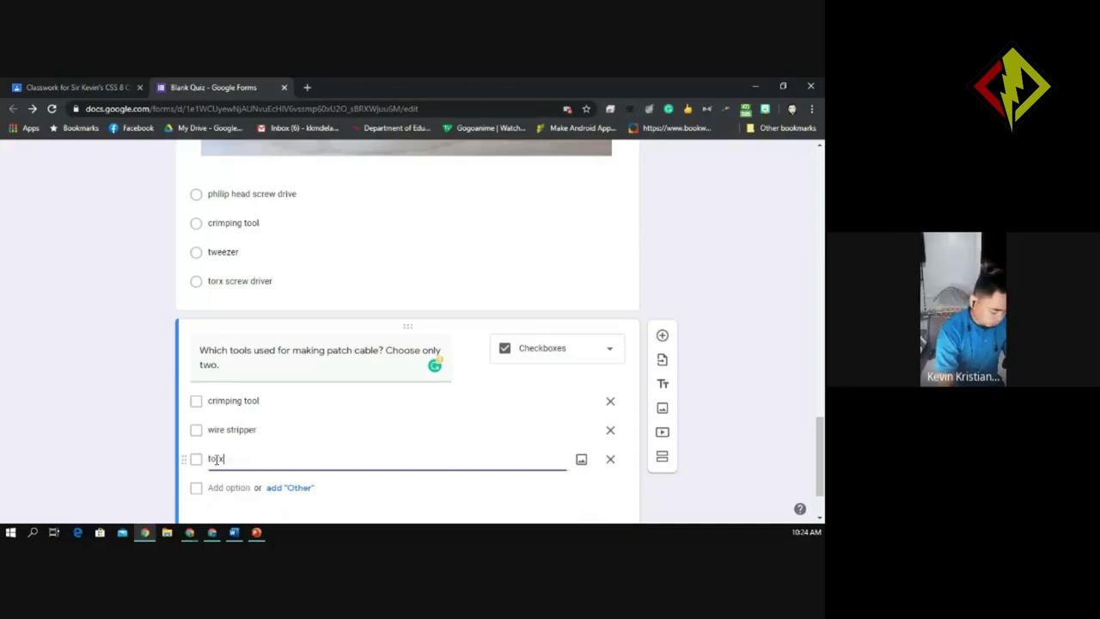
pyautogui.write(' sc')
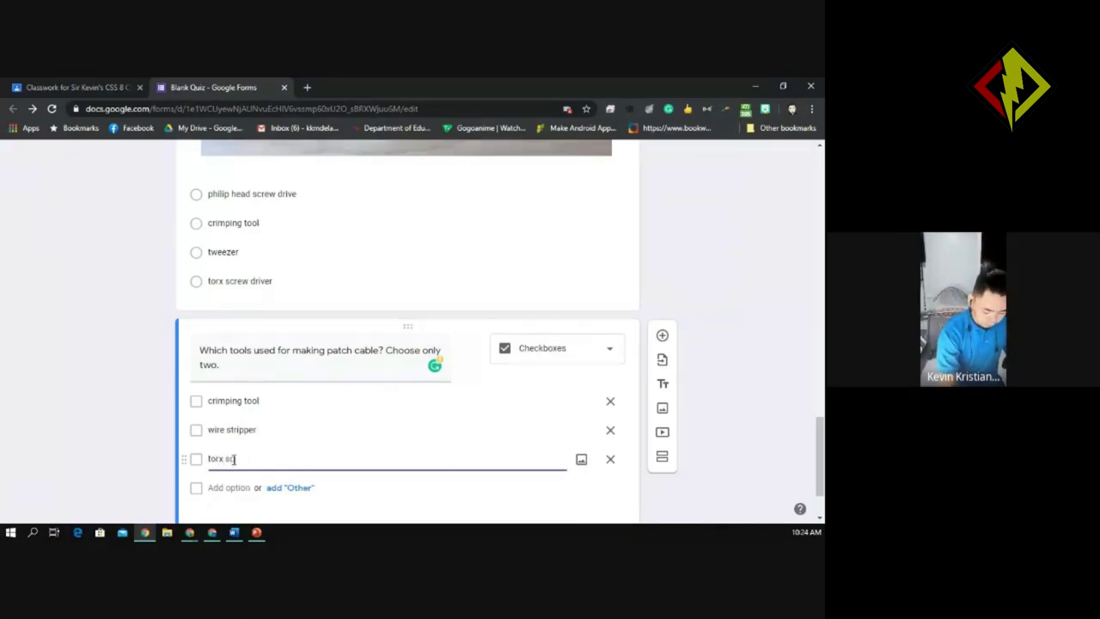
pyautogui.write('res')
pyautogui.press('BackSpace')
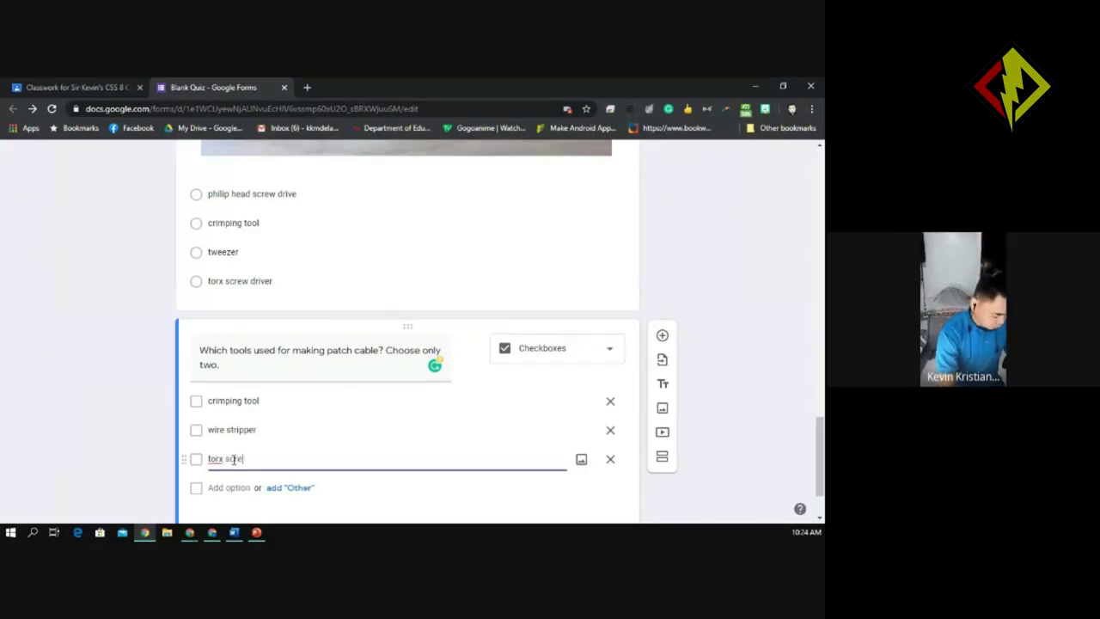
pyautogui.write('w')
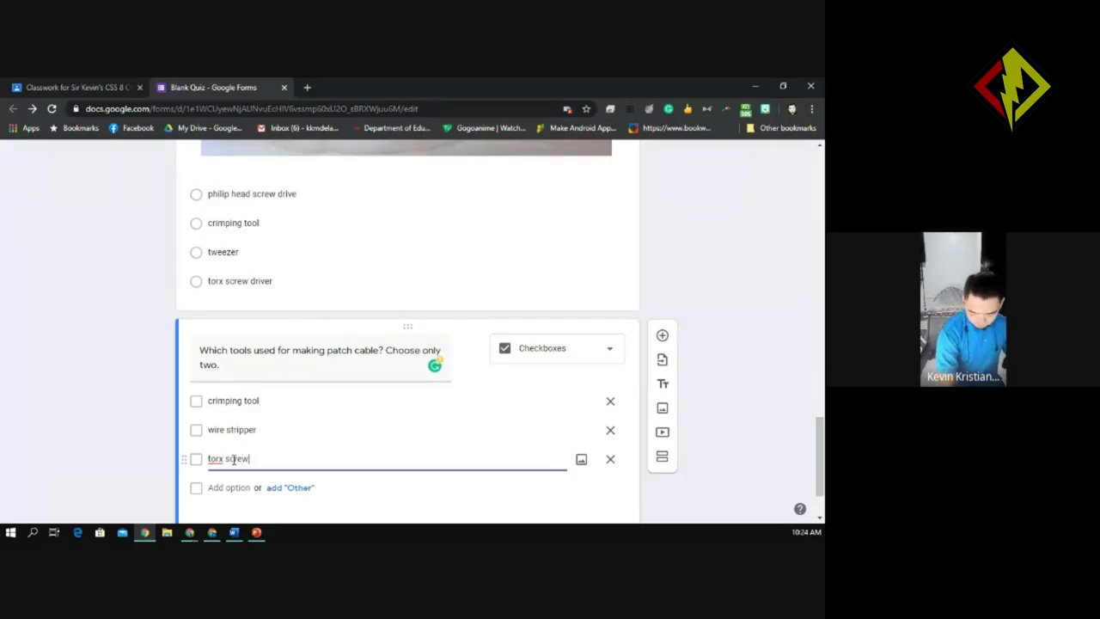
pyautogui.write('driver')
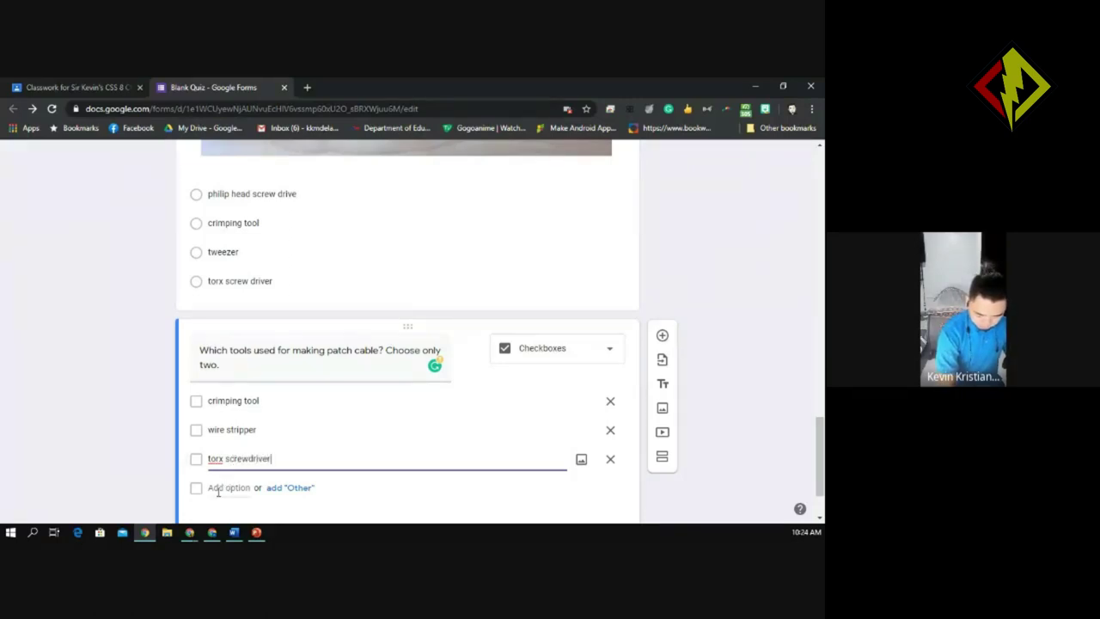
pyautogui.click(218, 488)
pyautogui.write('twee')
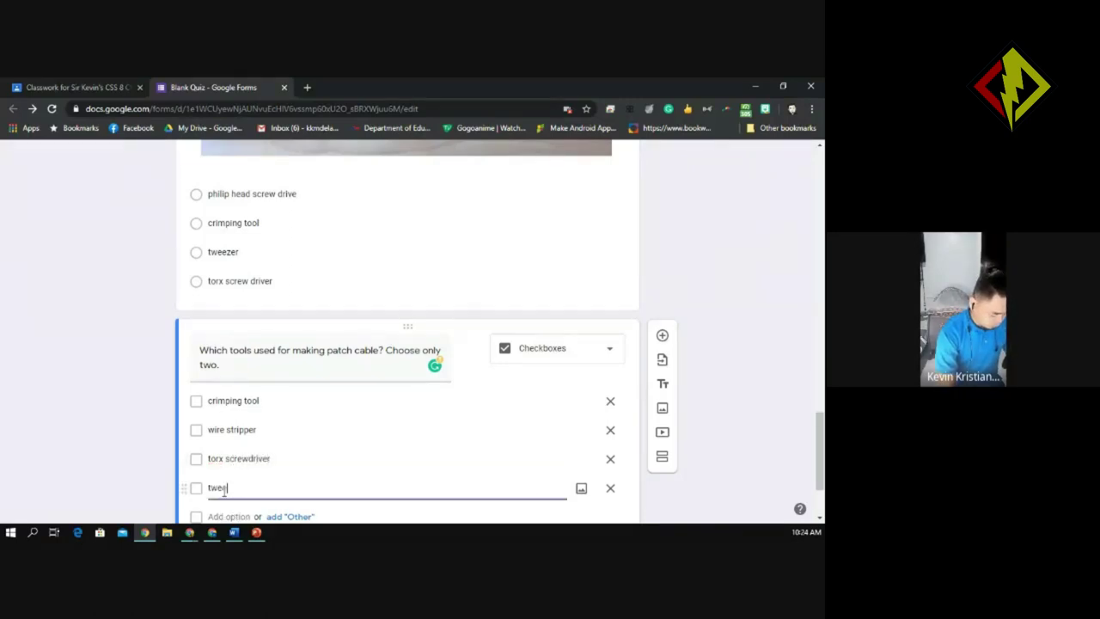
pyautogui.write('zer')
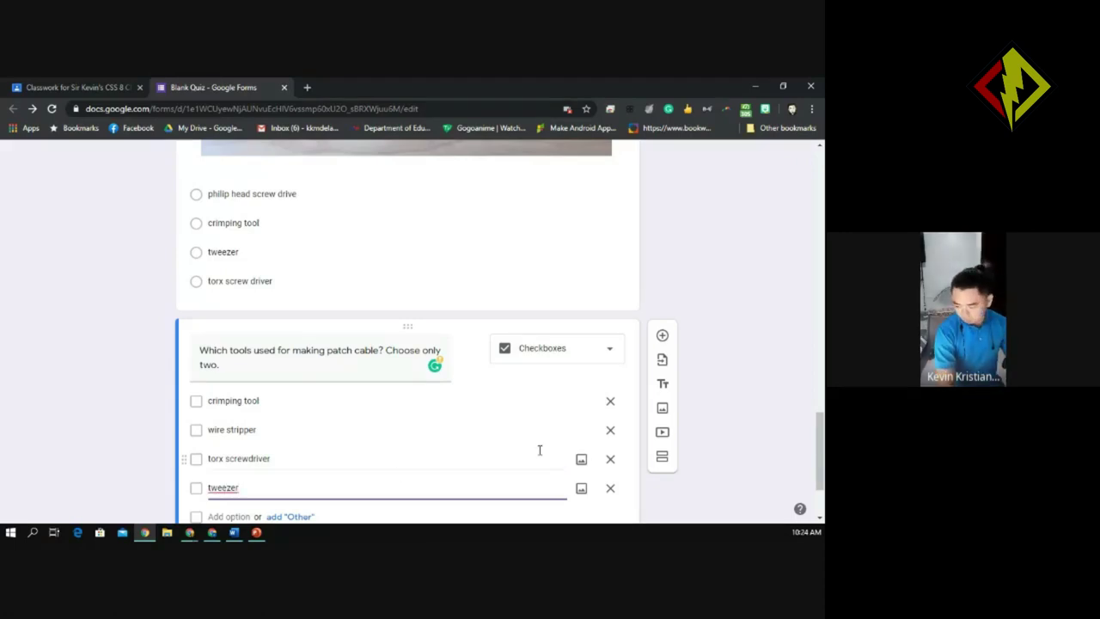
pyautogui.moveTo(822, 458); pyautogui.dragTo(823, 478)
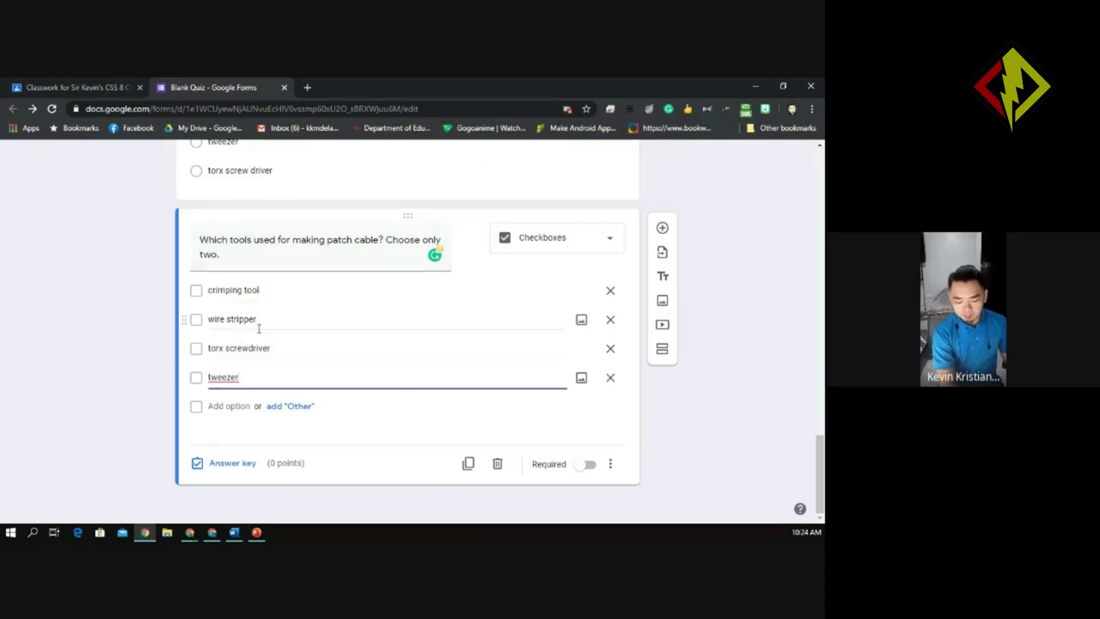
# Mark "crimping tool" and "wire stripper" as the correct answers to the patch cable question and set its value to 2 points
pyautogui.click(229, 465)
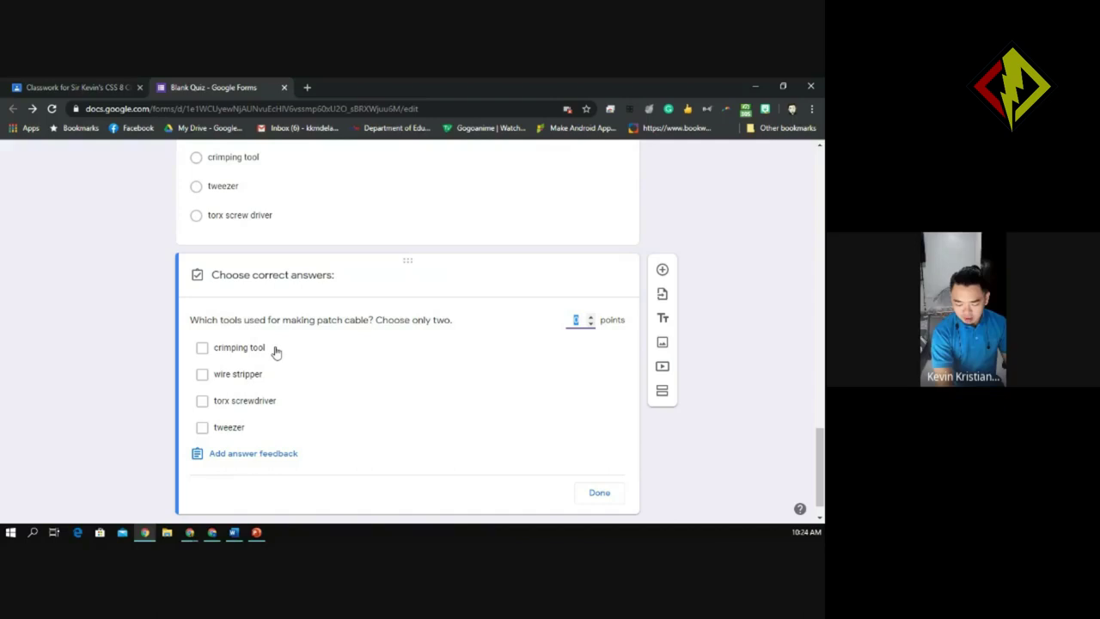
pyautogui.click(202, 347)
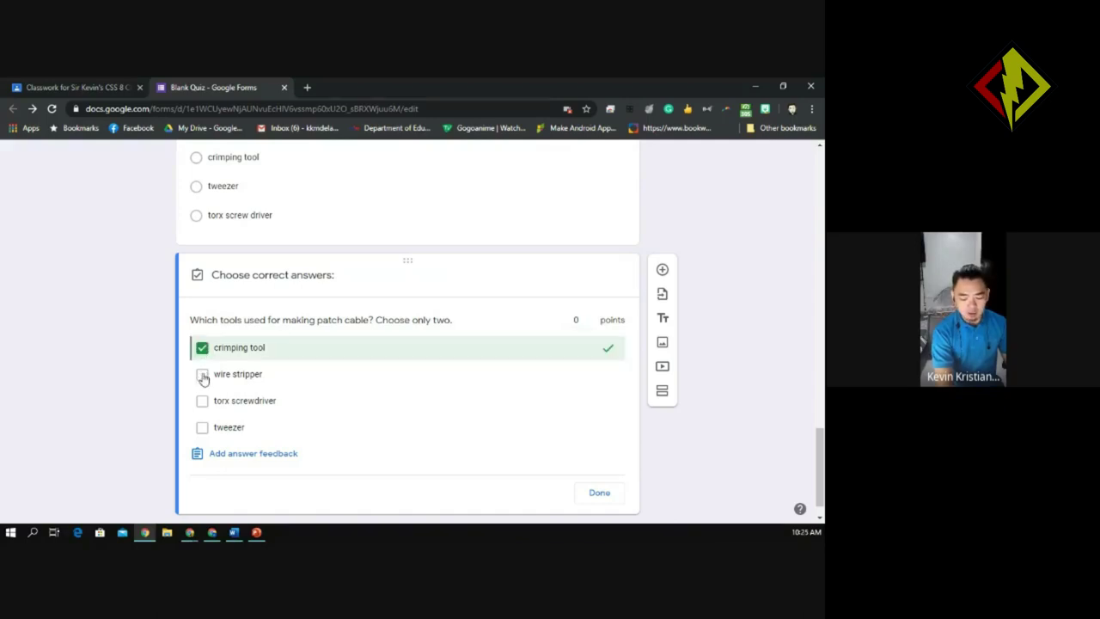
pyautogui.click(202, 374)
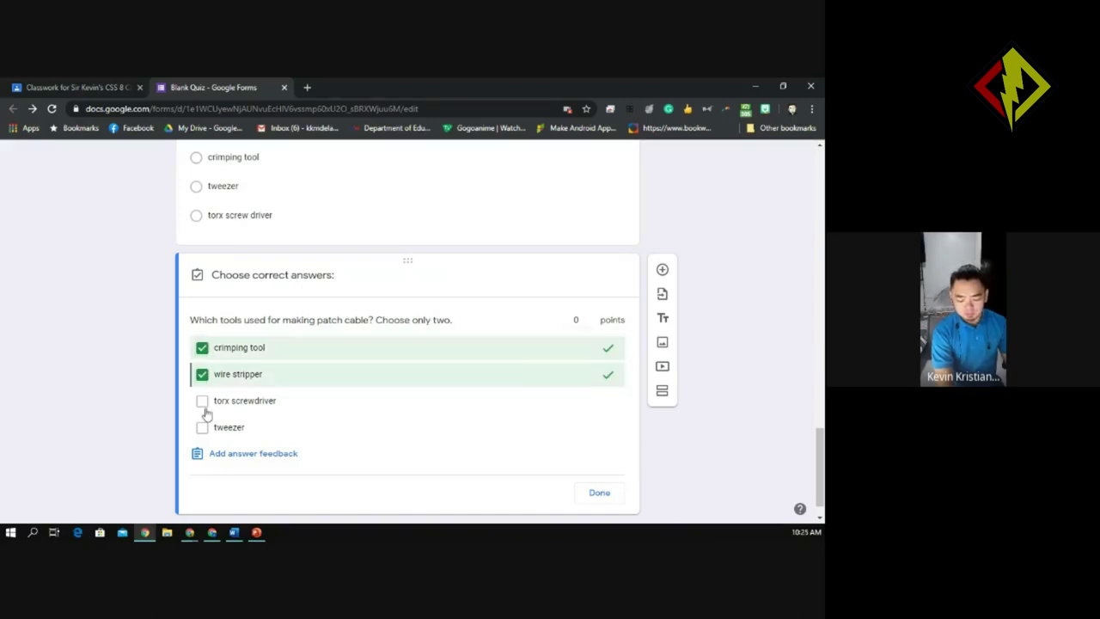
pyautogui.click(578, 321)
pyautogui.press('BackSpace')
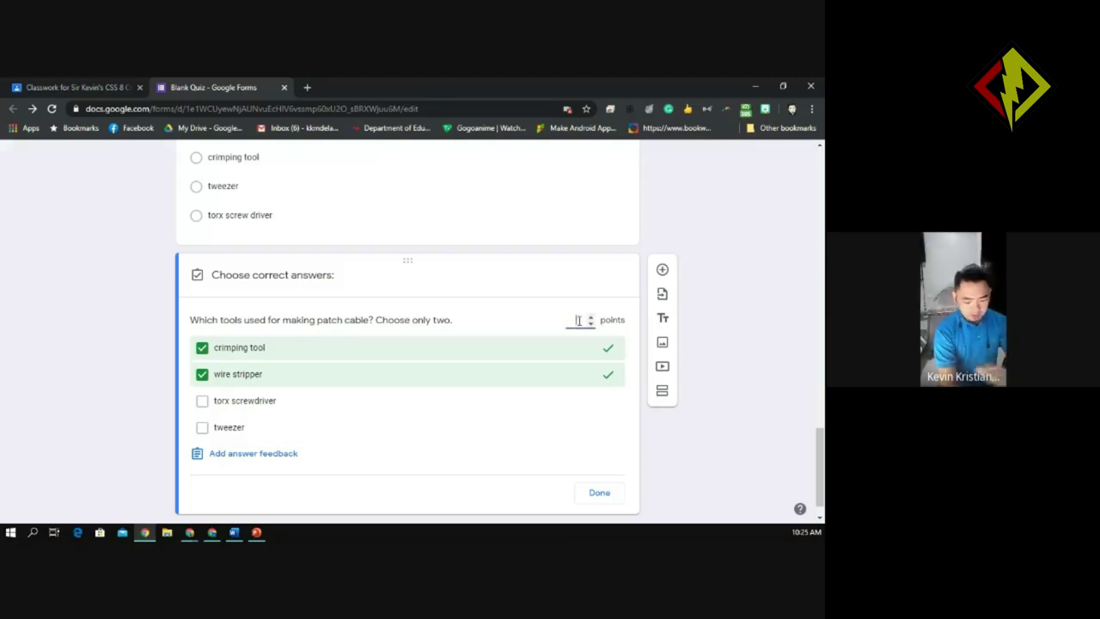
pyautogui.write('2')
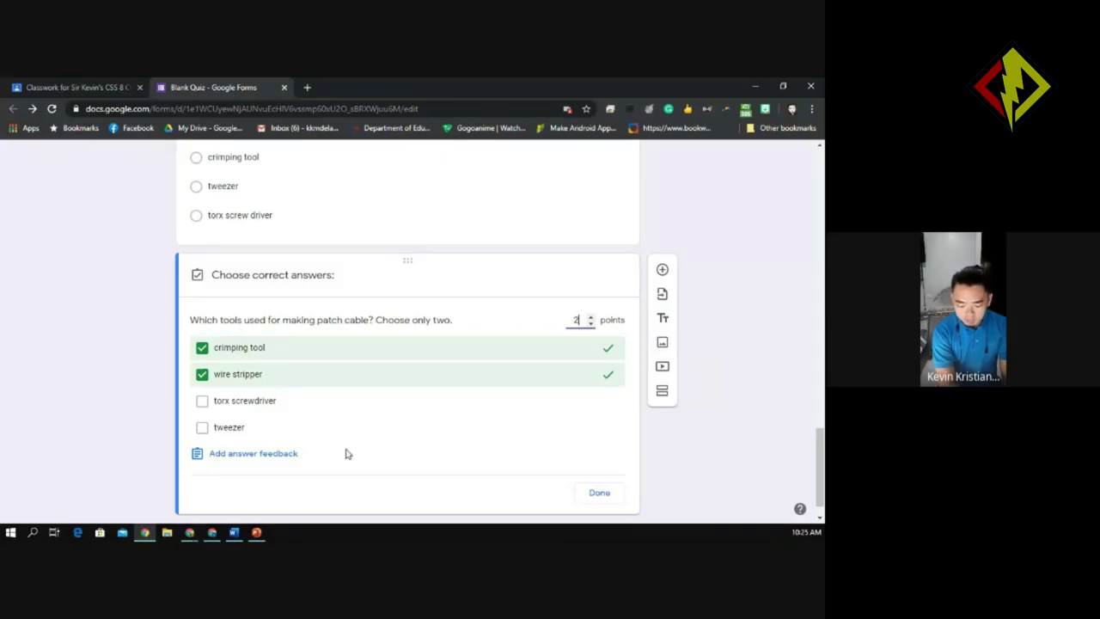
# Add the correct-answer feedback "Excellent!" followed by a grinning face emoji to the patch cable question
pyautogui.click(269, 457)
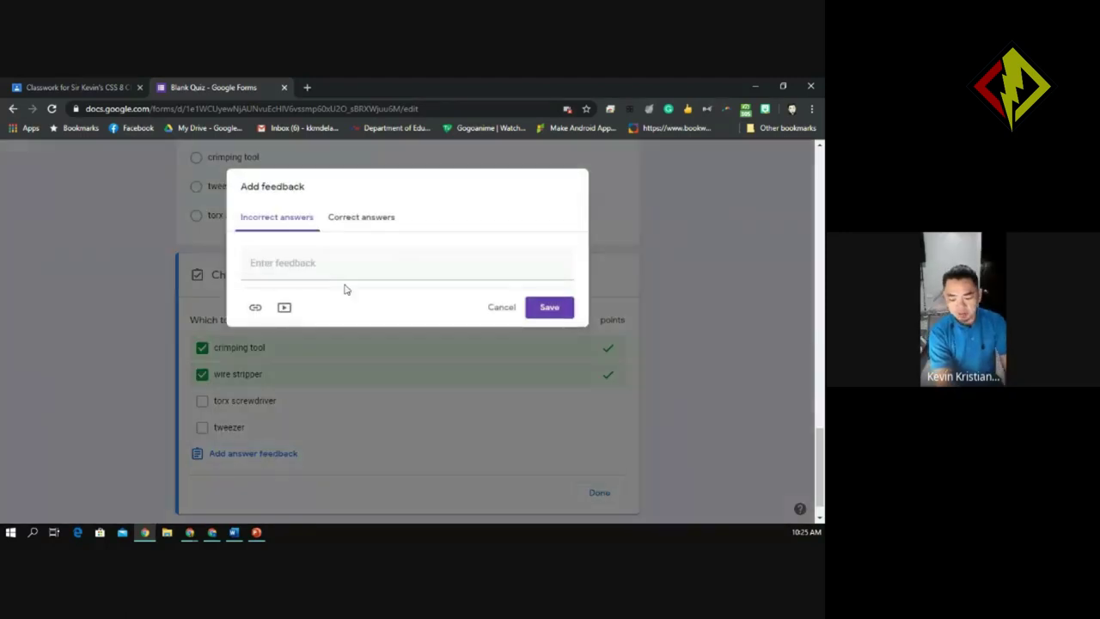
pyautogui.click(361, 220)
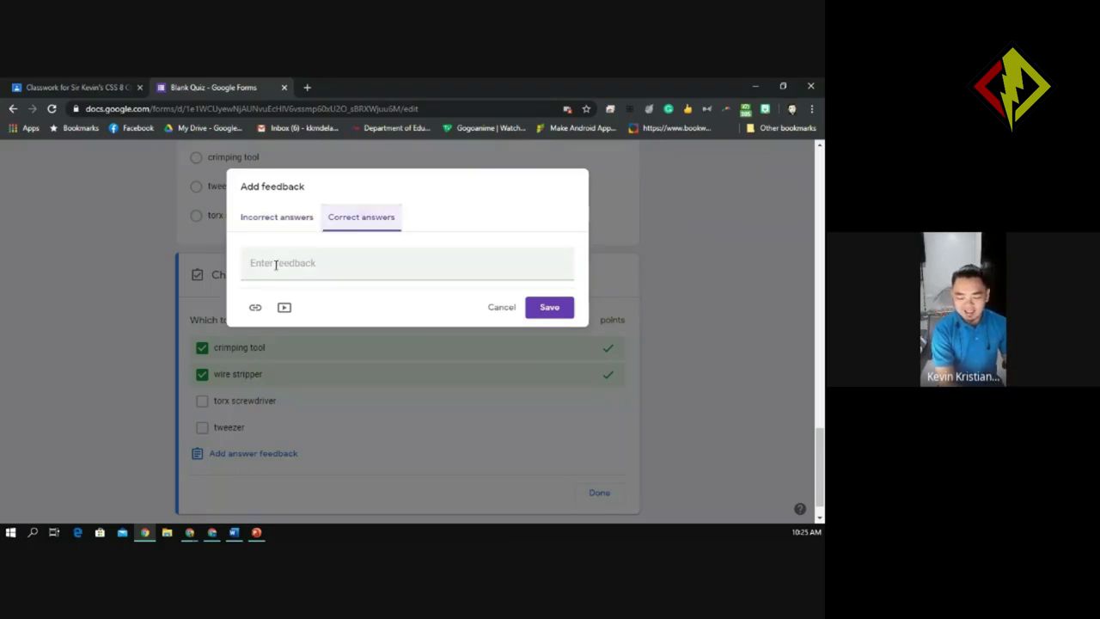
pyautogui.click(269, 266)
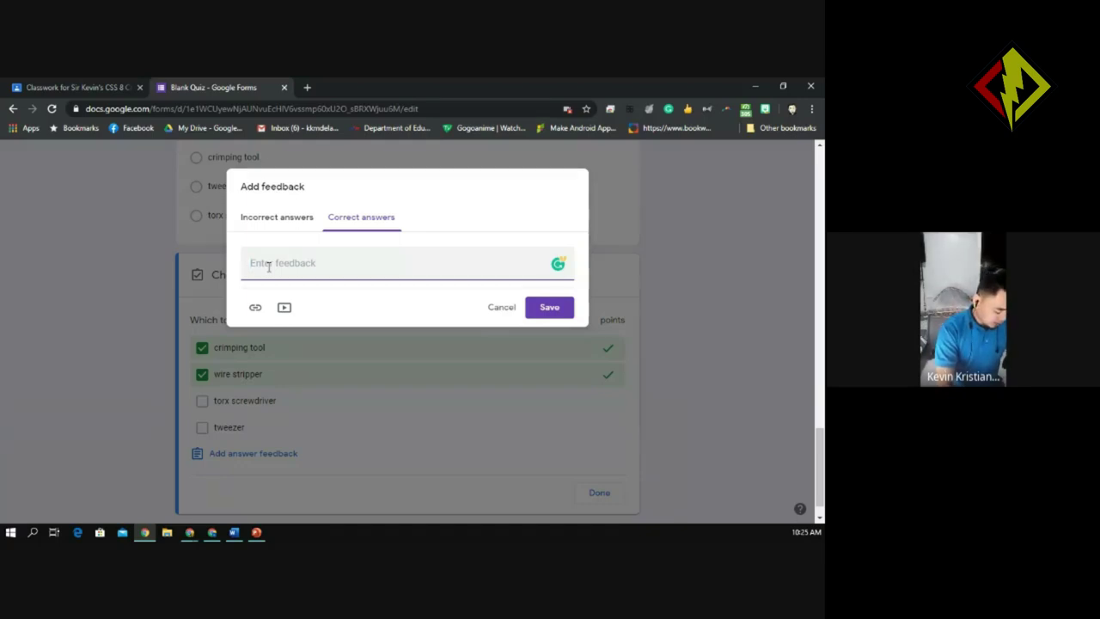
pyautogui.write('Excellent')
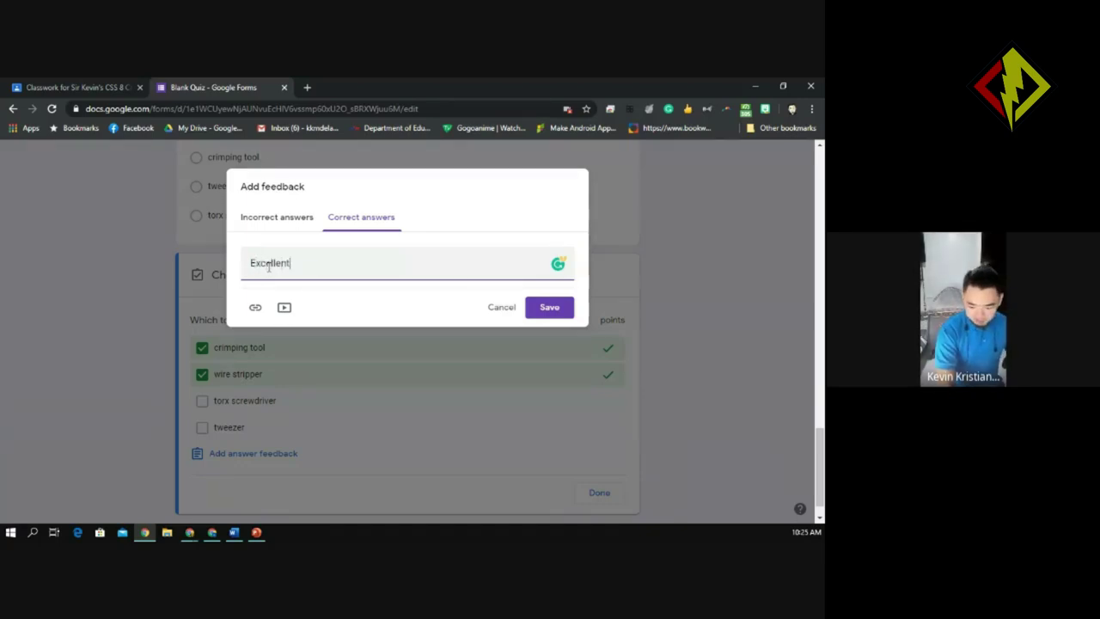
pyautogui.write('!')
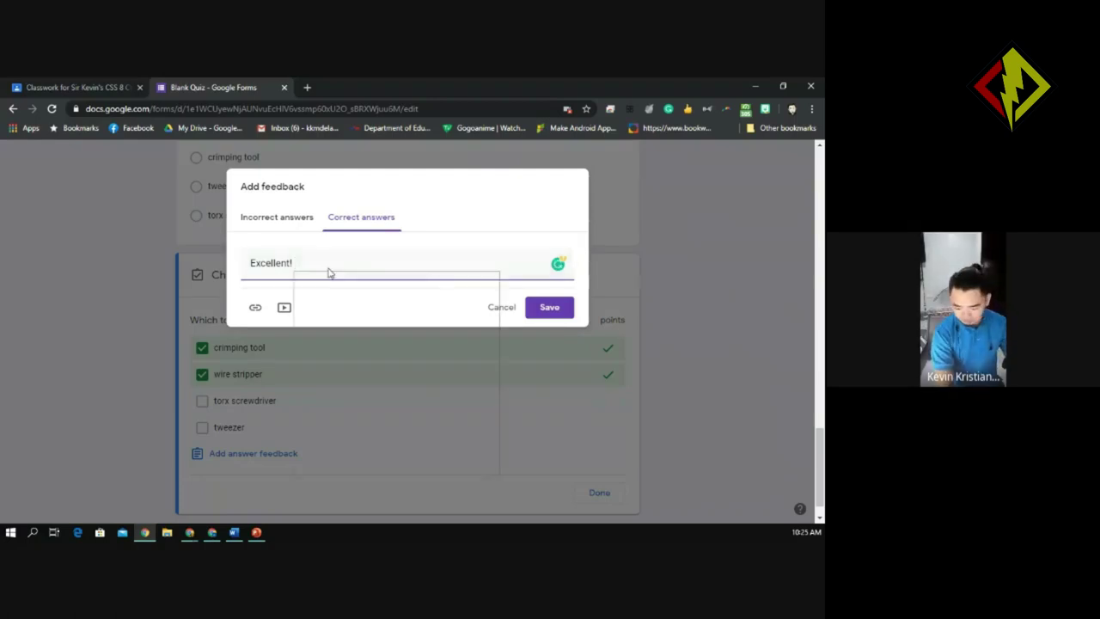
pyautogui.press('super+period')
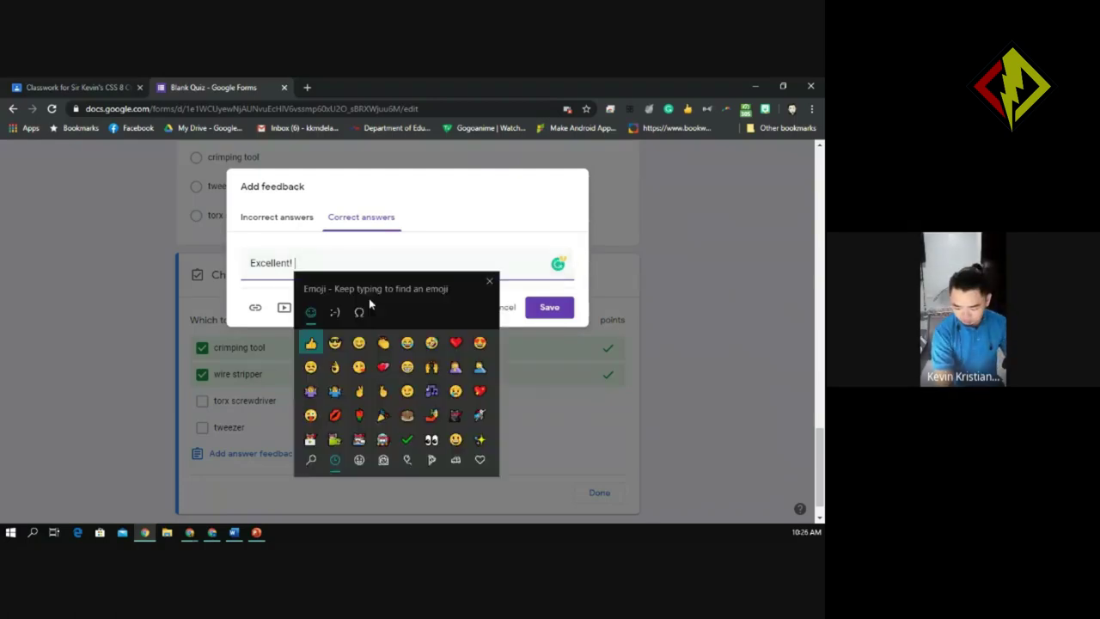
pyautogui.click(407, 368)
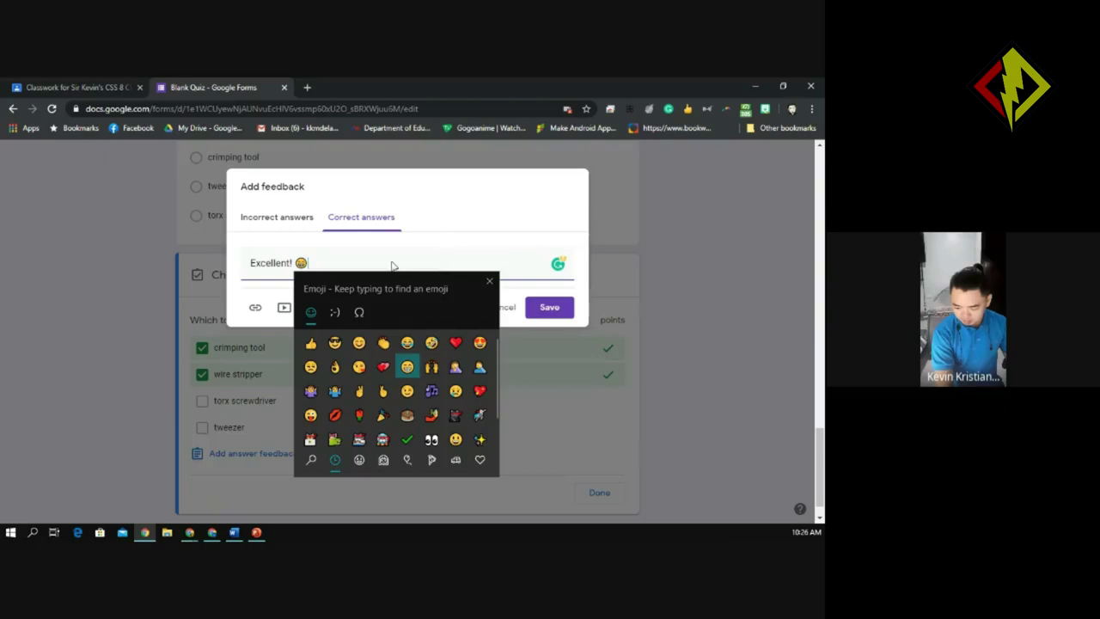
pyautogui.click(435, 265)
# Enter "Sorry the answer is Crimping tool and wire stripper" as the incorrect-answer feedback and save the feedback
pyautogui.click(276, 225)
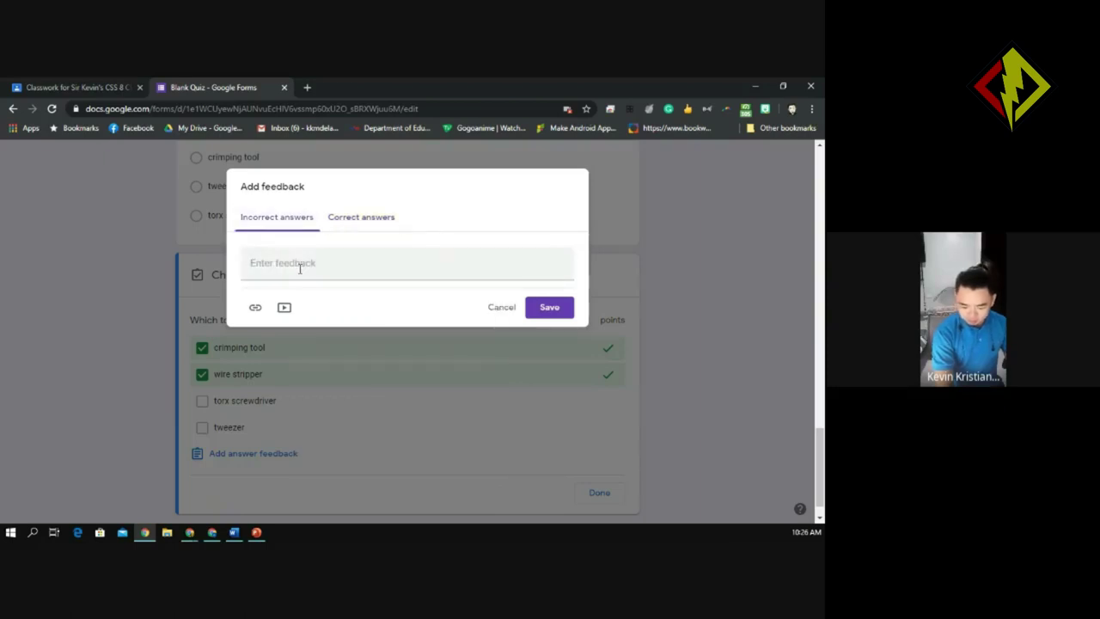
pyautogui.click(300, 268)
pyautogui.write('So')
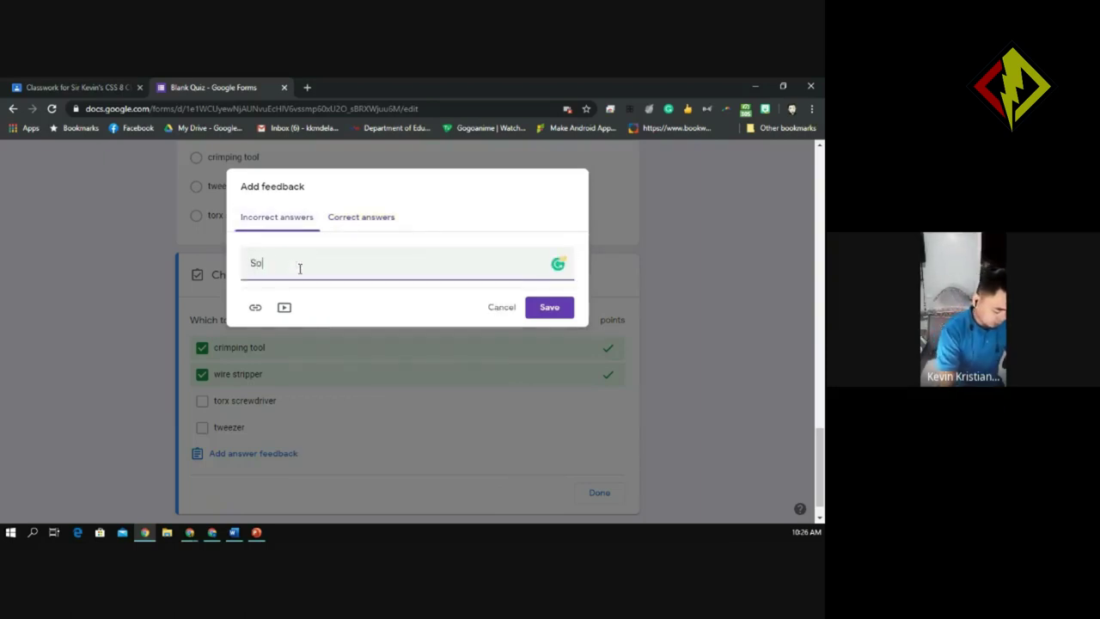
pyautogui.write('rry the answer is')
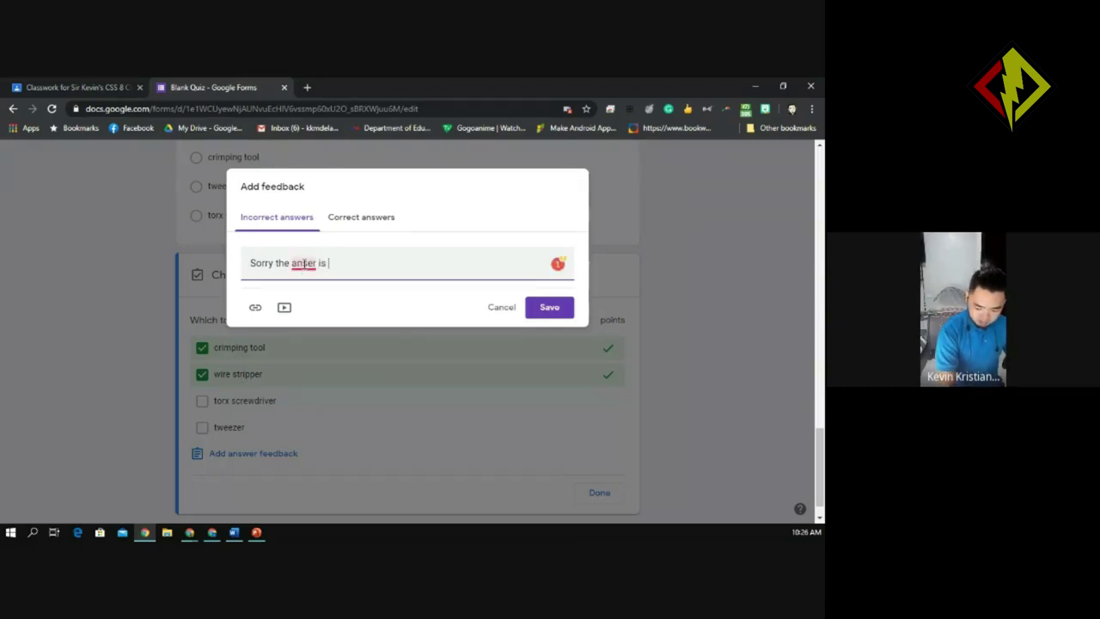
pyautogui.moveTo(303, 267)
pyautogui.click(317, 286)
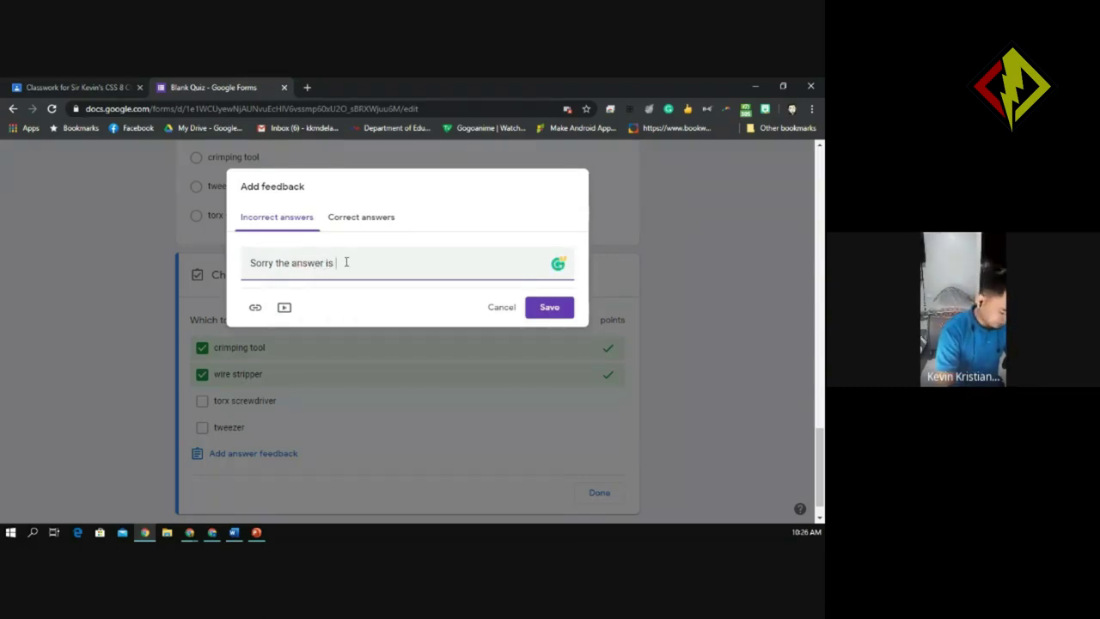
pyautogui.write('Cri')
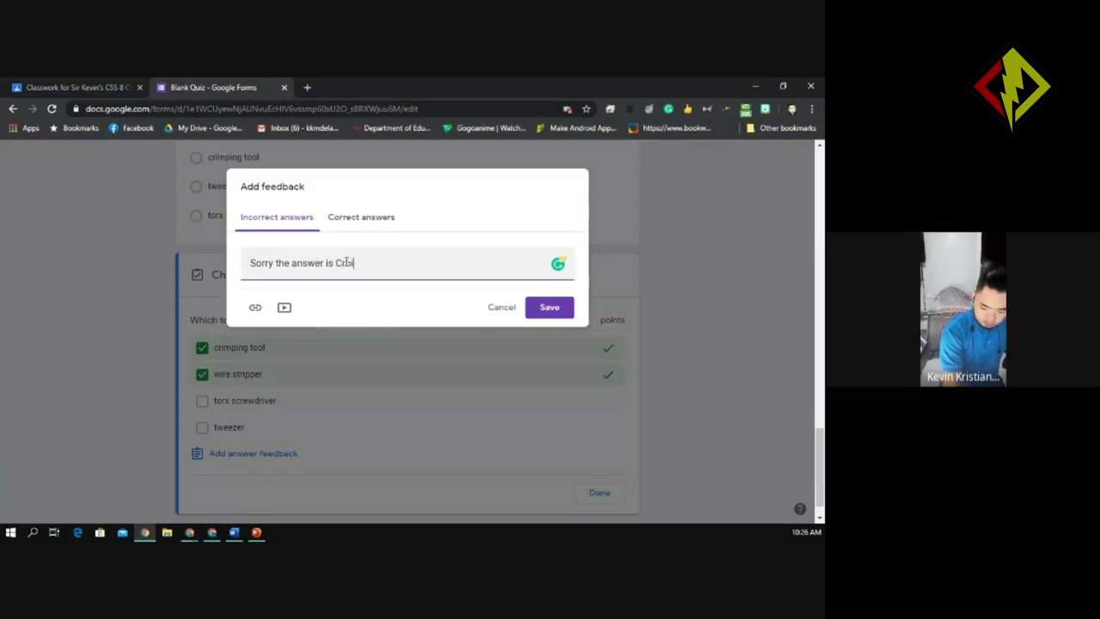
pyautogui.press('BackSpace')
pyautogui.write('impin')
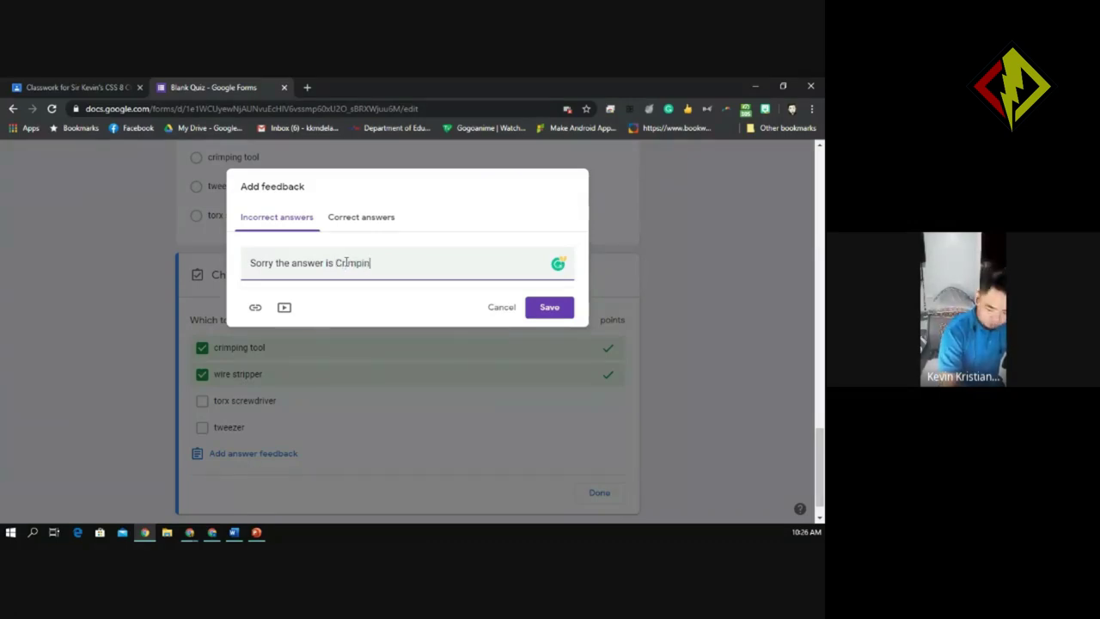
pyautogui.write('g tool')
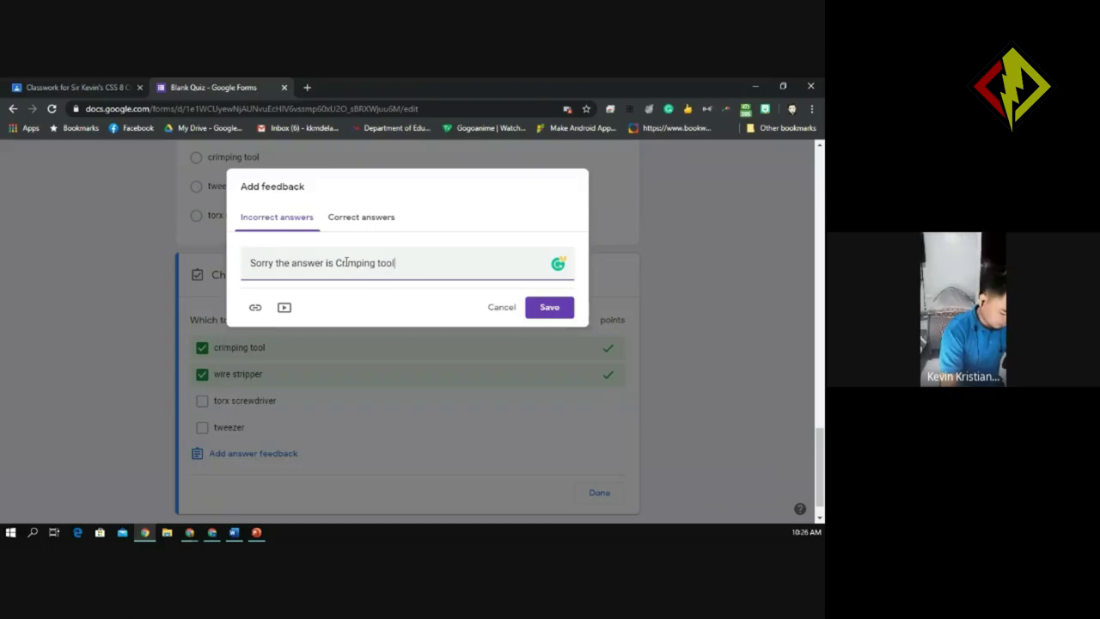
pyautogui.write(' and')
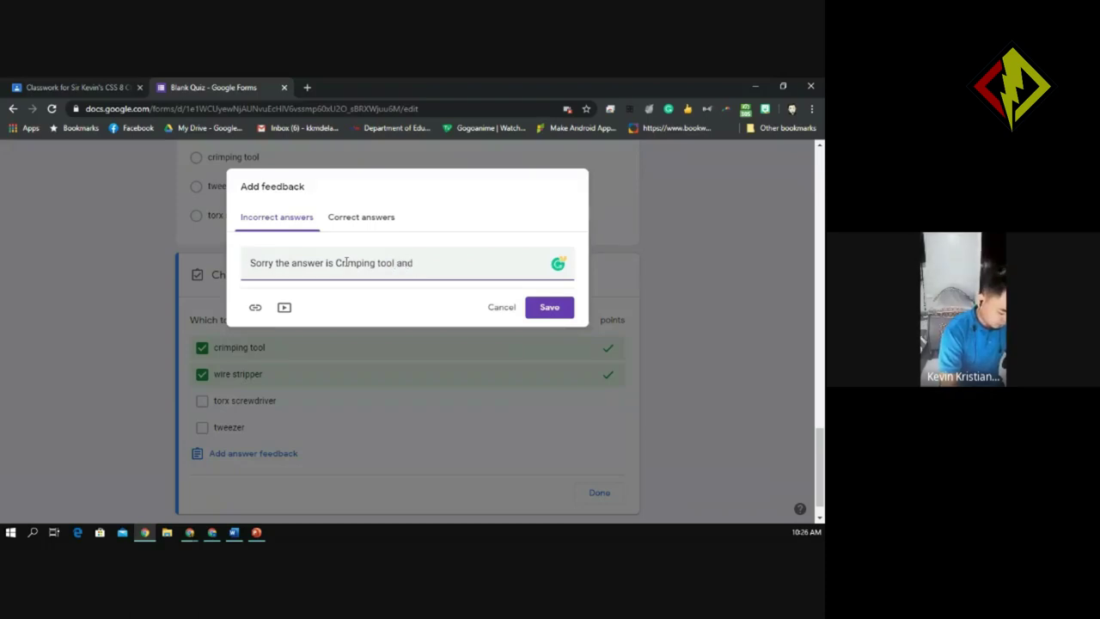
pyautogui.write(' wire')
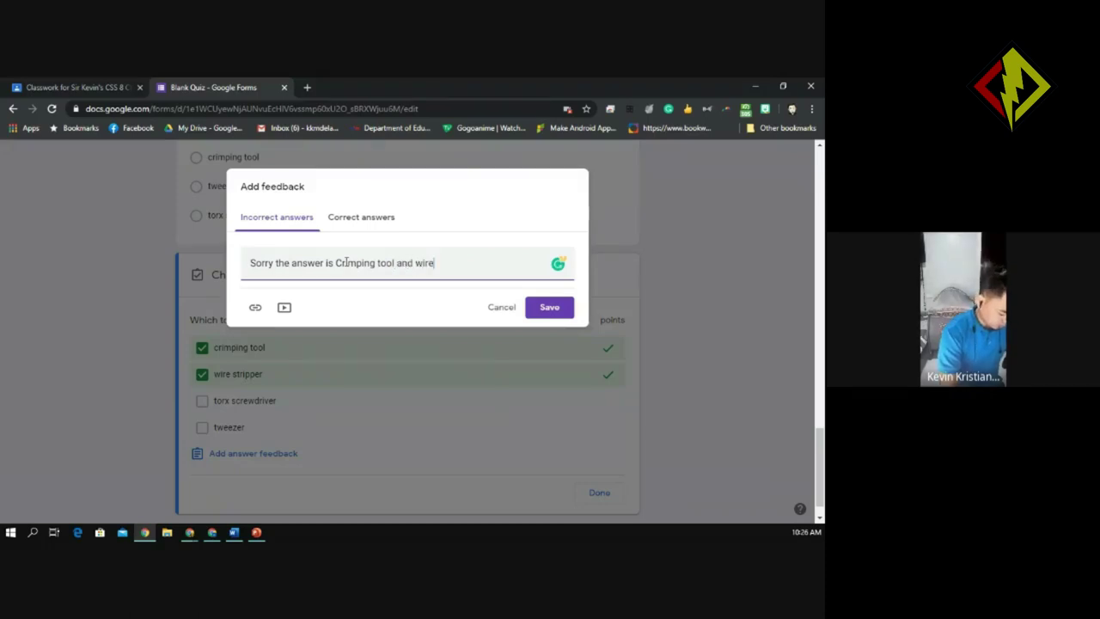
pyautogui.write(' stripper')
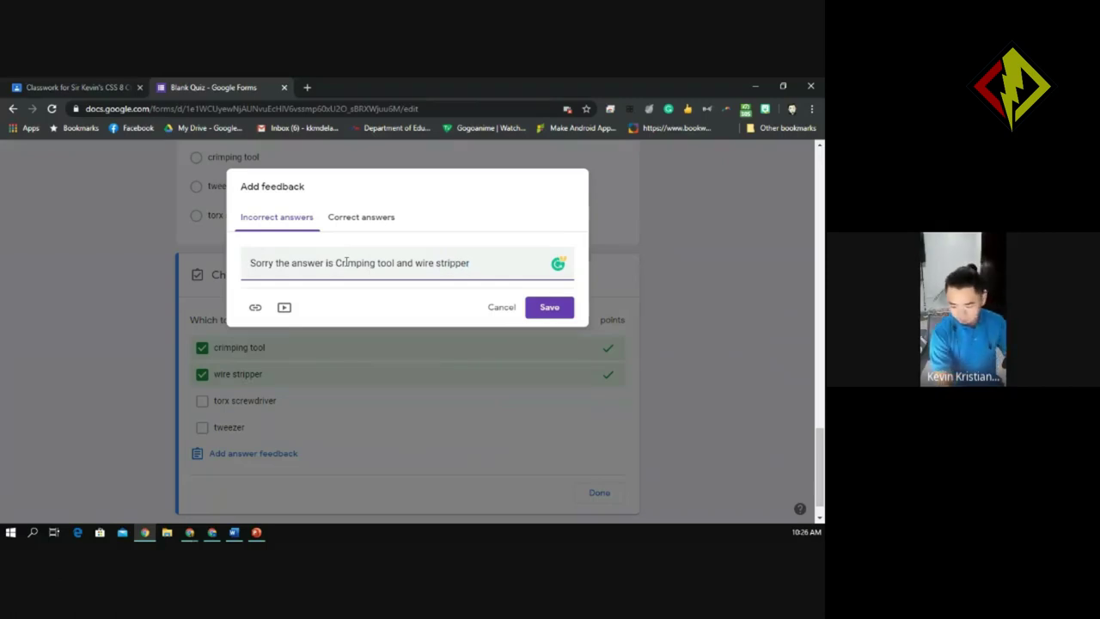
pyautogui.click(547, 313)
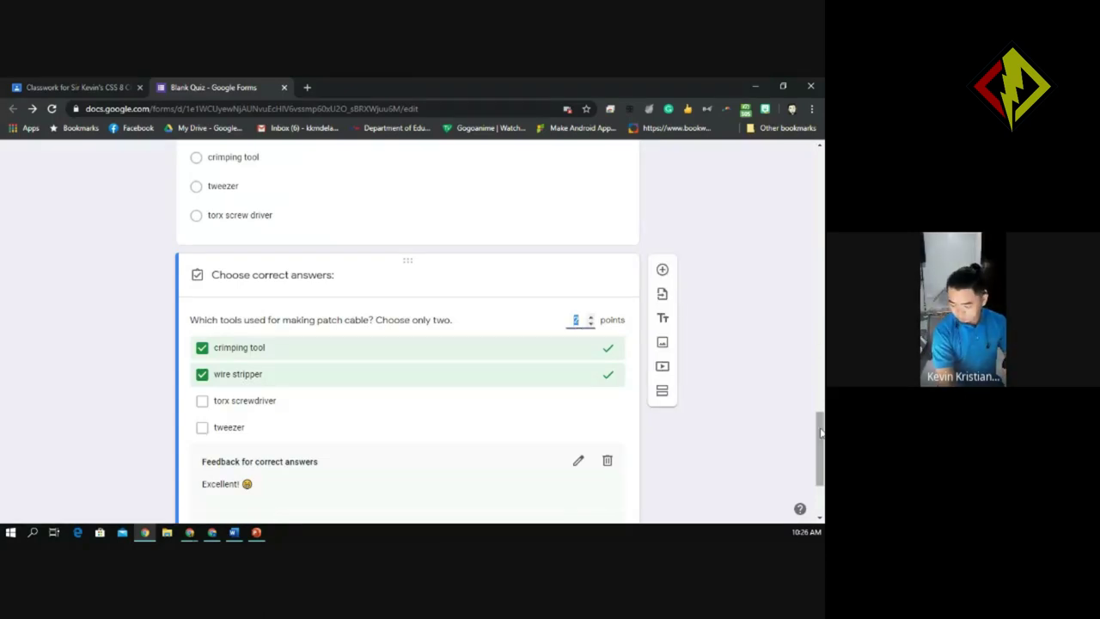
# Finish the patch cable question's answer key and make the question required
pyautogui.moveTo(821, 435); pyautogui.dragTo(821, 464)
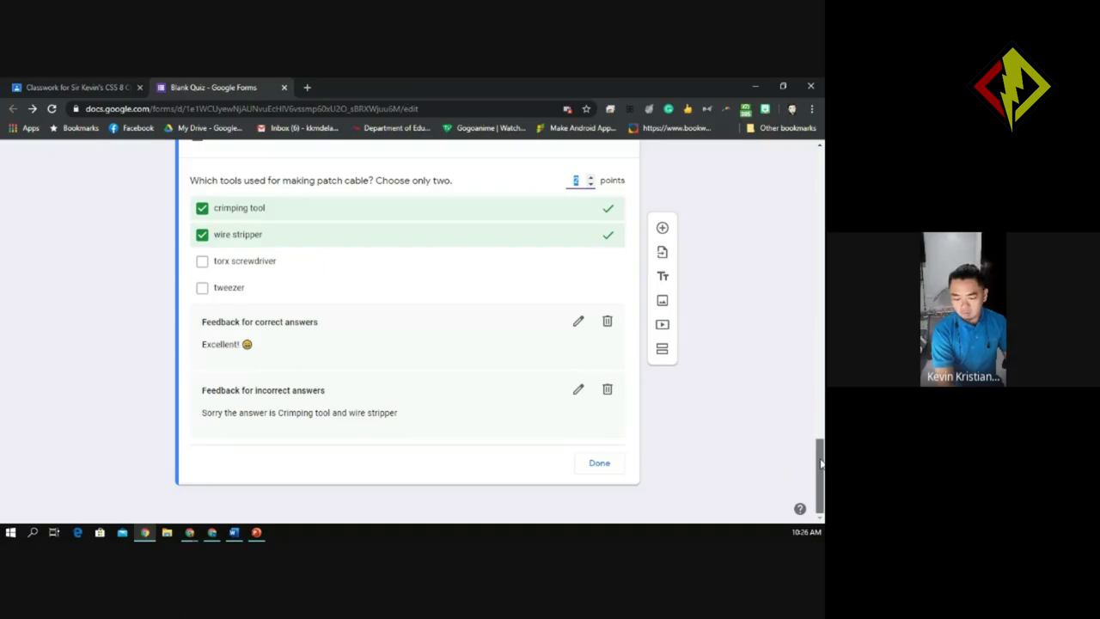
pyautogui.moveTo(821, 464); pyautogui.dragTo(821, 451)
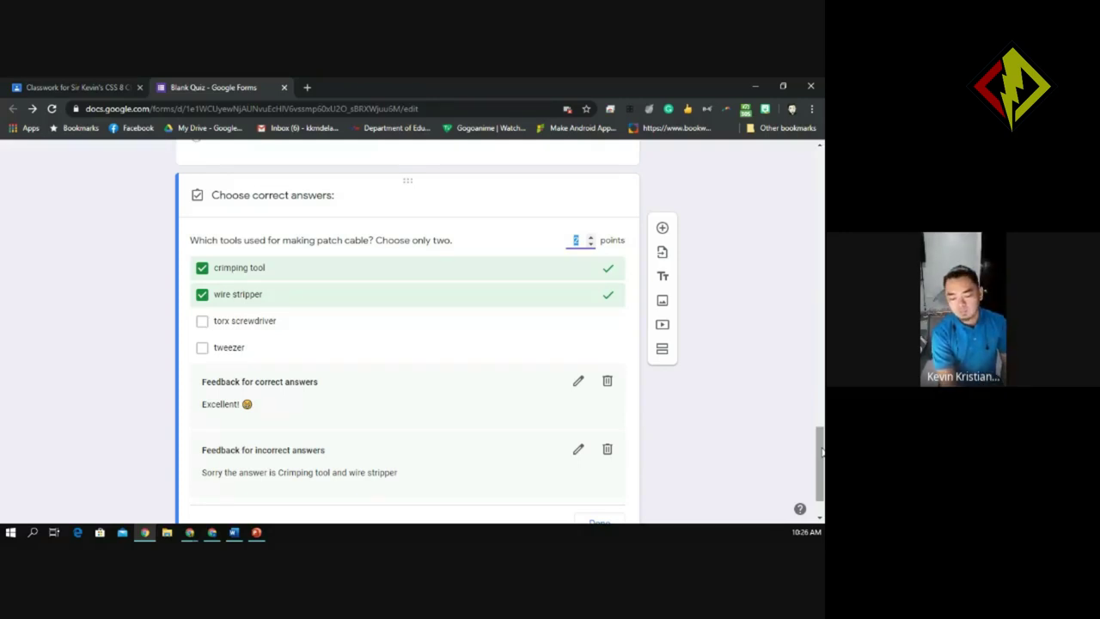
pyautogui.scroll(-1, 821, 452)
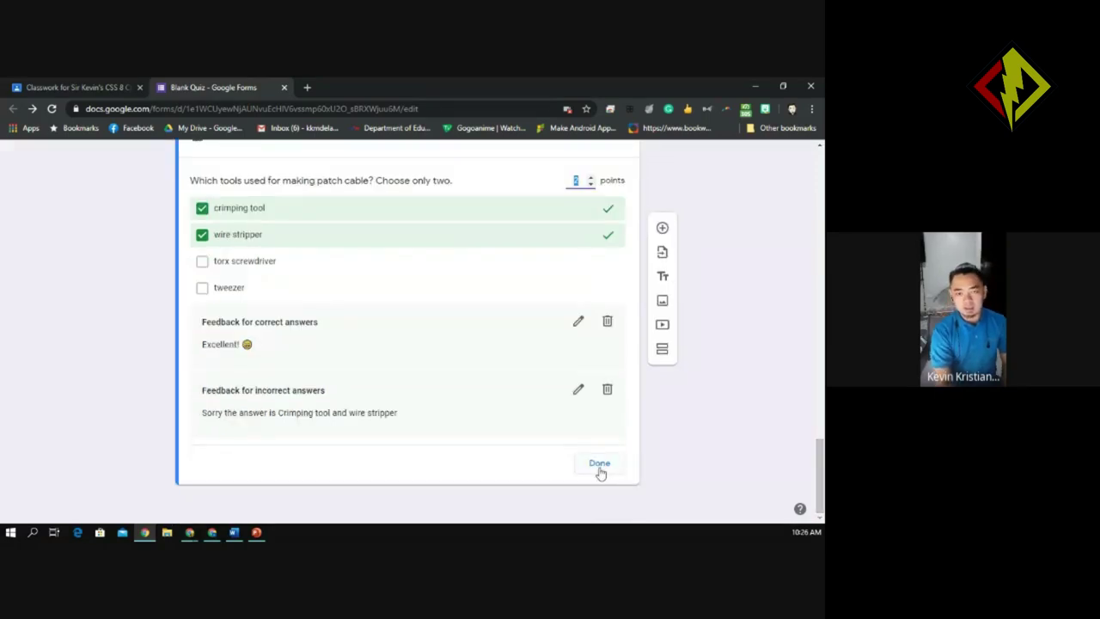
pyautogui.click(600, 469)
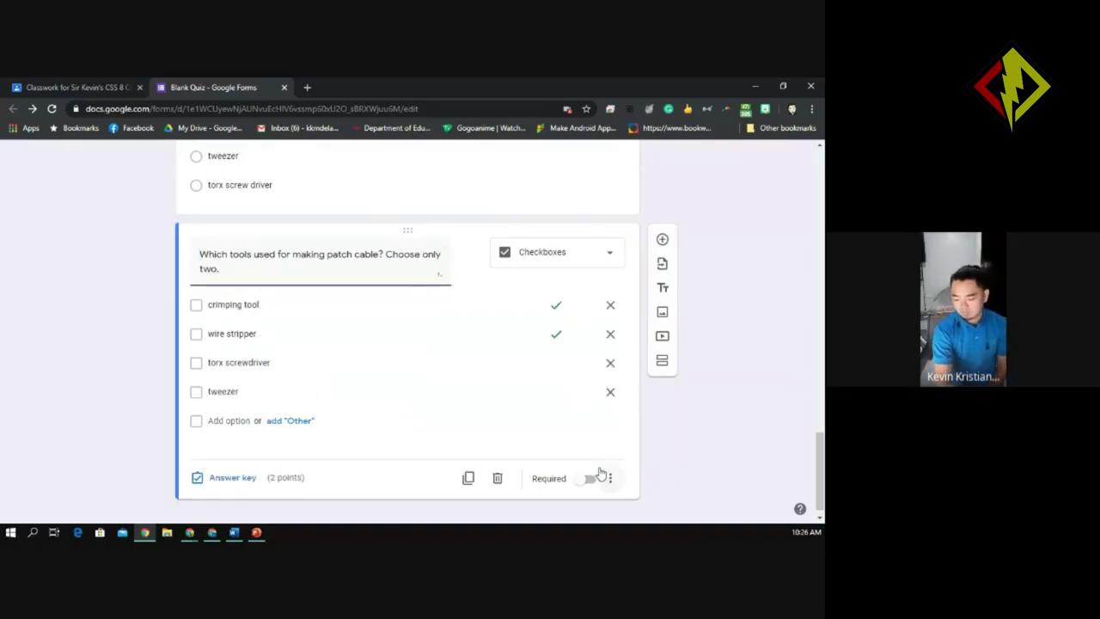
pyautogui.moveTo(821, 471)
pyautogui.mouseDown()
pyautogui.moveTo(821, 430)
pyautogui.moveTo(822, 473)
pyautogui.mouseUp()
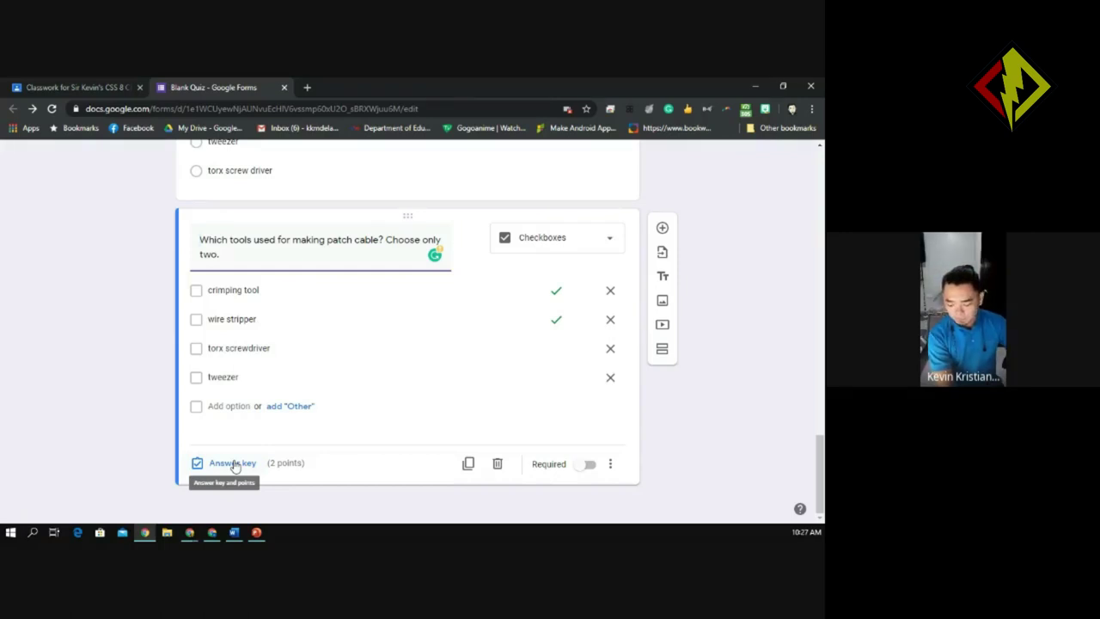
pyautogui.click(589, 468)
pyautogui.click(589, 468)
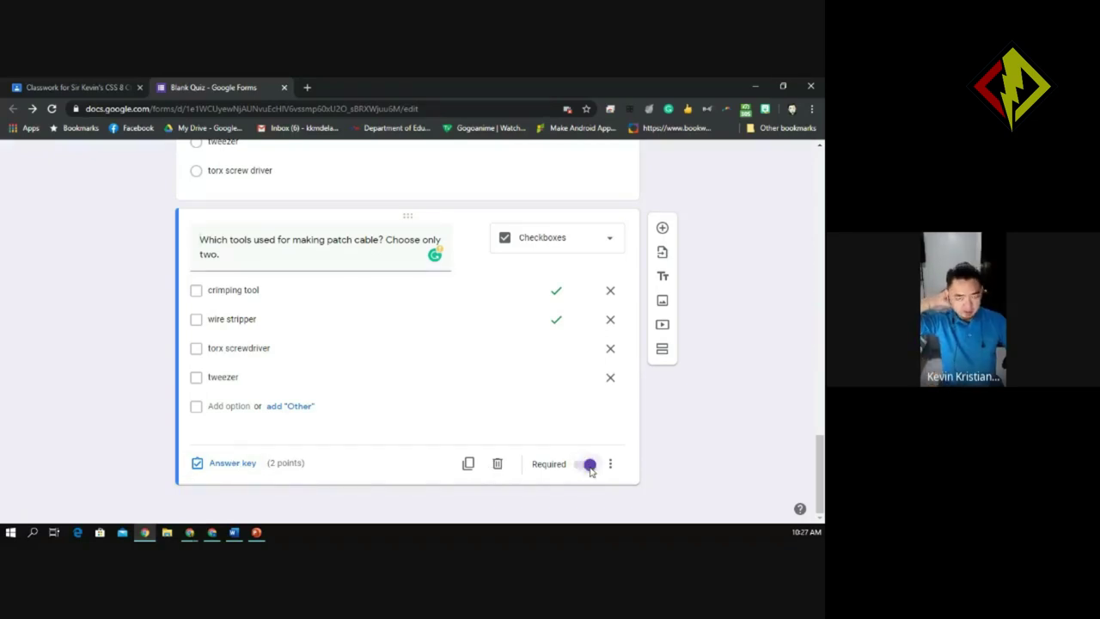
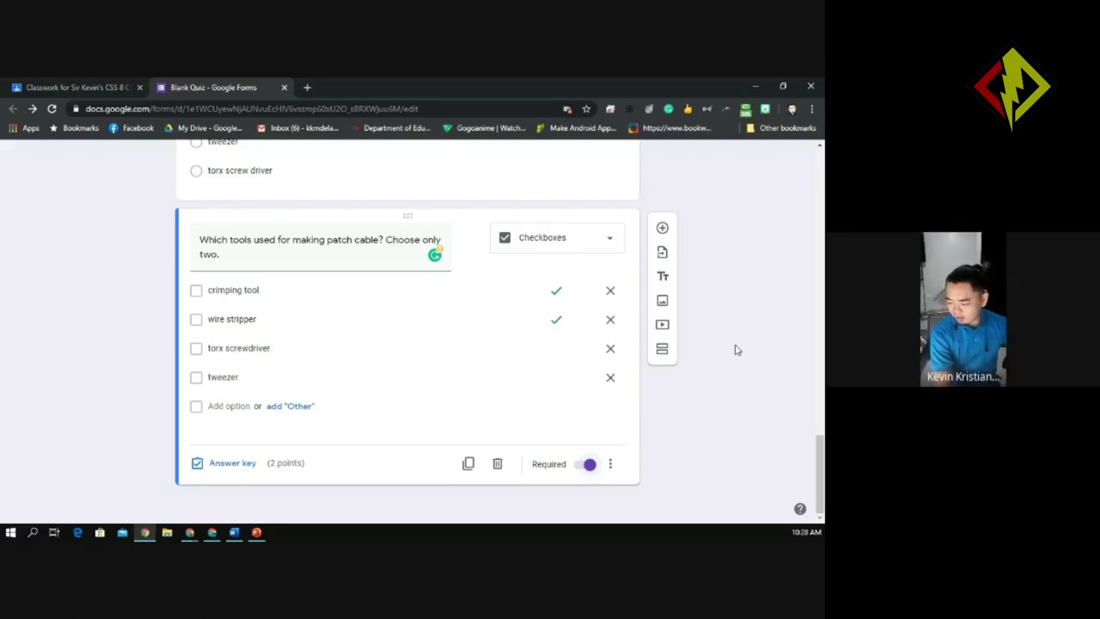
pyautogui.moveTo(821, 454)
pyautogui.mouseDown()
pyautogui.moveTo(821, 432)
pyautogui.moveTo(819, 463)
pyautogui.mouseUp()
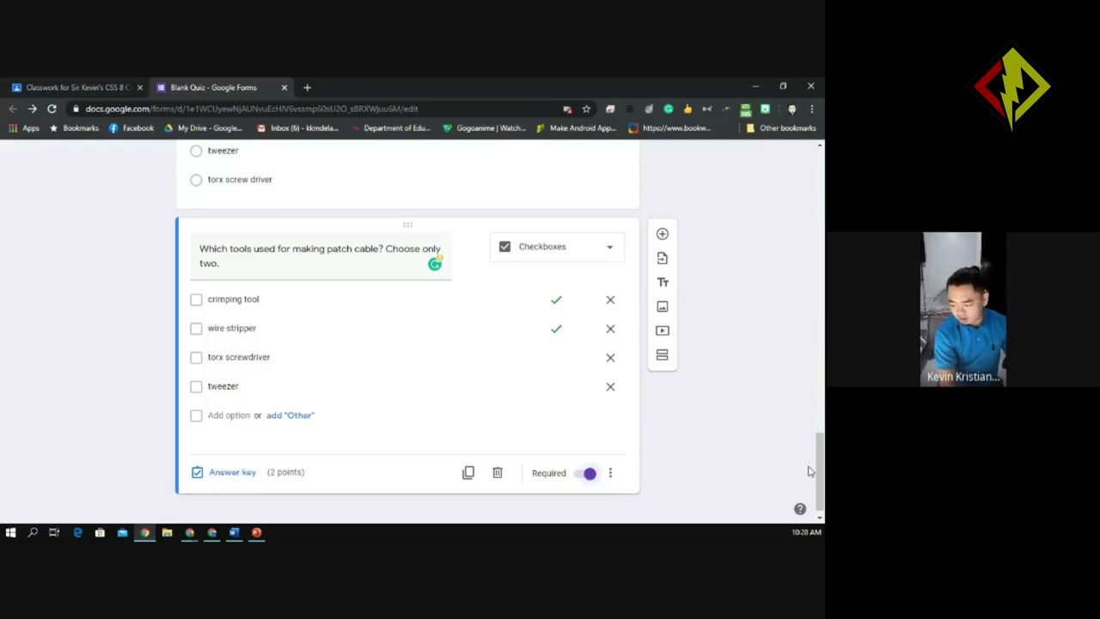
pyautogui.moveTo(818, 471); pyautogui.dragTo(819, 387)
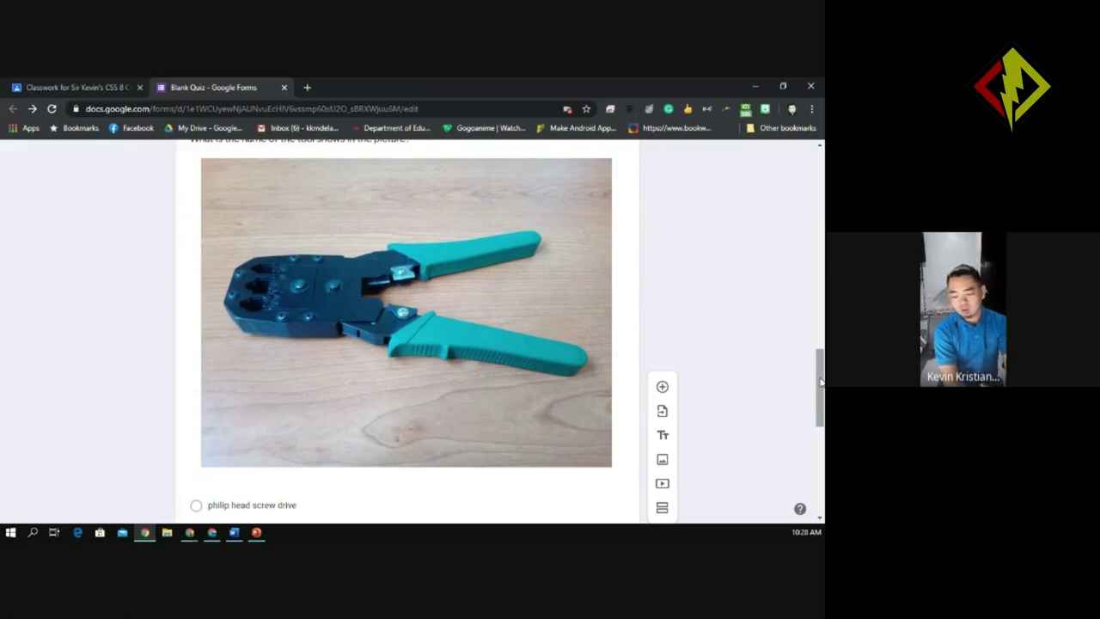
pyautogui.moveTo(821, 382); pyautogui.dragTo(823, 470)
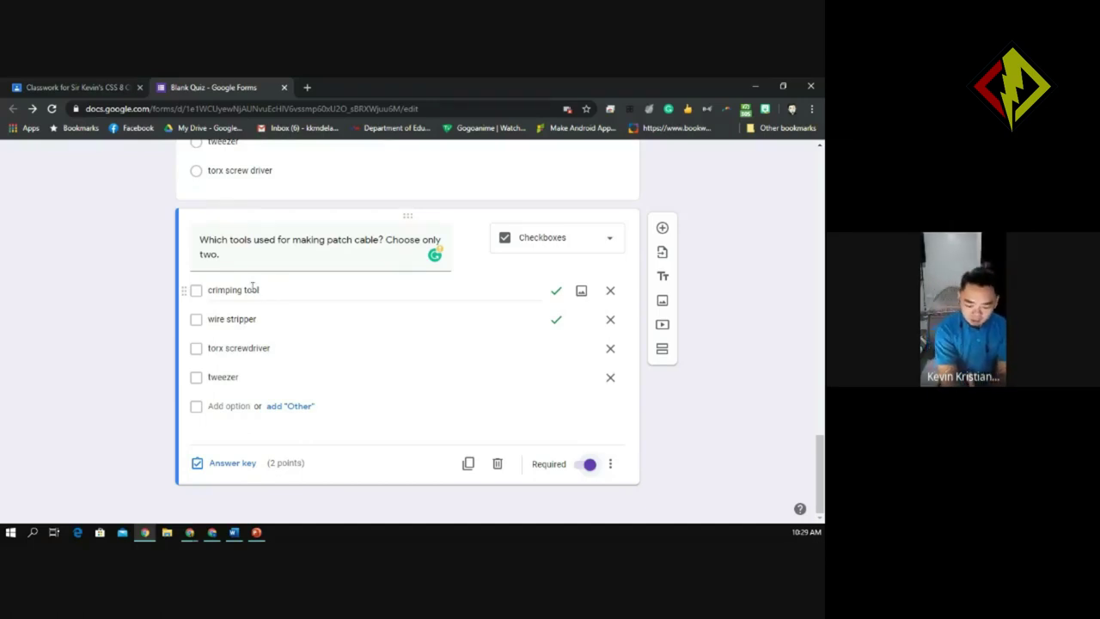
# Add a Google Image Search picture of the teal-handled crimping tool to the "crimping tool" option of the patch cable question
pyautogui.click(581, 293)
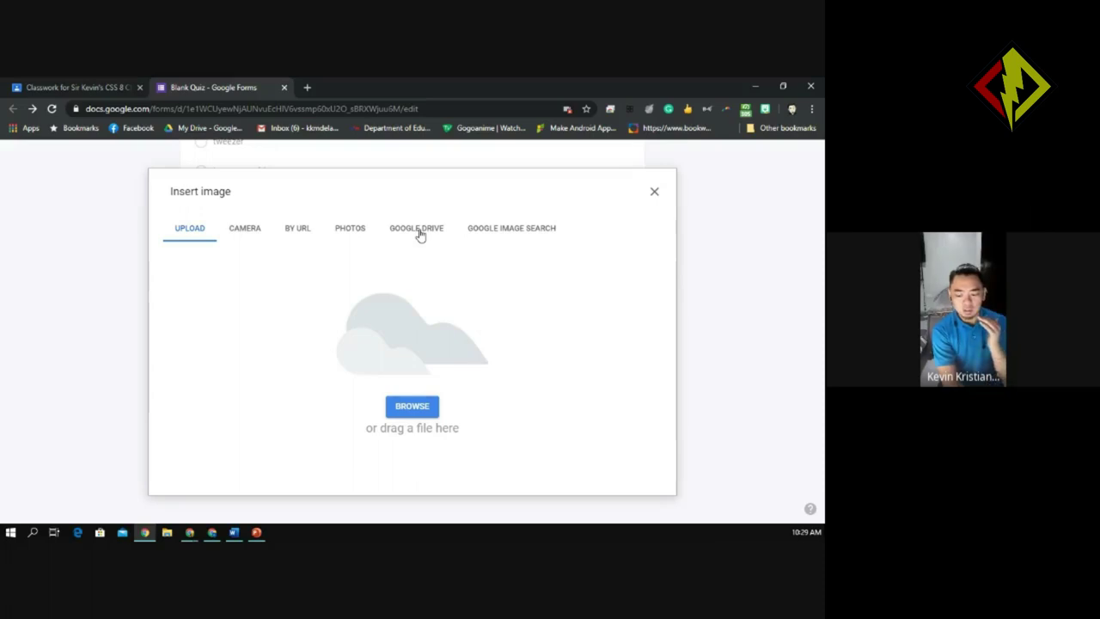
pyautogui.click(514, 231)
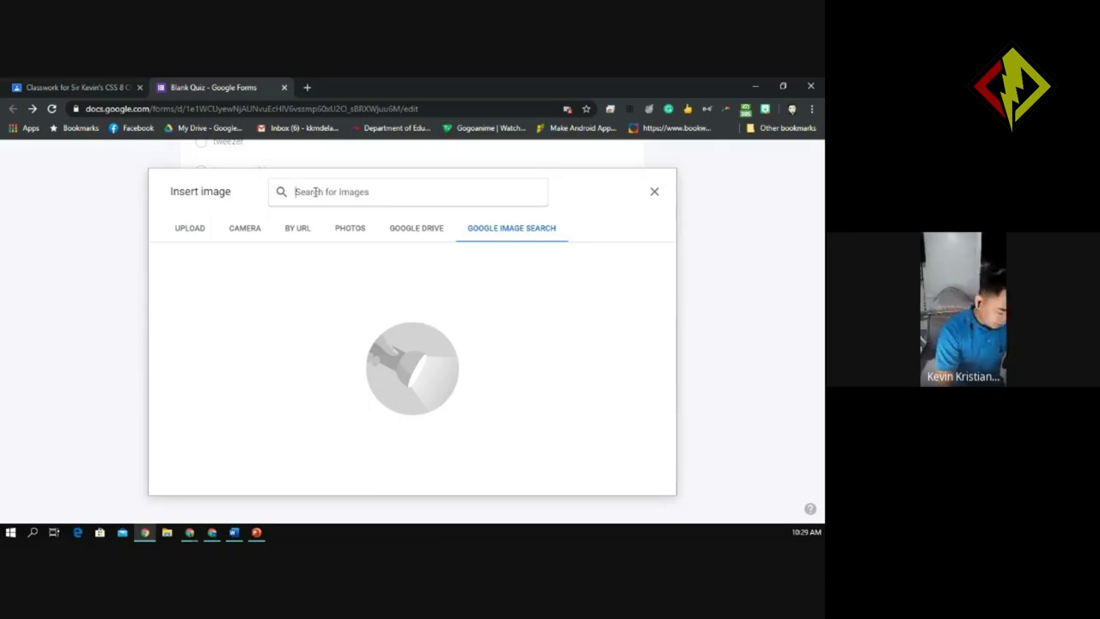
pyautogui.write('crimping tool')
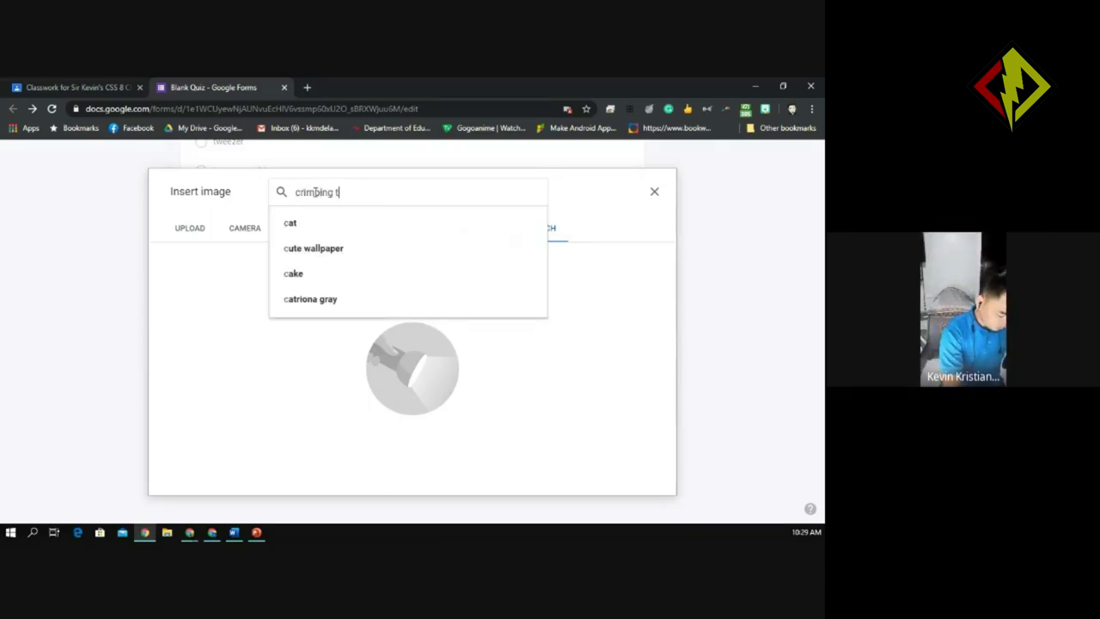
pyautogui.click(318, 227)
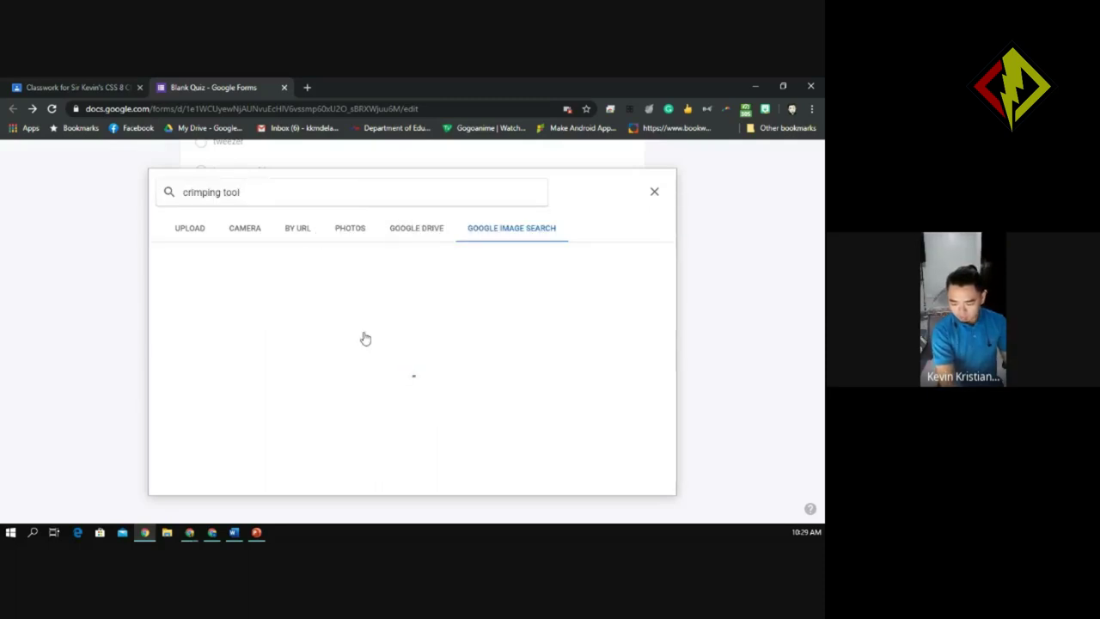
pyautogui.click(495, 373)
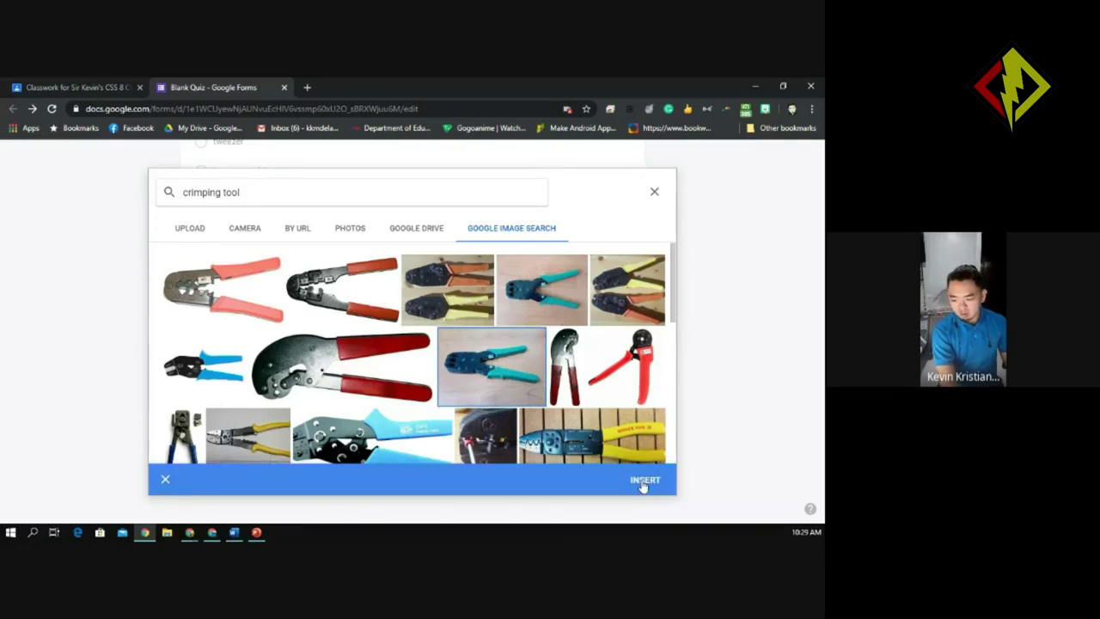
pyautogui.click(655, 194)
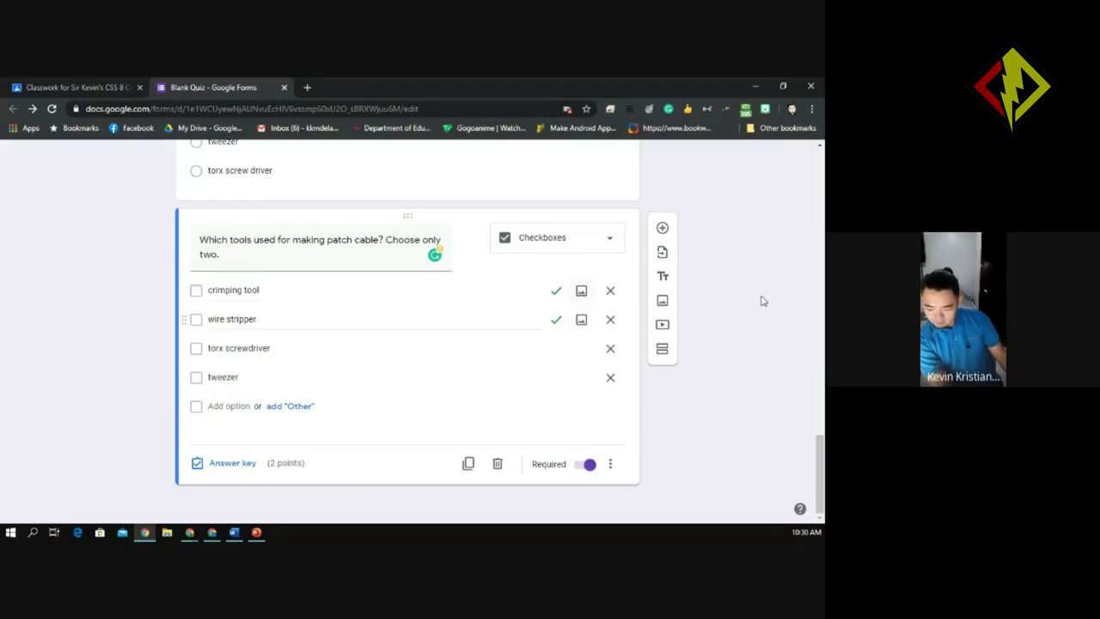
pyautogui.click(582, 294)
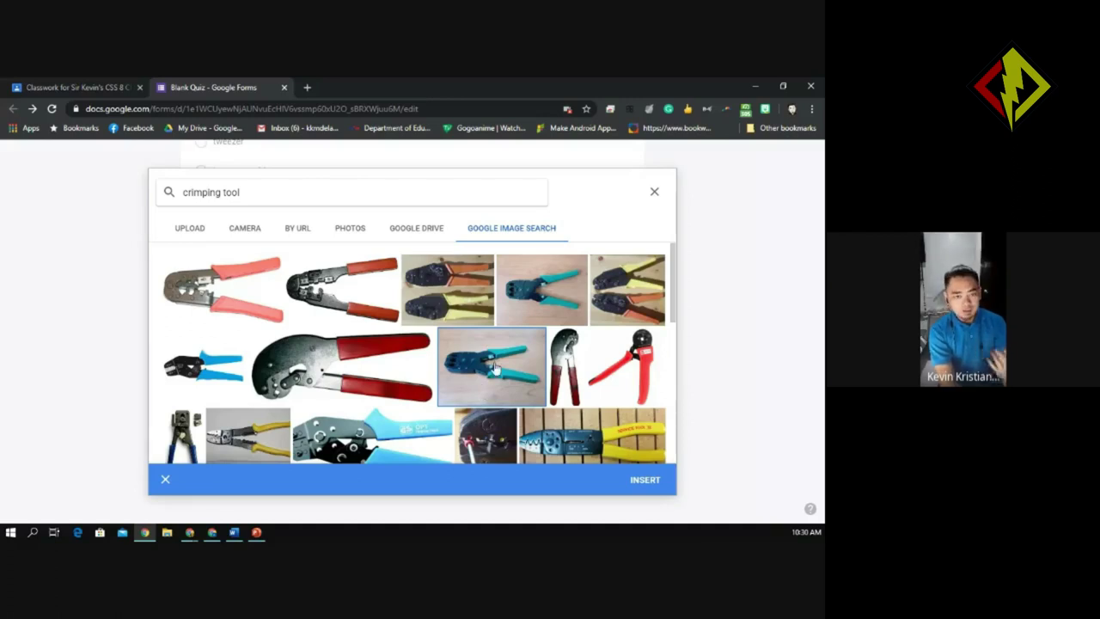
pyautogui.click(646, 481)
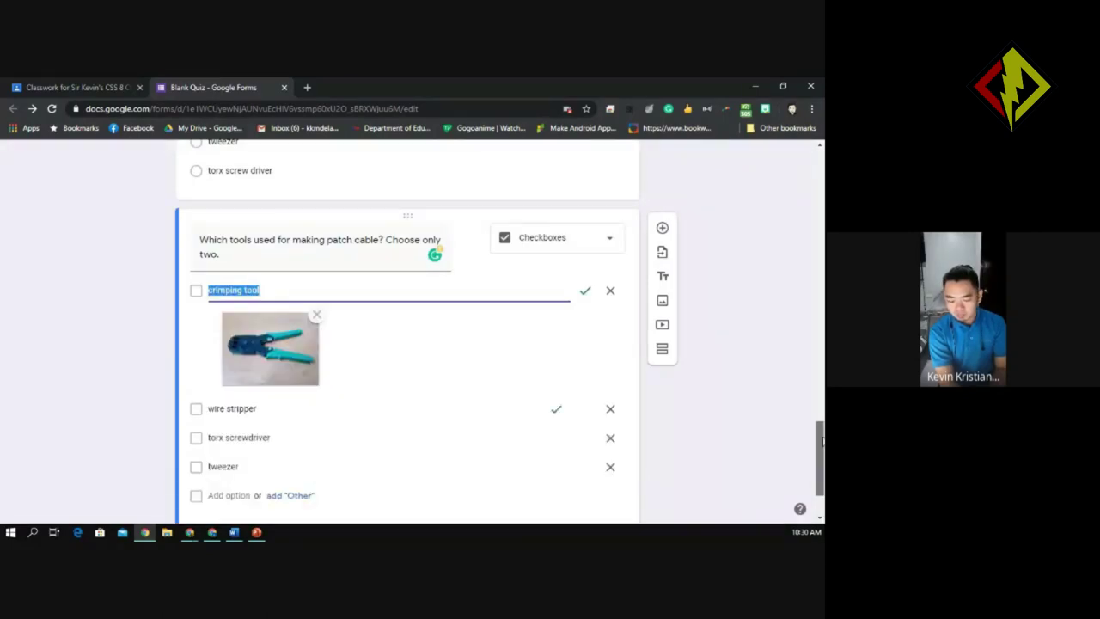
# Add a Google Image Search picture of the yellow wire stripper to the "wire stripper" answer option
pyautogui.moveTo(821, 441); pyautogui.dragTo(821, 449)
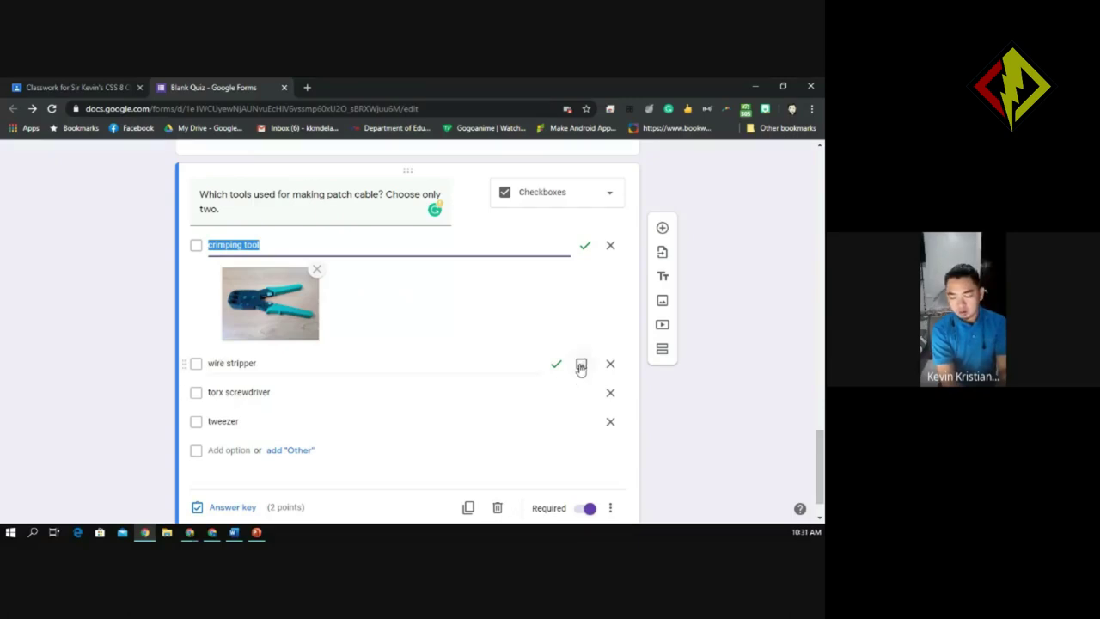
pyautogui.click(581, 366)
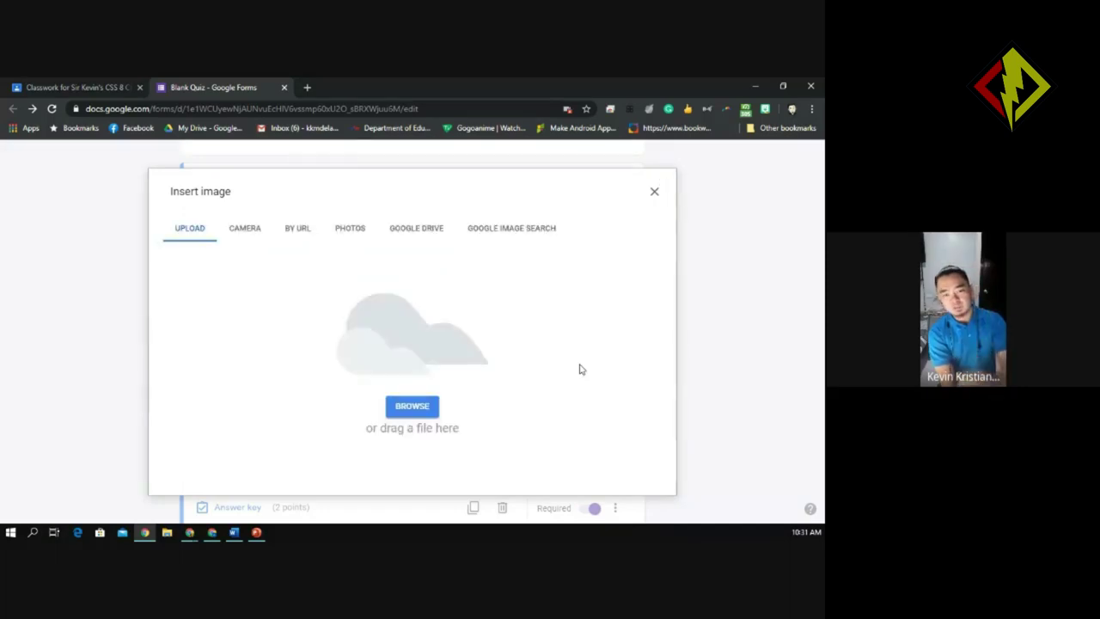
pyautogui.click(488, 232)
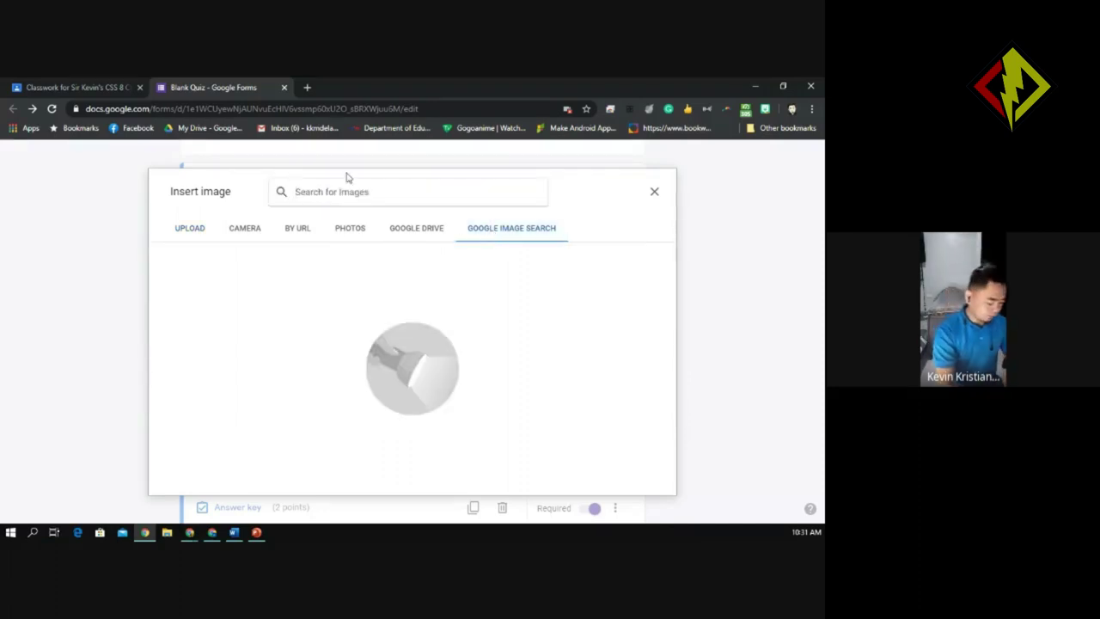
pyautogui.write('wire stripper')
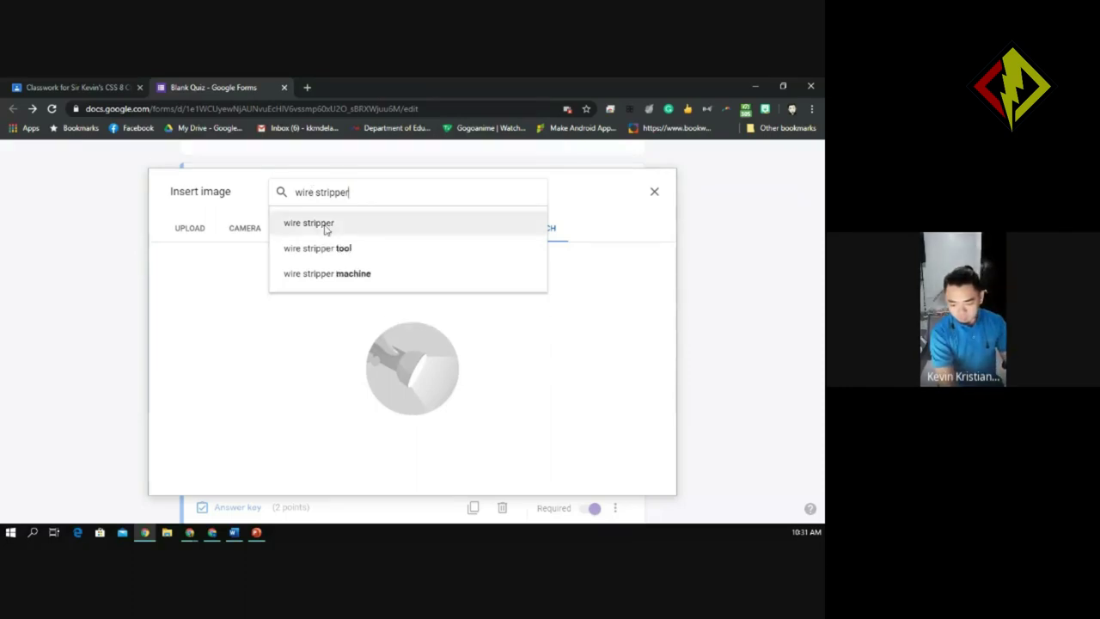
pyautogui.click(325, 226)
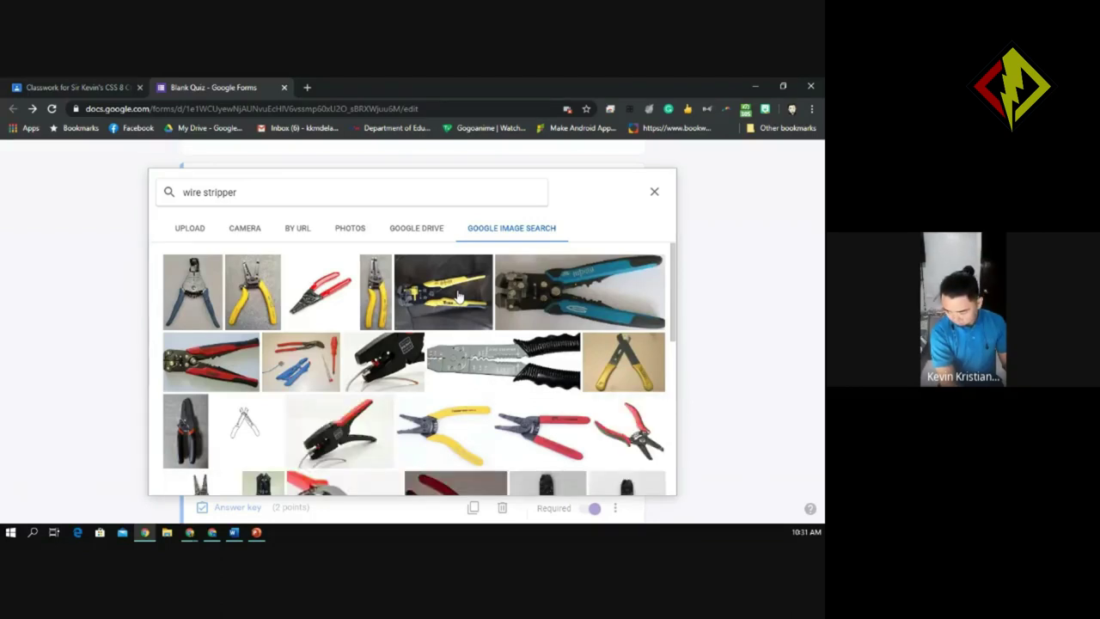
pyautogui.scroll(-3, 458, 297)
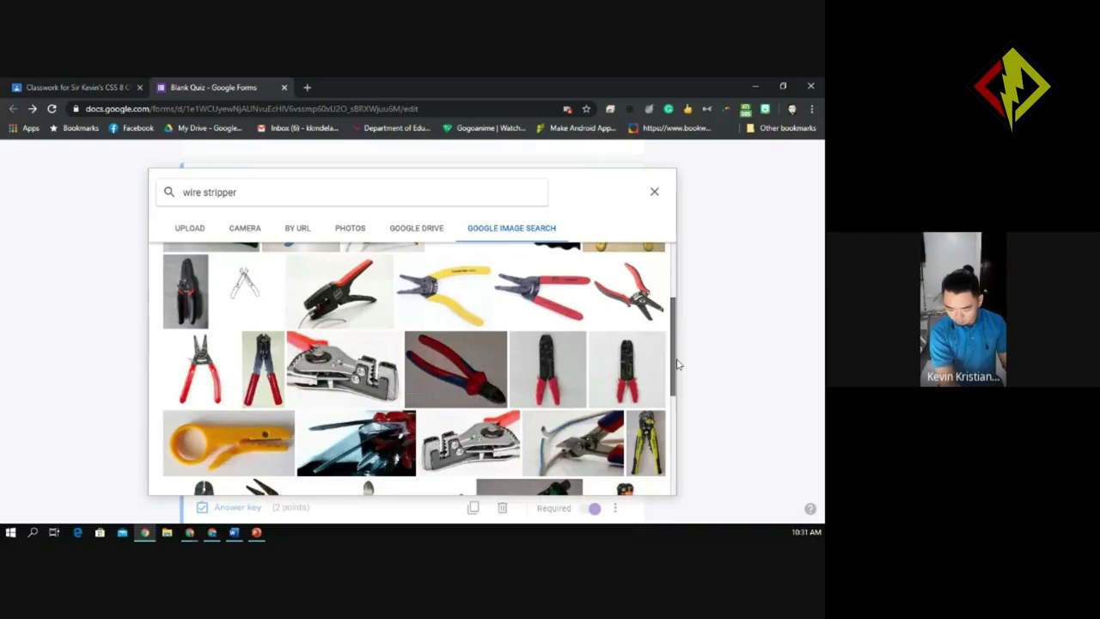
pyautogui.scroll(-2, 251, 362)
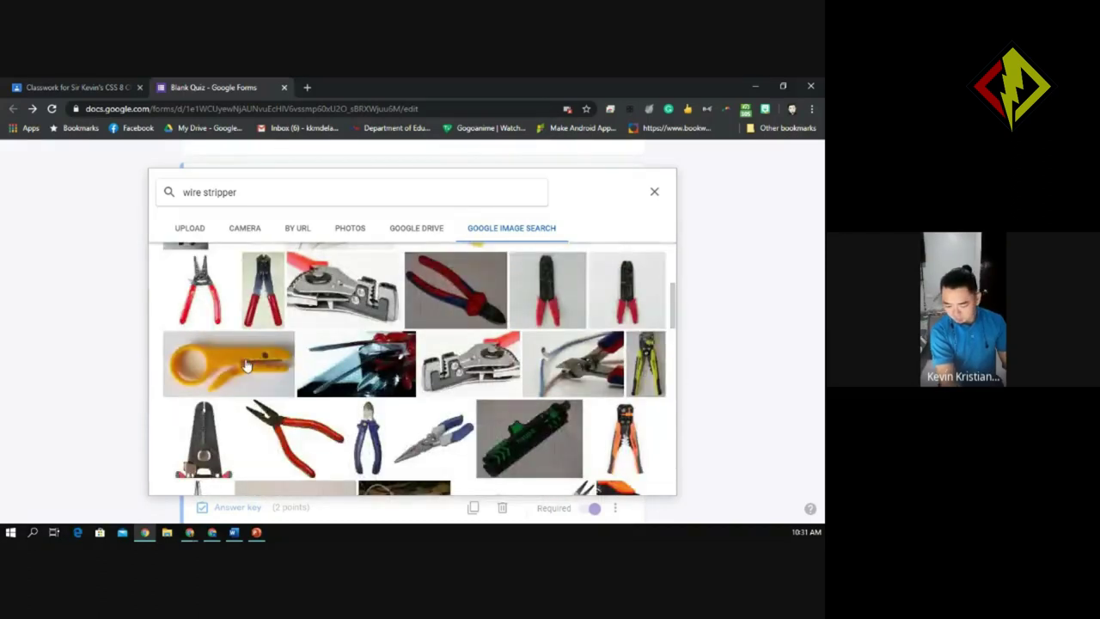
pyautogui.click(250, 361)
pyautogui.click(645, 479)
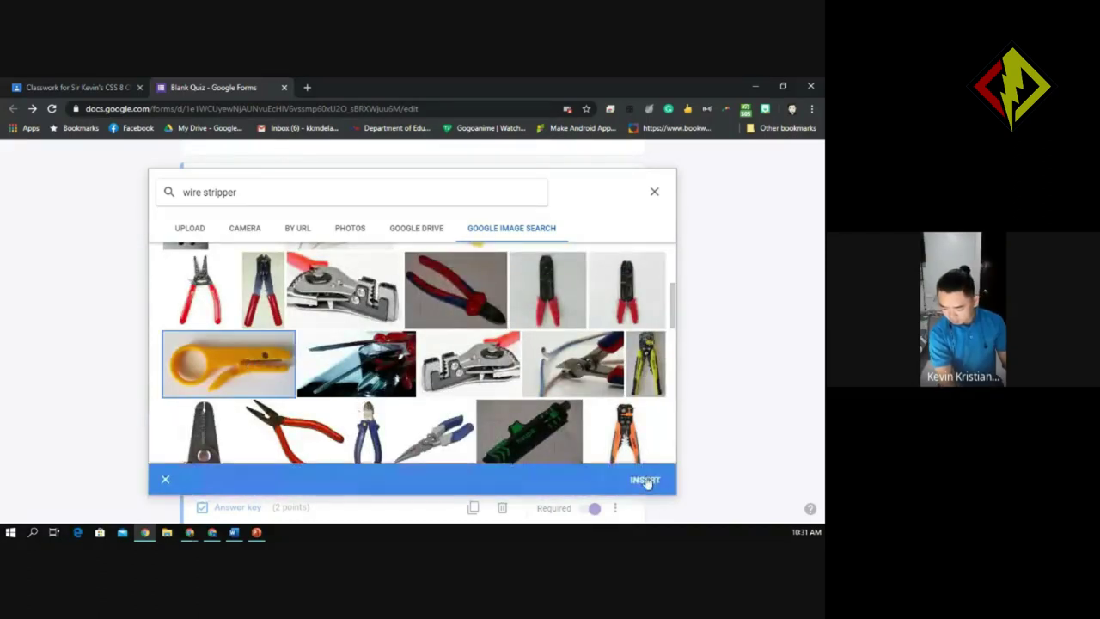
pyautogui.click(524, 361)
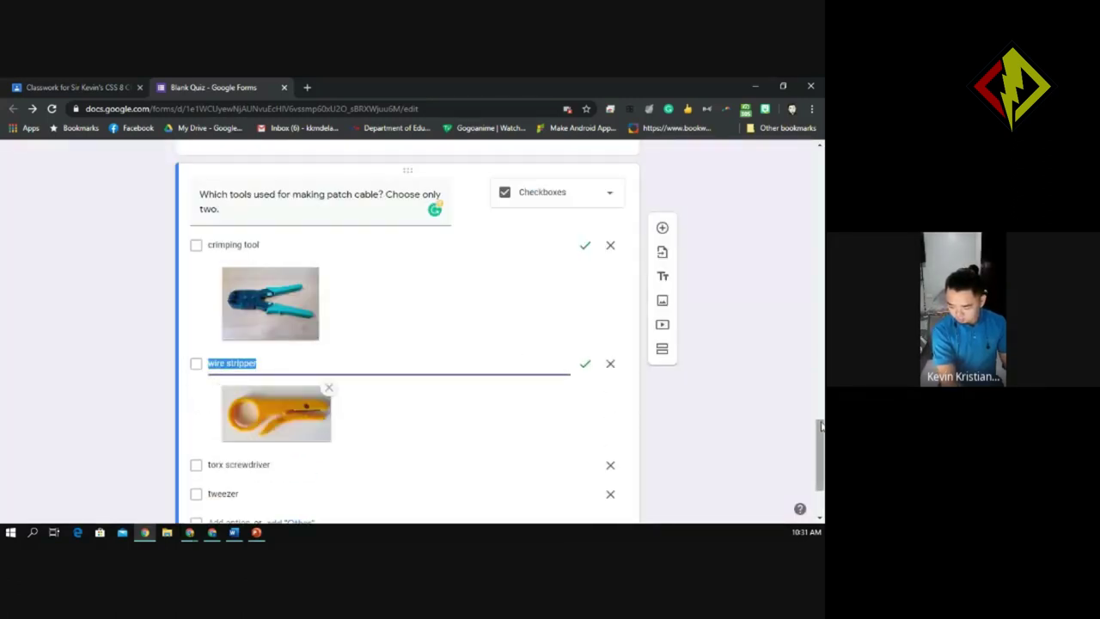
# Add the close-up torx tip picture from a Google Image Search for "torx screwdriver" to the "torx screwdriver" option
pyautogui.scroll(-2, 821, 434)
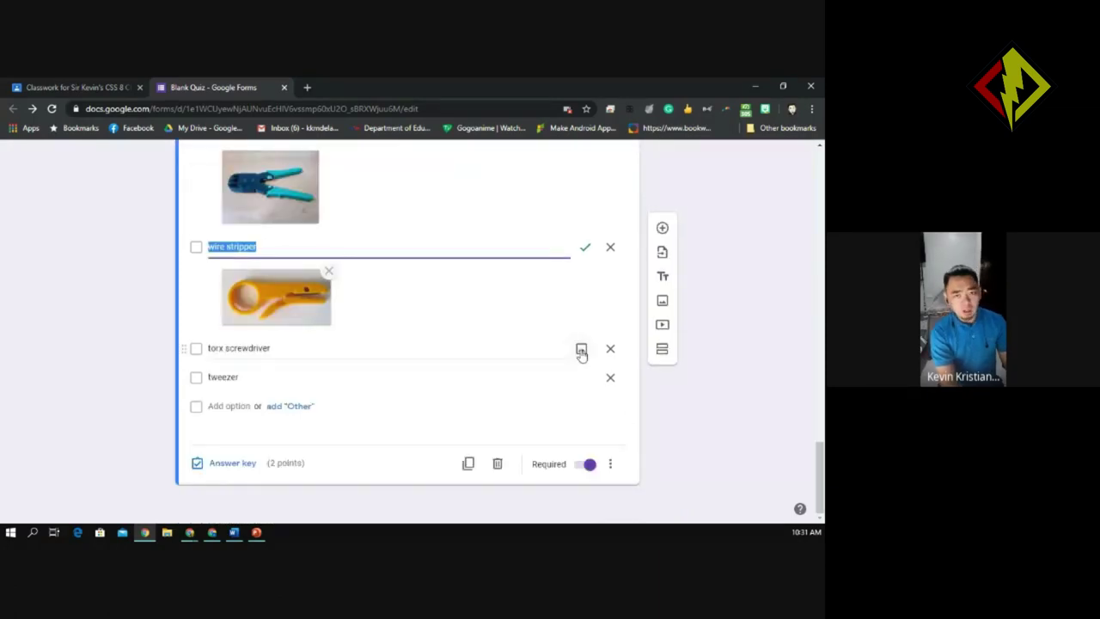
pyautogui.click(581, 350)
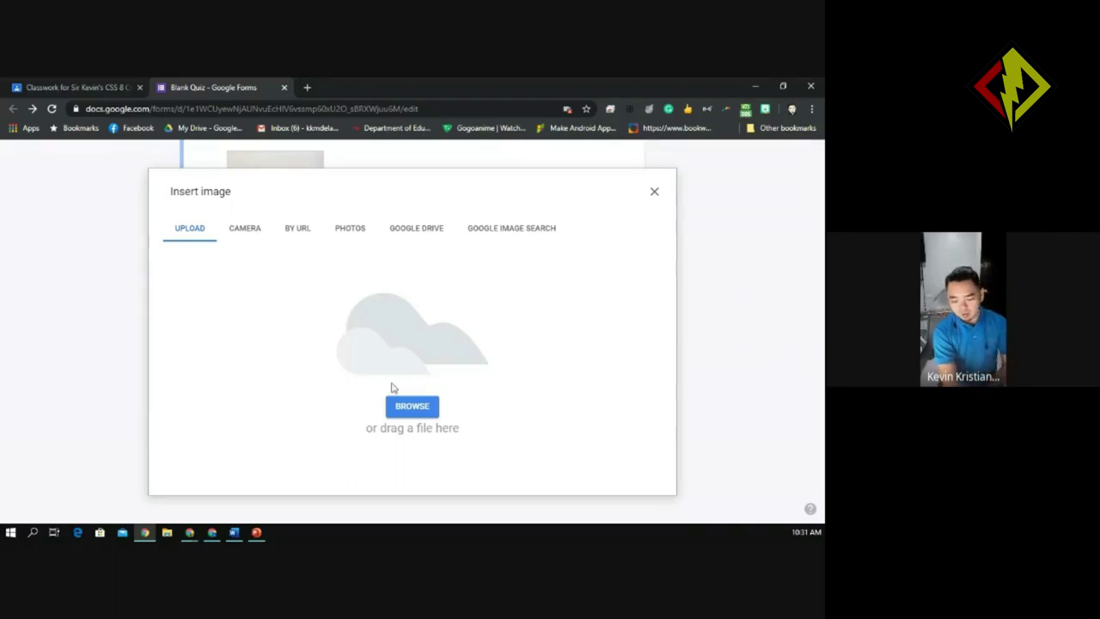
pyautogui.click(497, 231)
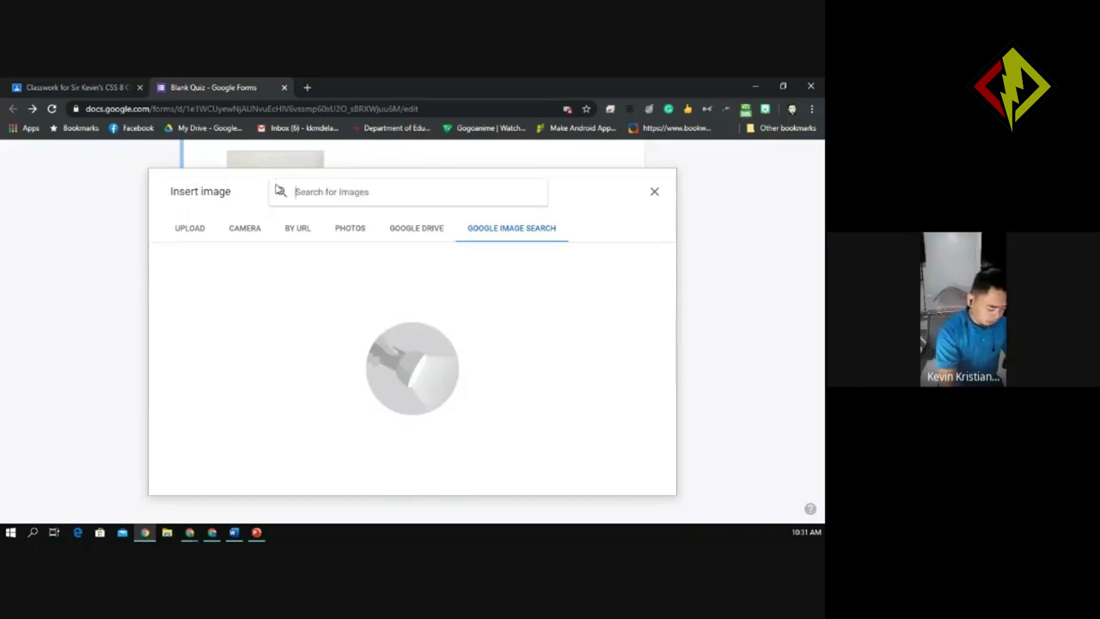
pyautogui.write('torx')
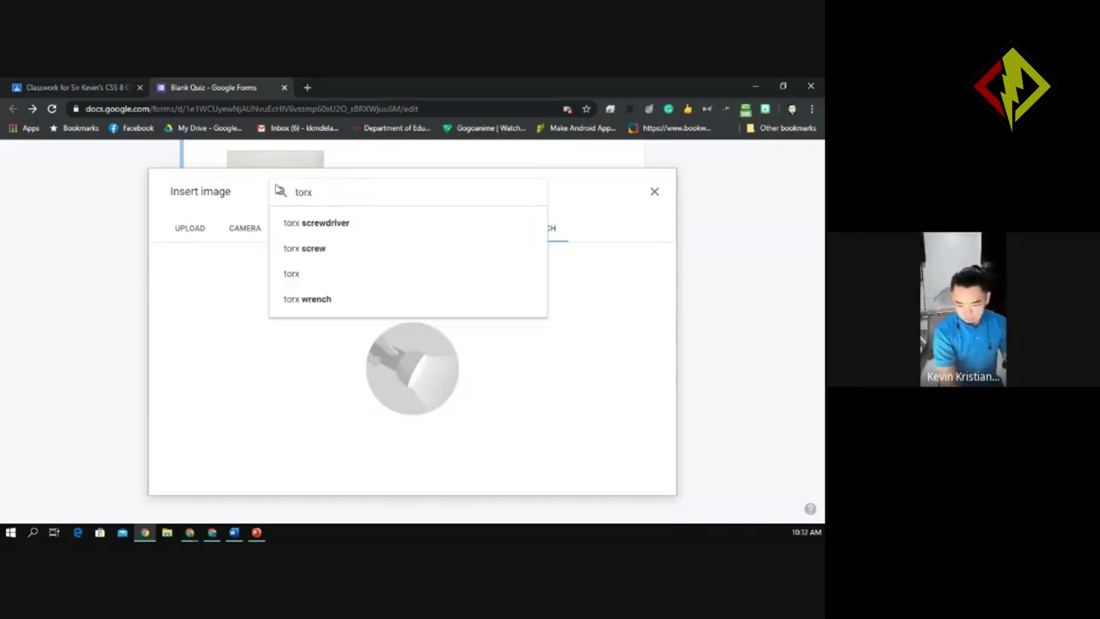
pyautogui.click(332, 225)
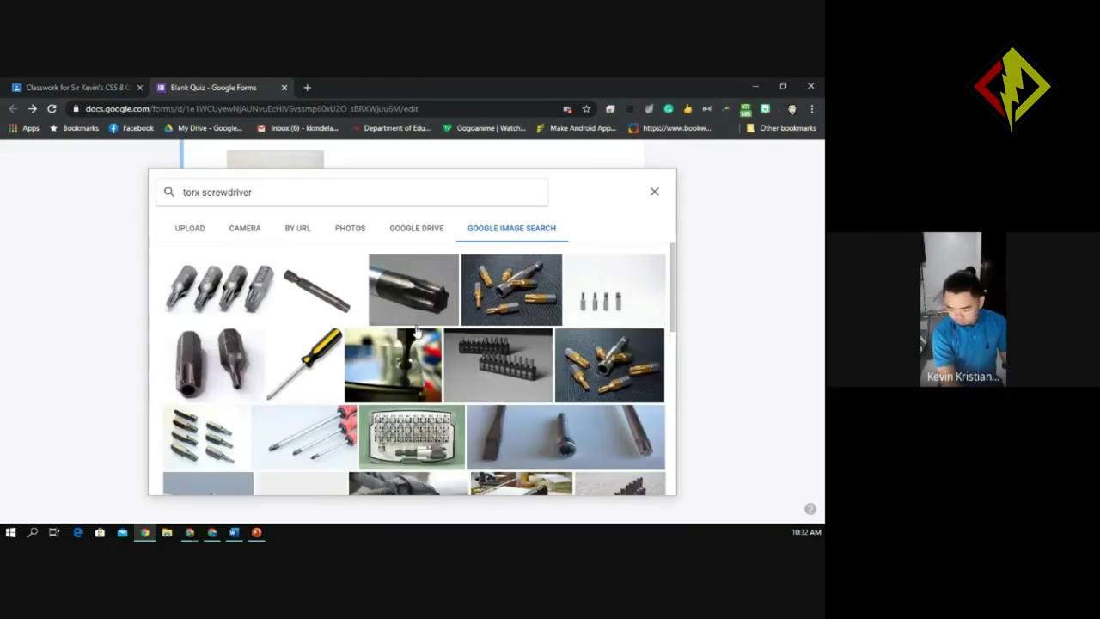
pyautogui.moveTo(676, 328); pyautogui.dragTo(671, 351)
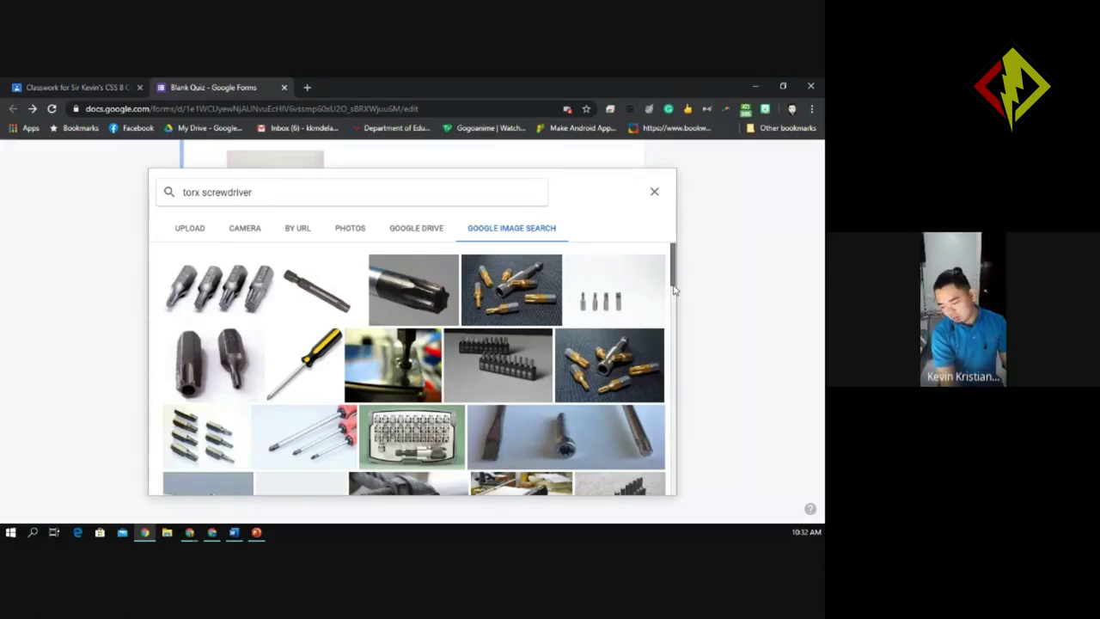
pyautogui.scroll(-2, 675, 291)
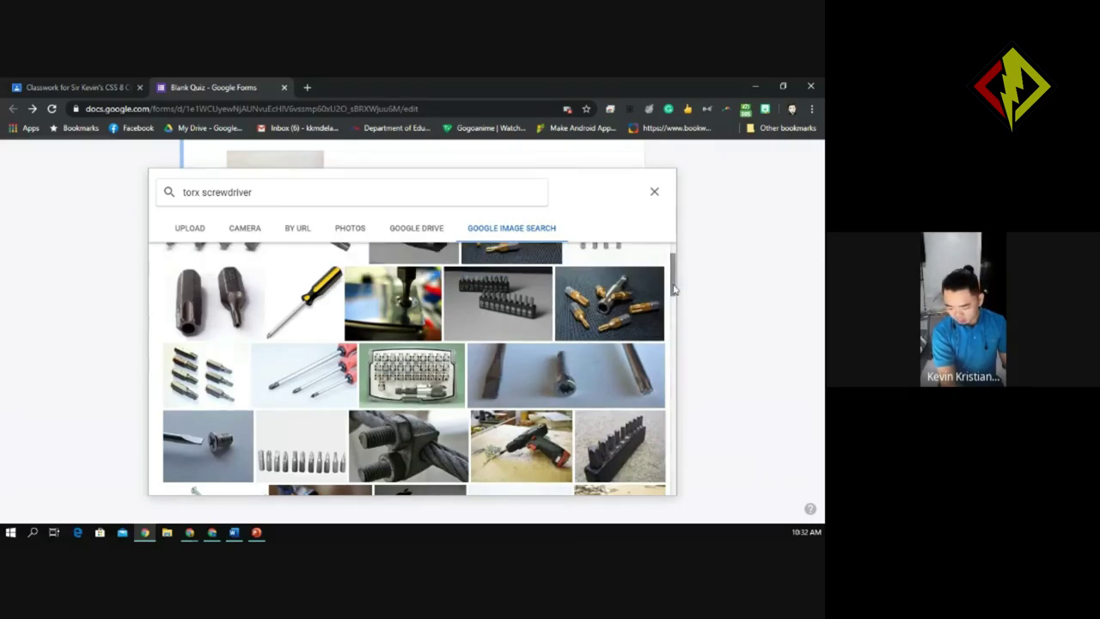
pyautogui.moveTo(675, 291)
pyautogui.mouseDown()
pyautogui.moveTo(677, 313)
pyautogui.moveTo(676, 279)
pyautogui.mouseUp()
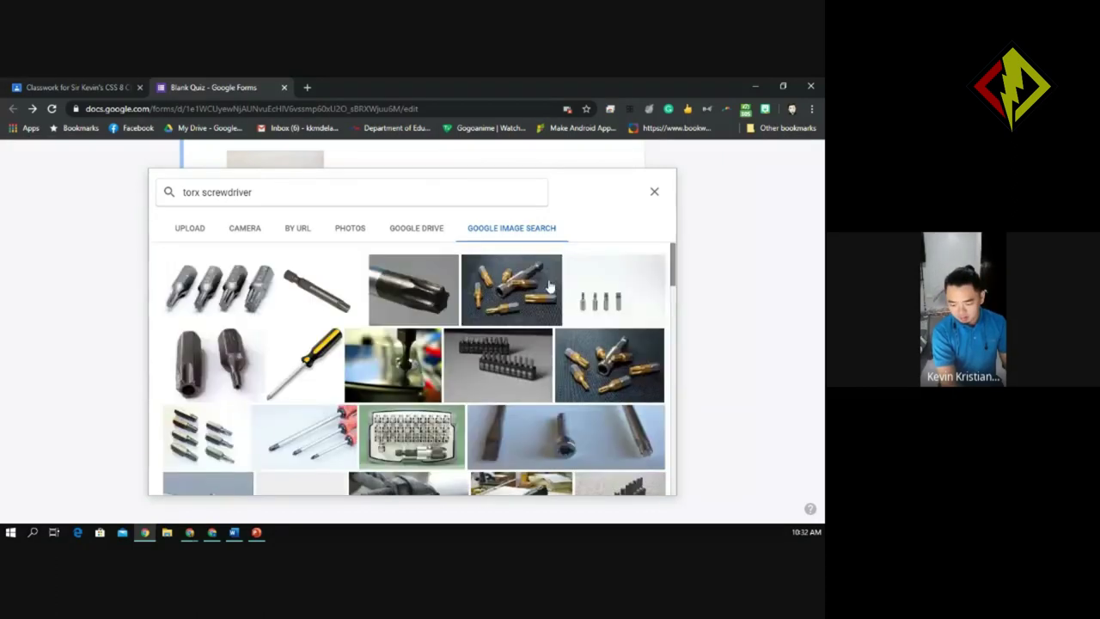
pyautogui.click(404, 308)
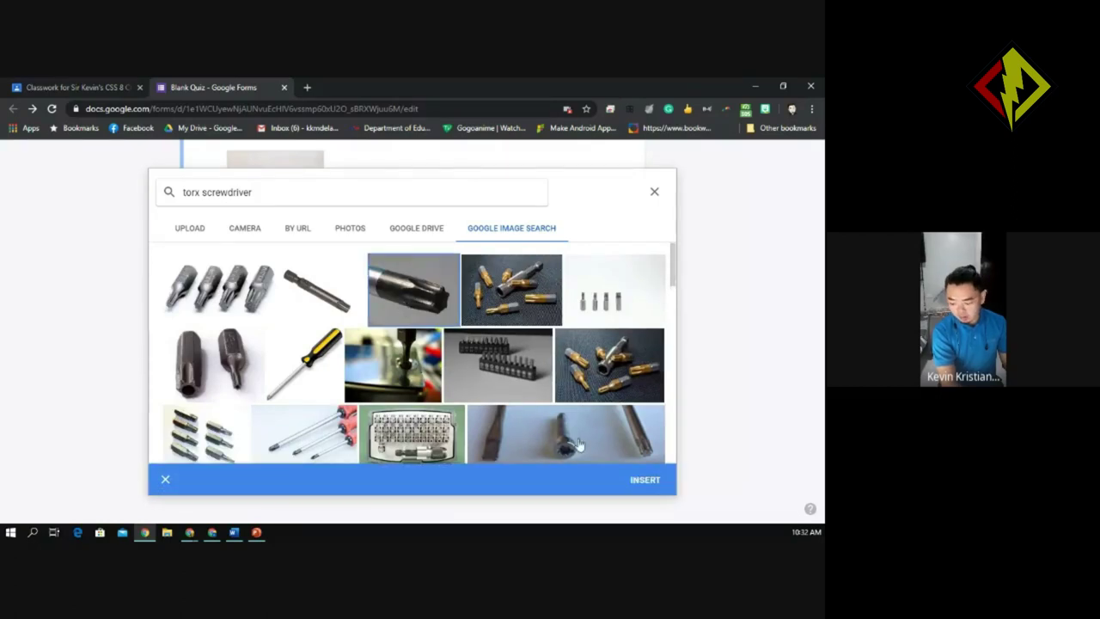
pyautogui.click(645, 479)
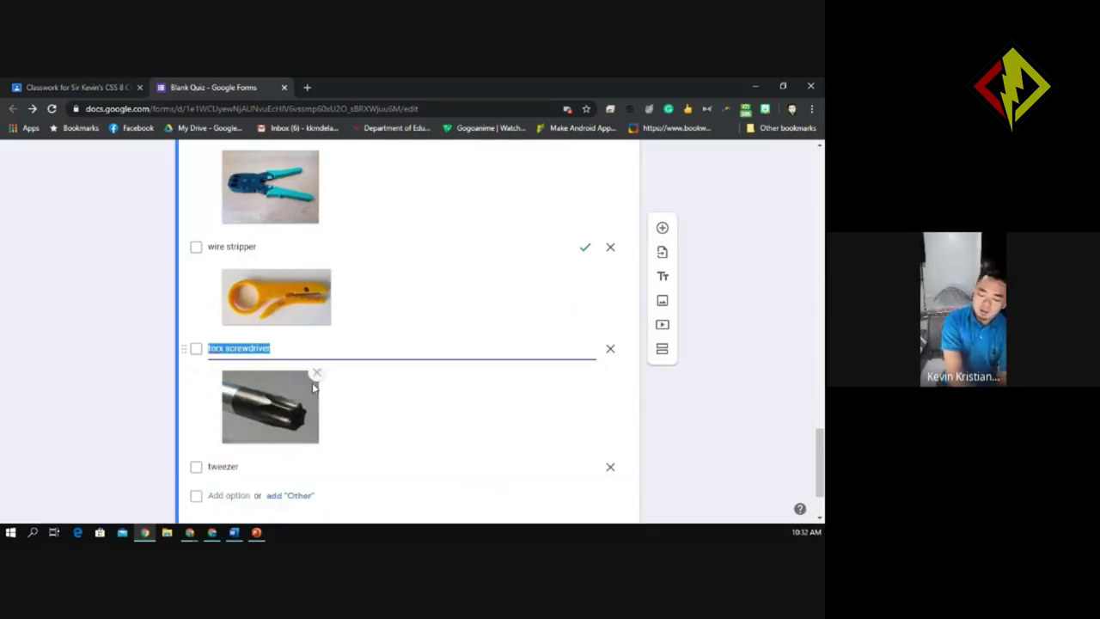
# Add the picture of black curved-tip tweezers from a Google Image Search for "tweezers" to the "tweezer" option
pyautogui.scroll(-2, 516, 447)
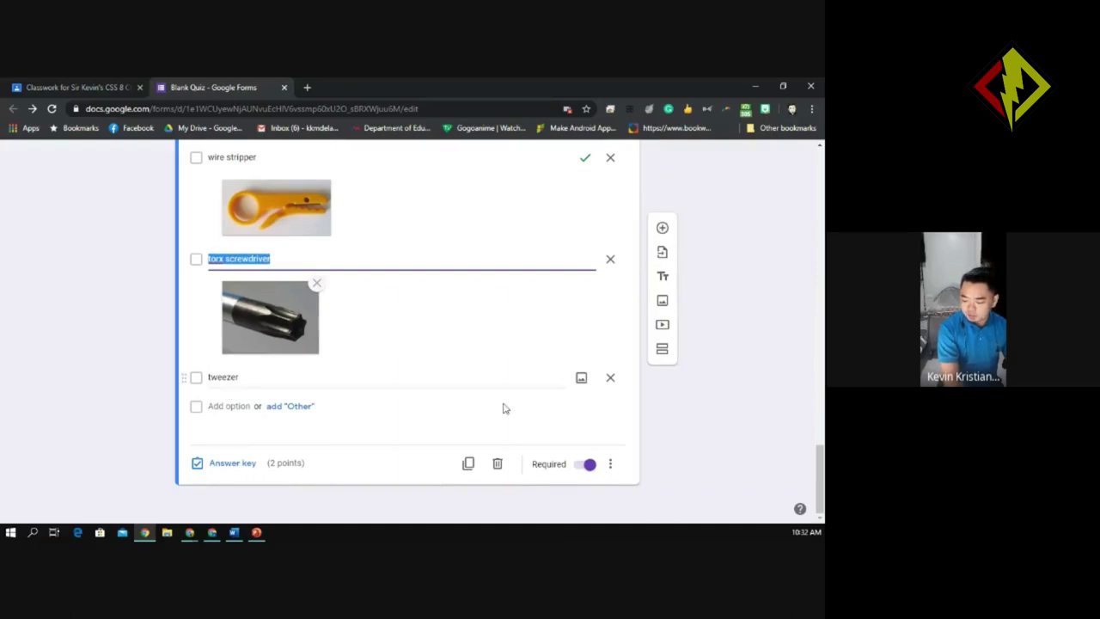
pyautogui.click(582, 378)
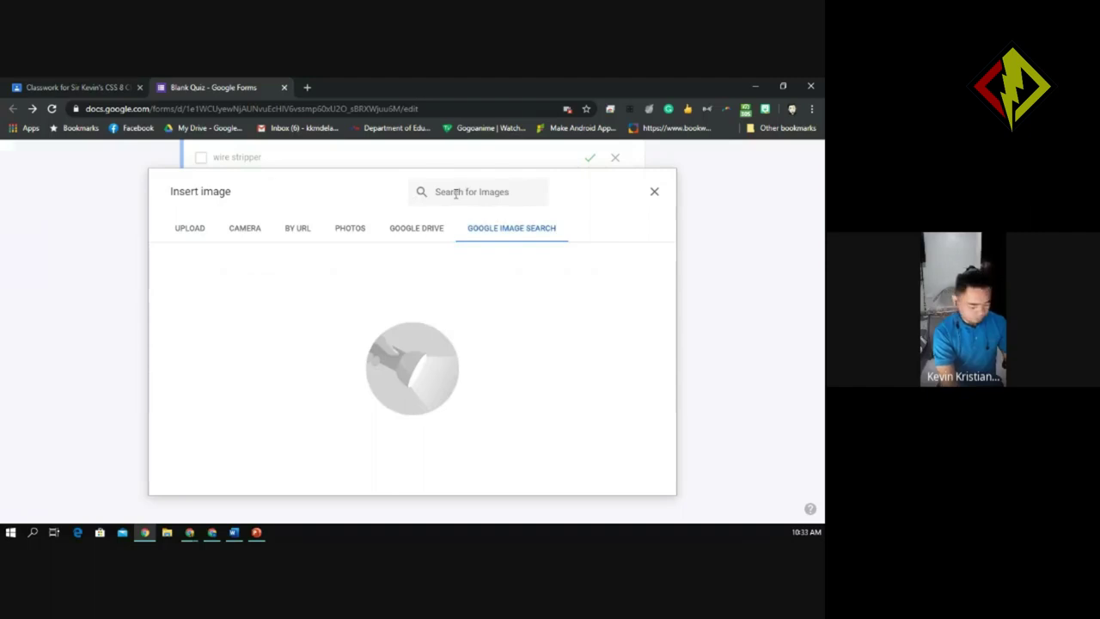
pyautogui.click(456, 193)
pyautogui.write('twee')
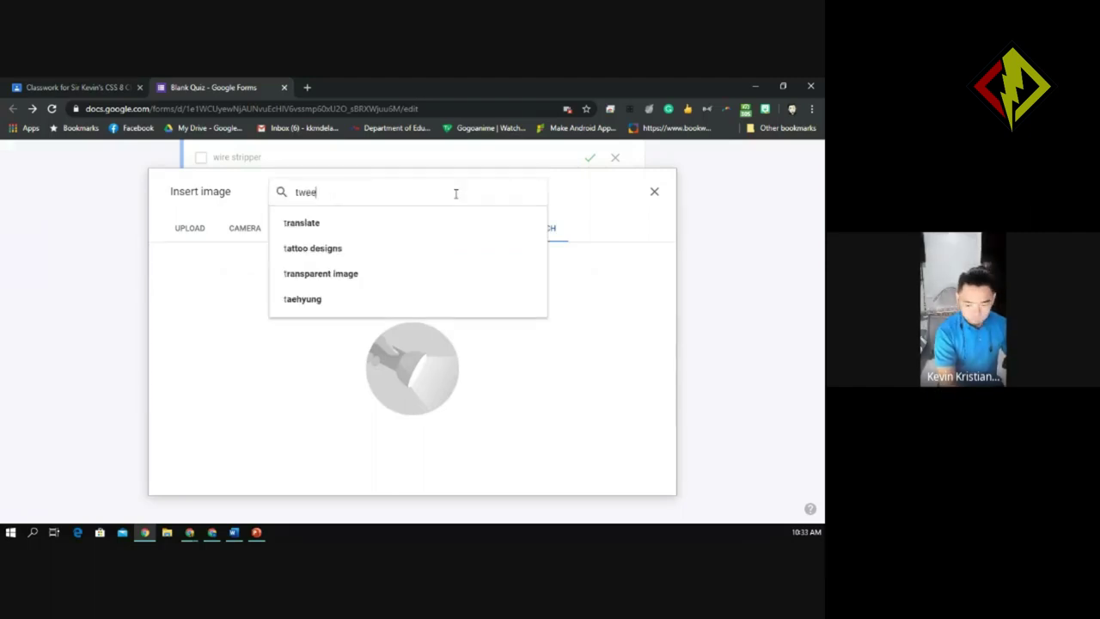
pyautogui.write('zer')
pyautogui.click(356, 225)
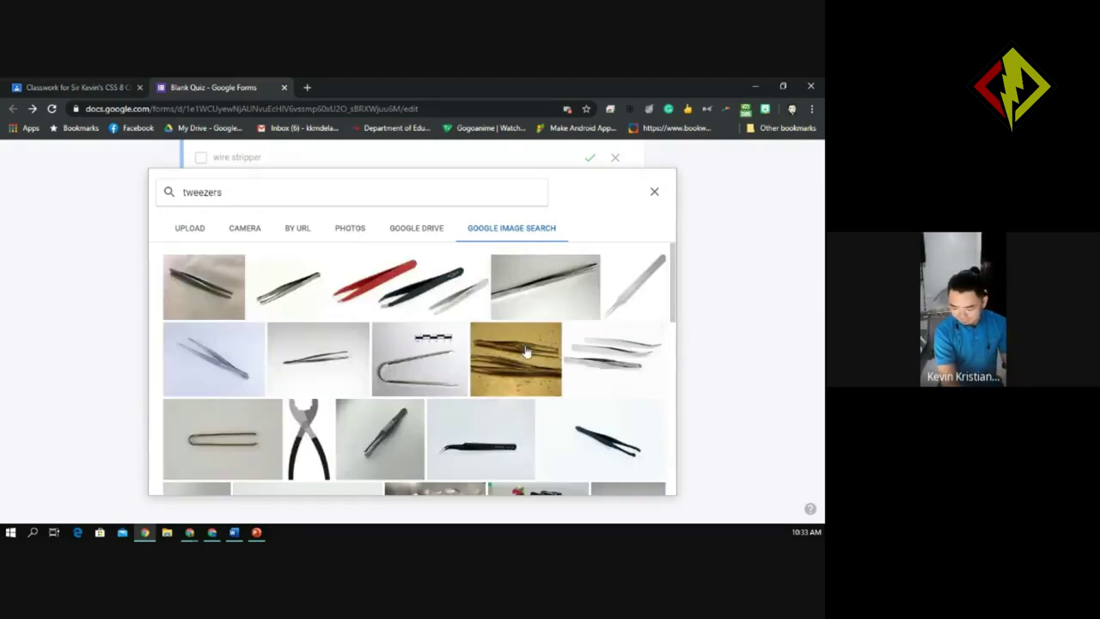
pyautogui.moveTo(673, 315); pyautogui.dragTo(674, 346)
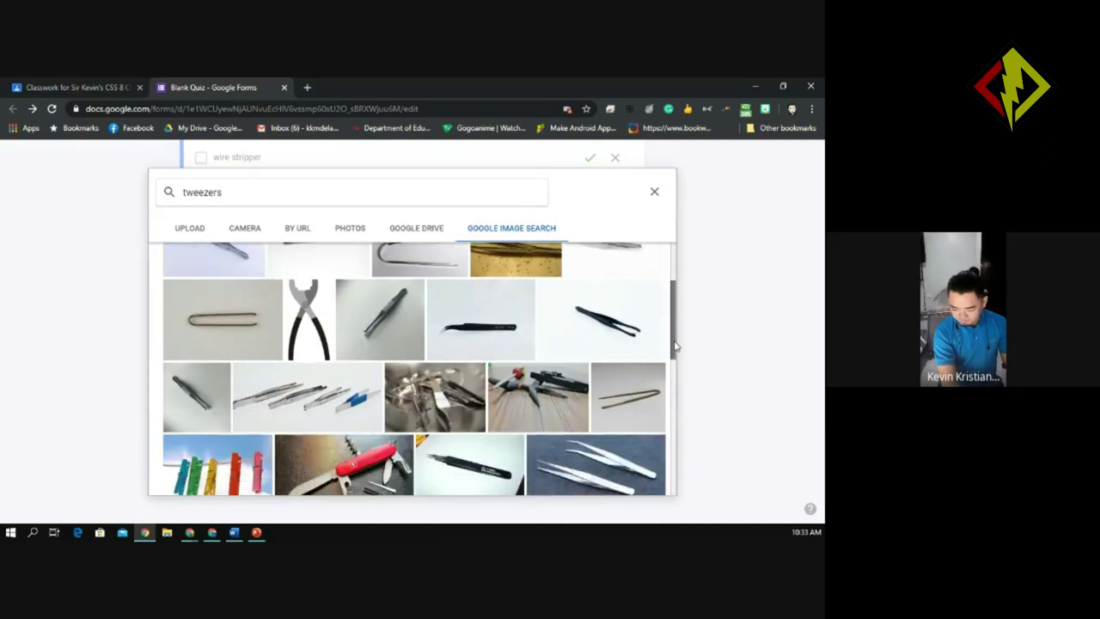
pyautogui.click(489, 338)
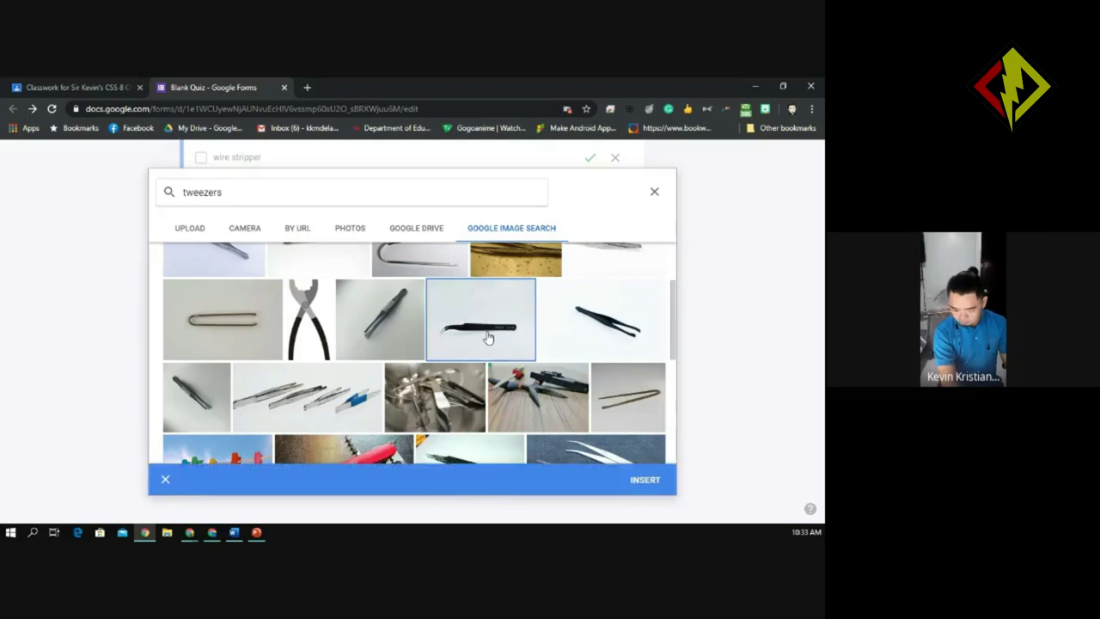
pyautogui.click(645, 479)
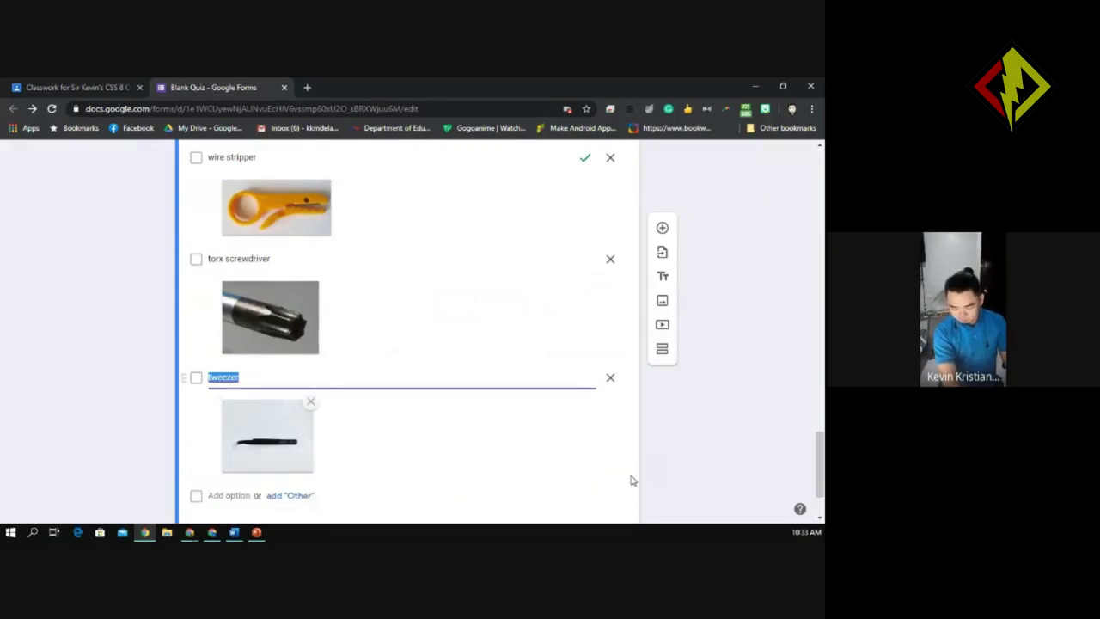
# Replace the "tweezer" option's picture with the search result showing two white tweezers on a dark blue background
pyautogui.click(312, 405)
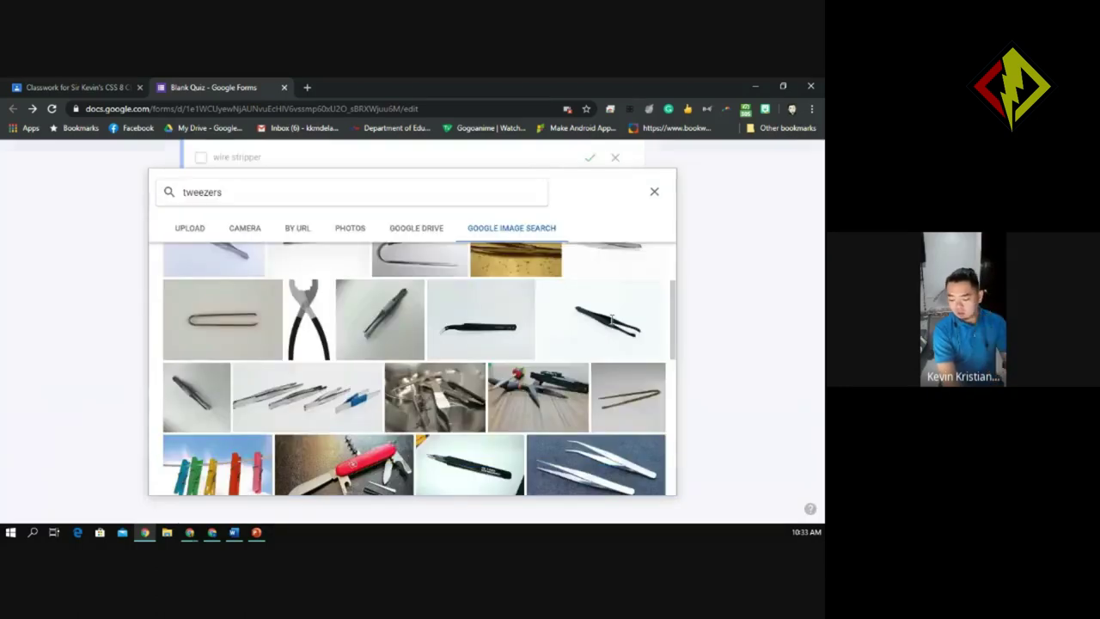
pyautogui.press('Escape')
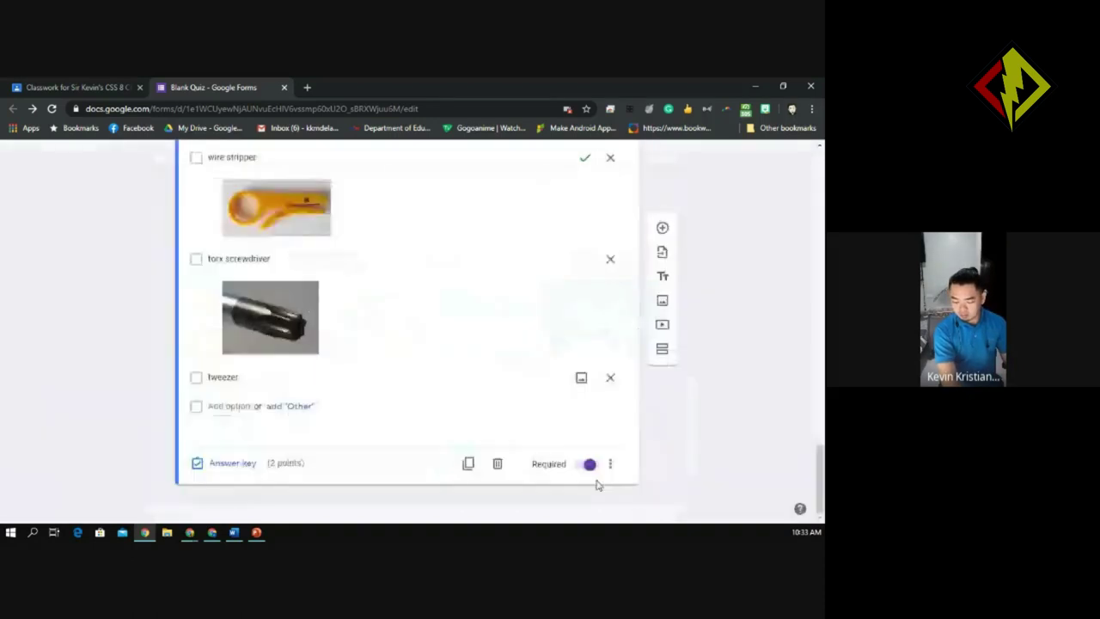
pyautogui.click(592, 383)
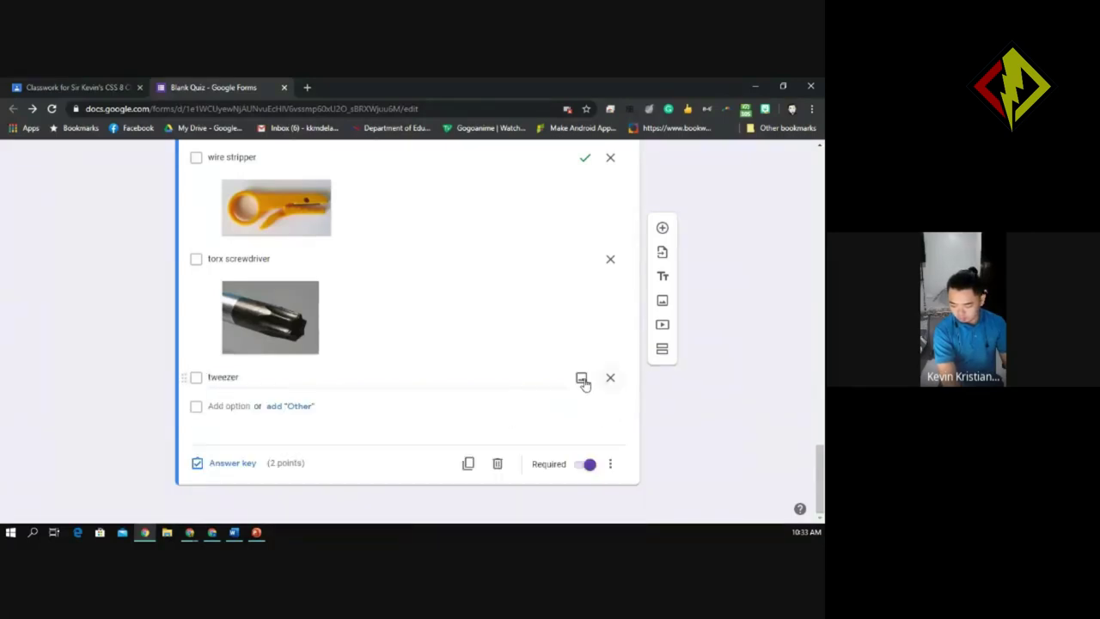
pyautogui.click(582, 380)
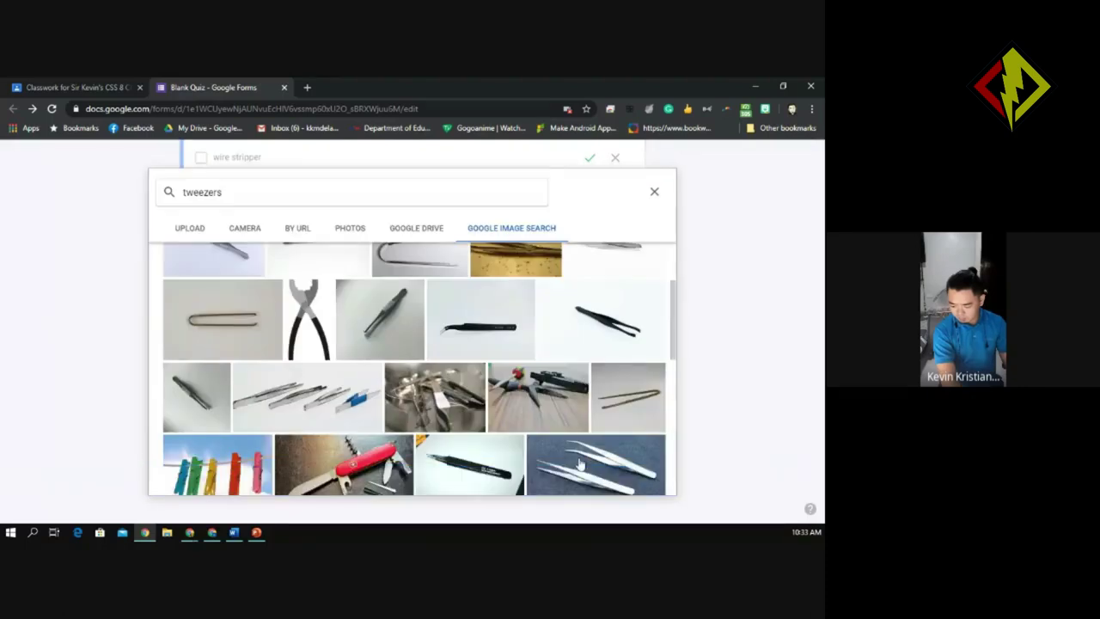
pyautogui.scroll(-1, 579, 468)
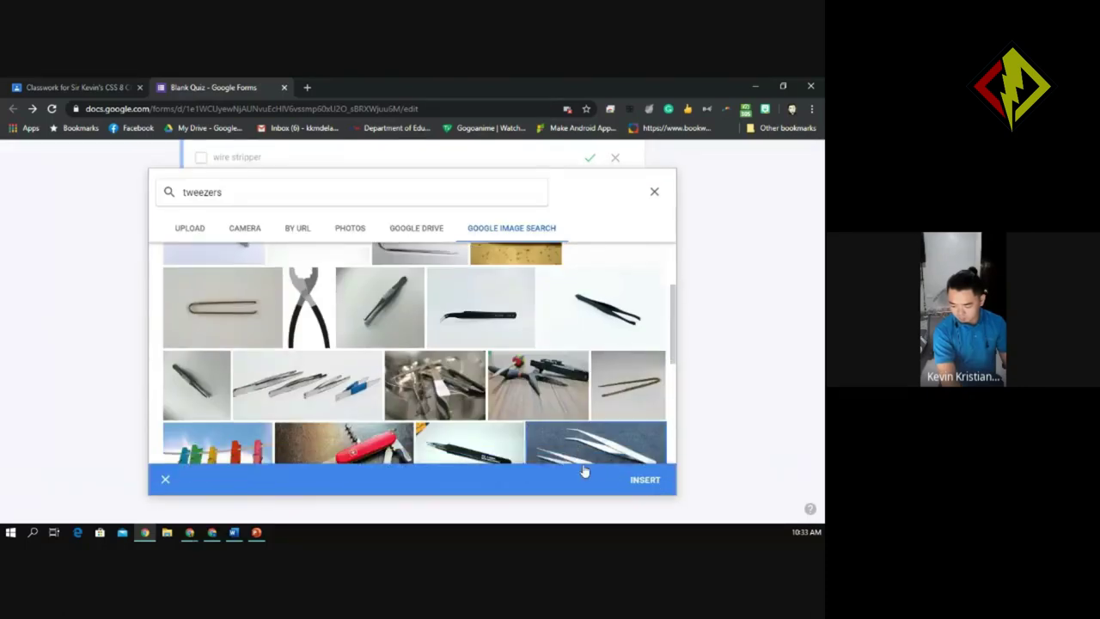
pyautogui.click(645, 488)
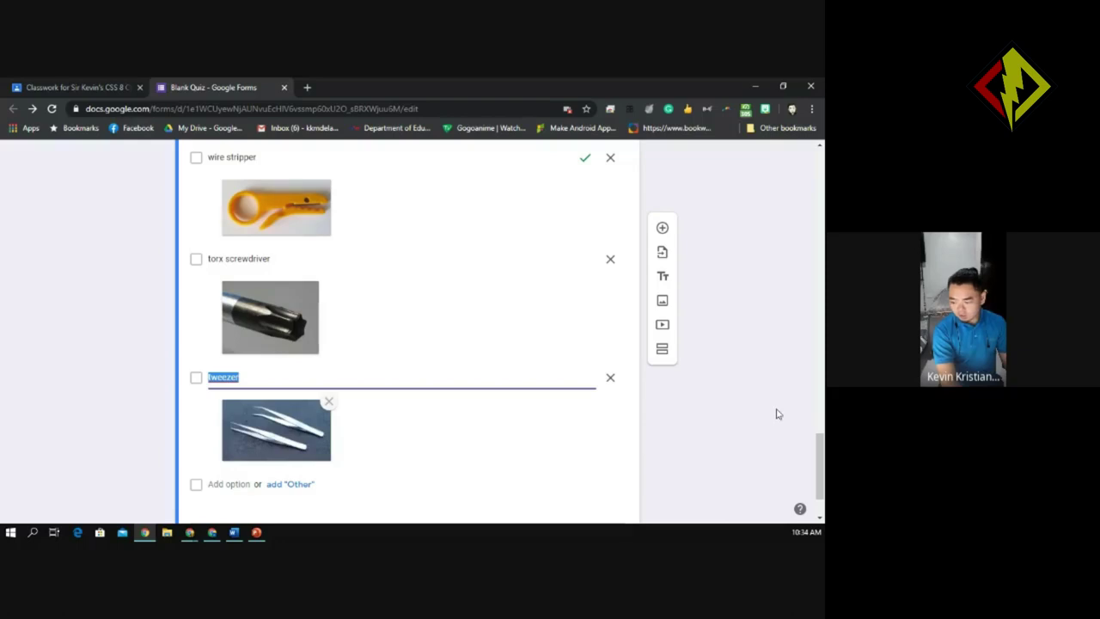
# Review the patch cable question's answer key, including its correct answers, points and feedback, and return to the question
pyautogui.moveTo(821, 435); pyautogui.dragTo(821, 471)
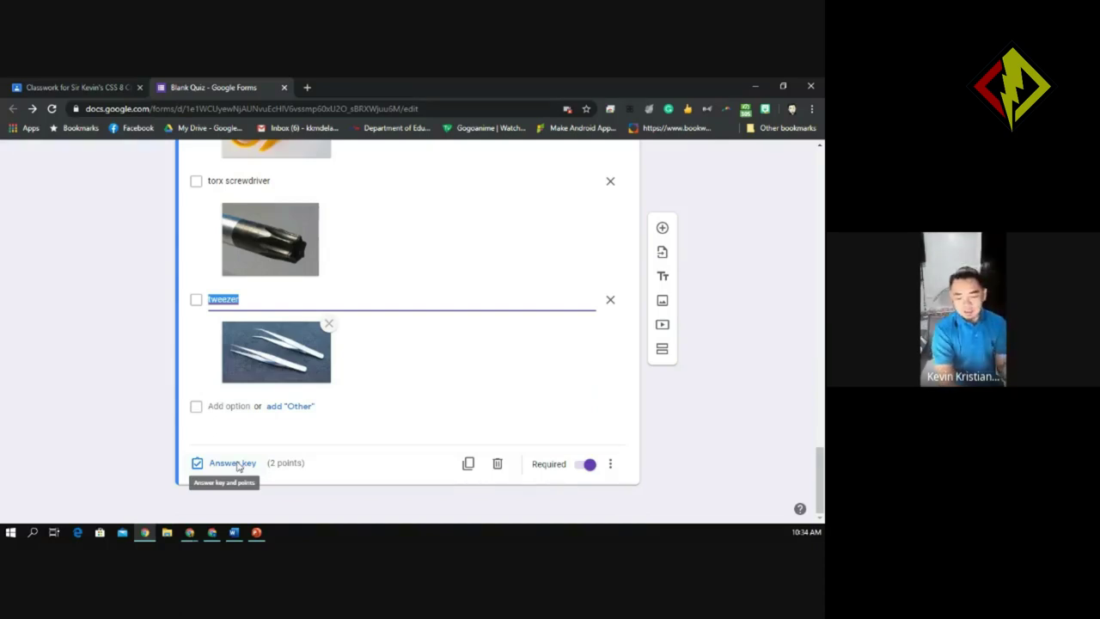
pyautogui.click(237, 465)
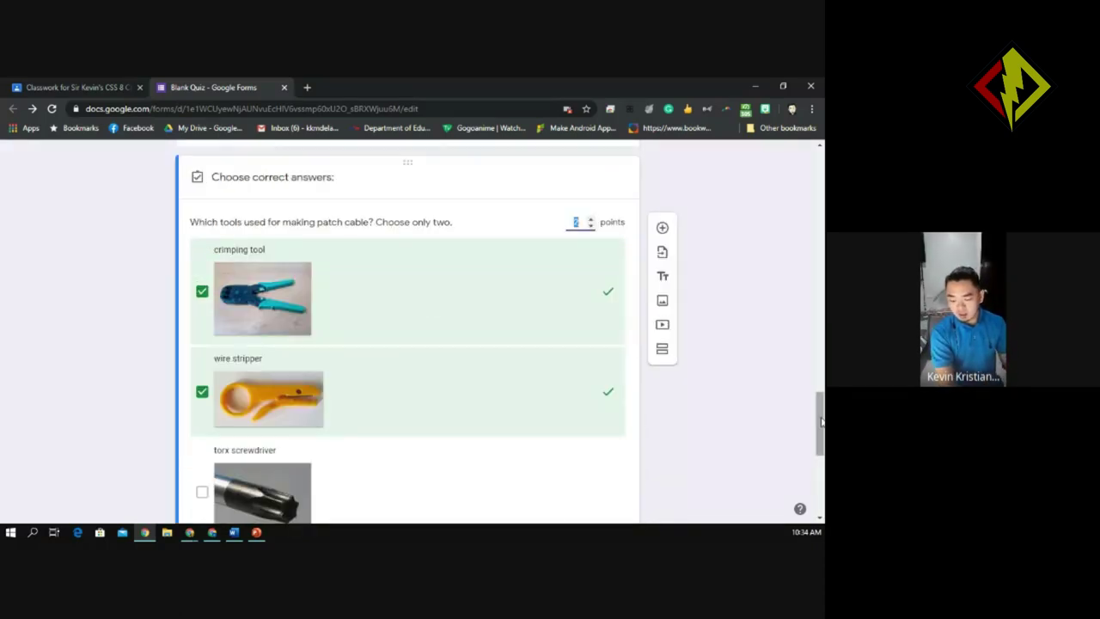
pyautogui.moveTo(821, 421); pyautogui.dragTo(821, 448)
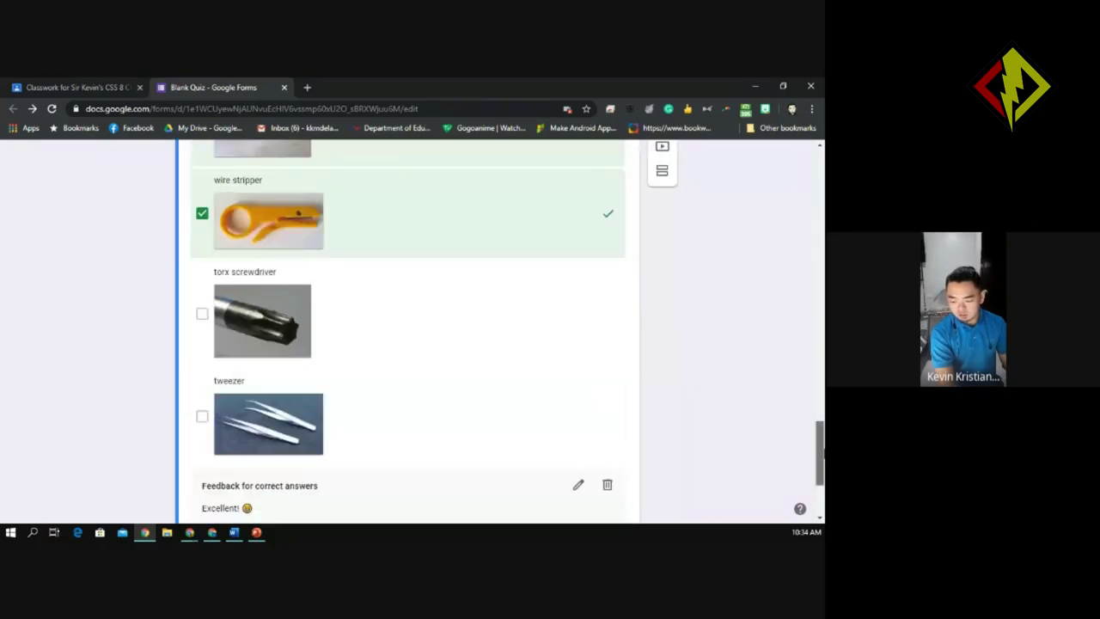
pyautogui.scroll(-5, 602, 387)
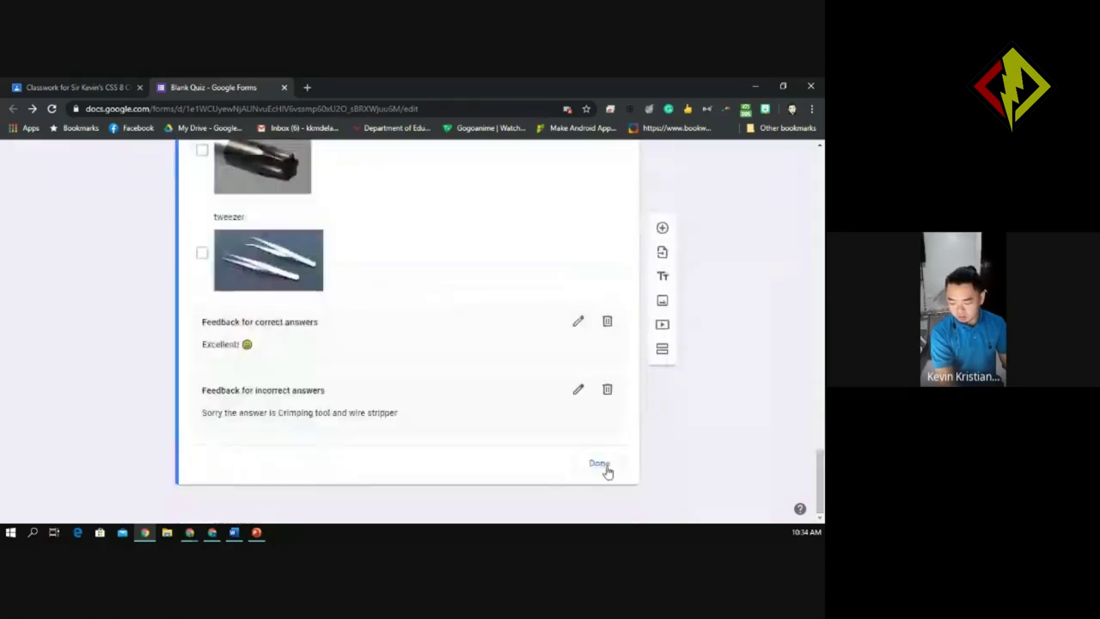
pyautogui.click(601, 466)
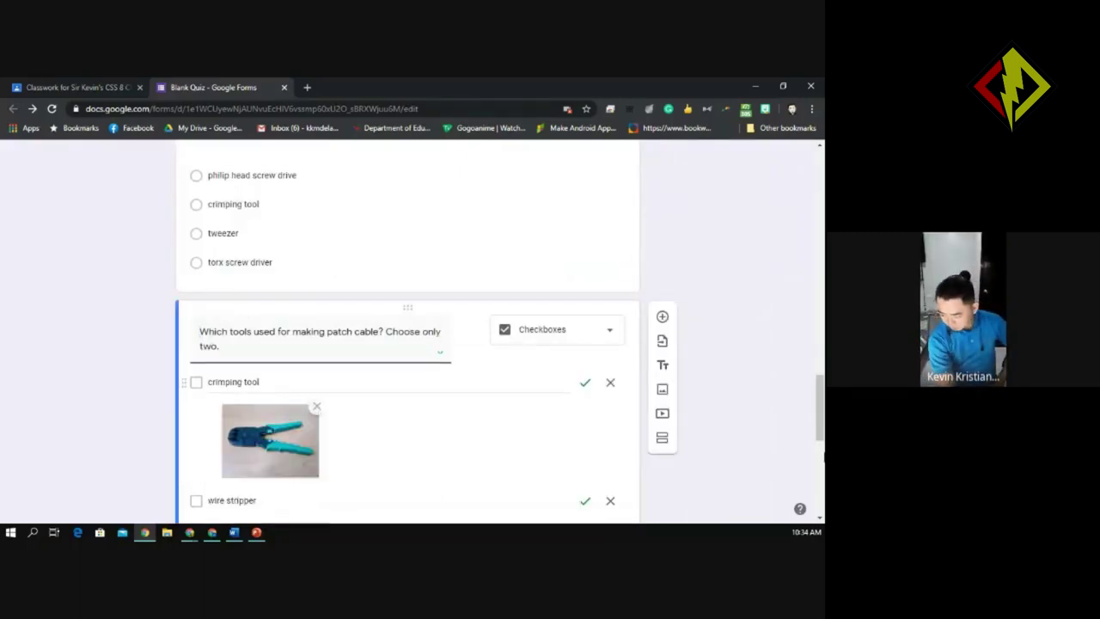
# Review the whole quiz, checking the total points, the respondent detail fields and the questions in both sections
pyautogui.moveTo(823, 443)
pyautogui.mouseDown()
pyautogui.moveTo(822, 488)
pyautogui.moveTo(822, 427)
pyautogui.mouseUp()
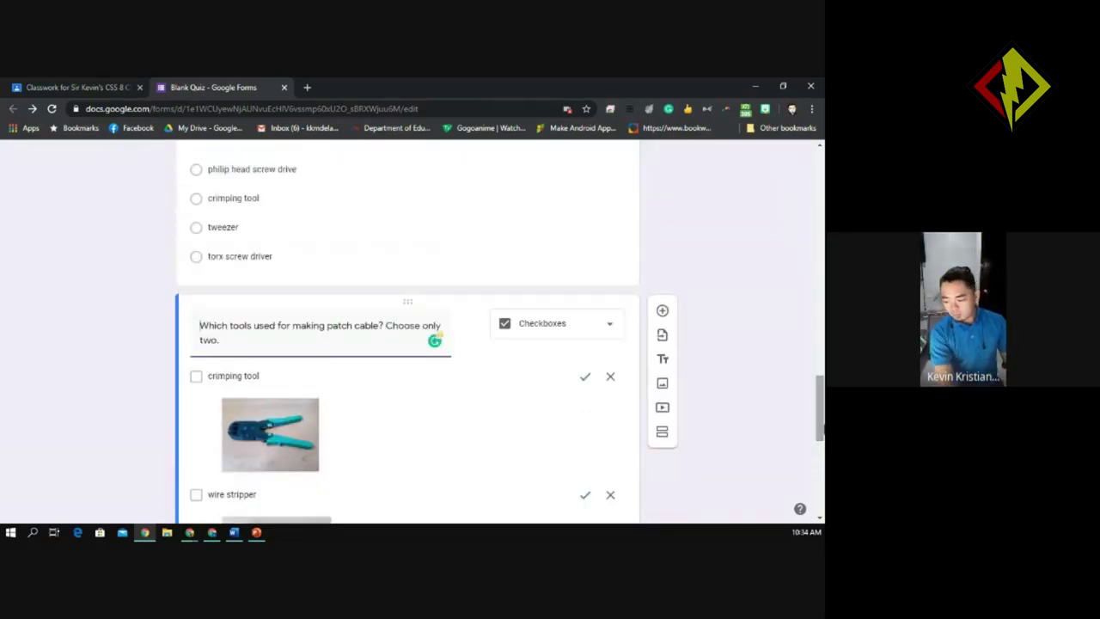
pyautogui.moveTo(823, 427); pyautogui.dragTo(822, 501)
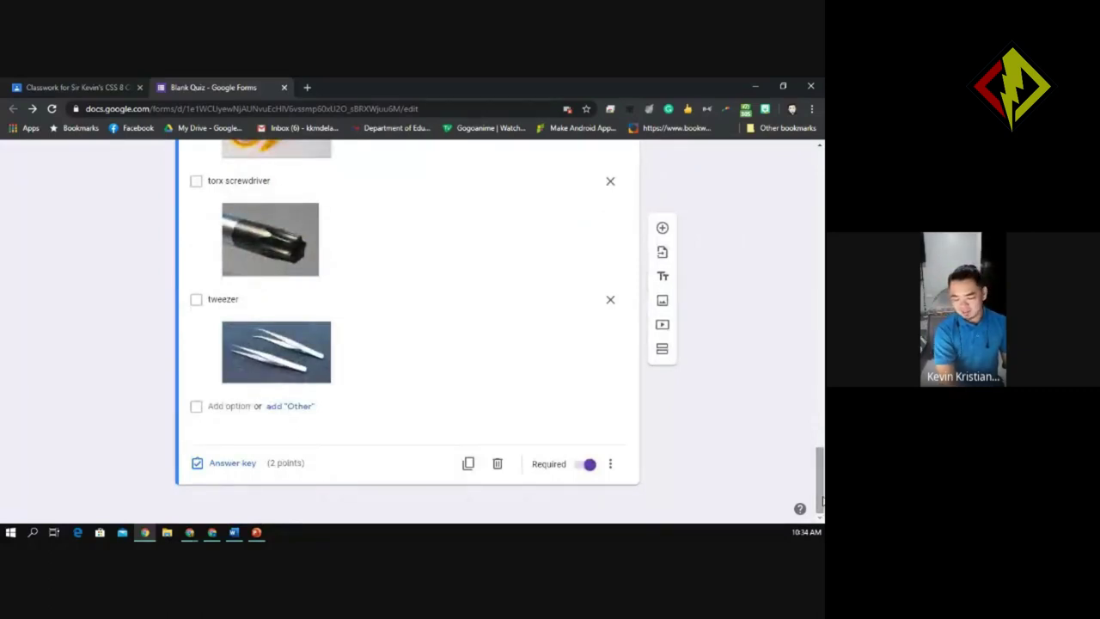
pyautogui.scroll(20, 813, 324)
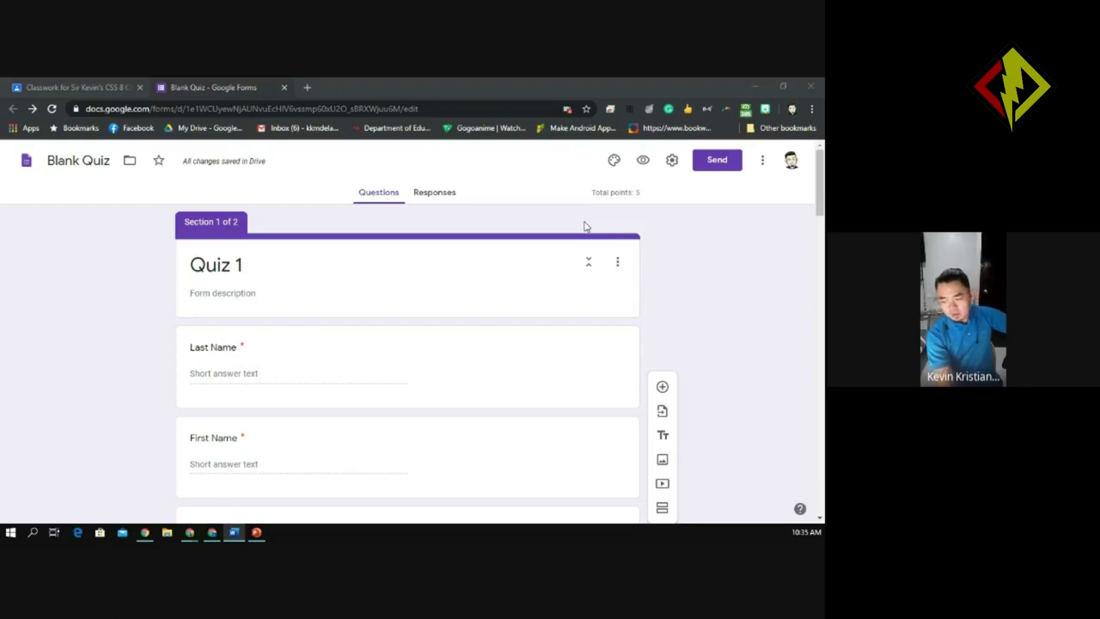
pyautogui.click(818, 203)
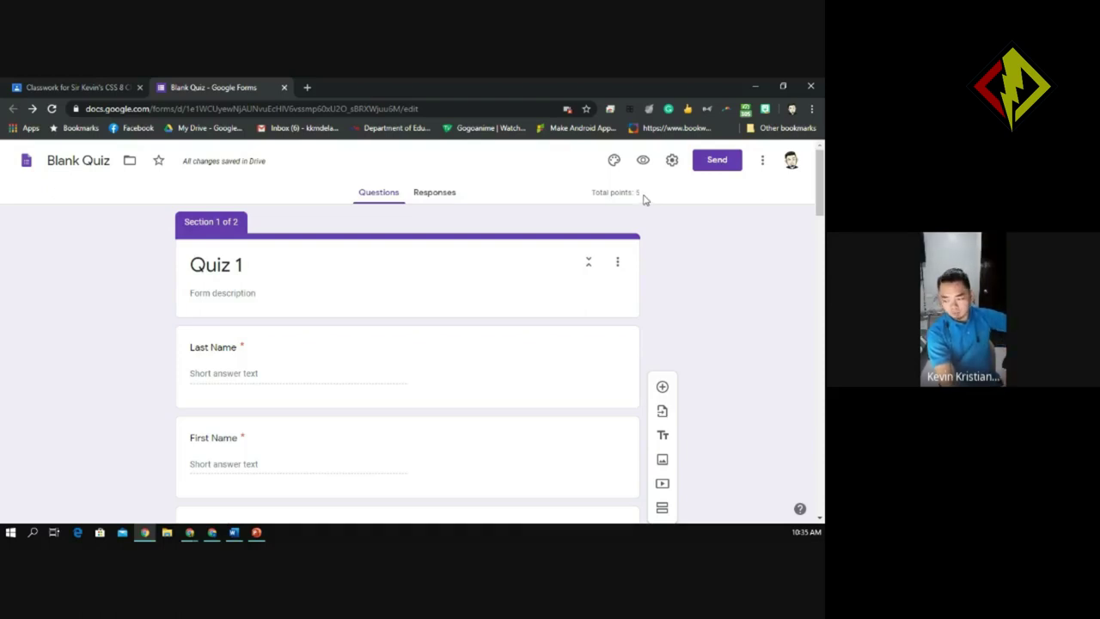
pyautogui.moveTo(821, 209)
pyautogui.mouseDown()
pyautogui.moveTo(820, 503)
pyautogui.moveTo(820, 202)
pyautogui.mouseUp()
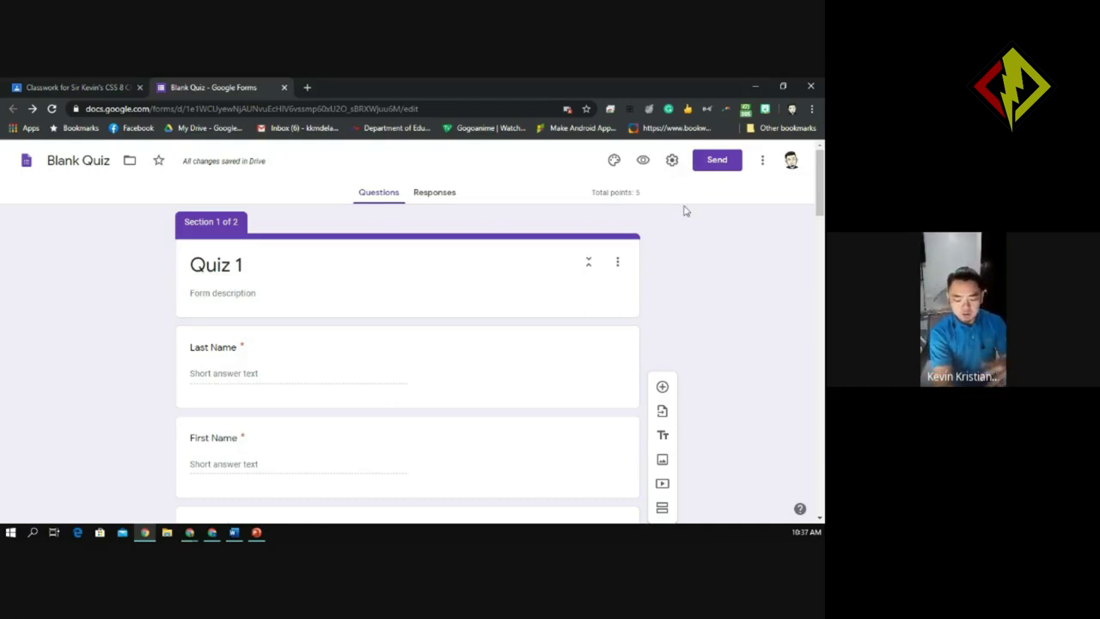
pyautogui.moveTo(821, 215); pyautogui.dragTo(822, 287)
pyautogui.scroll(3, 407, 331)
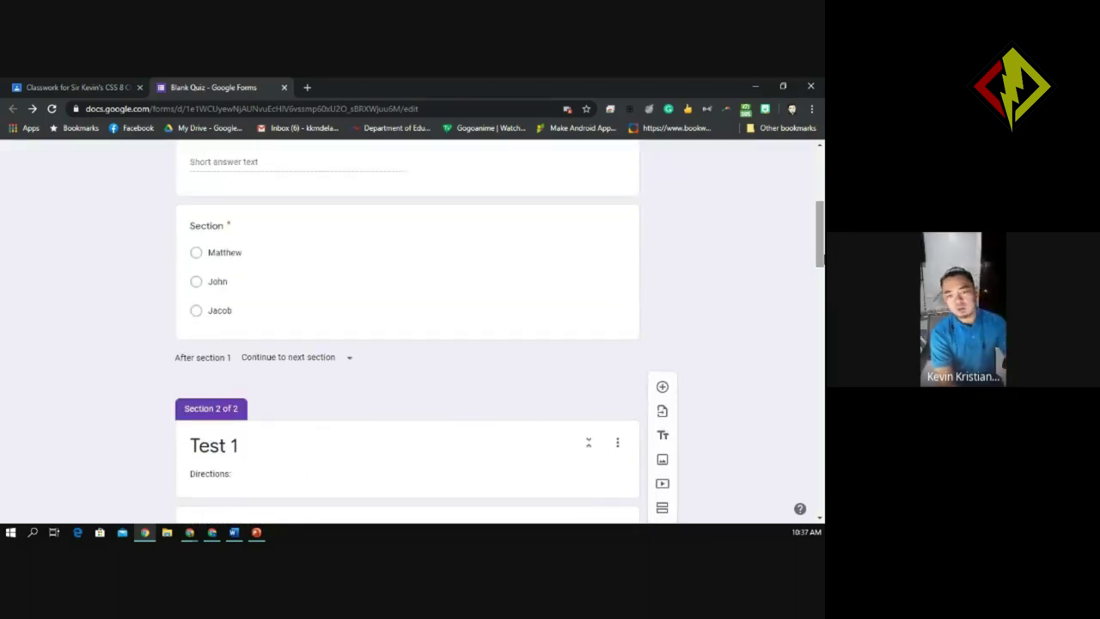
pyautogui.scroll(-4, 407, 331)
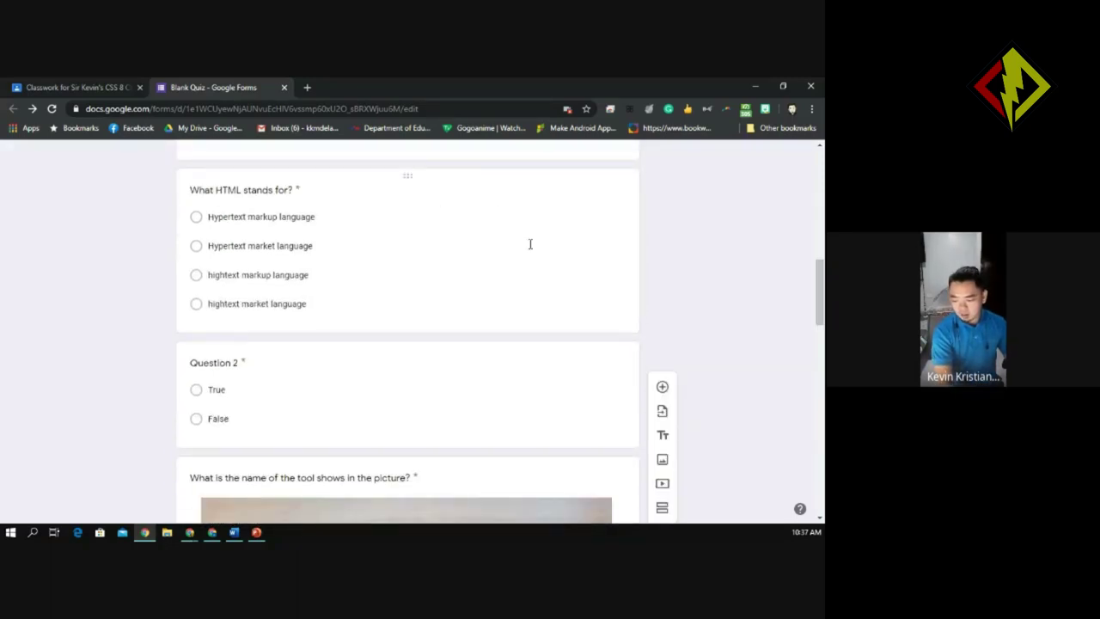
pyautogui.moveTo(822, 301); pyautogui.dragTo(822, 444)
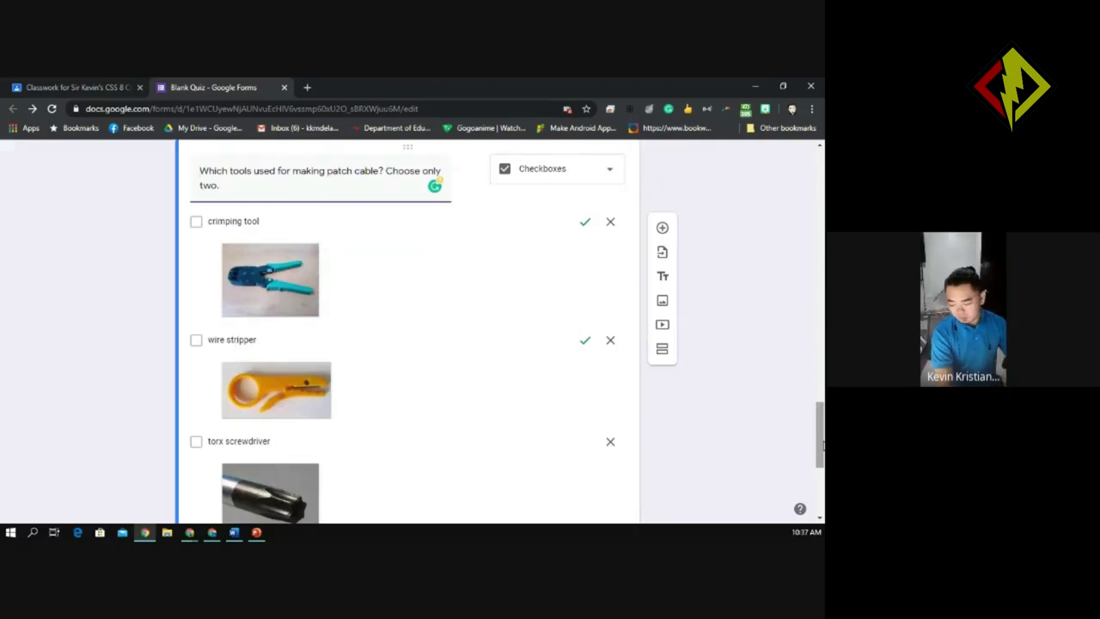
pyautogui.moveTo(820, 444); pyautogui.dragTo(821, 185)
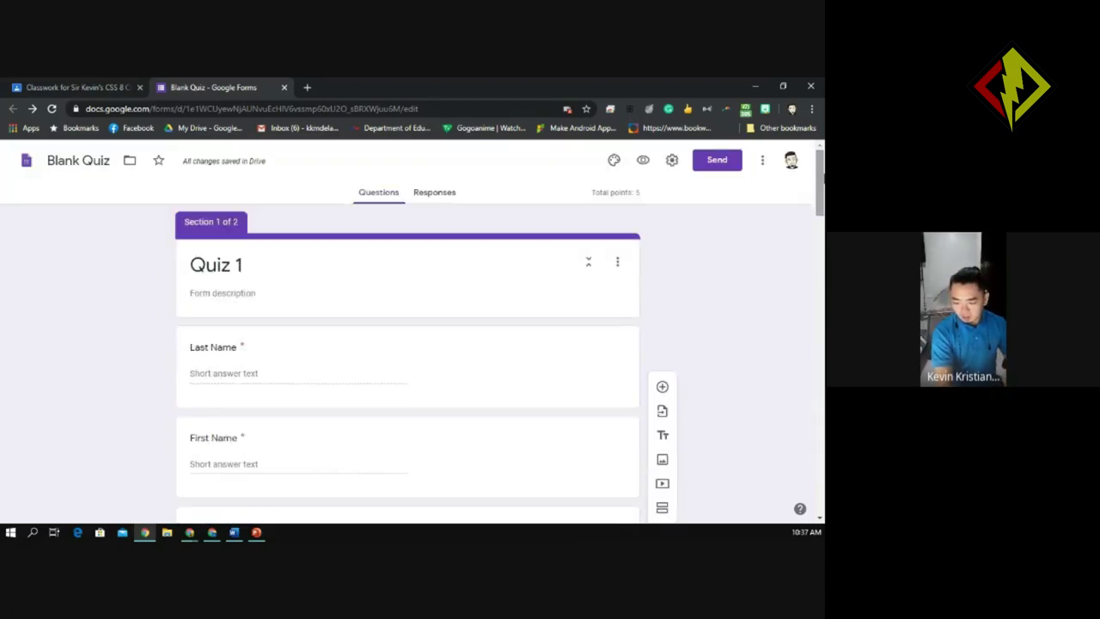
# In the form's general settings, limit respondents to 1 response and let them see summary charts and text responses
pyautogui.click(672, 163)
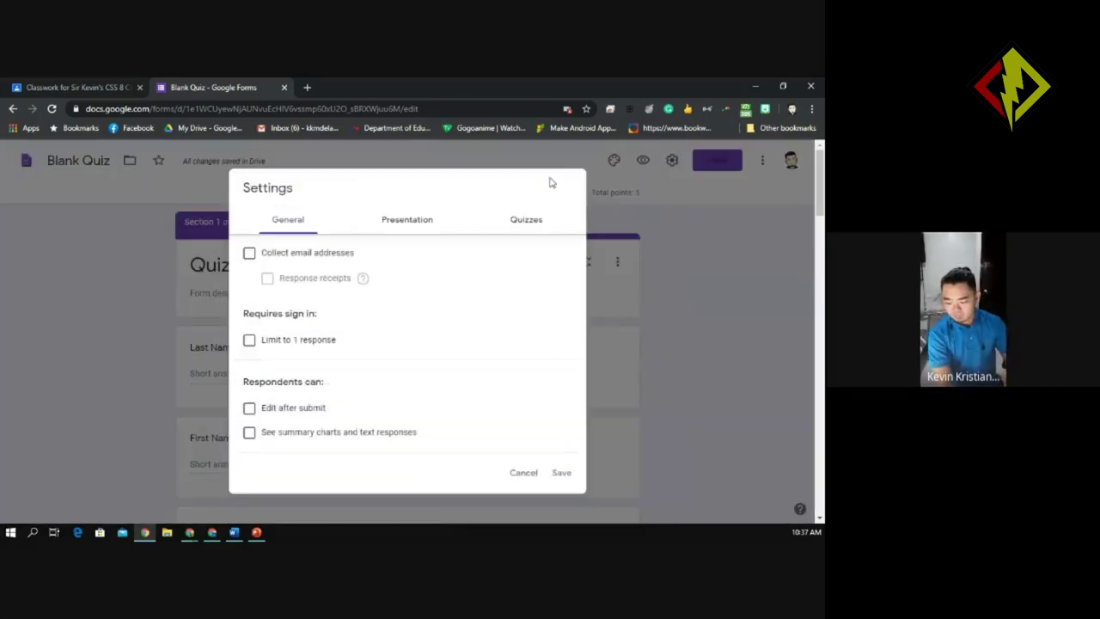
pyautogui.click(526, 473)
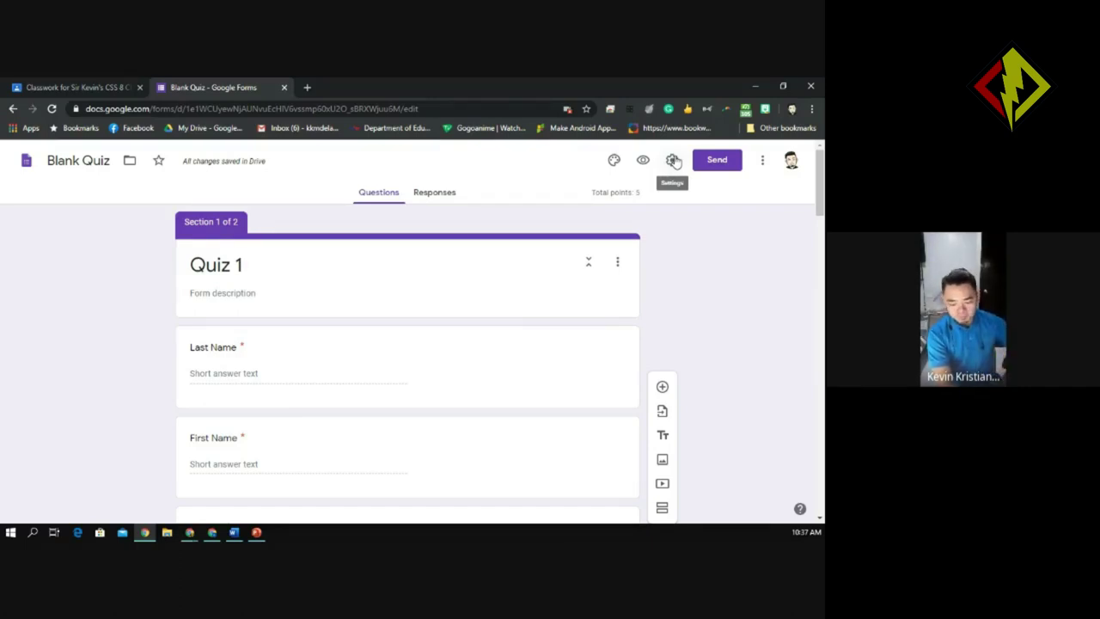
pyautogui.click(674, 162)
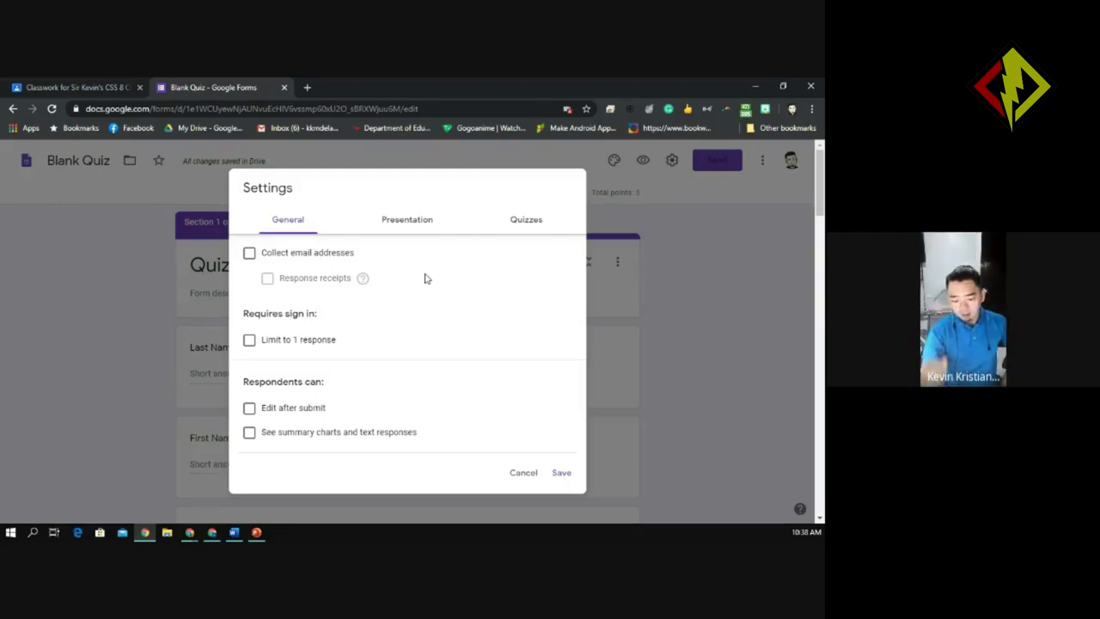
pyautogui.click(250, 340)
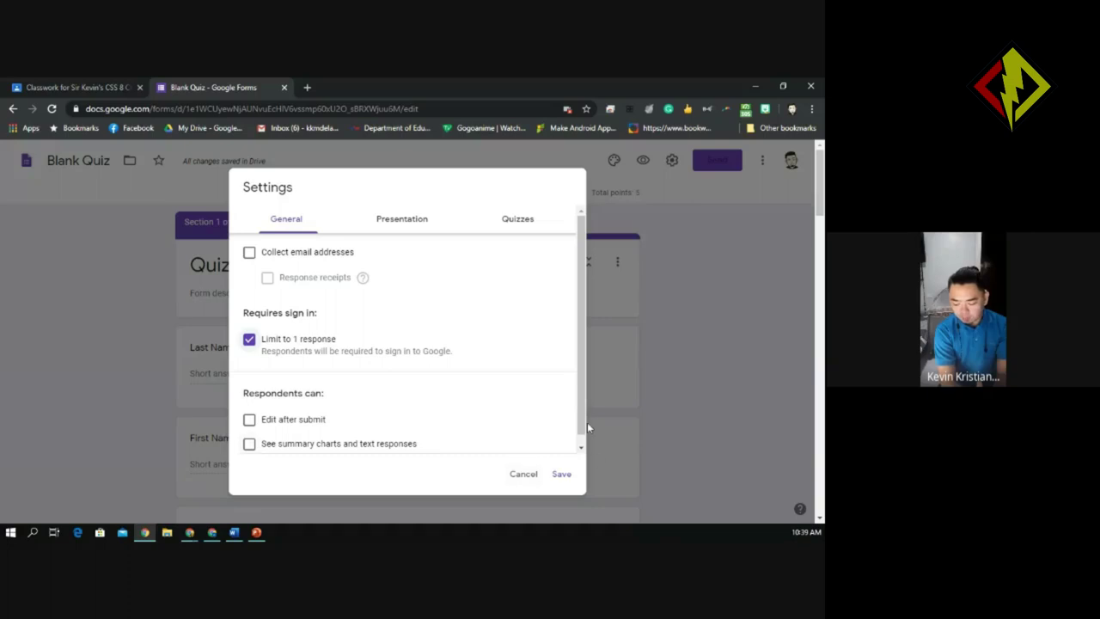
pyautogui.moveTo(582, 420); pyautogui.dragTo(582, 443)
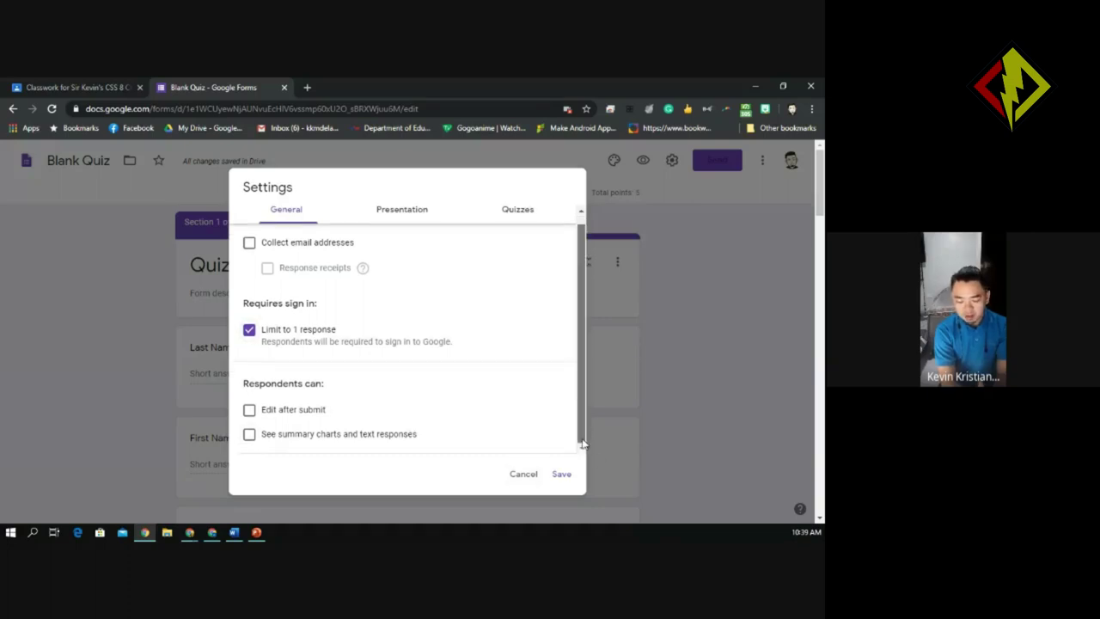
pyautogui.click(249, 436)
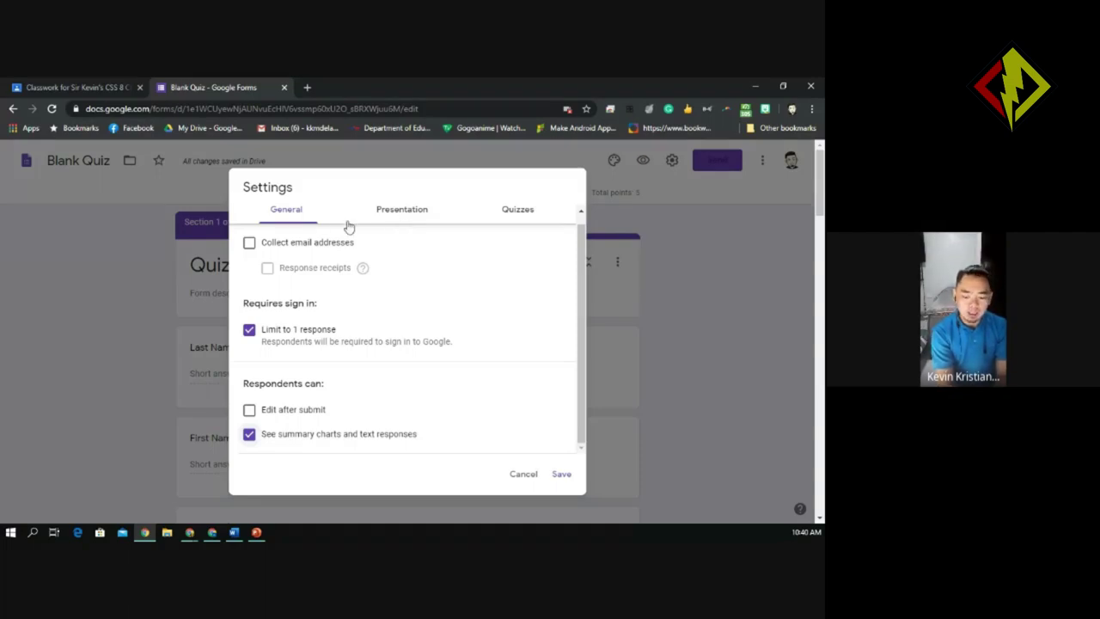
# Turn on the progress bar in the form's presentation settings
pyautogui.click(425, 221)
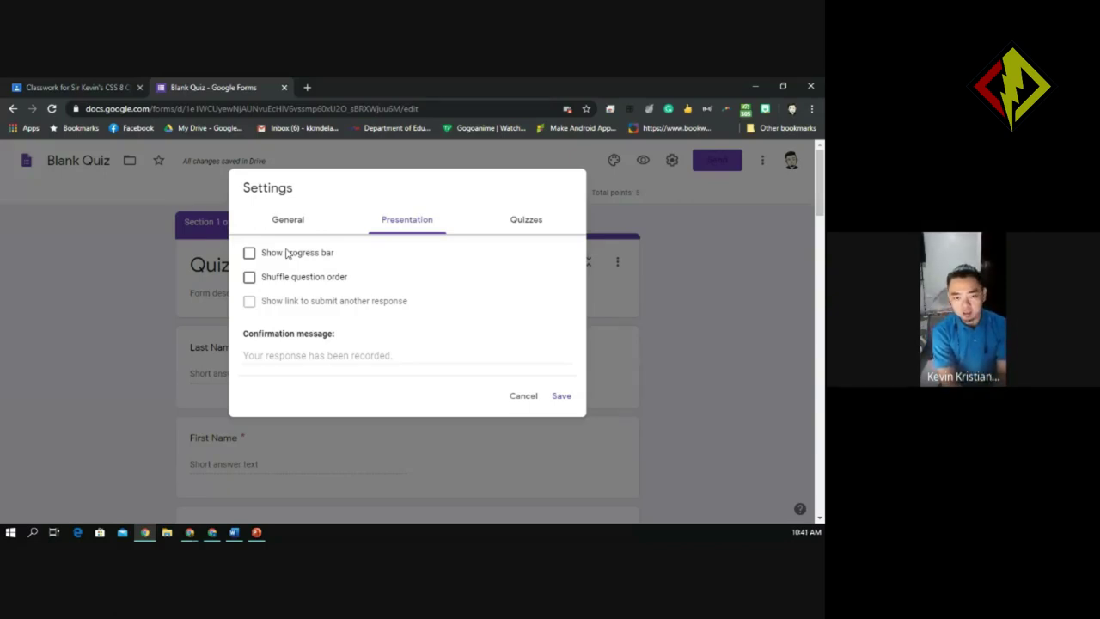
pyautogui.click(251, 254)
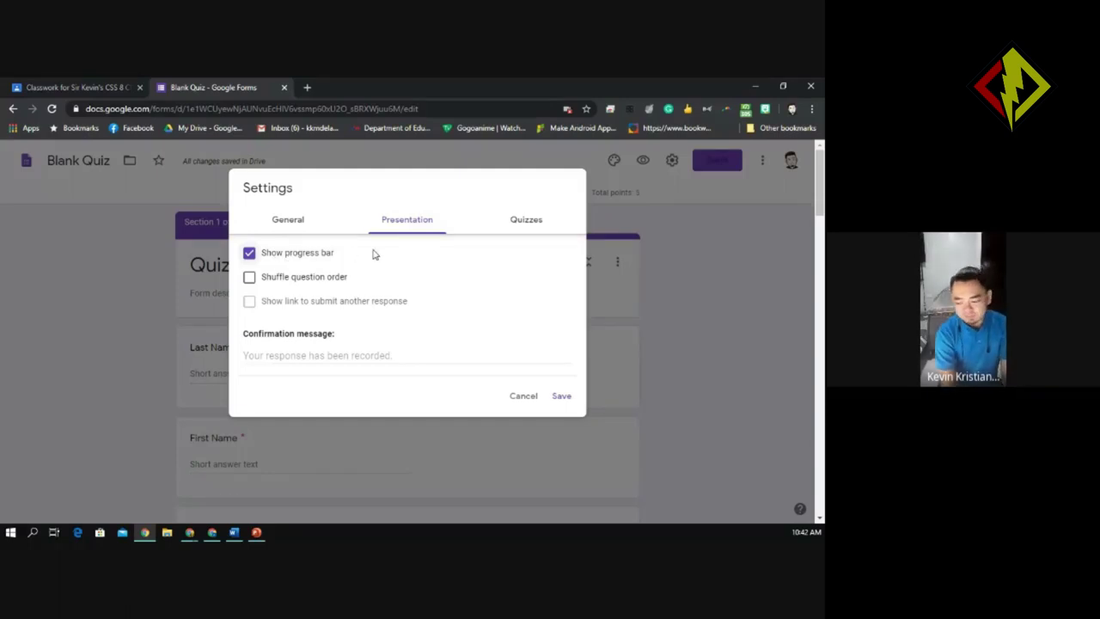
# Try releasing grades later after manual review, return to immediate release after each submission, and check what respondents can see
pyautogui.click(526, 221)
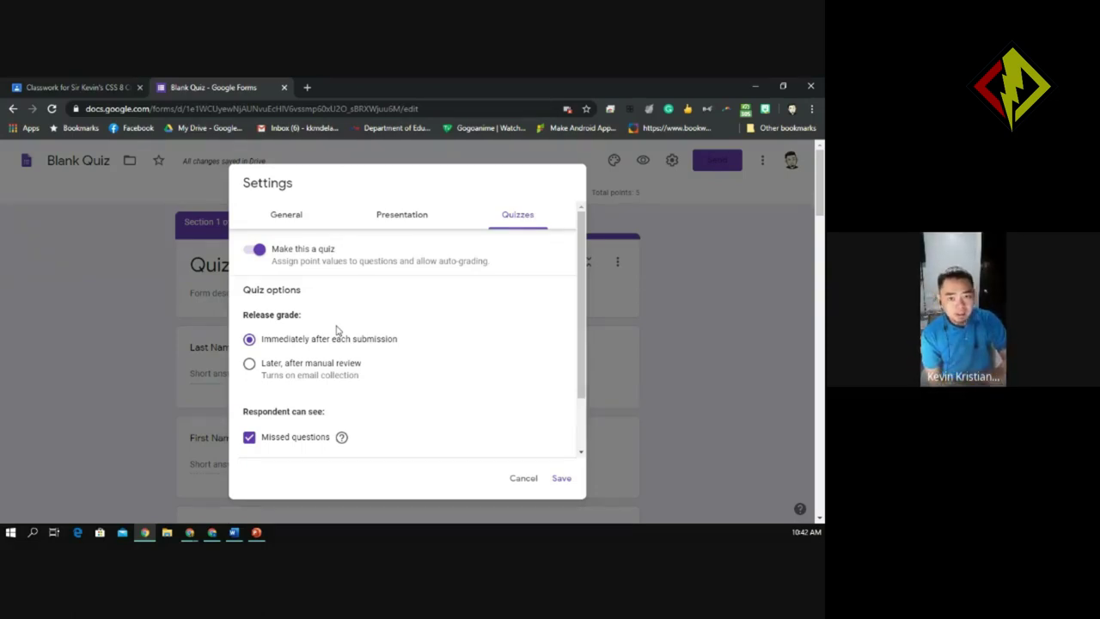
pyautogui.click(249, 364)
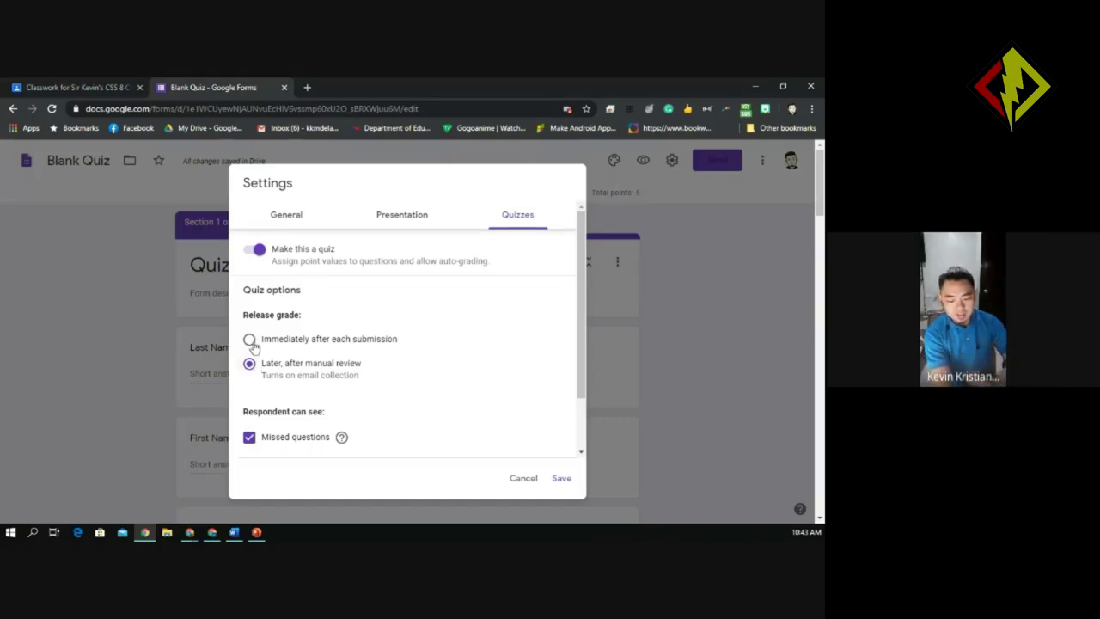
pyautogui.click(249, 340)
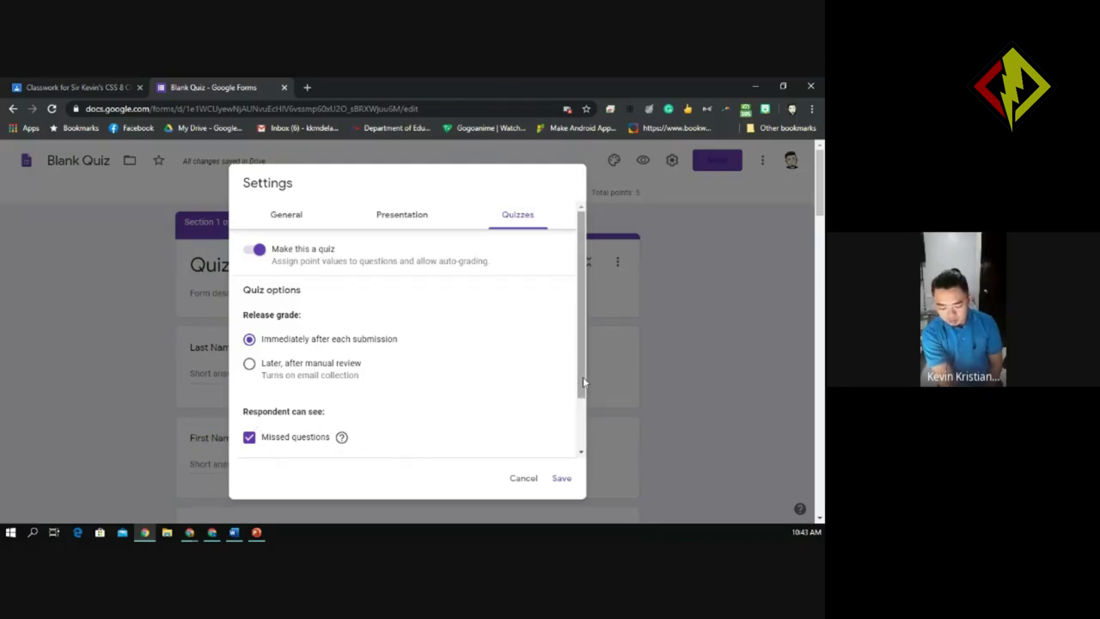
pyautogui.moveTo(582, 377); pyautogui.dragTo(583, 444)
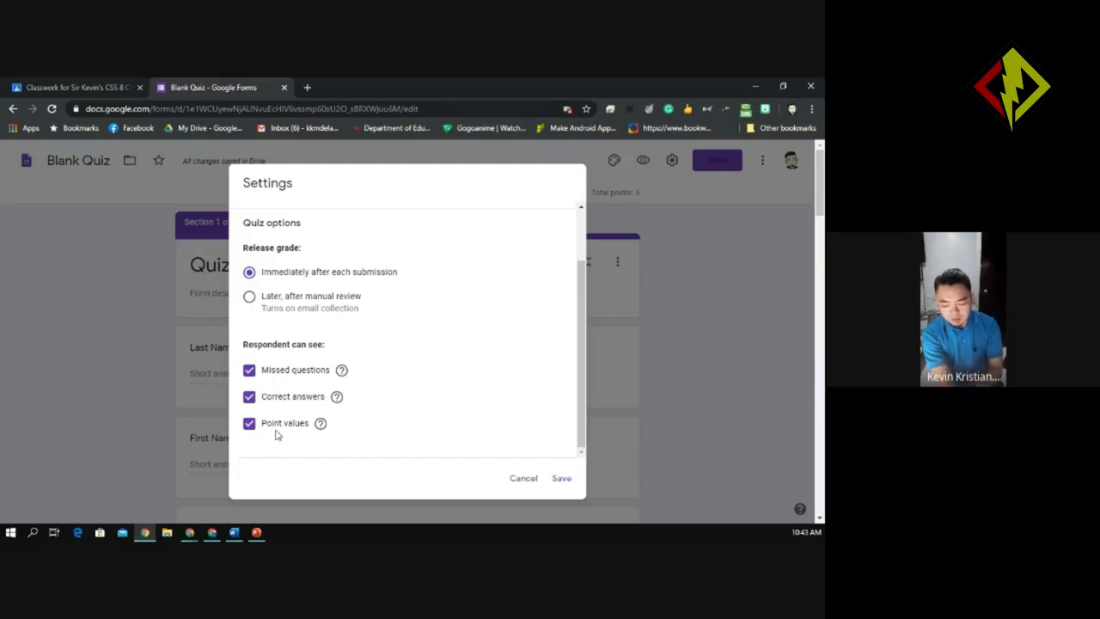
pyautogui.moveTo(579, 412); pyautogui.dragTo(579, 384)
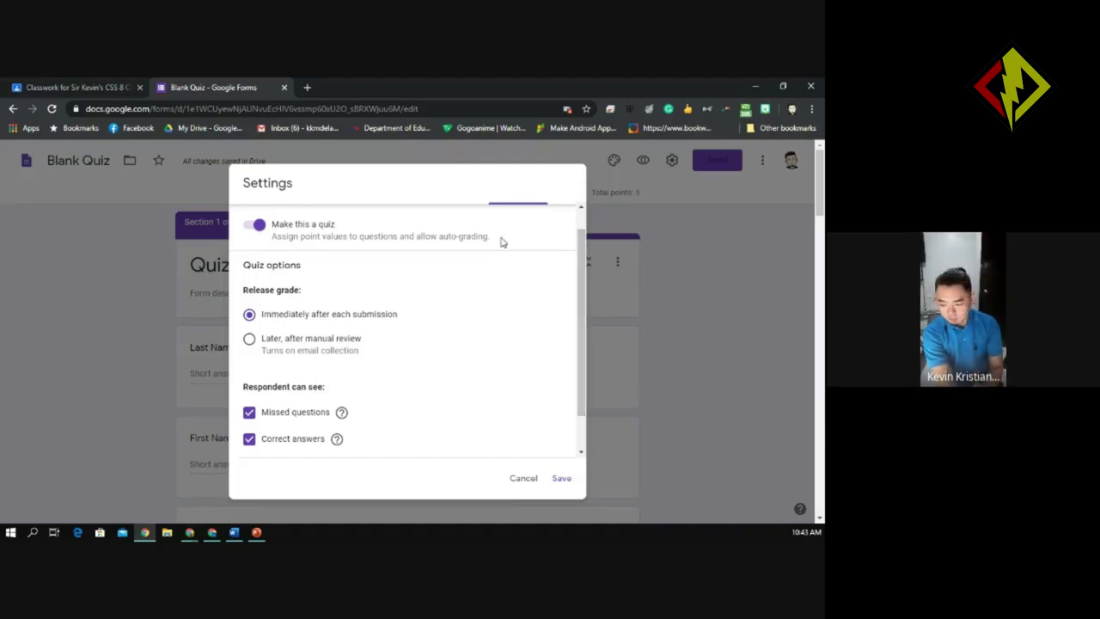
pyautogui.scroll(1, 582, 243)
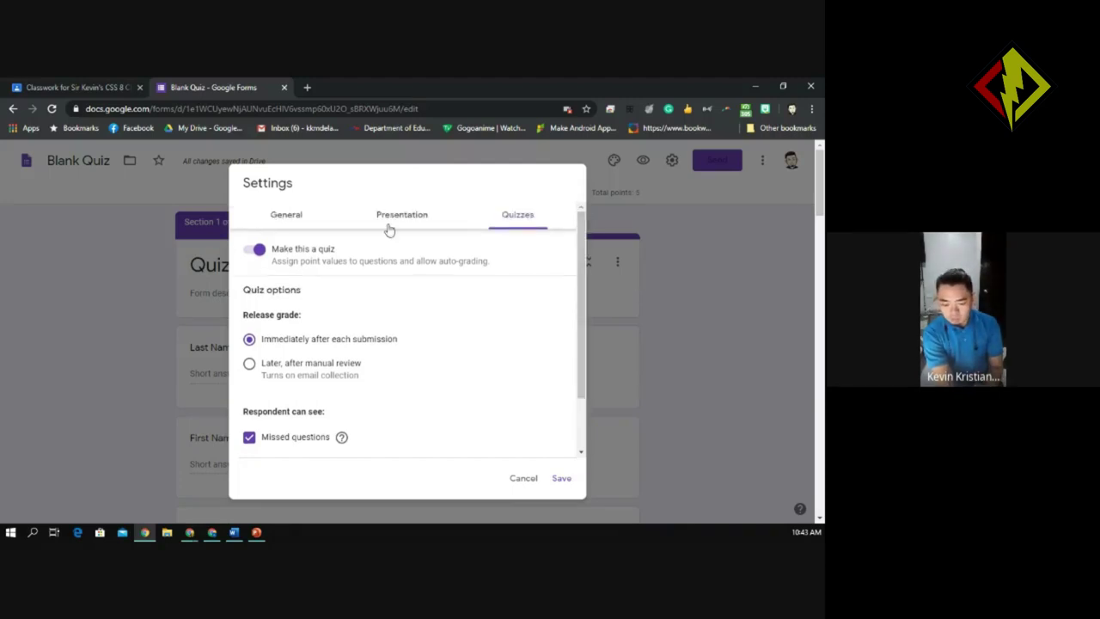
# Compare the general and quiz settings, and turn off collecting email addresses
pyautogui.click(277, 214)
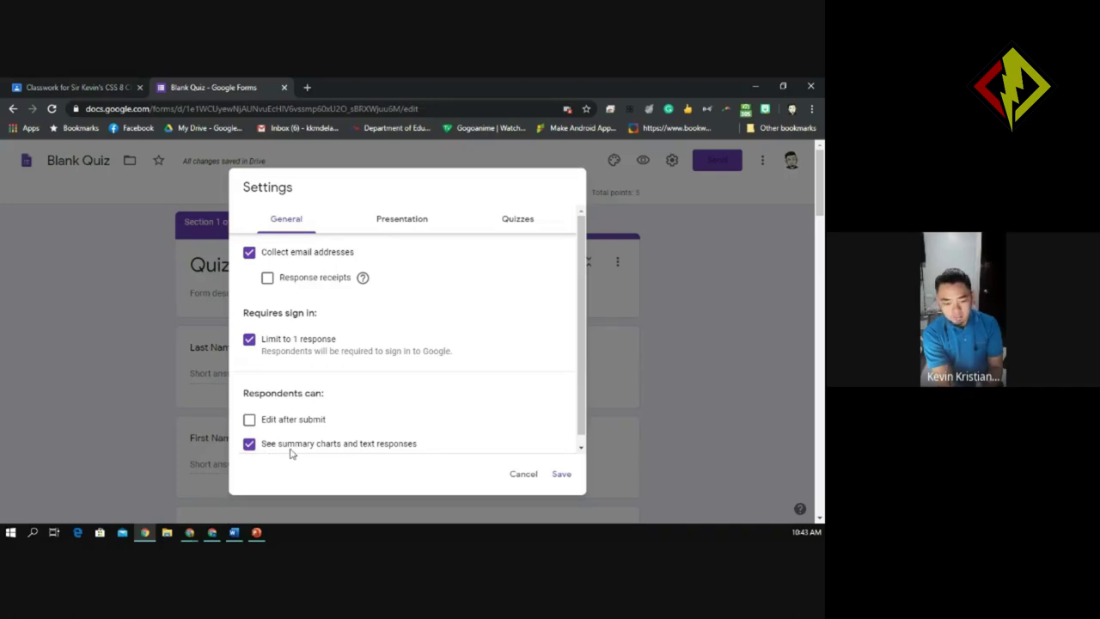
pyautogui.click(517, 221)
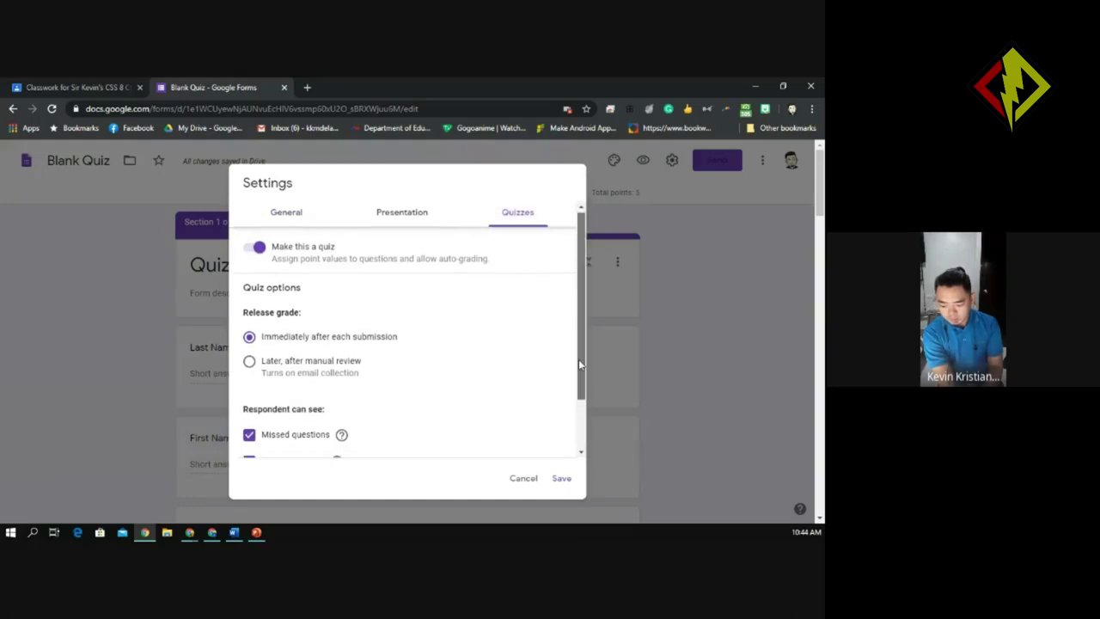
pyautogui.moveTo(579, 359); pyautogui.dragTo(582, 417)
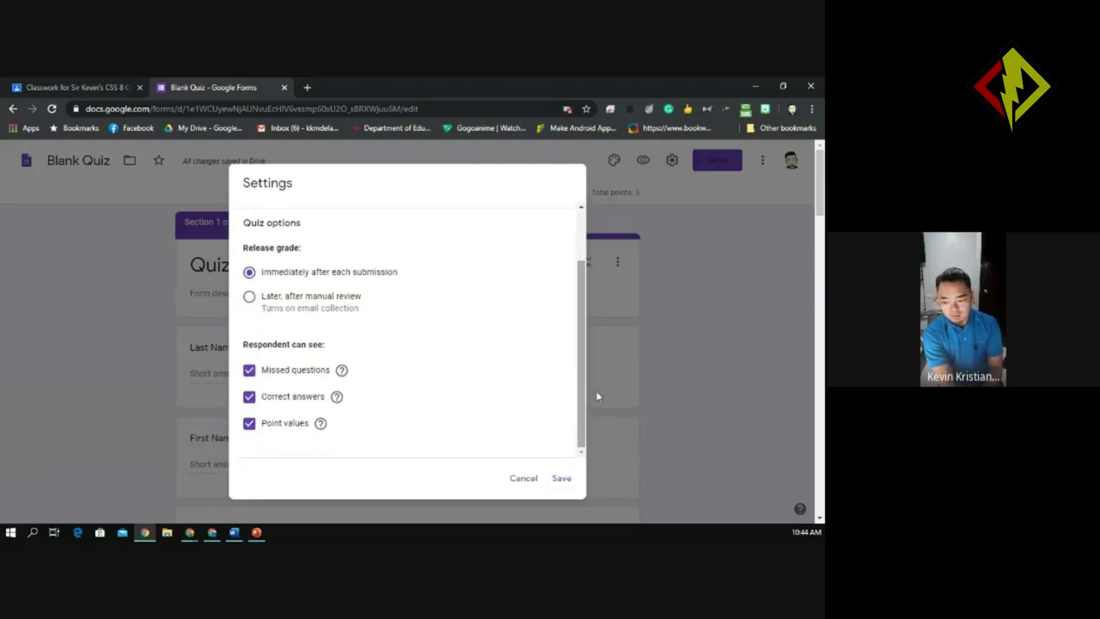
pyautogui.moveTo(582, 310); pyautogui.dragTo(581, 248)
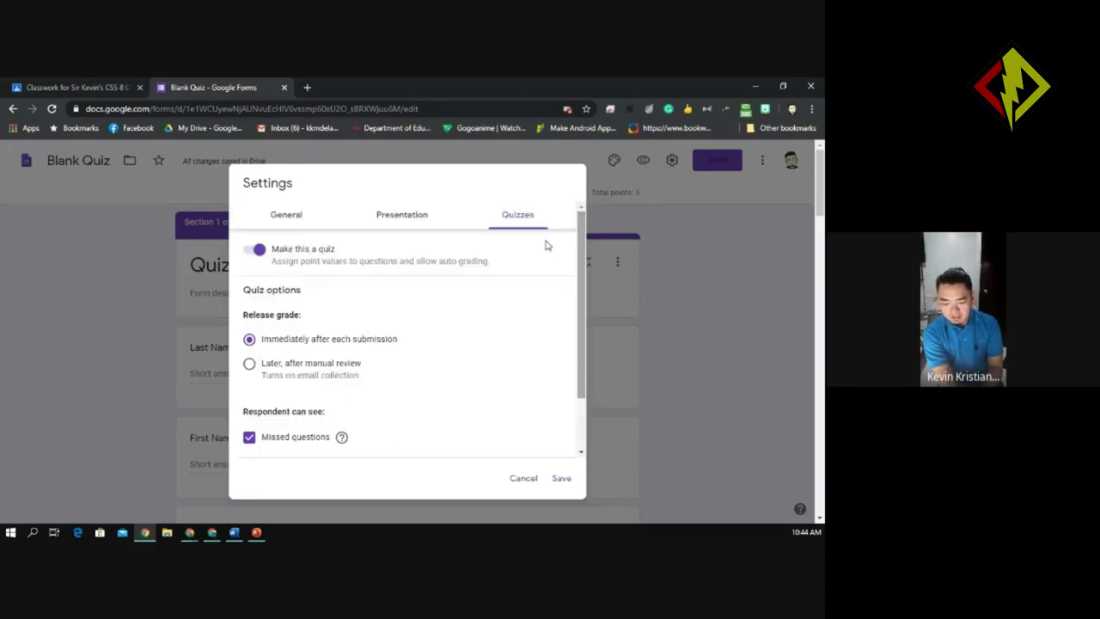
pyautogui.click(283, 220)
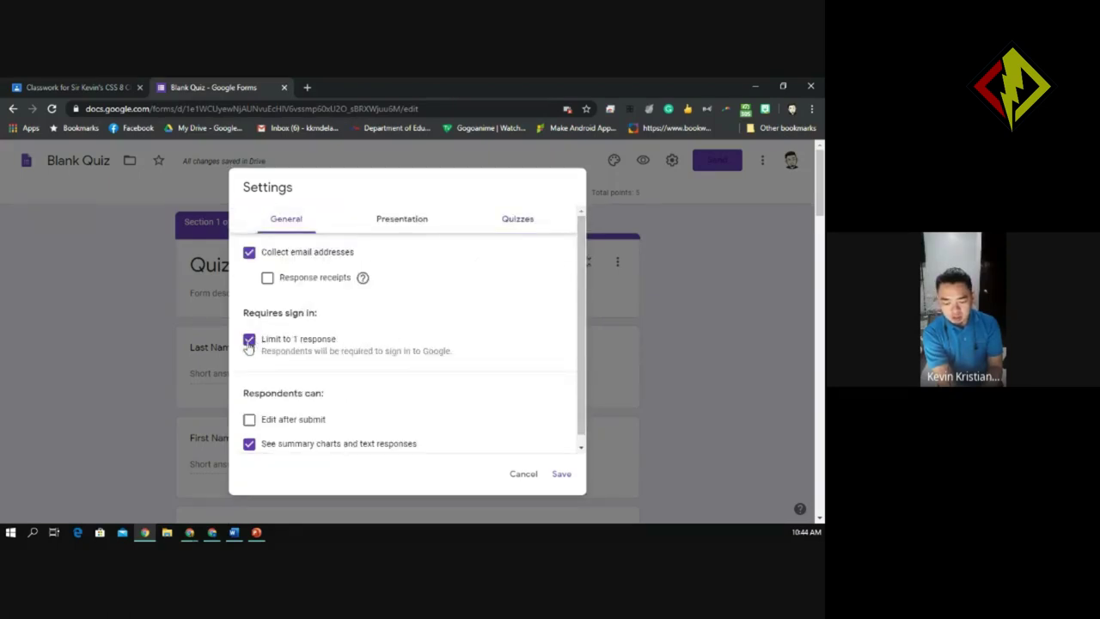
pyautogui.click(249, 253)
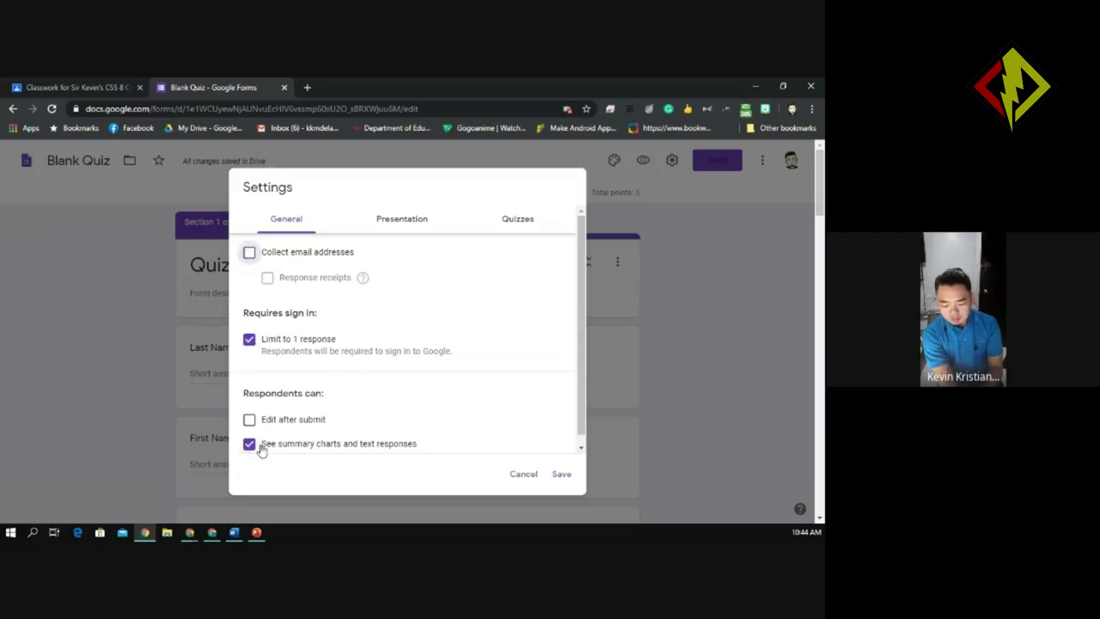
# Check the presentation and quiz settings once more, save them, and recheck the saved general settings
pyautogui.click(400, 222)
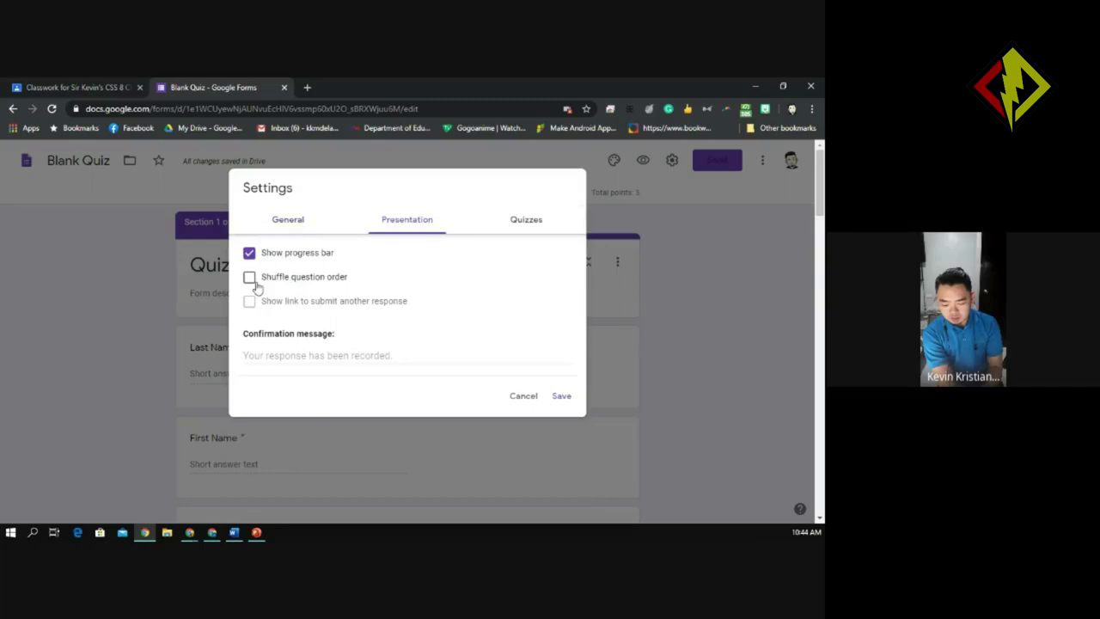
pyautogui.click(521, 225)
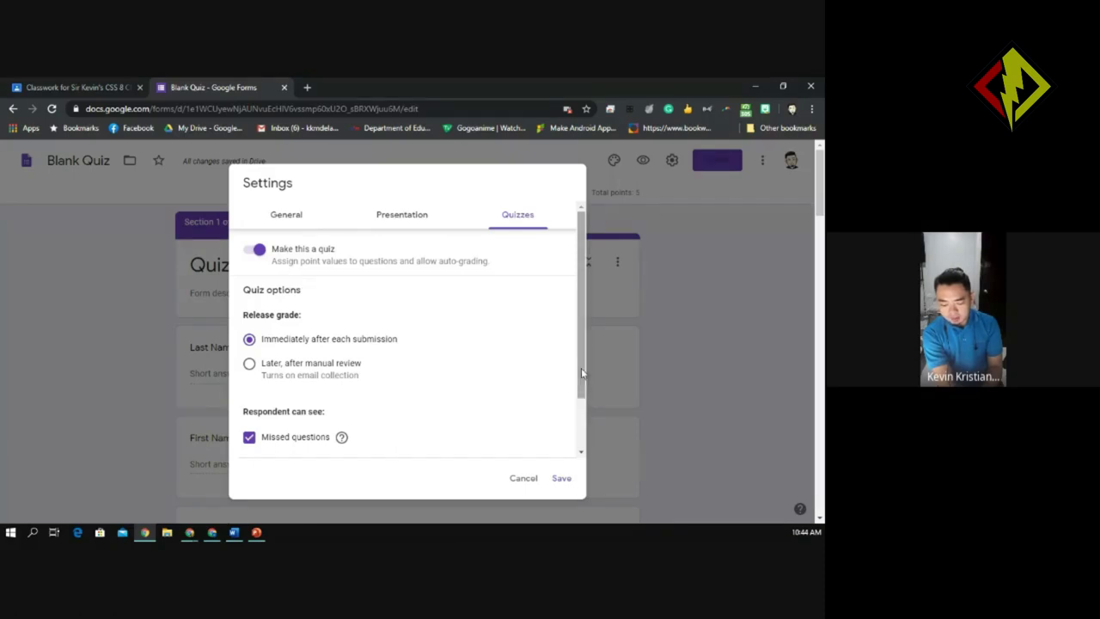
pyautogui.moveTo(580, 379); pyautogui.dragTo(552, 412)
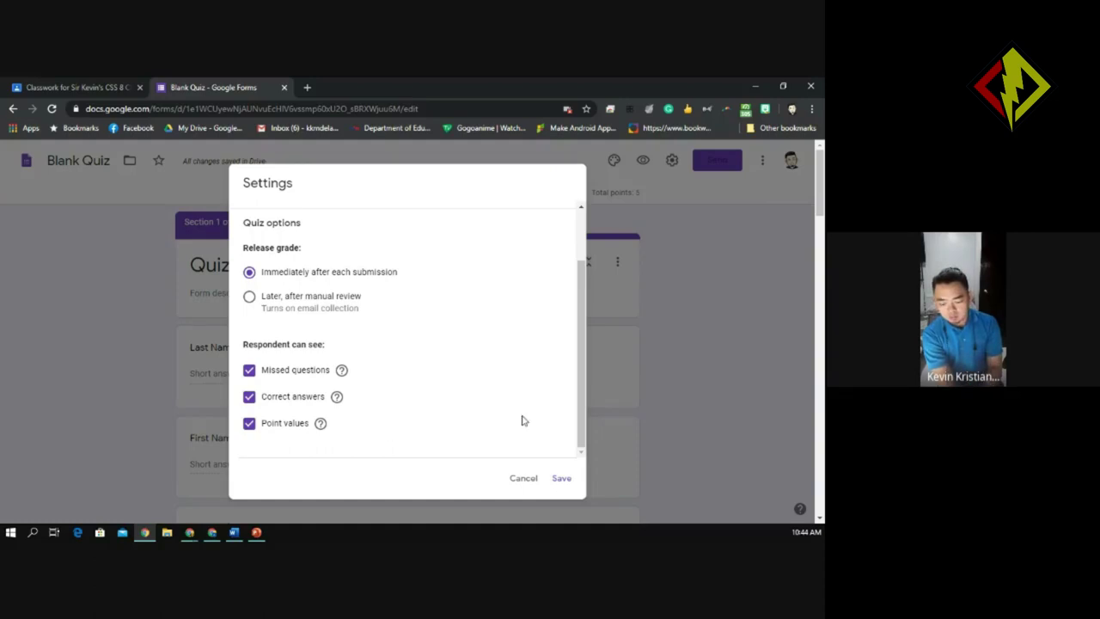
pyautogui.moveTo(581, 389); pyautogui.dragTo(581, 317)
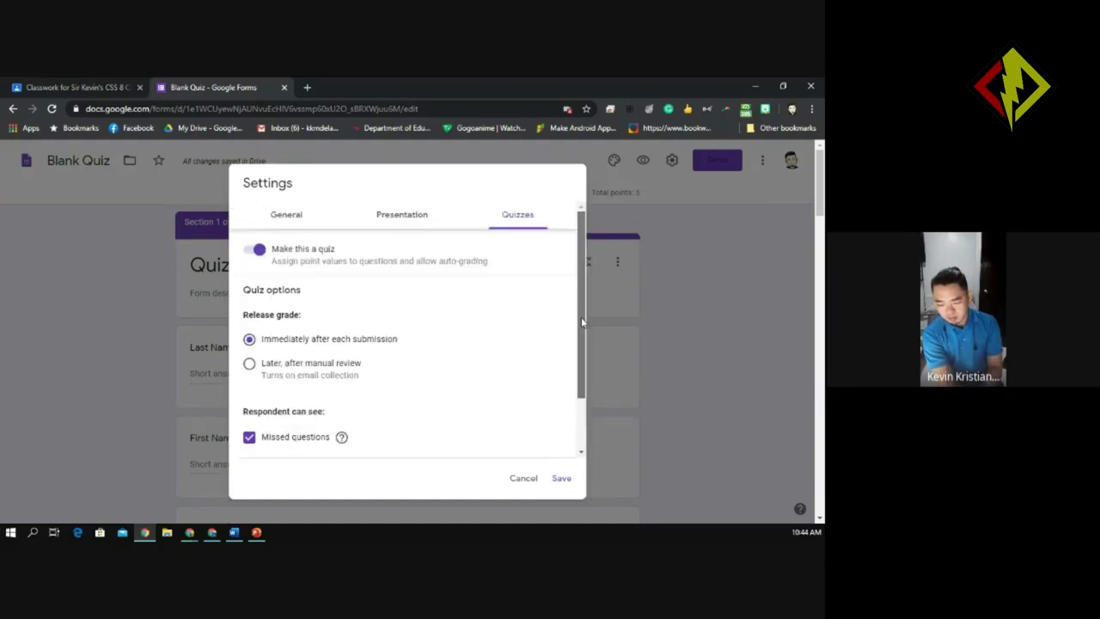
pyautogui.click(561, 479)
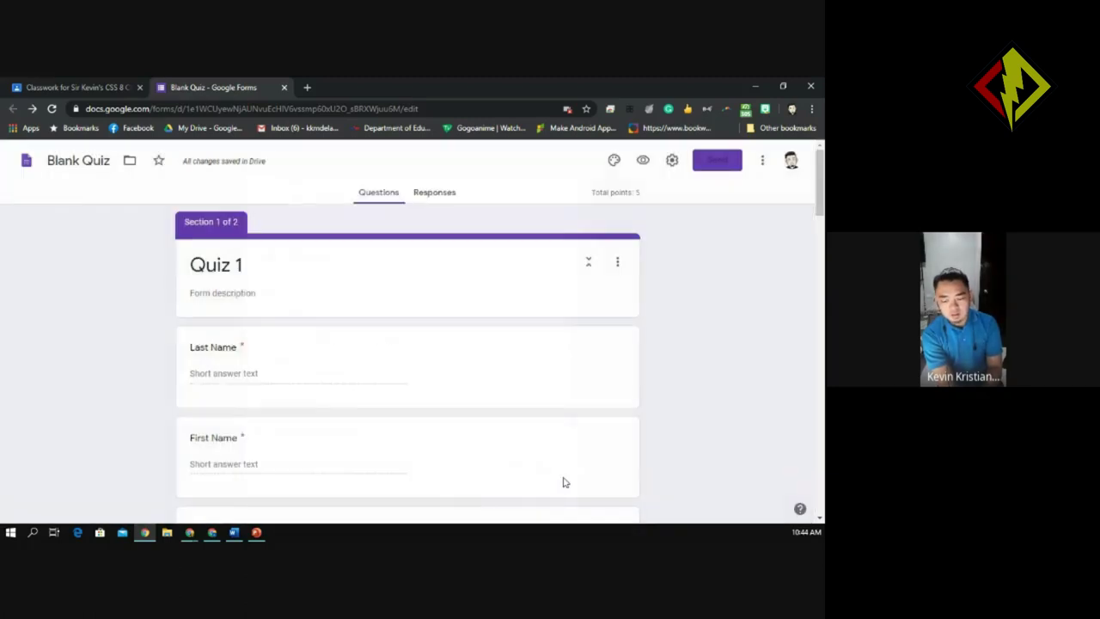
pyautogui.click(673, 162)
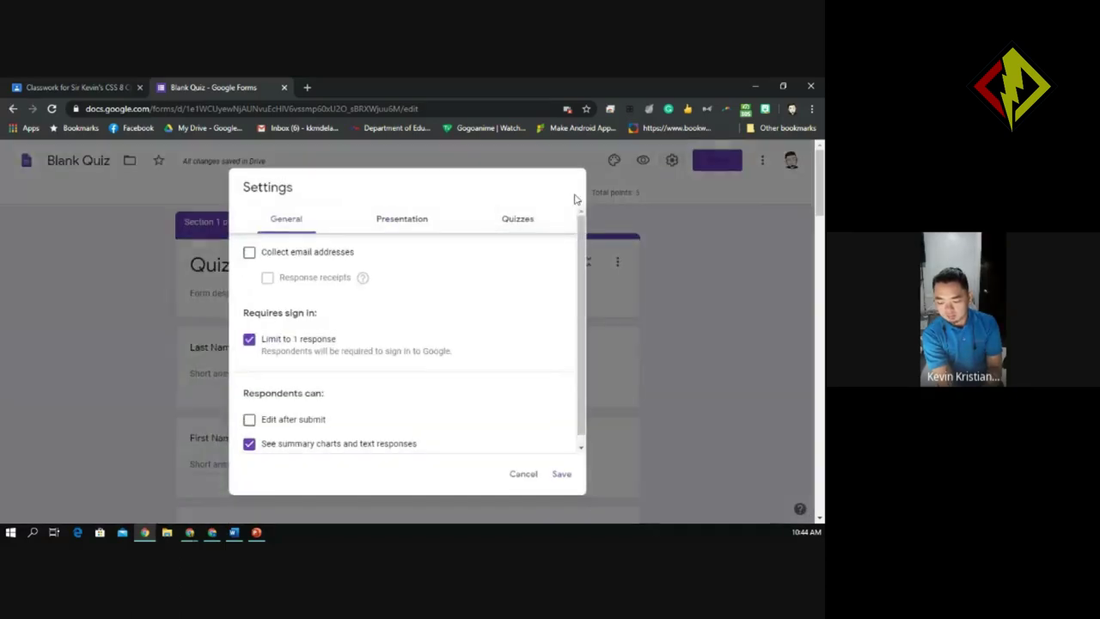
pyautogui.click(562, 480)
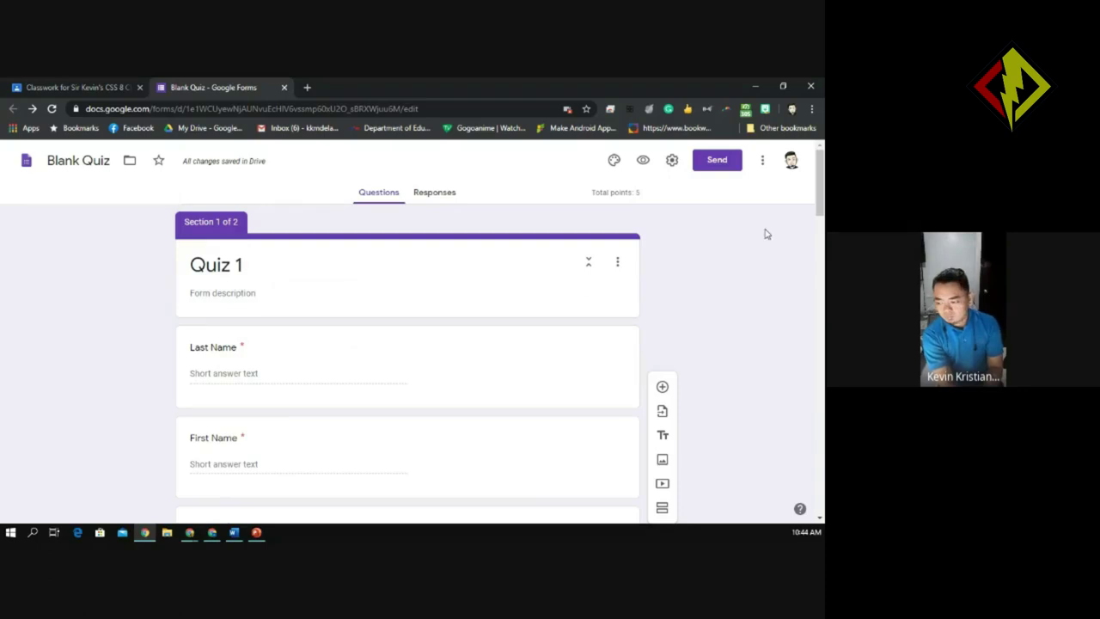
# Rename the form file "QUIZ 1"
pyautogui.moveTo(821, 182)
pyautogui.mouseDown()
pyautogui.moveTo(821, 266)
pyautogui.moveTo(822, 179)
pyautogui.mouseUp()
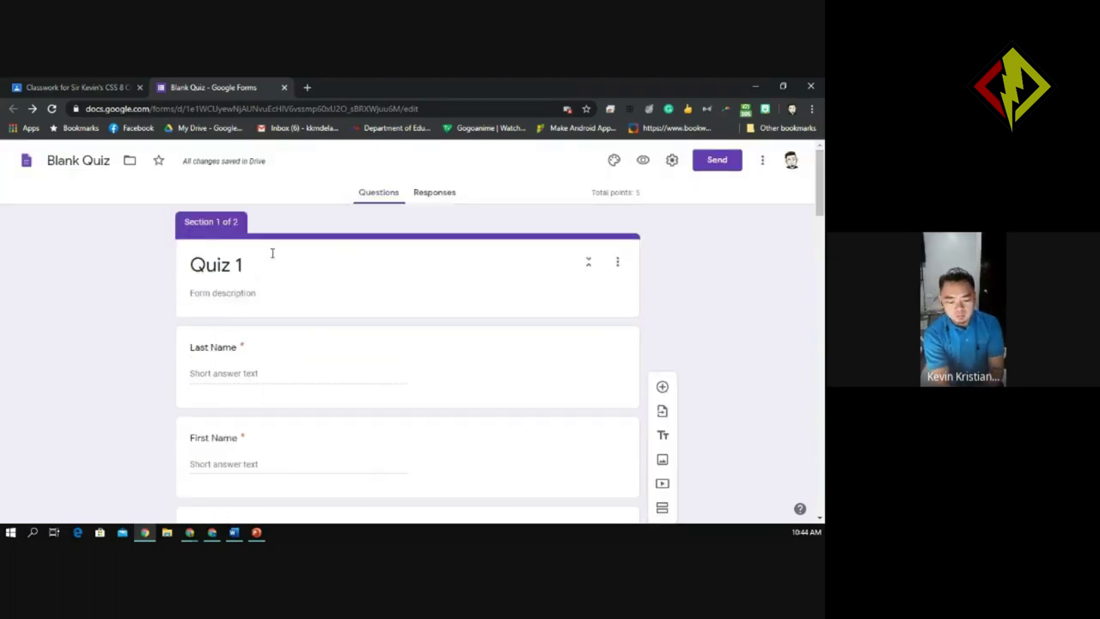
pyautogui.click(78, 161)
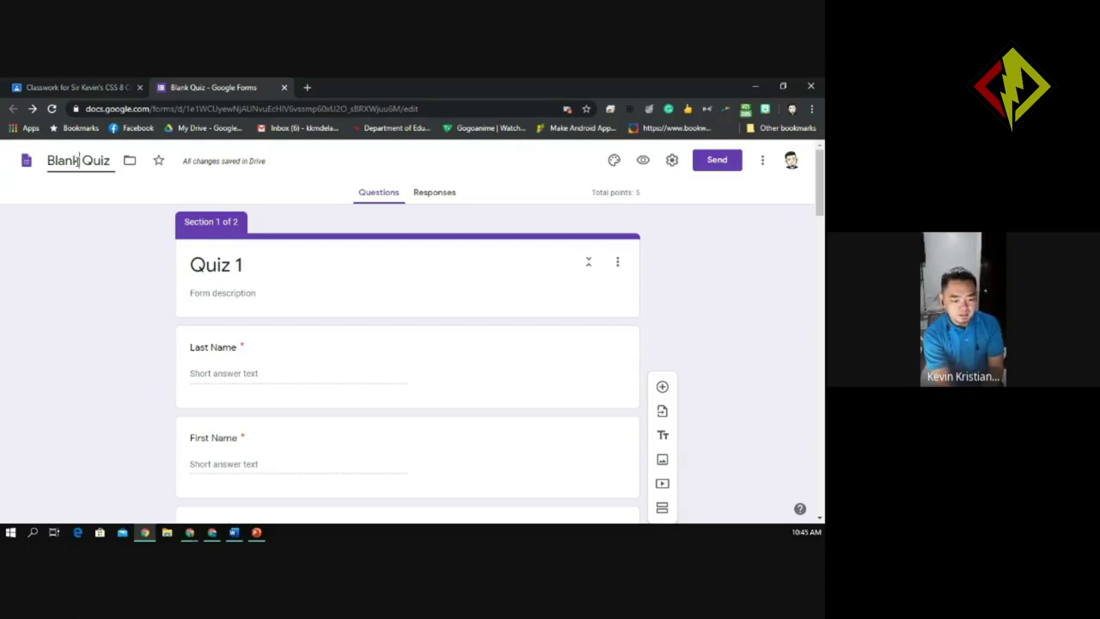
pyautogui.doubleClick(93, 163)
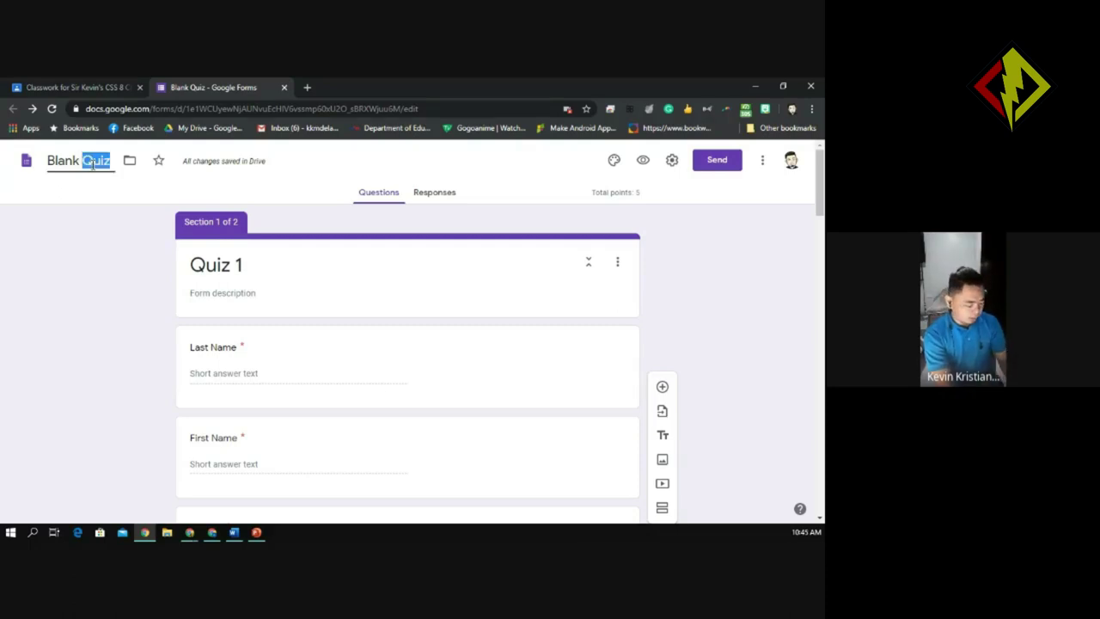
pyautogui.tripleClick(93, 163)
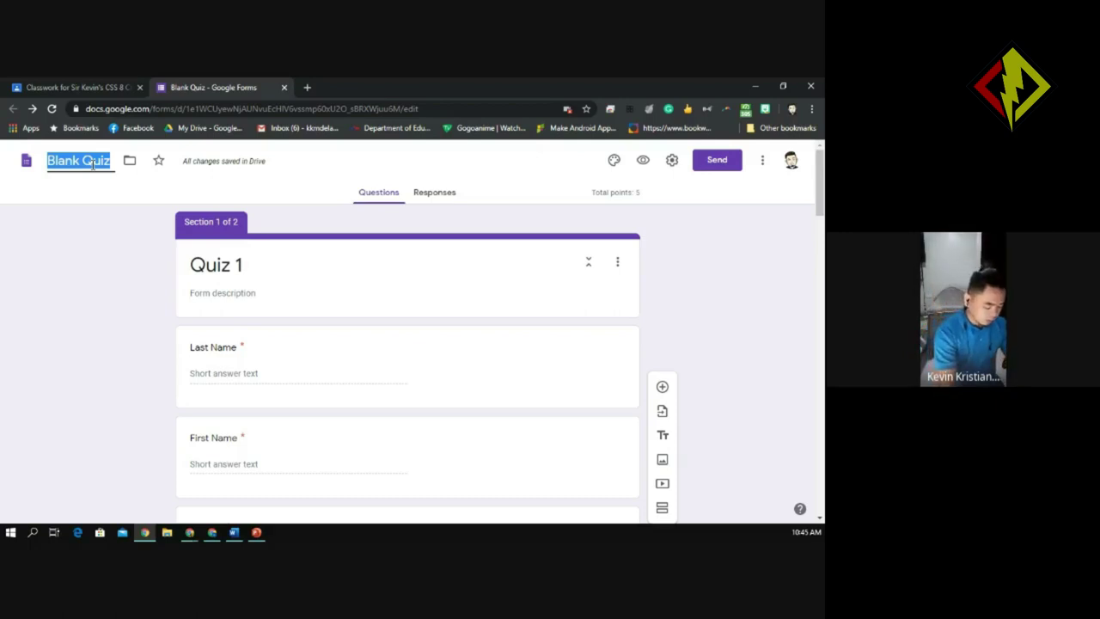
pyautogui.write('QUIZ 1')
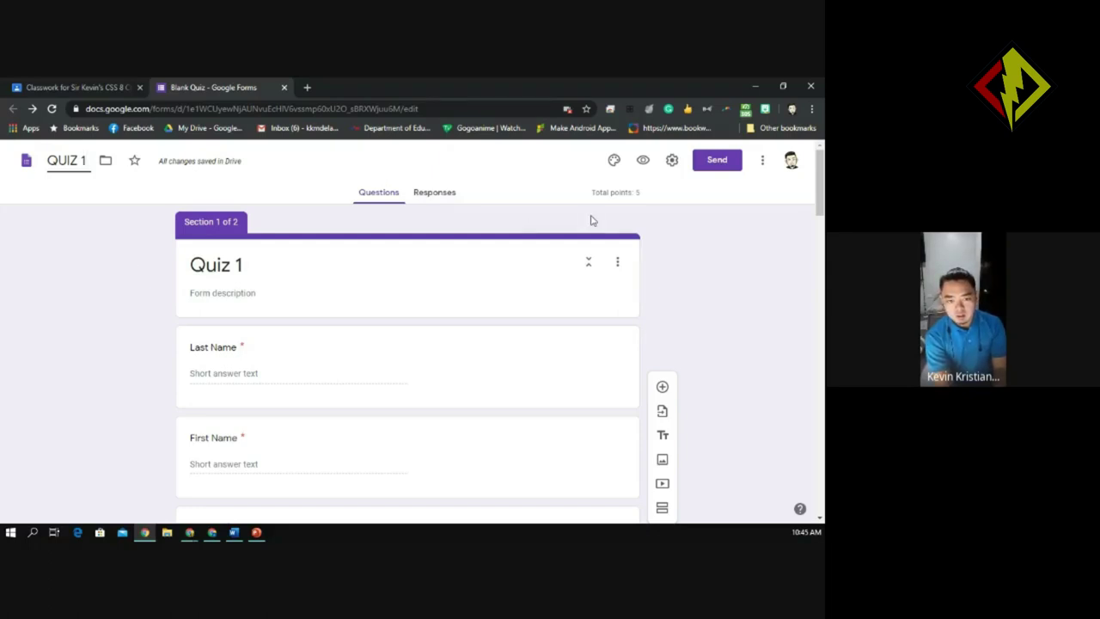
# Preview the quiz as a respondent, fill in the last and first name answers, and choose the section Matthew
pyautogui.click(644, 162)
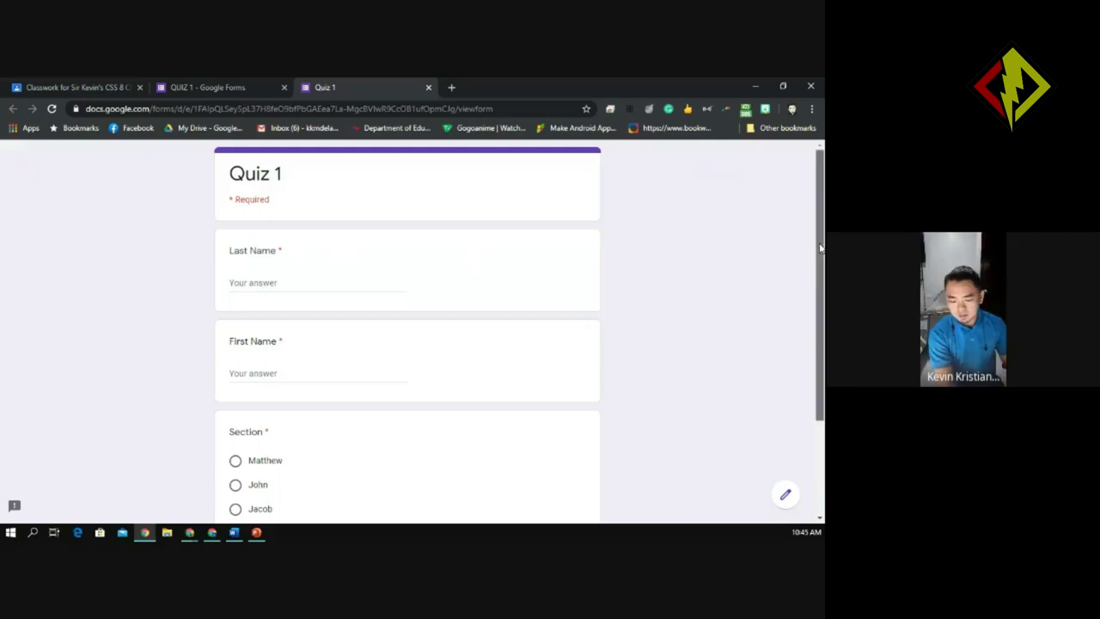
pyautogui.scroll(-1, 477, 248)
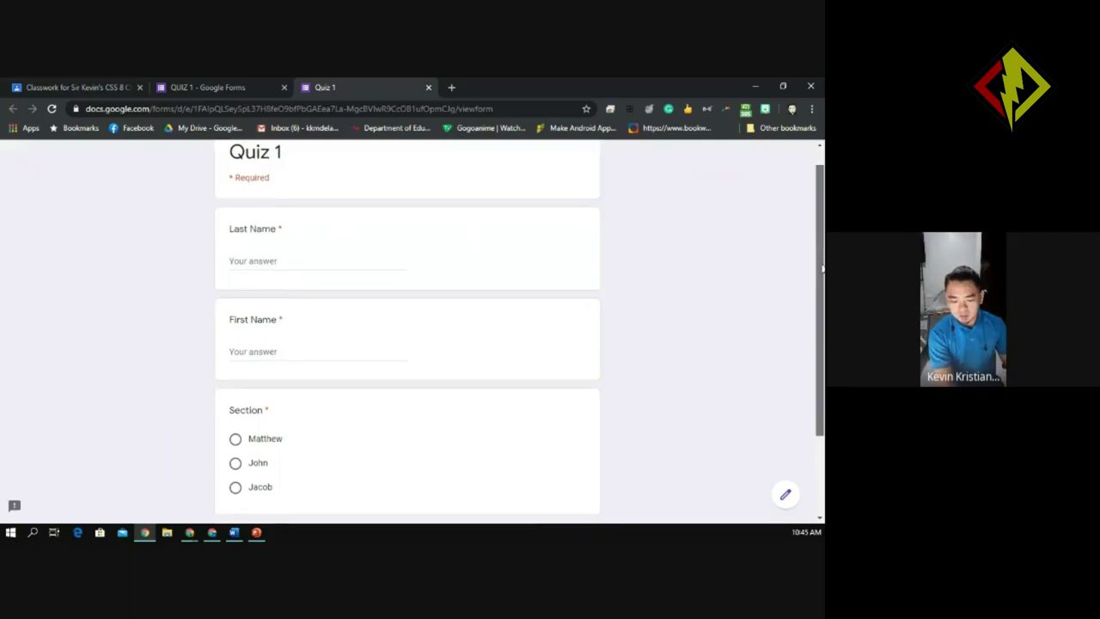
pyautogui.click(267, 249)
pyautogui.write('D')
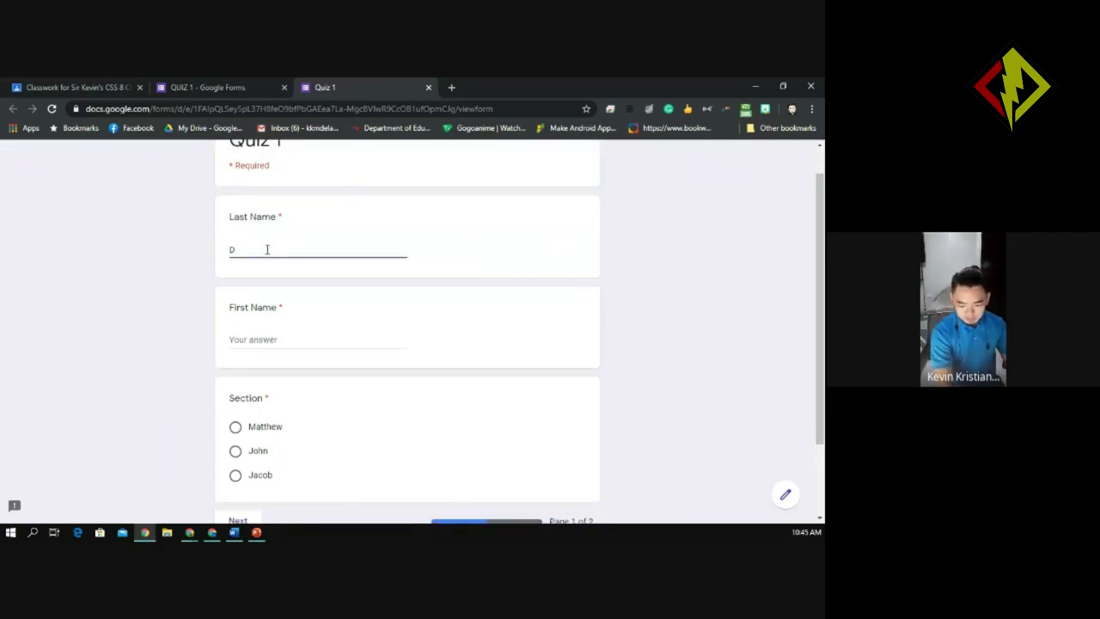
pyautogui.click(242, 339)
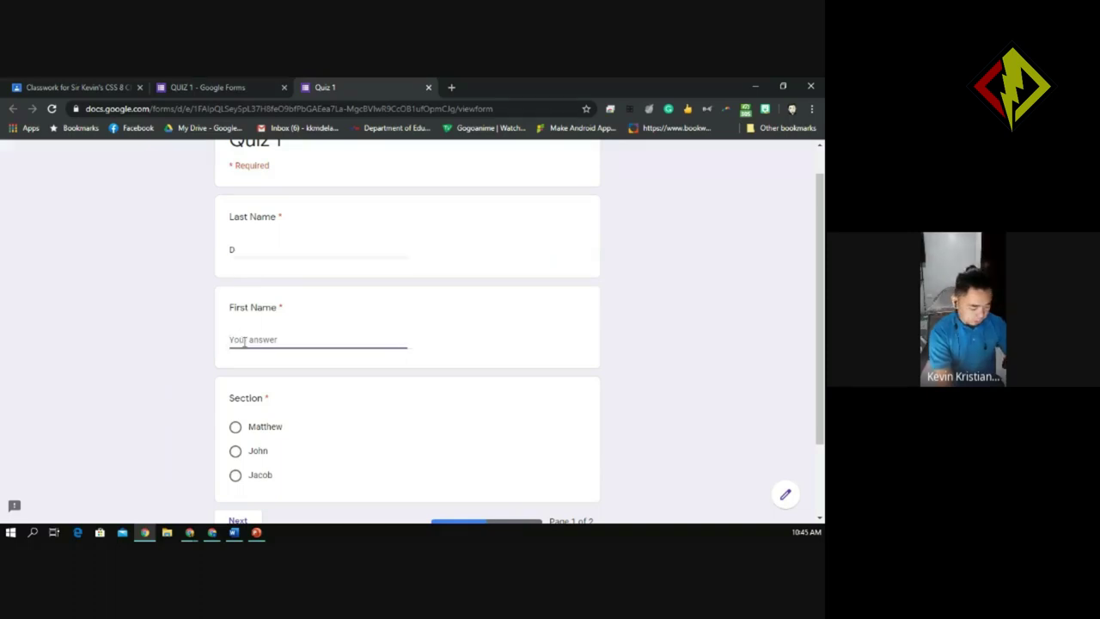
pyautogui.write('K')
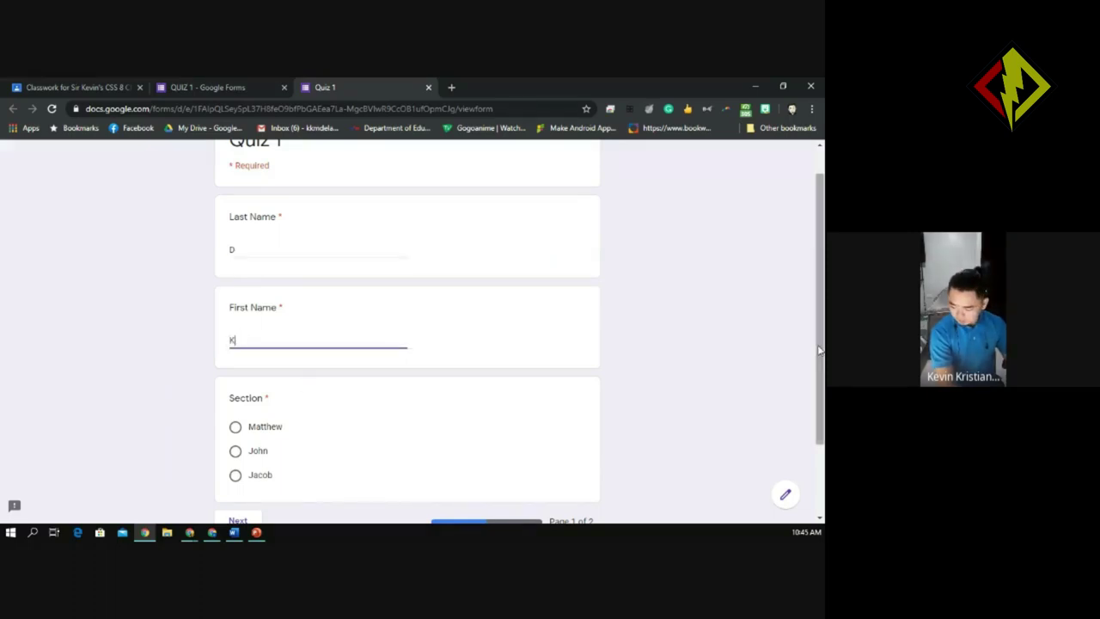
pyautogui.scroll(-2, 823, 430)
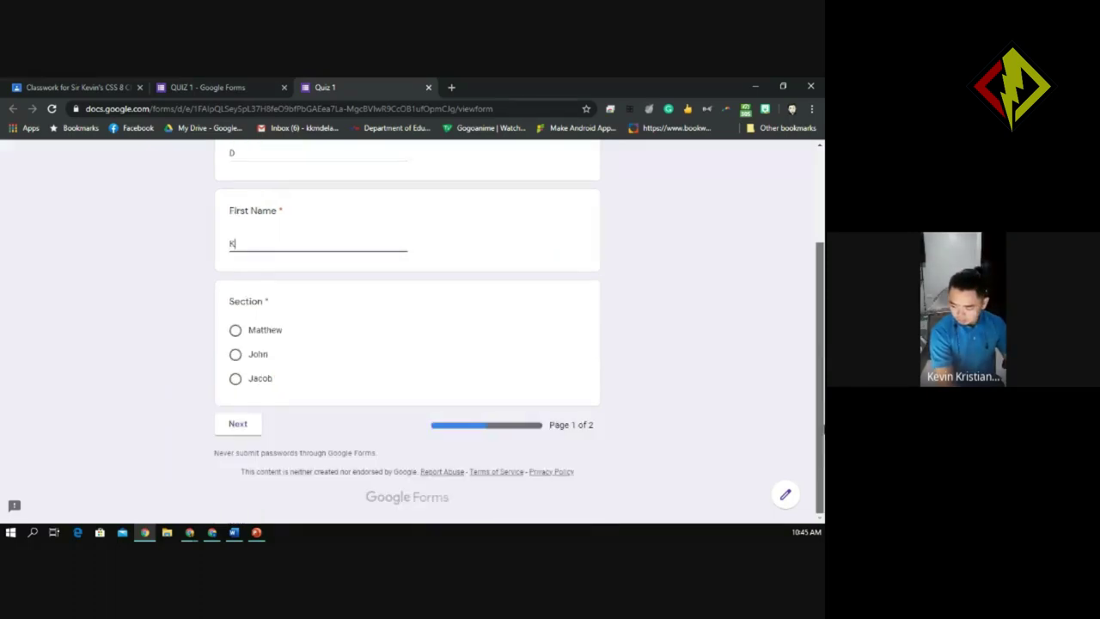
pyautogui.click(236, 334)
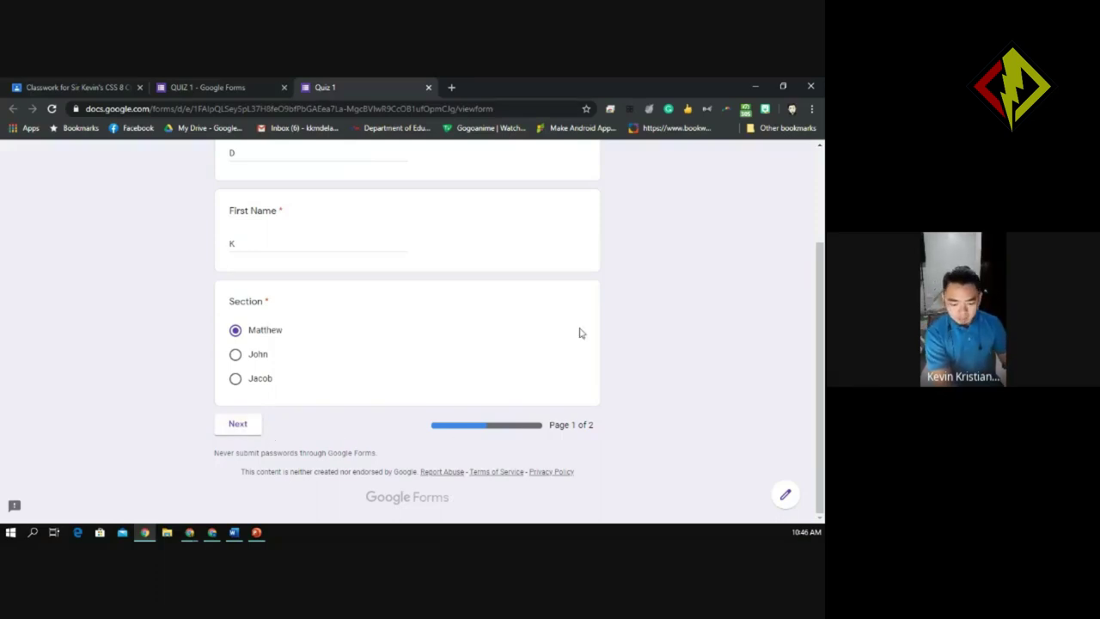
# Clear the First Name answer in the preview to test the required question
pyautogui.click(244, 243)
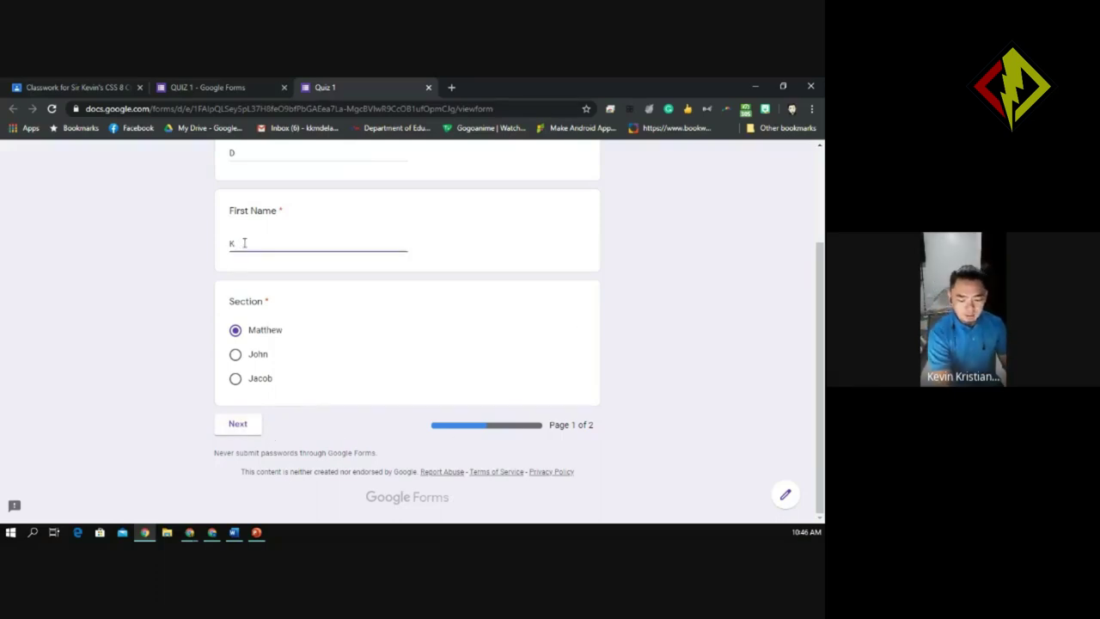
pyautogui.press('BackSpace')
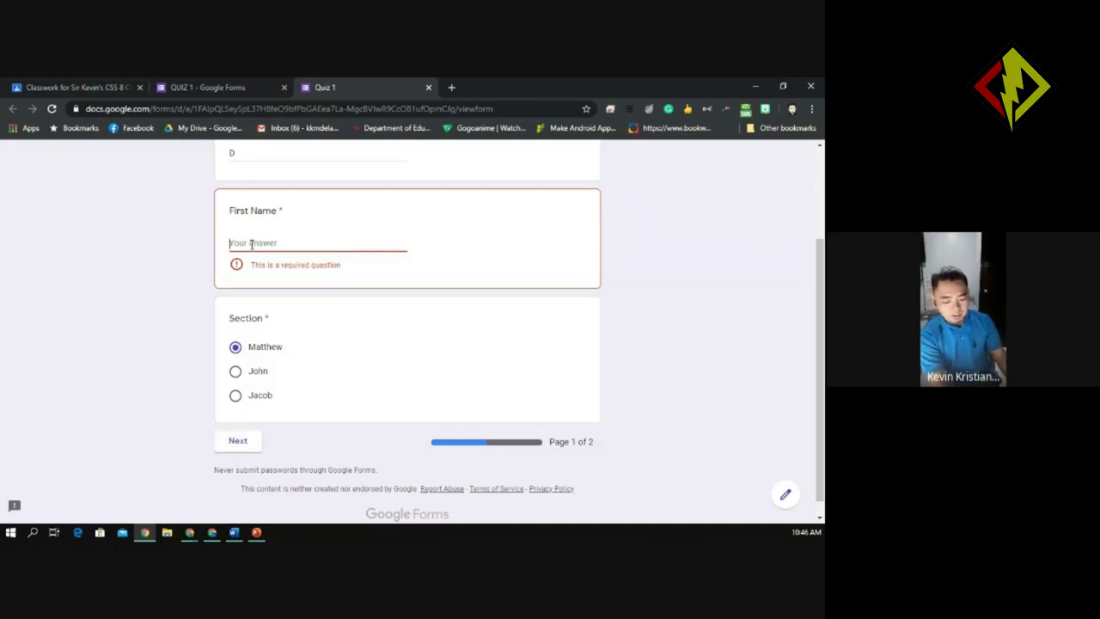
# Fill in the required First Name answer with an initial and continue to the second page of the quiz
pyautogui.write('K')
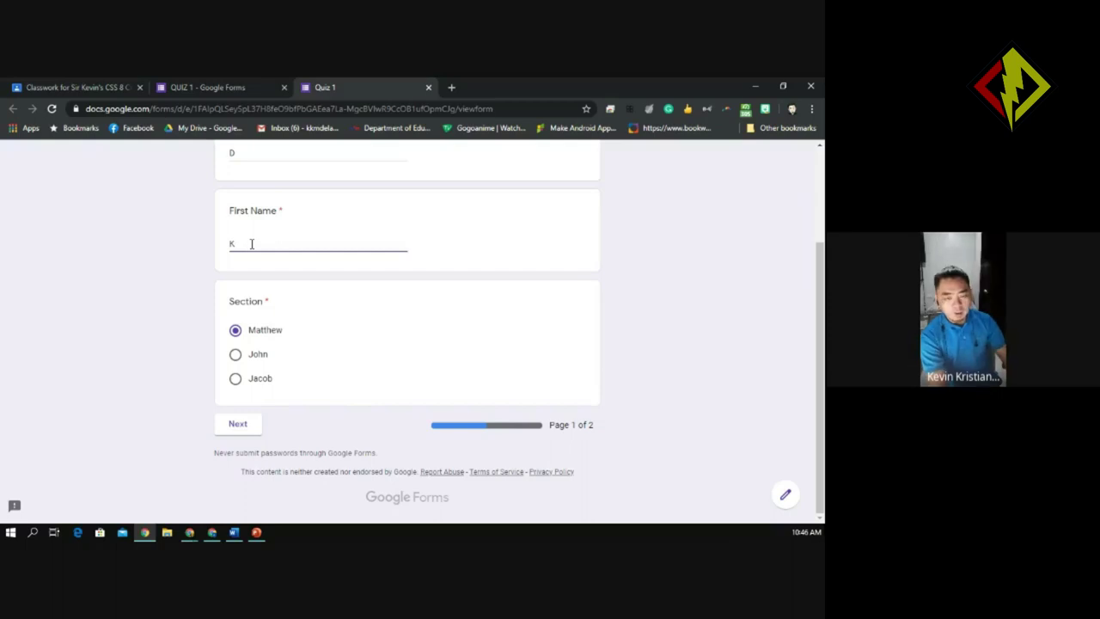
pyautogui.click(249, 429)
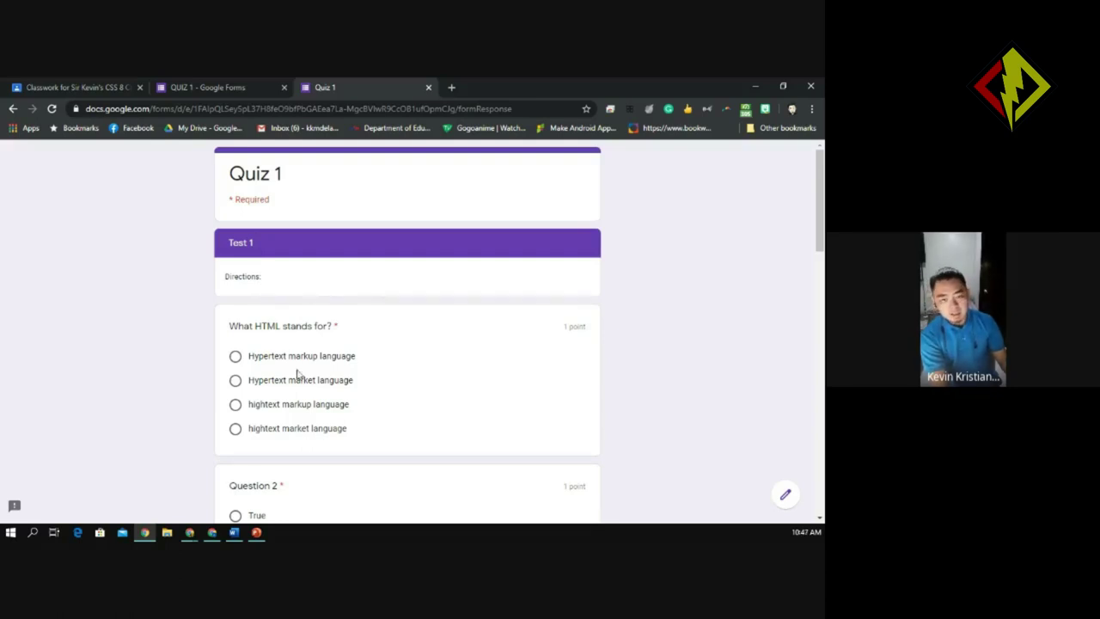
# Answer the HTML question with "Hypertext market language" and Question 2 with True
pyautogui.moveTo(821, 241); pyautogui.dragTo(822, 264)
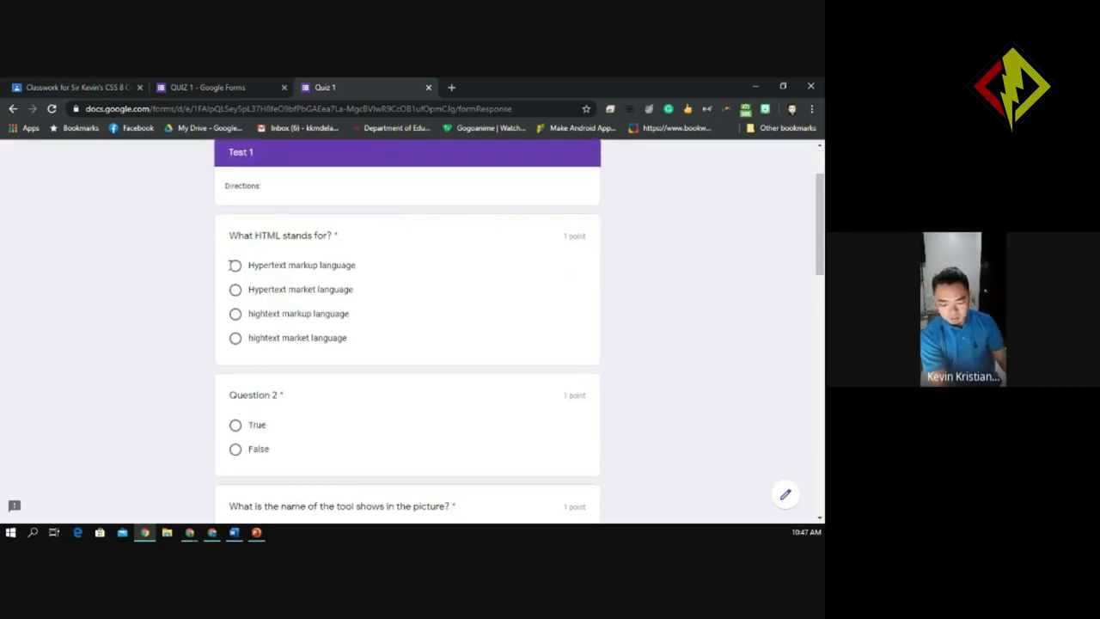
pyautogui.click(235, 289)
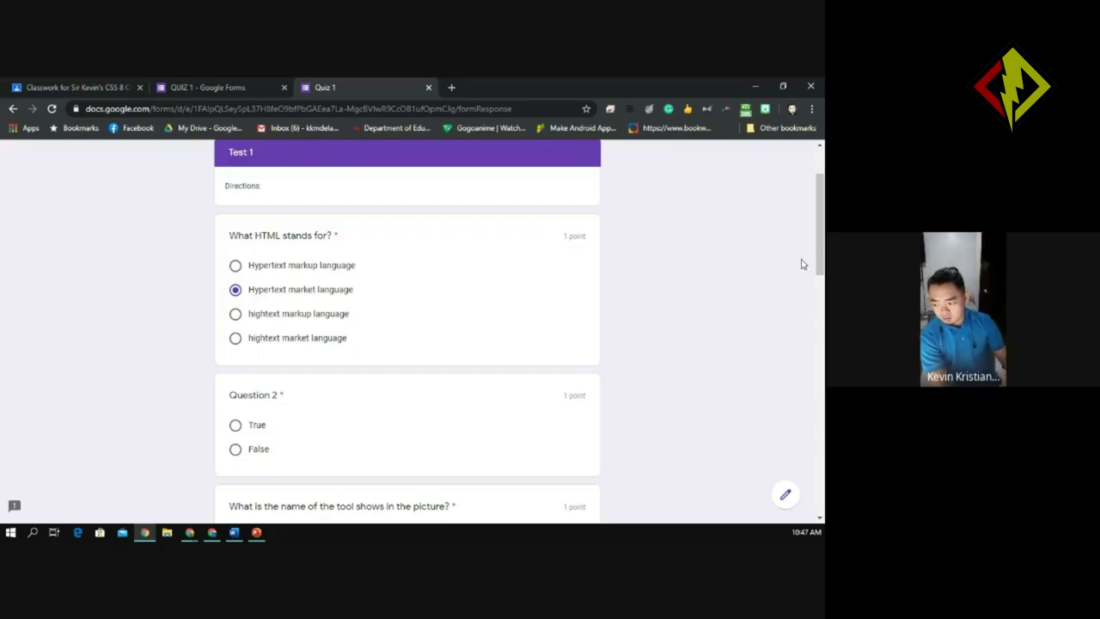
pyautogui.moveTo(815, 256); pyautogui.dragTo(821, 314)
pyautogui.click(235, 271)
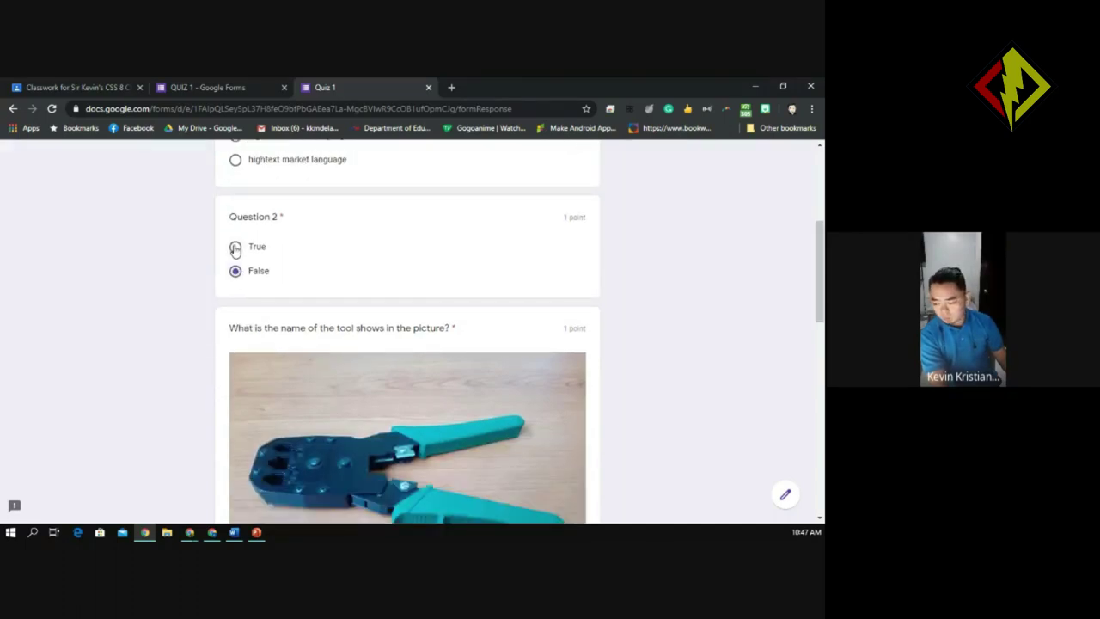
pyautogui.click(235, 248)
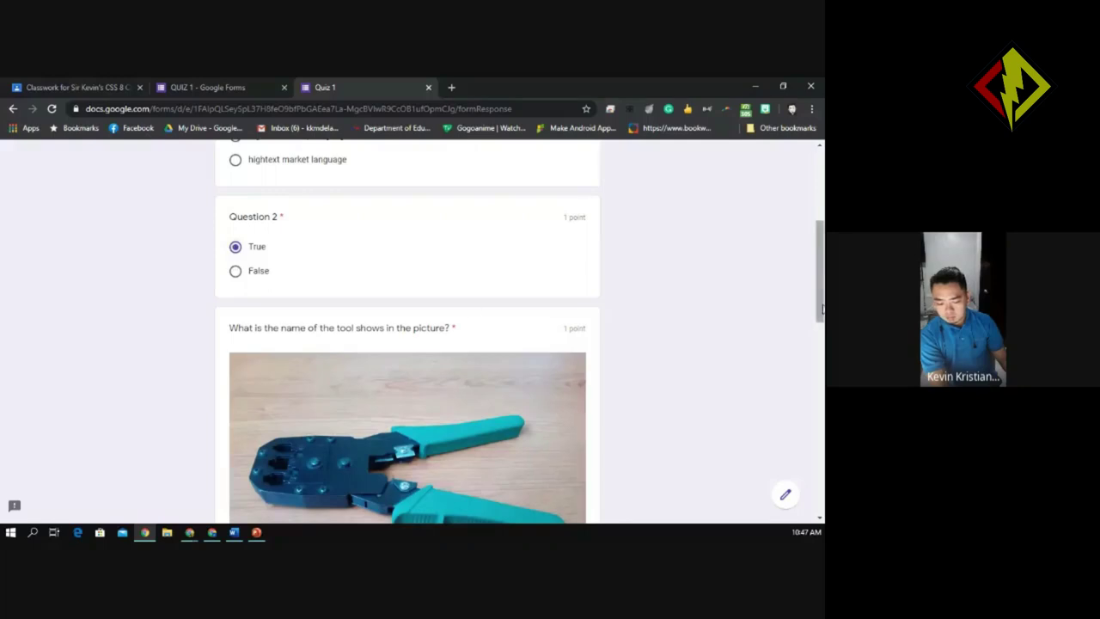
# Answer the question about the tool shown in the picture with "torx screw driver"
pyautogui.moveTo(821, 308); pyautogui.dragTo(821, 342)
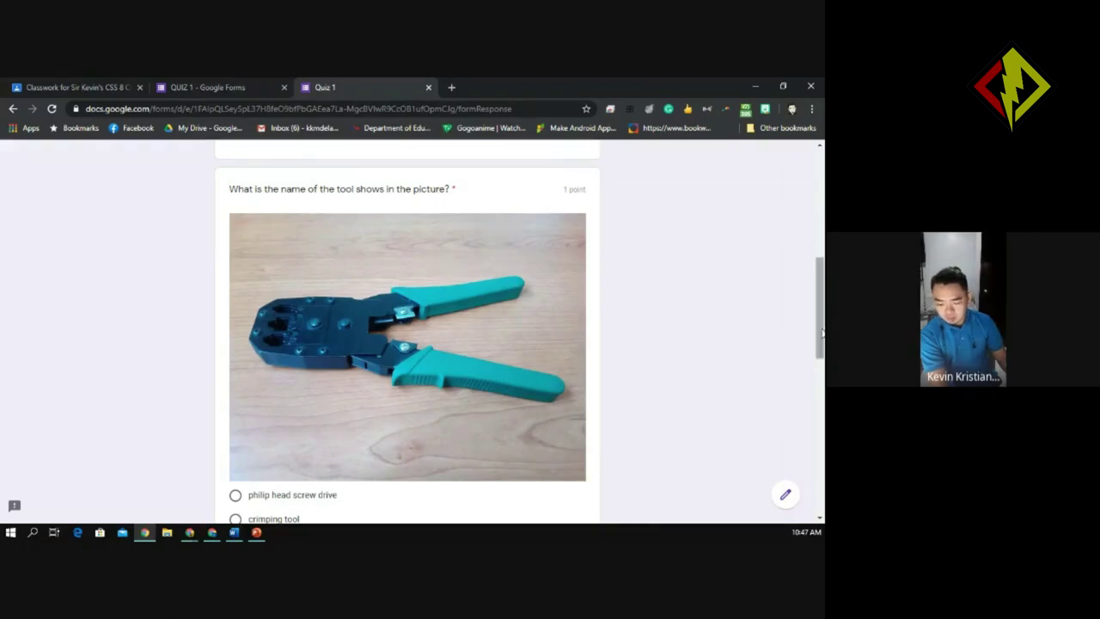
pyautogui.moveTo(822, 333); pyautogui.dragTo(821, 372)
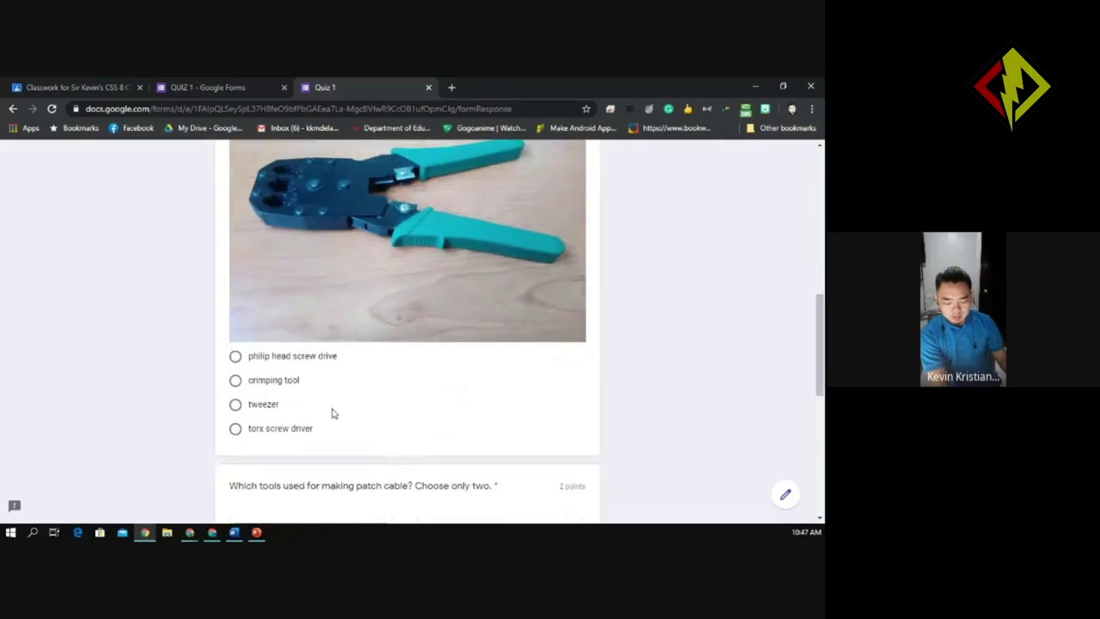
pyautogui.click(235, 428)
# Select crimping tool, wire stripper and torx screwdriver for the patch cable question and submit the quiz
pyautogui.scroll(-1, 344, 336)
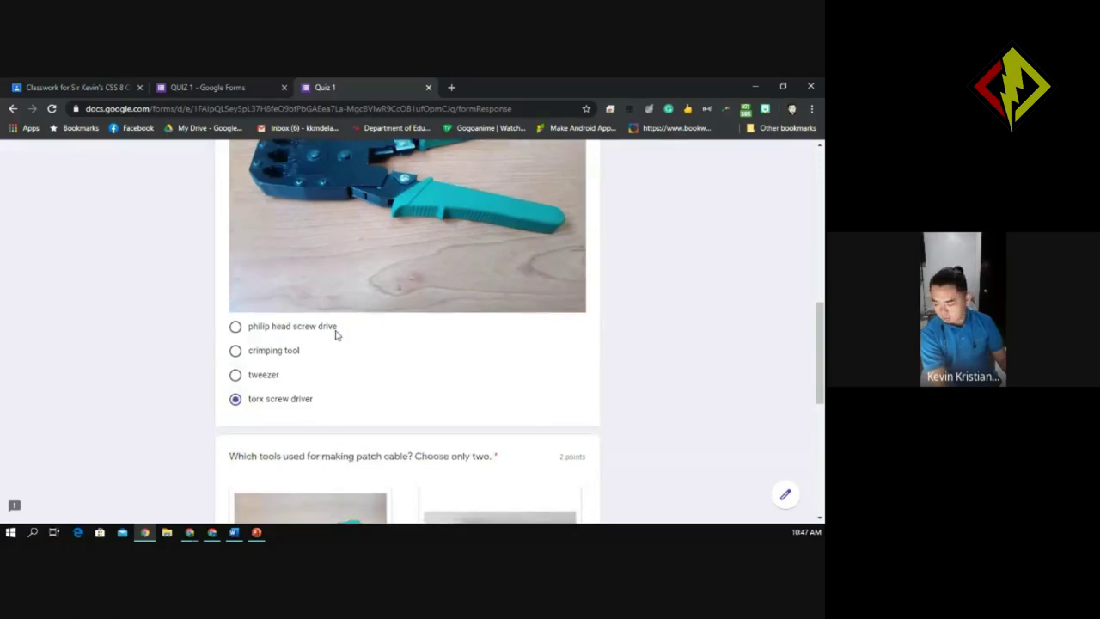
pyautogui.scroll(-2, 817, 361)
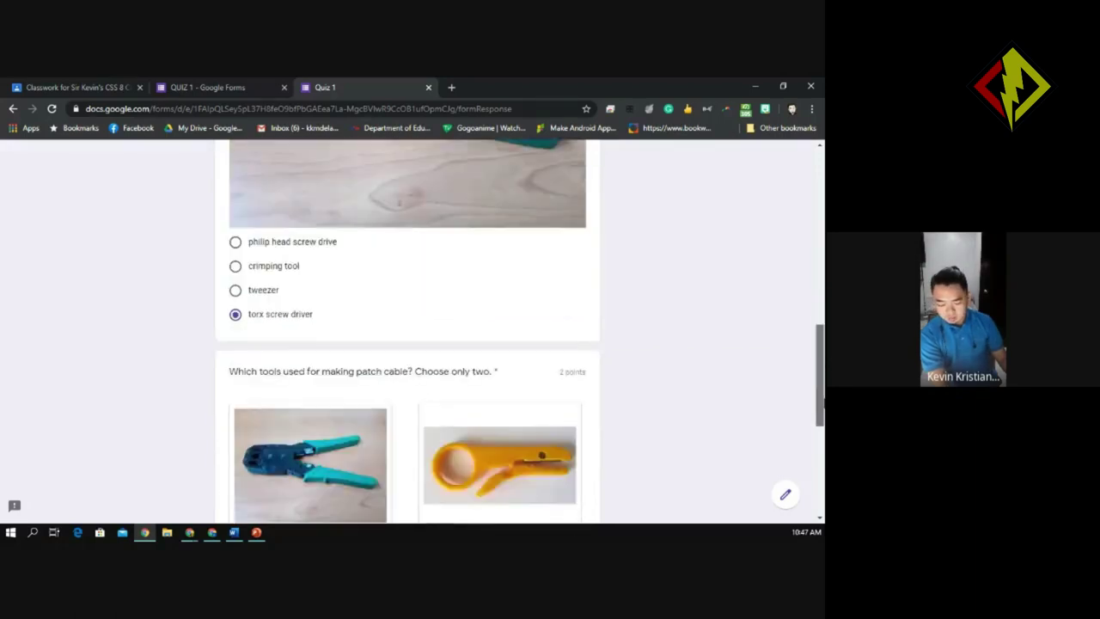
pyautogui.scroll(-2, 553, 324)
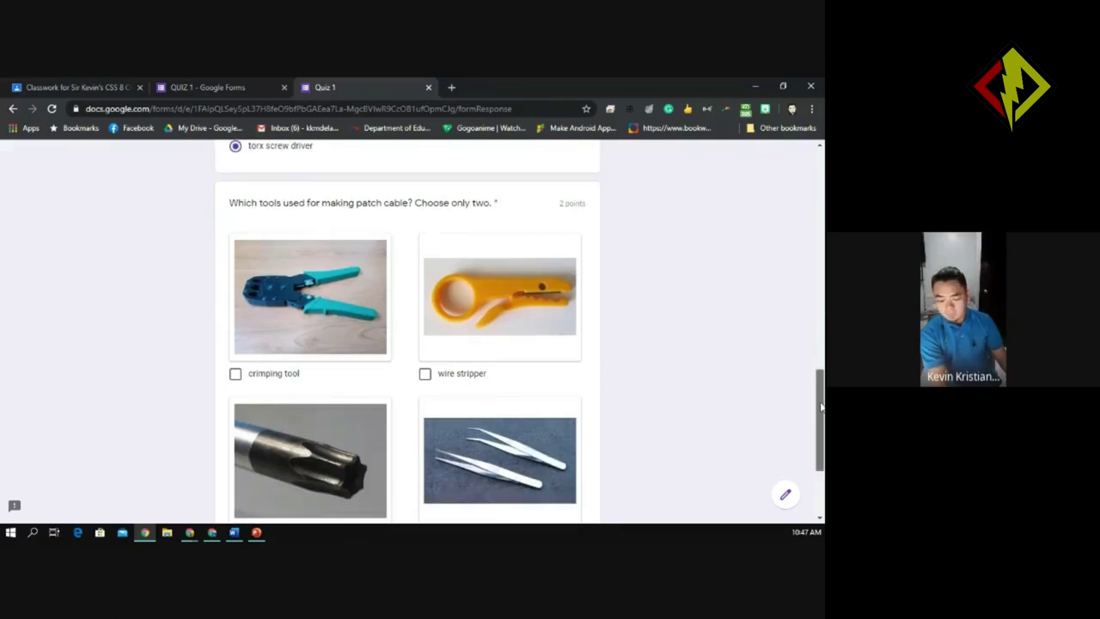
pyautogui.moveTo(821, 409); pyautogui.dragTo(821, 411)
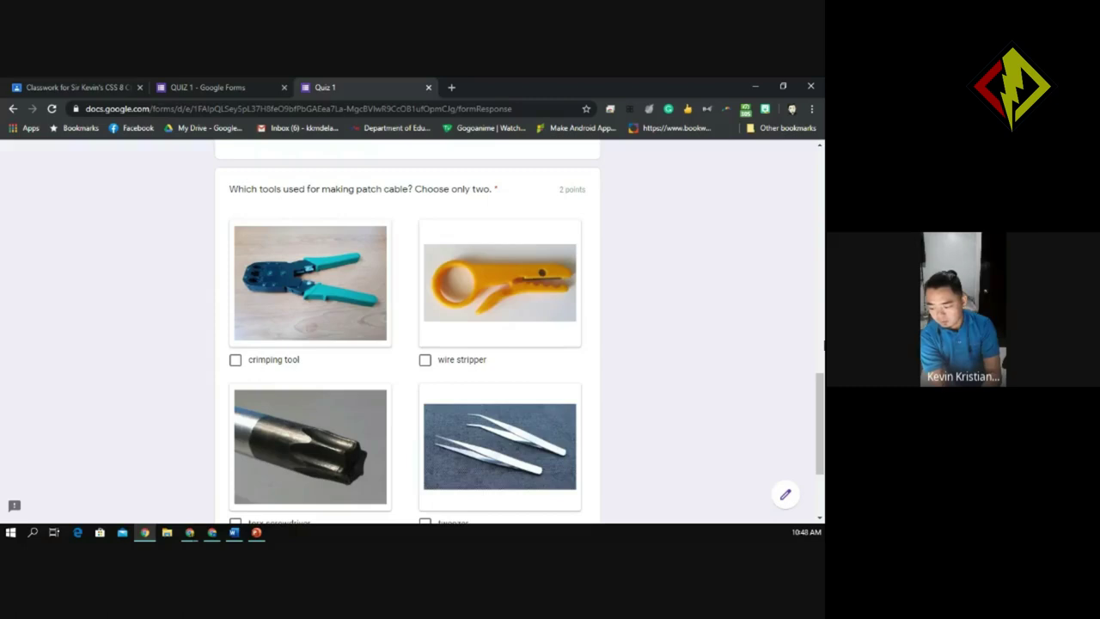
pyautogui.scroll(-1, 643, 368)
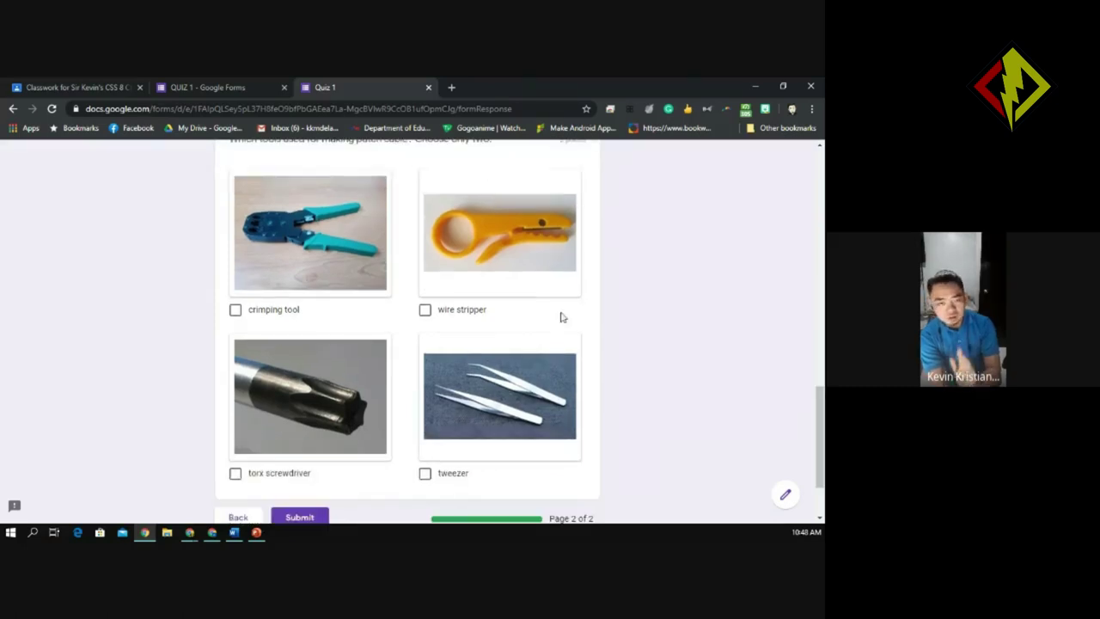
pyautogui.click(234, 311)
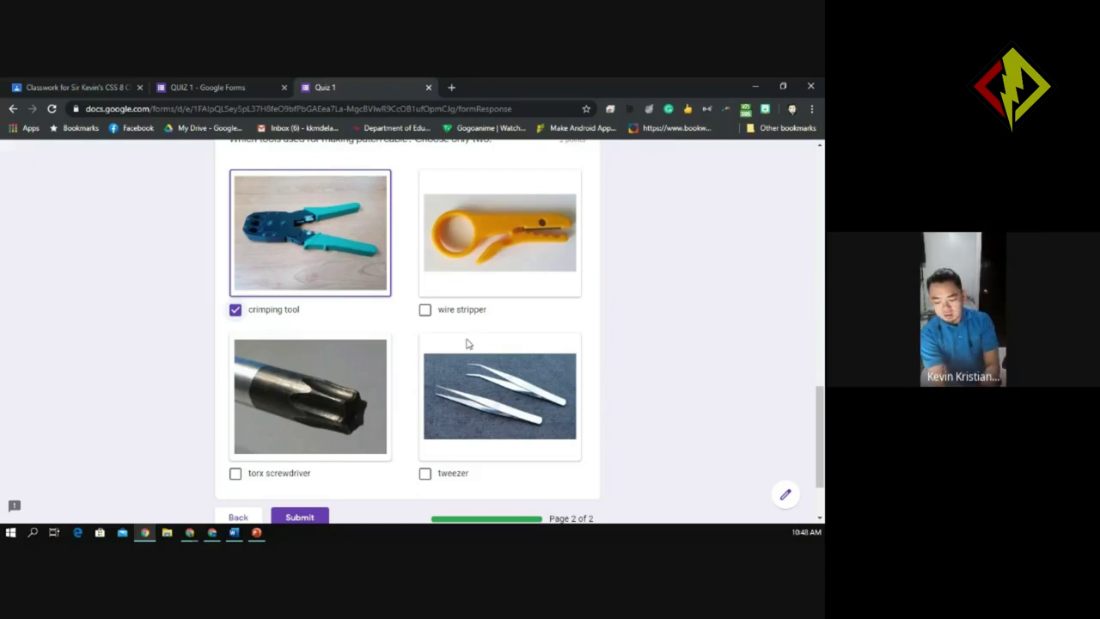
pyautogui.click(453, 294)
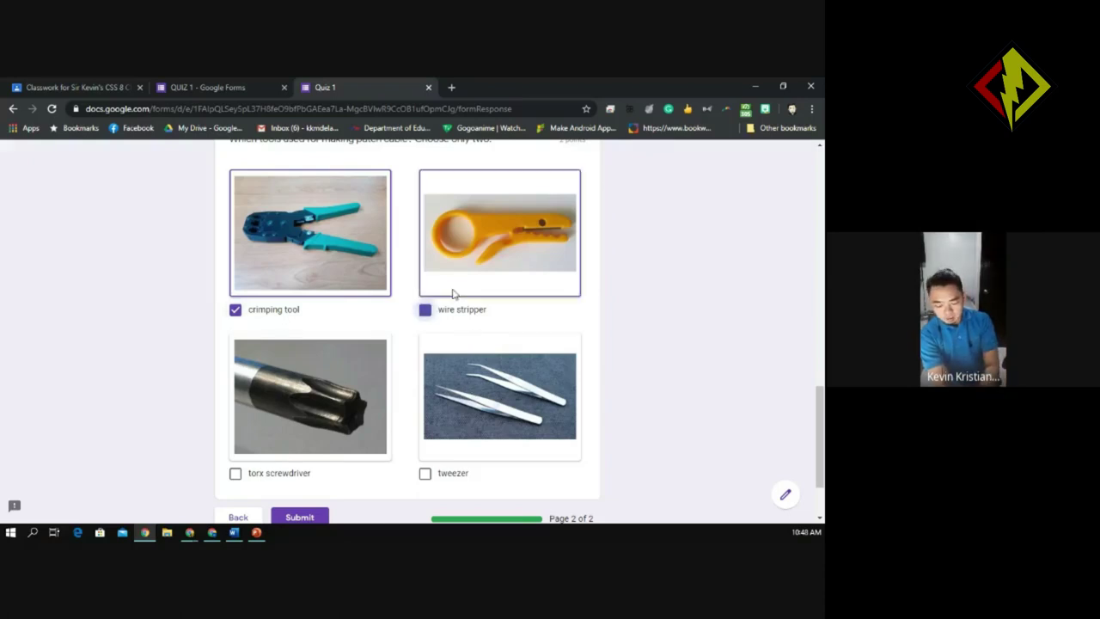
pyautogui.click(331, 399)
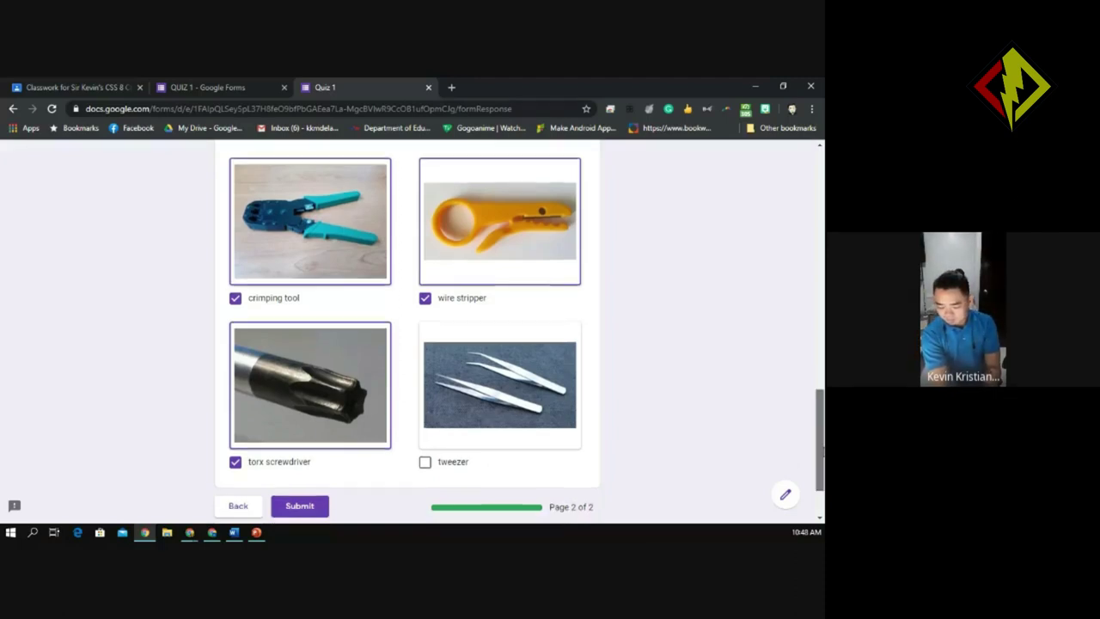
pyautogui.scroll(-1, 819, 444)
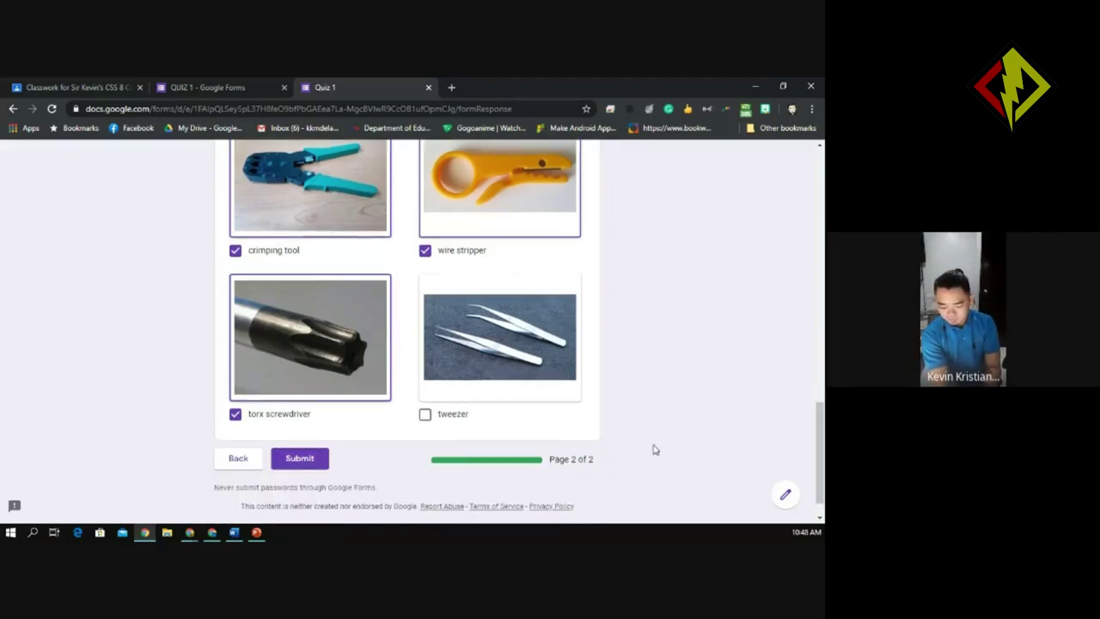
pyautogui.click(313, 464)
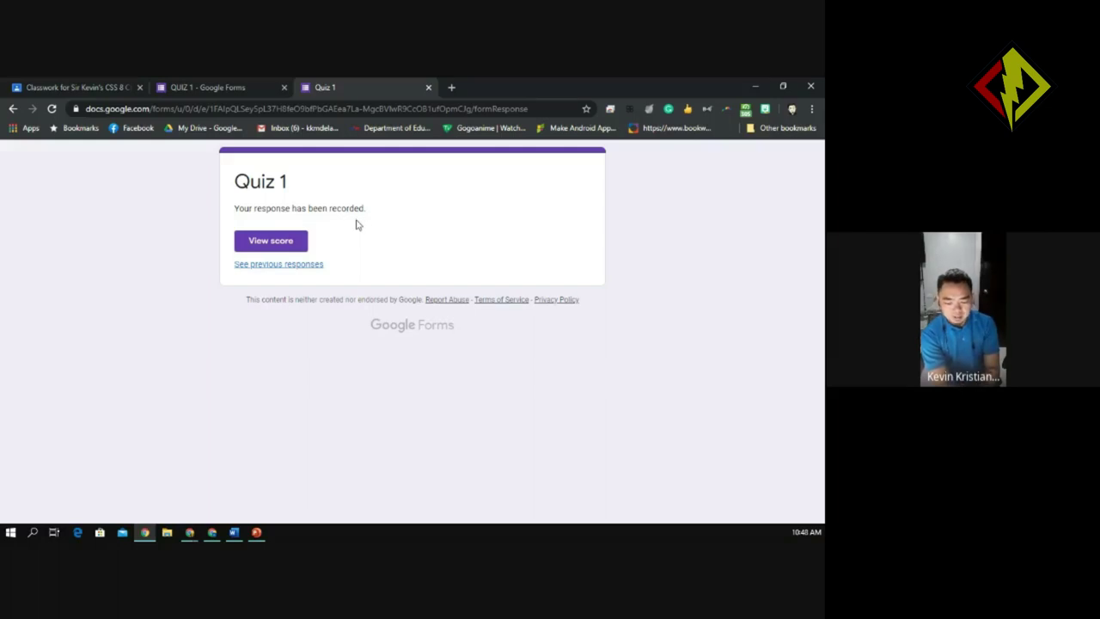
# View the score of the submitted quiz and review the marking and feedback for the HTML question and Question 2
pyautogui.click(288, 243)
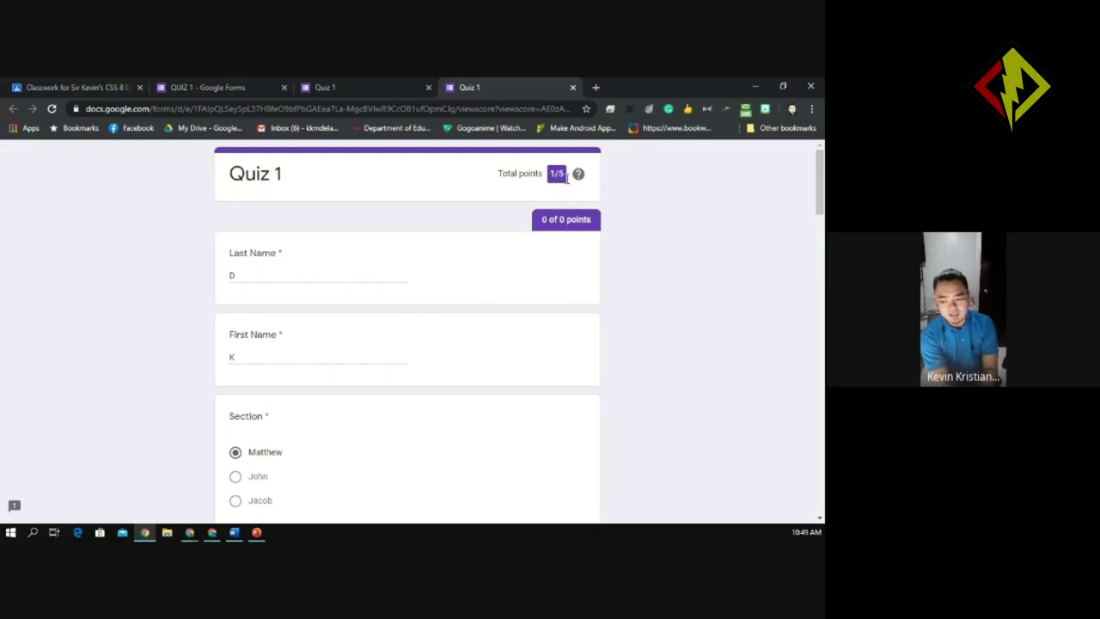
pyautogui.moveTo(821, 183); pyautogui.dragTo(821, 254)
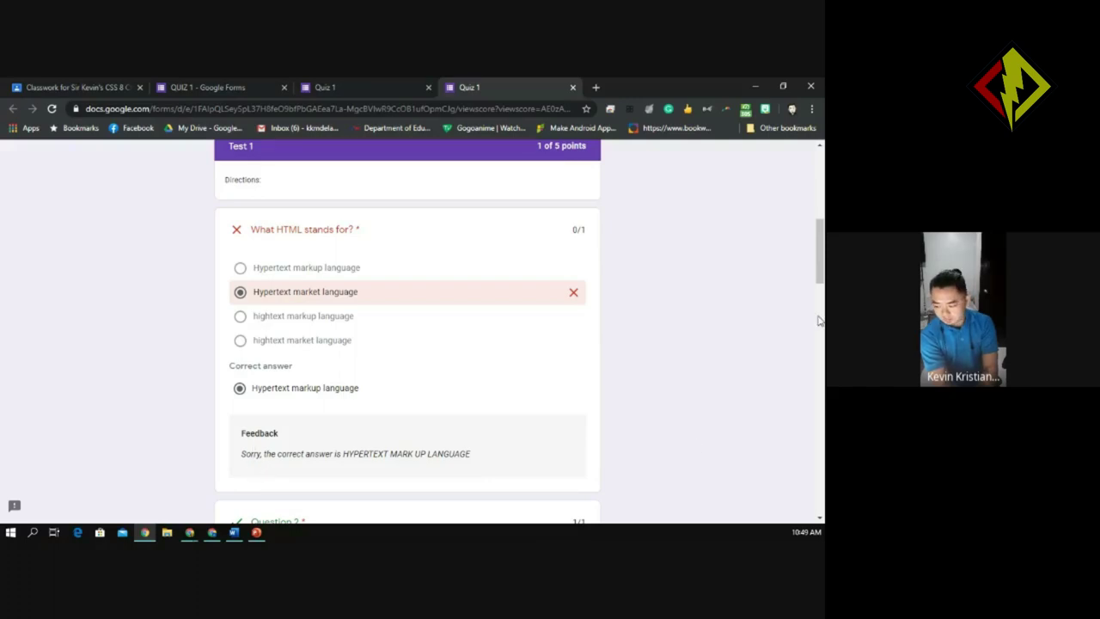
pyautogui.moveTo(823, 271)
pyautogui.mouseDown()
pyautogui.moveTo(823, 305)
pyautogui.moveTo(822, 275)
pyautogui.mouseUp()
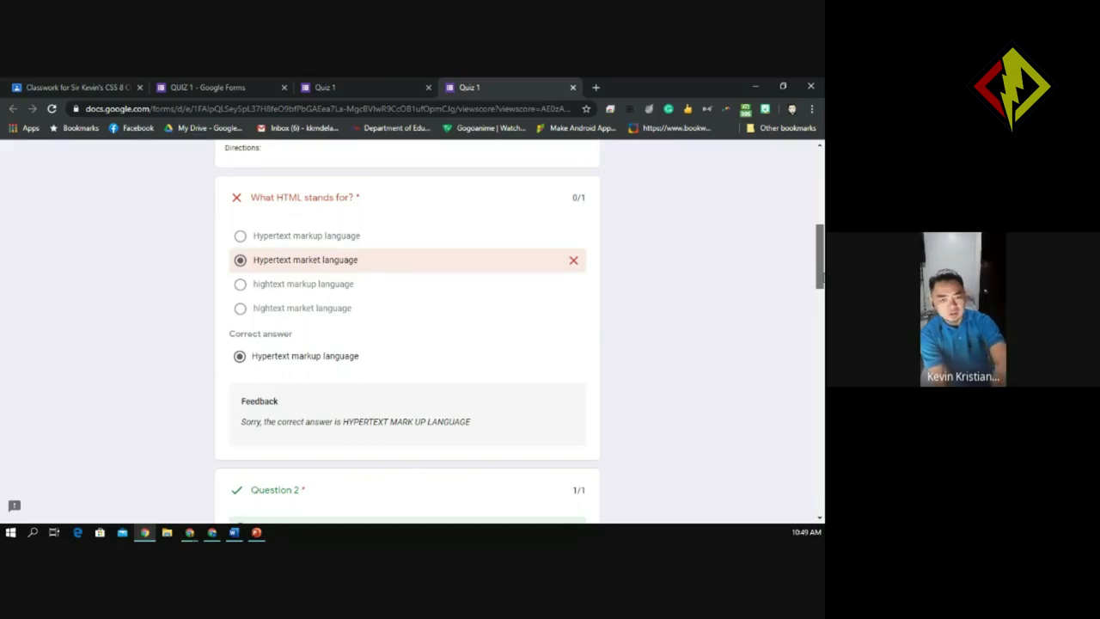
pyautogui.moveTo(823, 276); pyautogui.dragTo(822, 315)
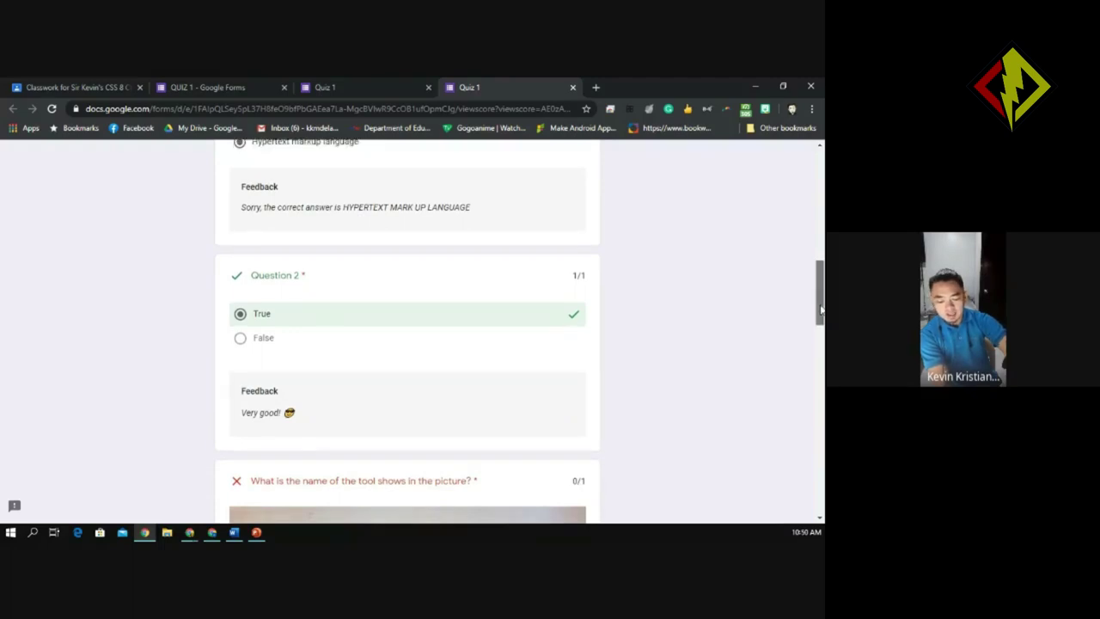
pyautogui.scroll(-1, 363, 347)
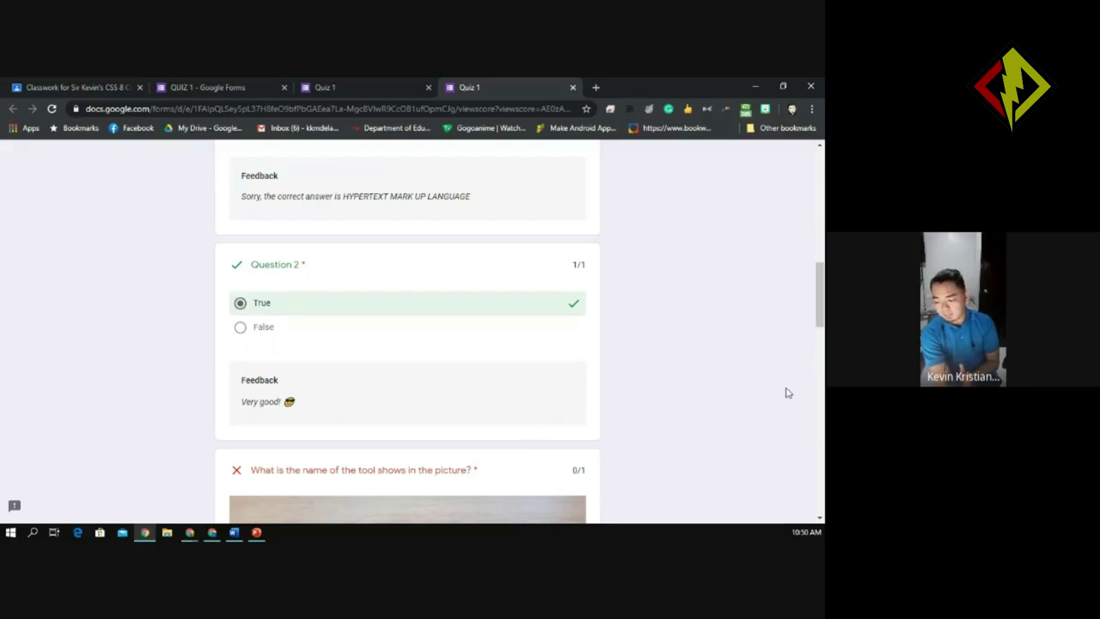
# Review the marking, correct answers and feedback for the tool picture question and the patch cable question
pyautogui.moveTo(820, 316); pyautogui.dragTo(821, 348)
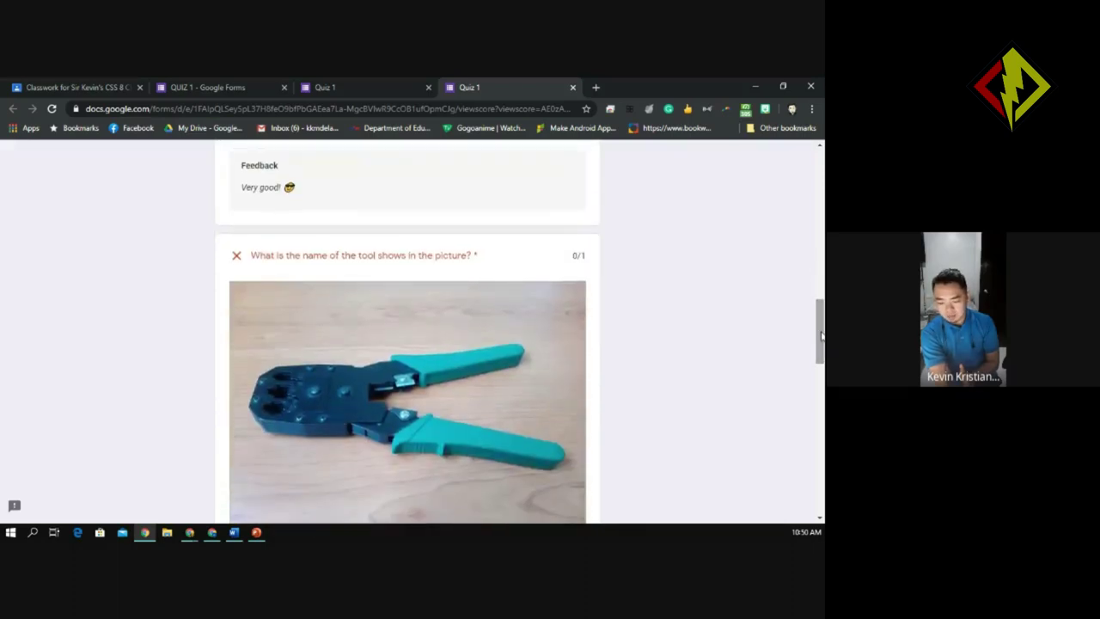
pyautogui.scroll(-1, 822, 344)
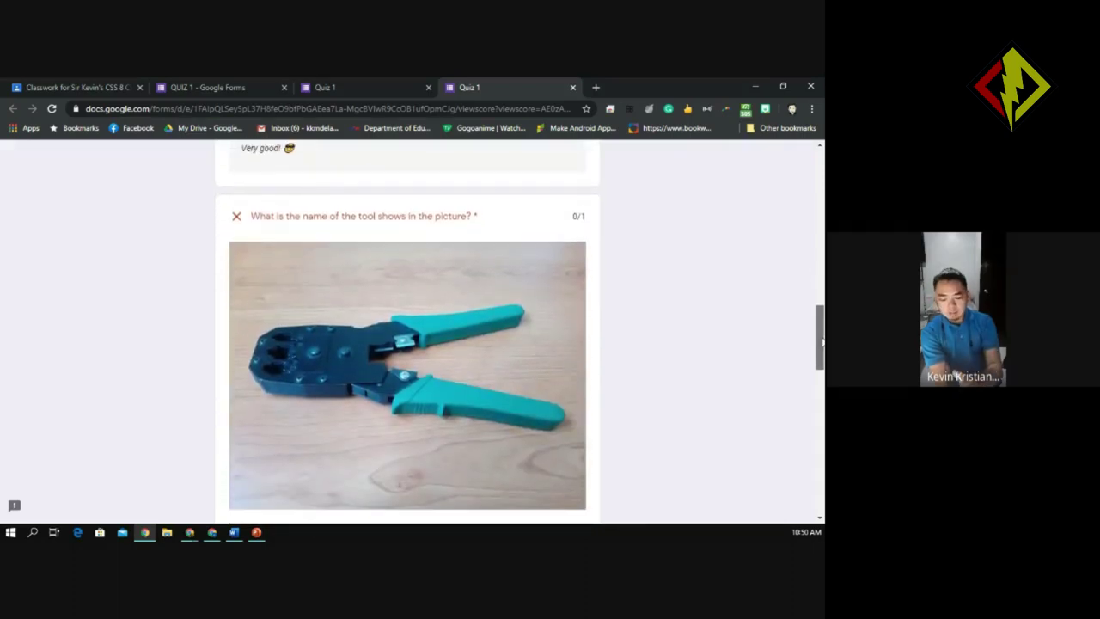
pyautogui.moveTo(822, 341); pyautogui.dragTo(822, 433)
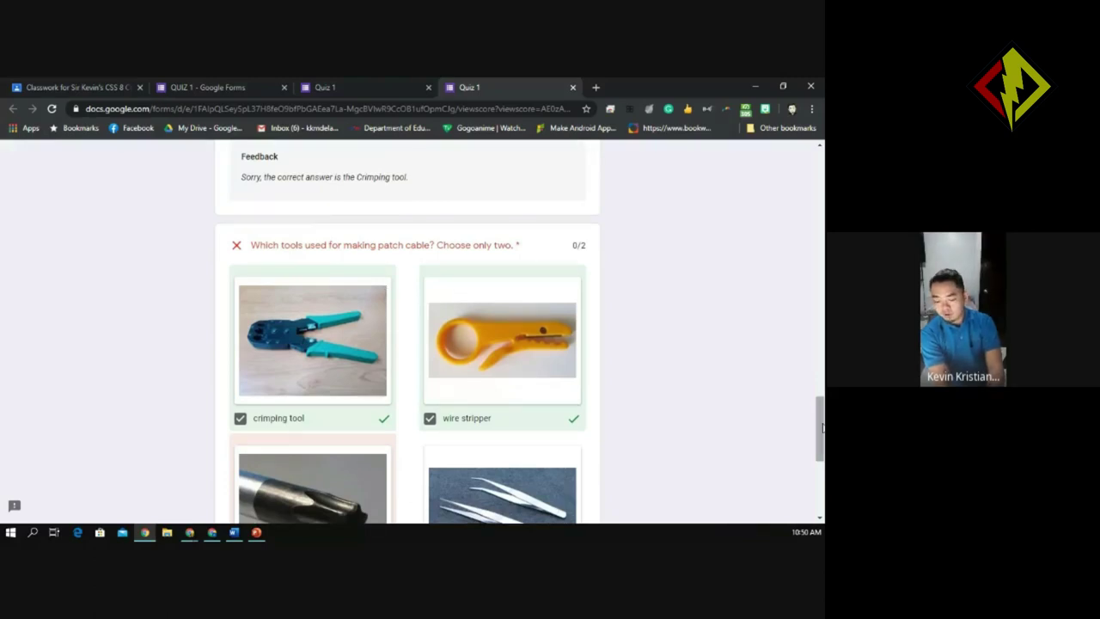
pyautogui.moveTo(823, 431); pyautogui.dragTo(823, 443)
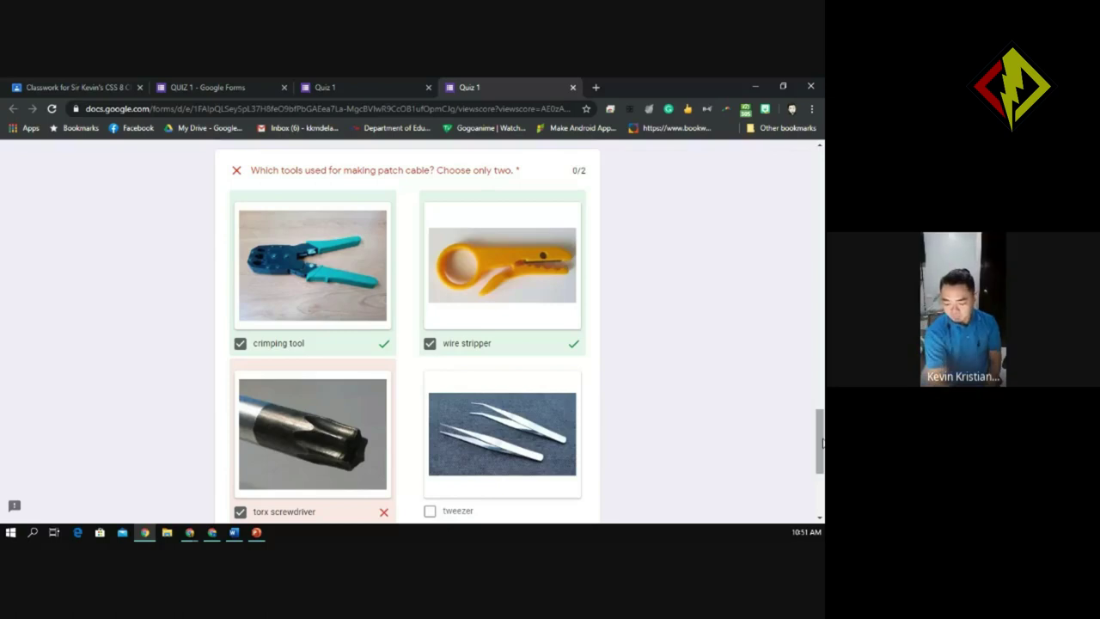
pyautogui.scroll(-2, 823, 444)
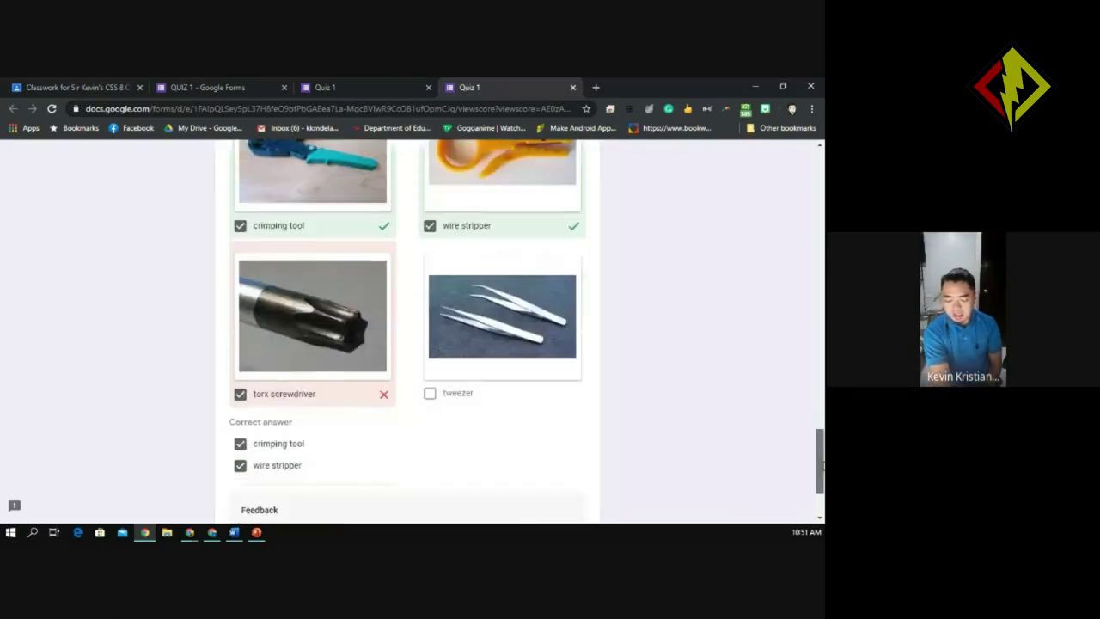
pyautogui.scroll(2, 823, 444)
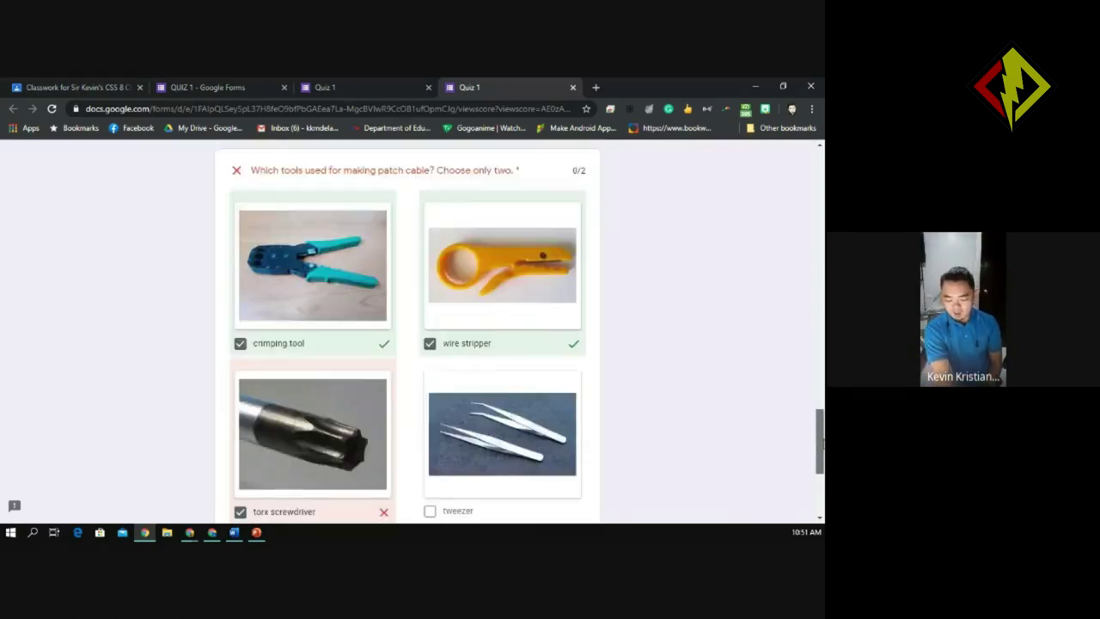
pyautogui.moveTo(823, 444); pyautogui.dragTo(822, 490)
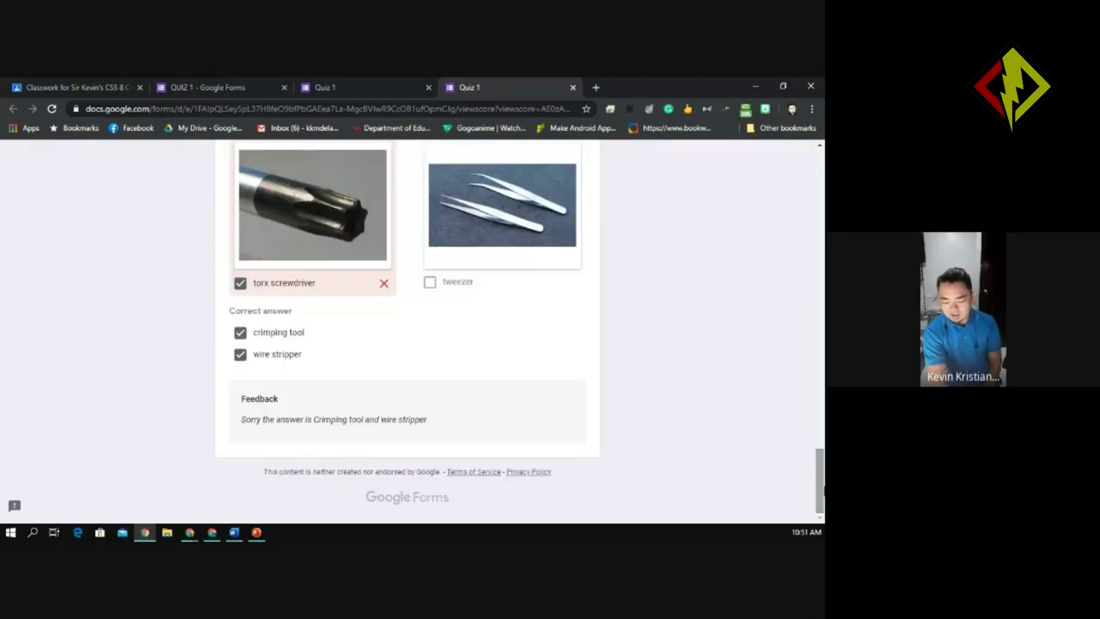
# Recheck the total points at the start of the results and close the score page
pyautogui.moveTo(821, 486); pyautogui.dragTo(821, 185)
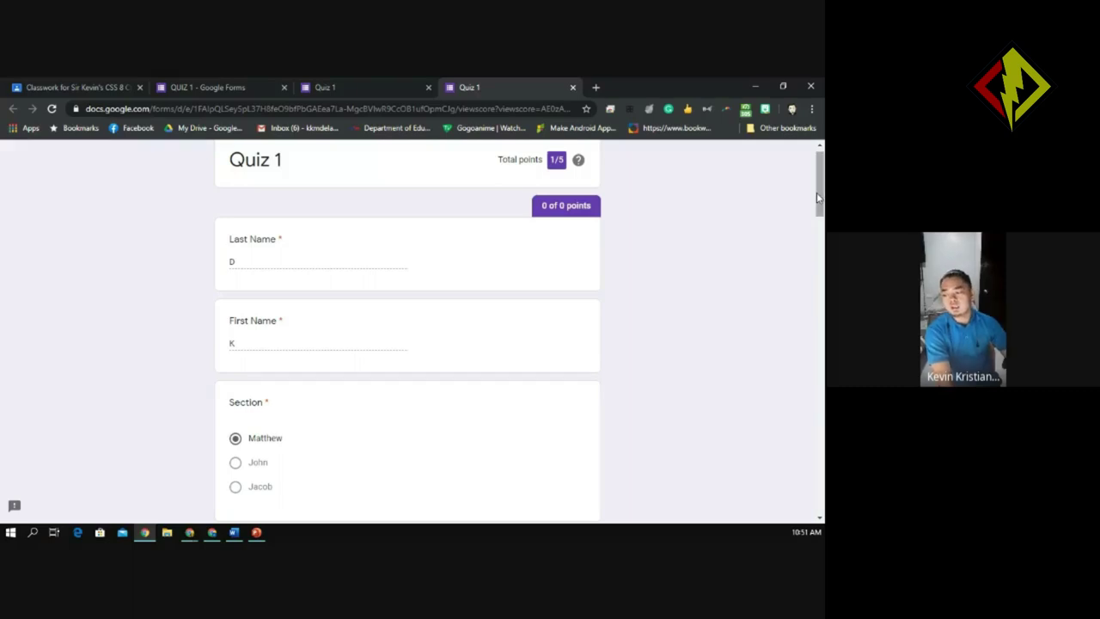
pyautogui.moveTo(818, 198); pyautogui.dragTo(818, 189)
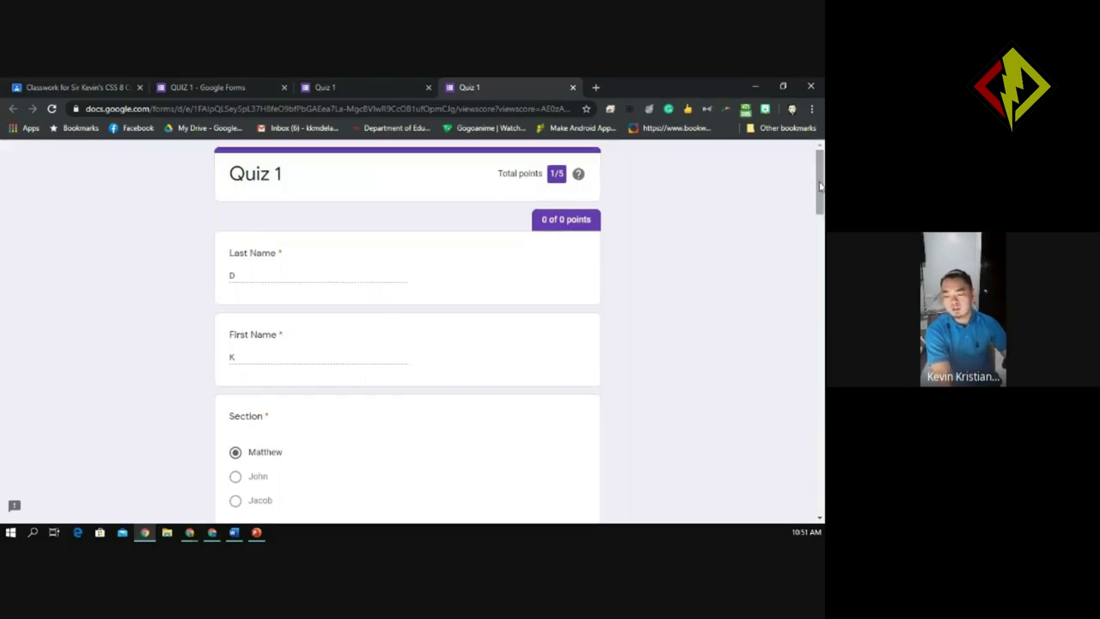
pyautogui.click(572, 88)
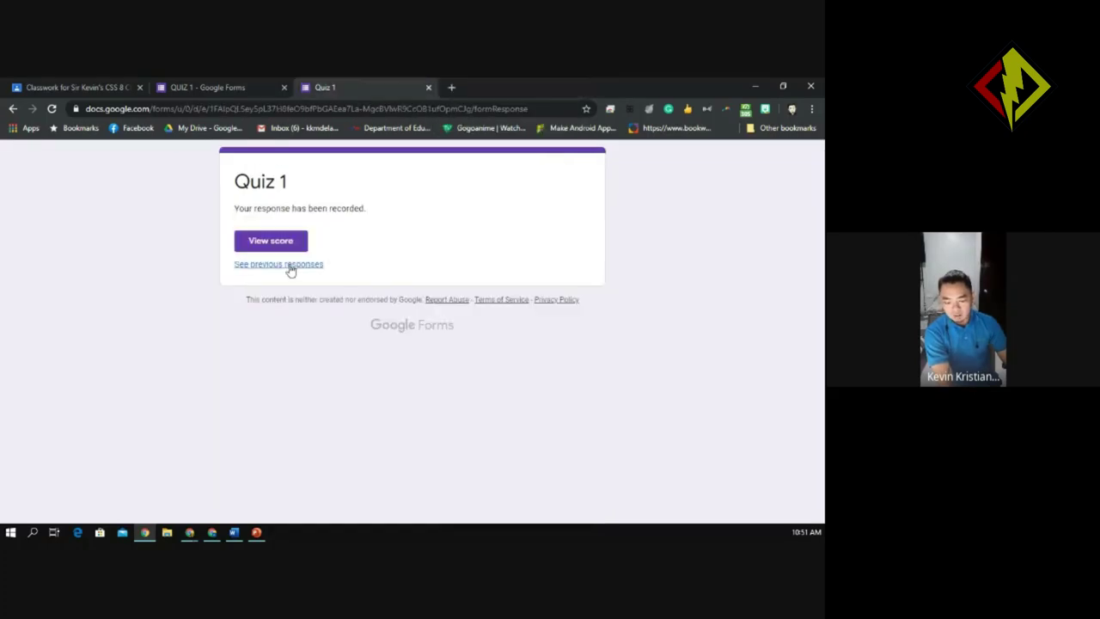
# Open the previous responses summary of the submitted quiz, review the answer charts for its questions, and close the summary
pyautogui.click(284, 264)
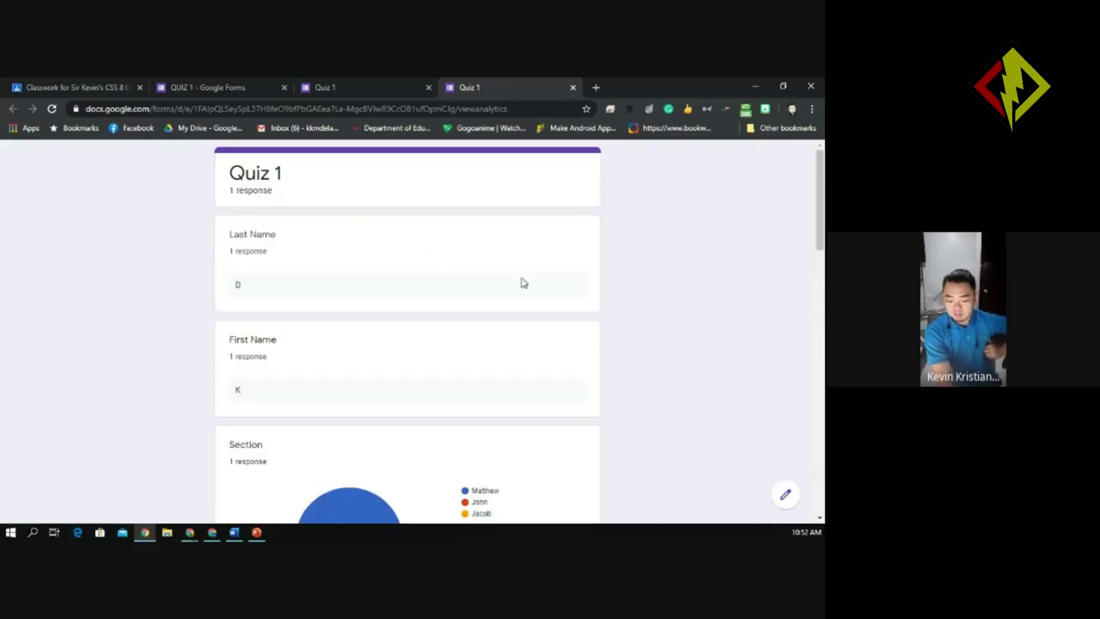
pyautogui.moveTo(822, 228); pyautogui.dragTo(822, 231)
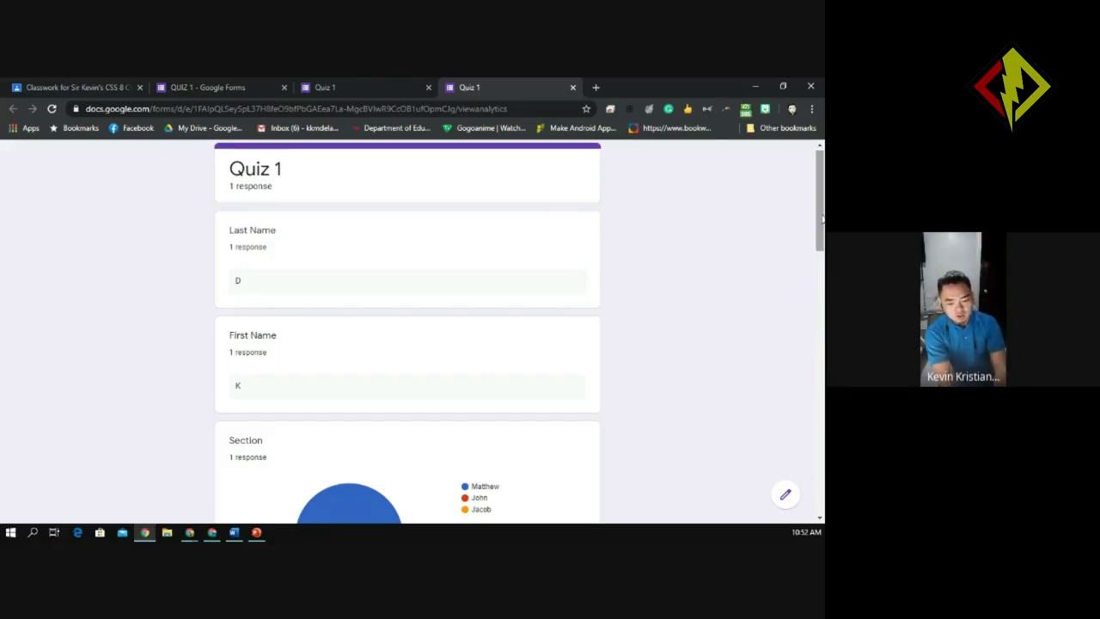
pyautogui.moveTo(822, 219); pyautogui.dragTo(816, 411)
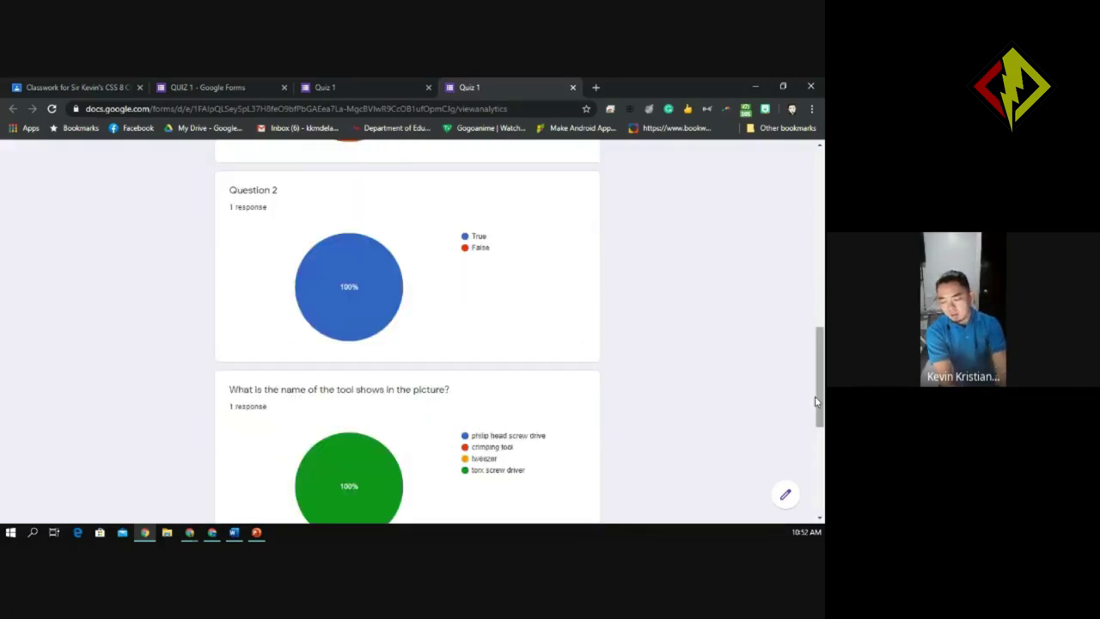
pyautogui.moveTo(821, 391); pyautogui.dragTo(822, 198)
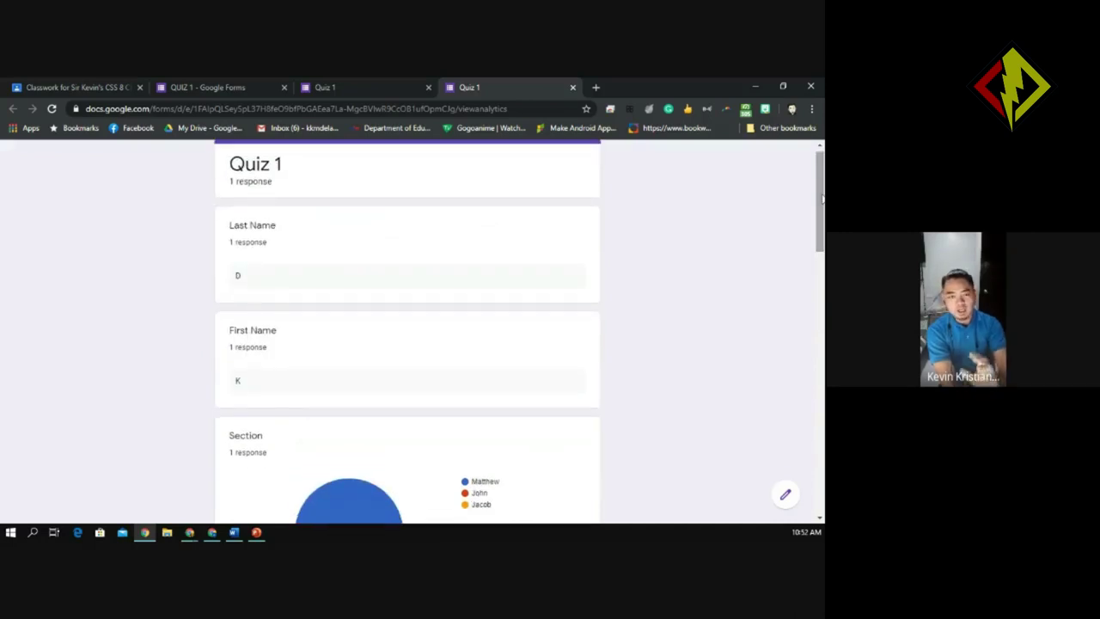
pyautogui.click(574, 88)
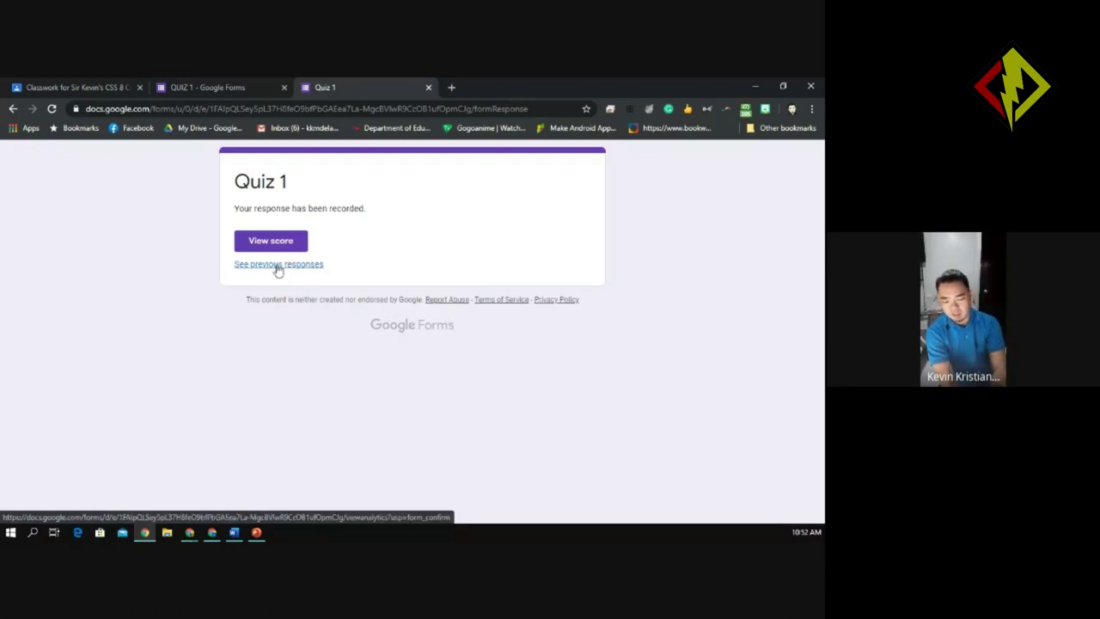
# Open the collected responses in the QUIZ 1 editor, dismiss the question view tip, and examine the score insights and total points distribution
pyautogui.click(221, 87)
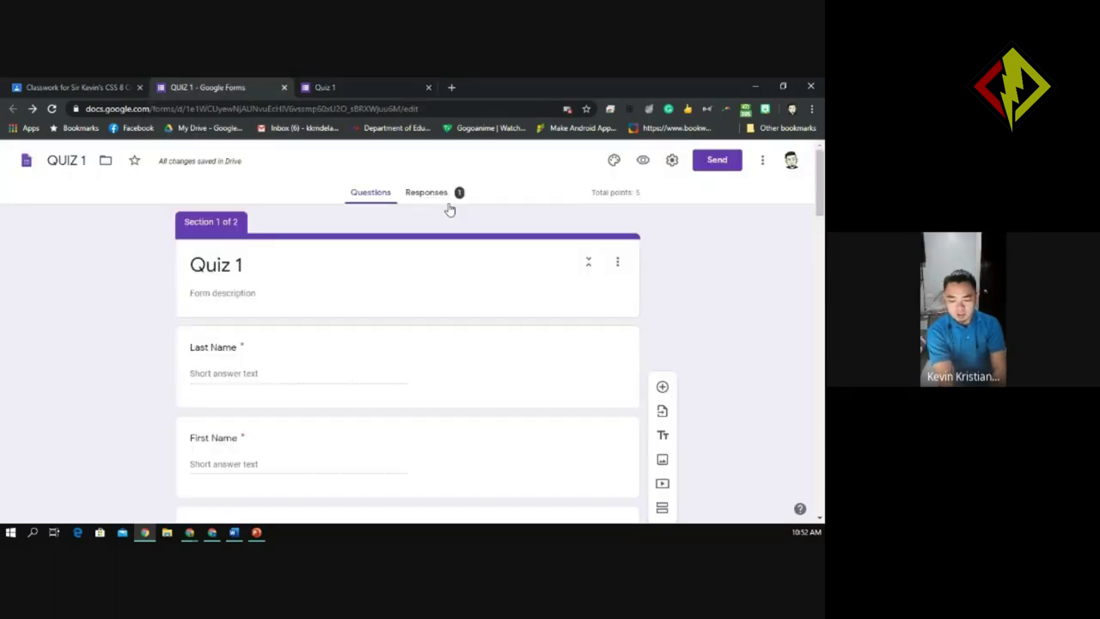
pyautogui.click(439, 201)
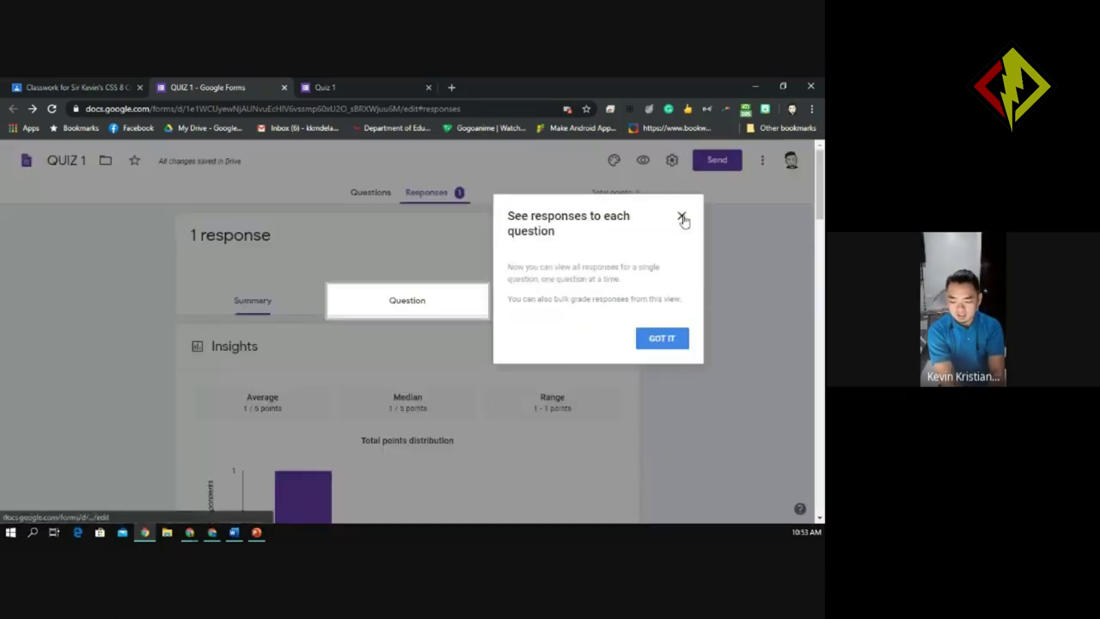
pyautogui.click(682, 216)
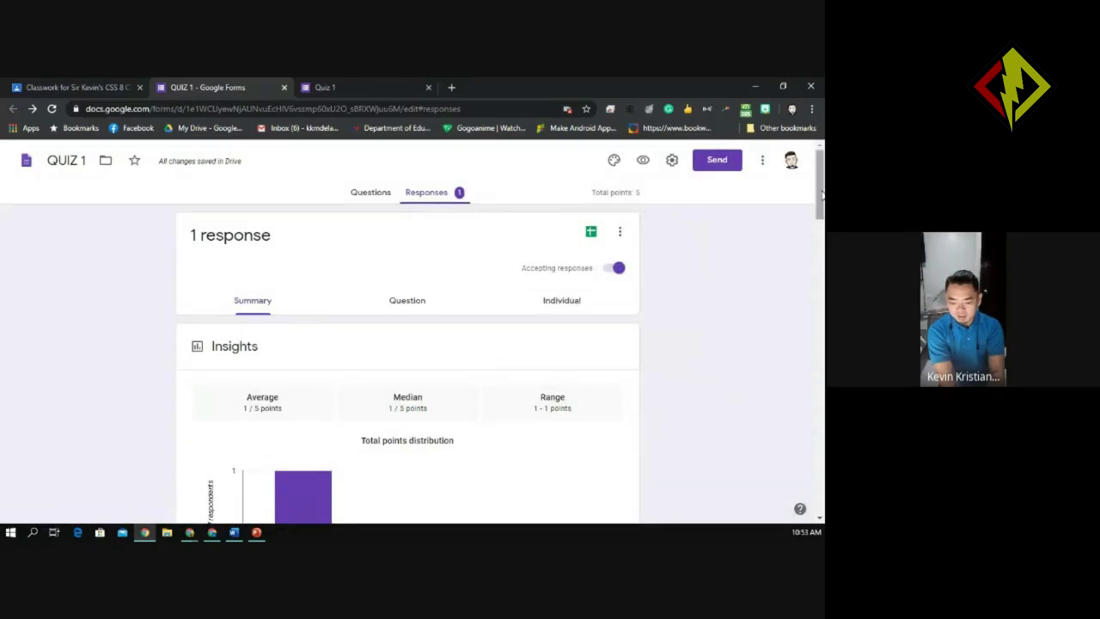
pyautogui.scroll(-1, 820, 185)
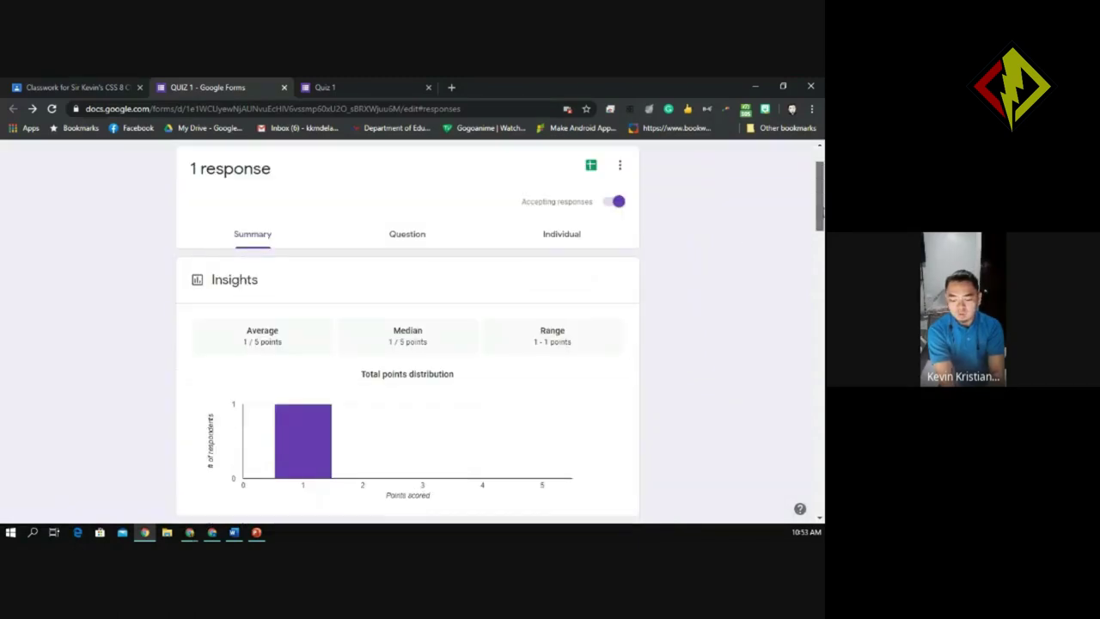
pyautogui.scroll(-1, 821, 206)
pyautogui.scroll(-1, 821, 207)
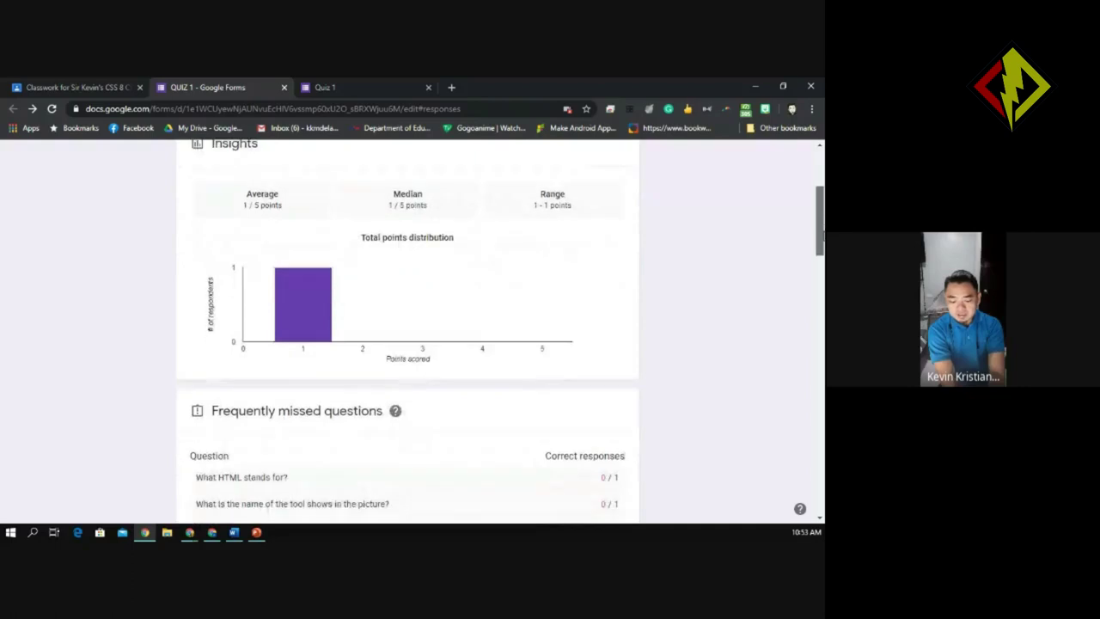
pyautogui.scroll(1, 499, 327)
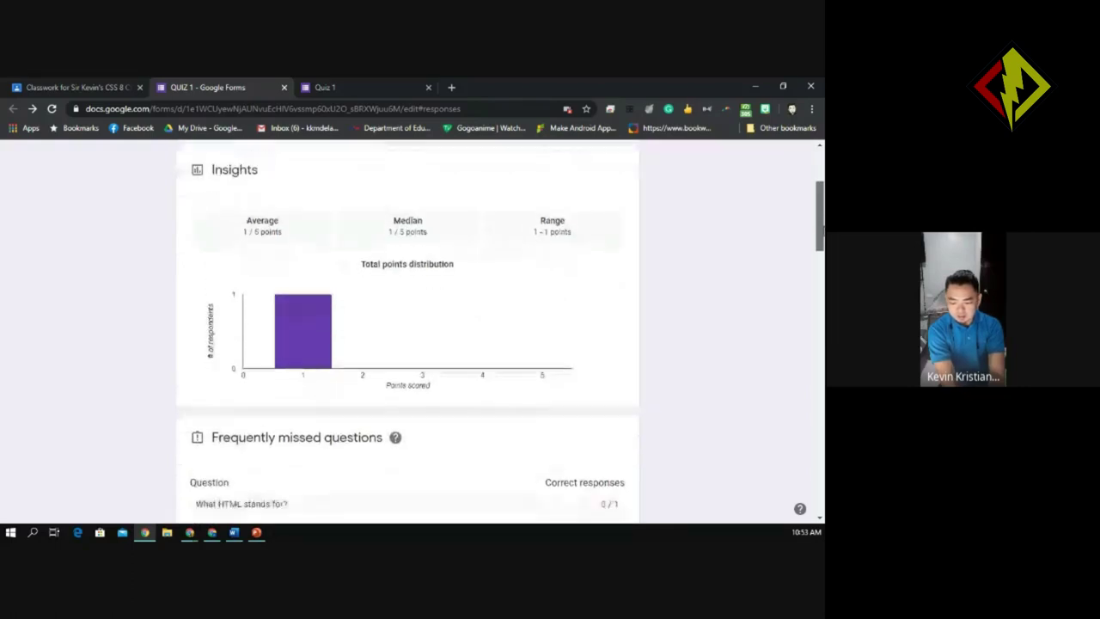
pyautogui.scroll(-1, 499, 327)
pyautogui.scroll(1, 498, 327)
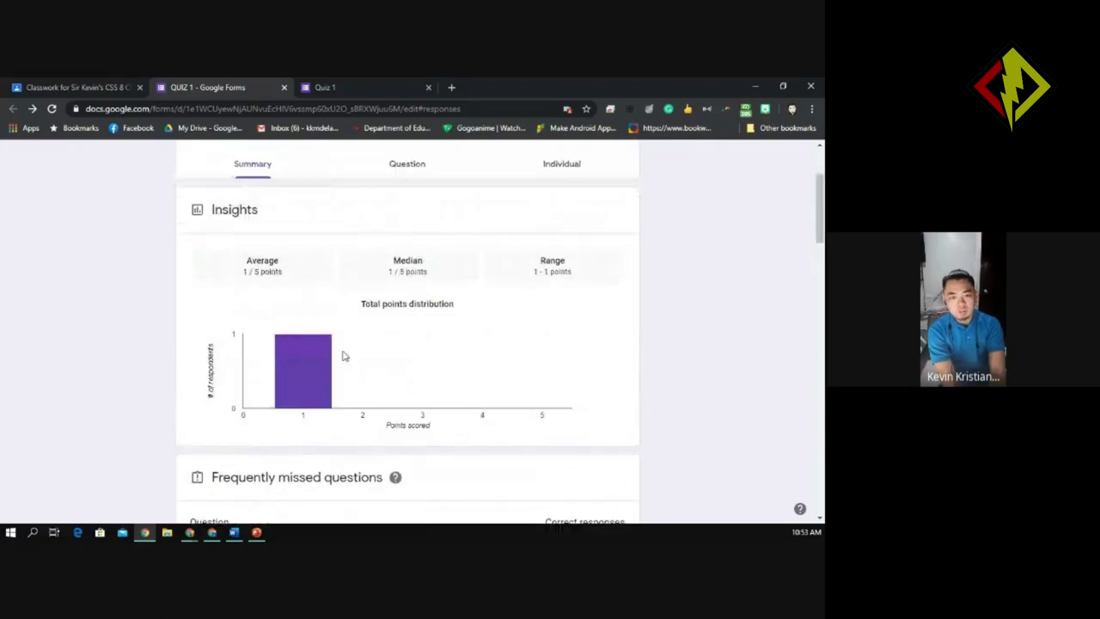
pyautogui.moveTo(331, 384)
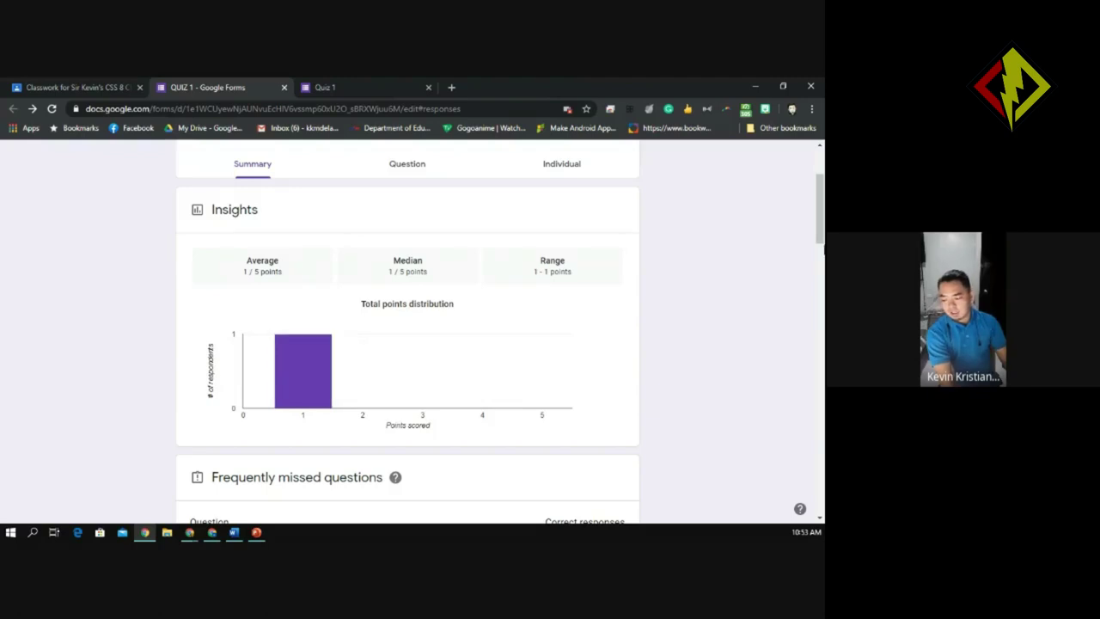
# Review the frequently missed questions and return to the start of the response summary
pyautogui.moveTo(822, 232); pyautogui.dragTo(821, 287)
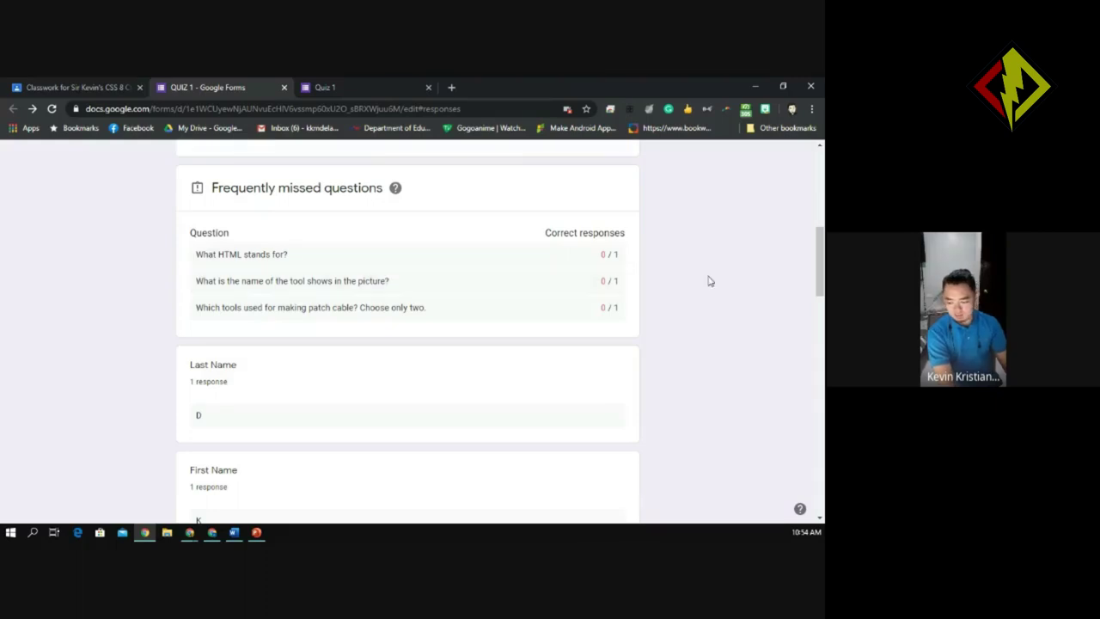
pyautogui.moveTo(819, 267); pyautogui.dragTo(822, 220)
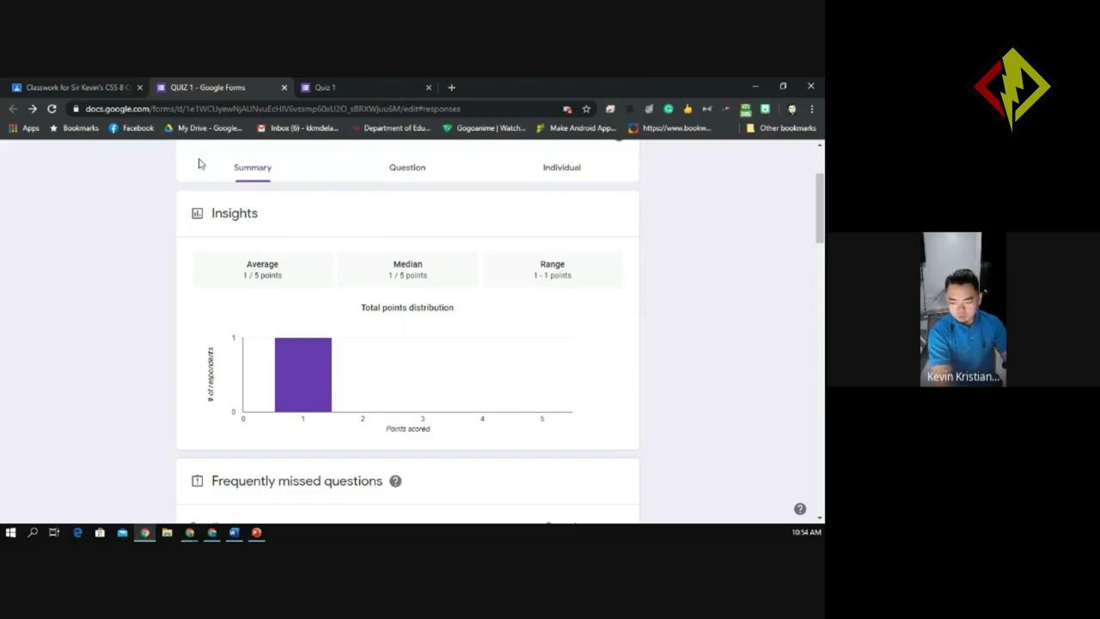
pyautogui.moveTo(820, 233); pyautogui.dragTo(817, 172)
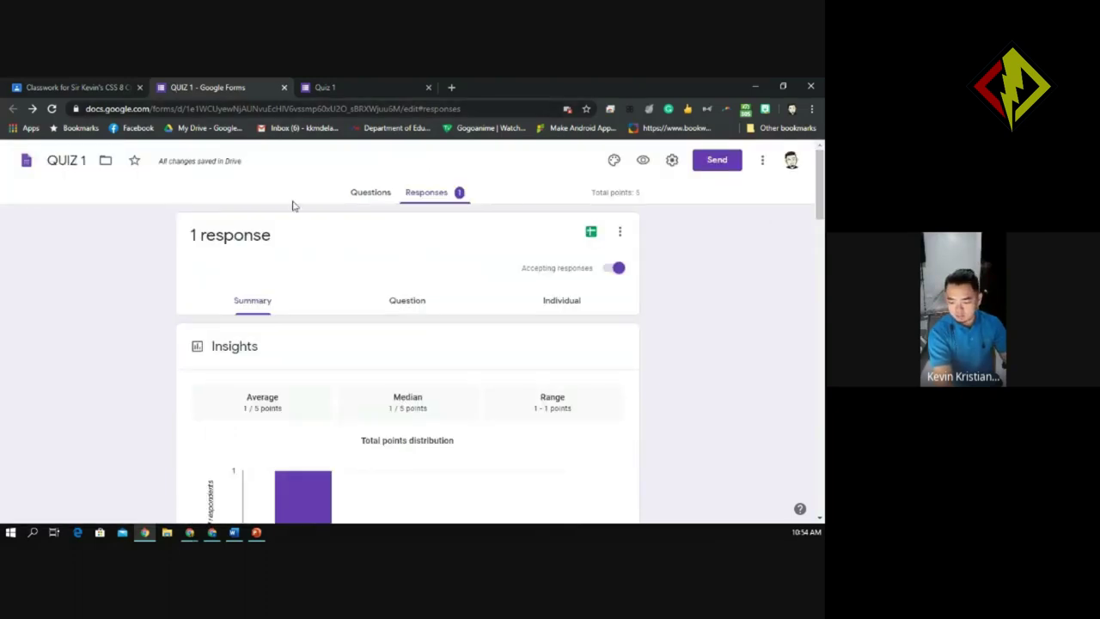
# Go back to the quiz questions, review the HTML question's answer key, points and feedback, and close the answer key
pyautogui.click(371, 194)
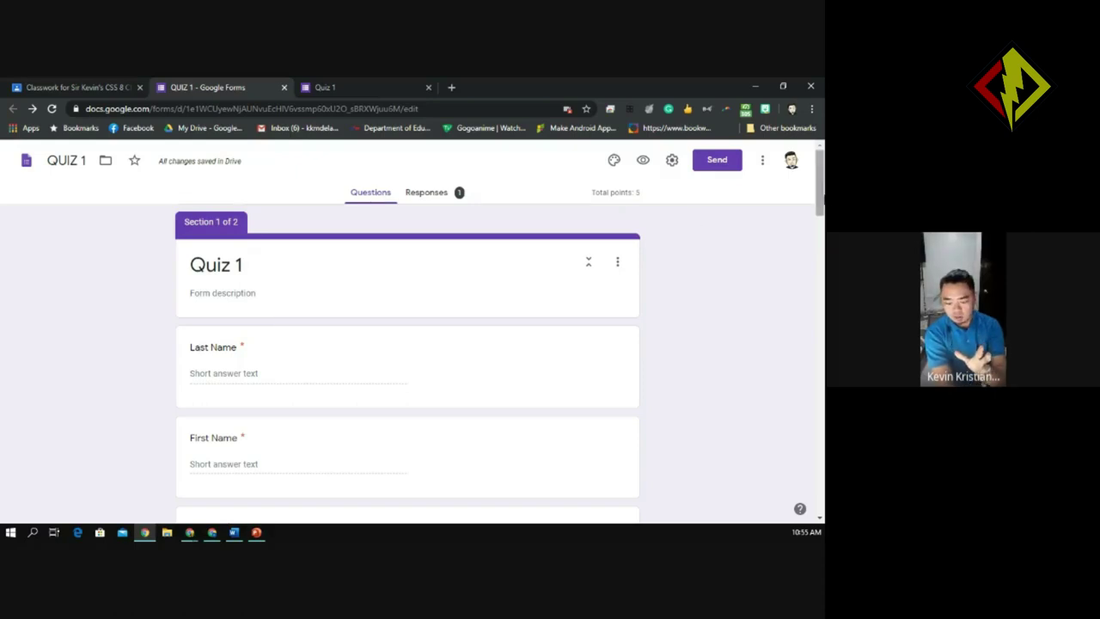
pyautogui.scroll(-1, 823, 252)
pyautogui.scroll(-6, 824, 252)
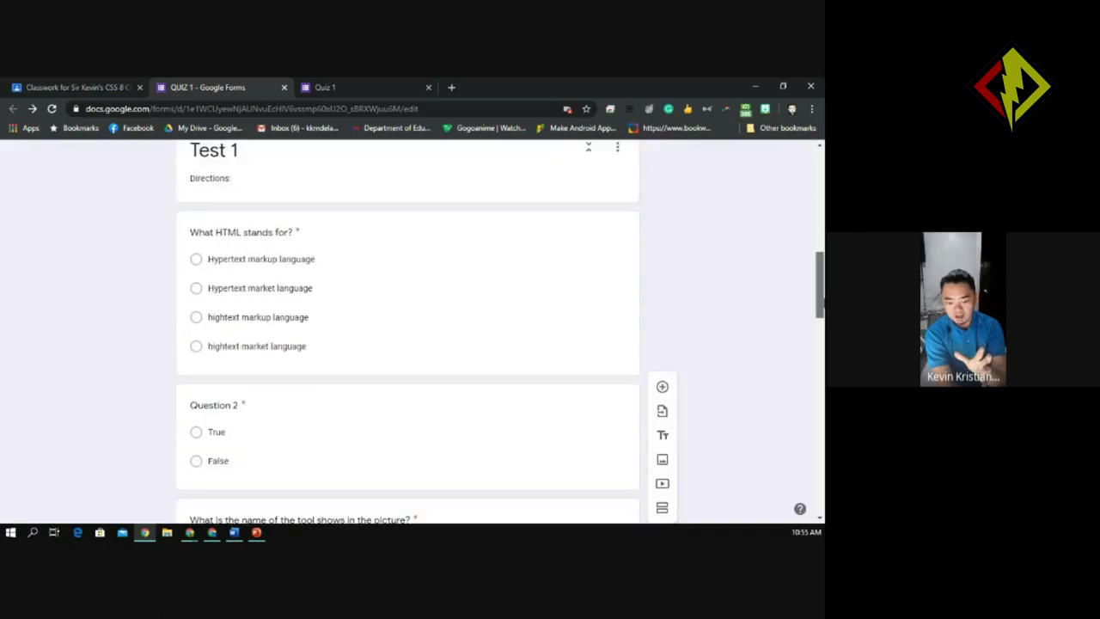
pyautogui.scroll(-1, 407, 335)
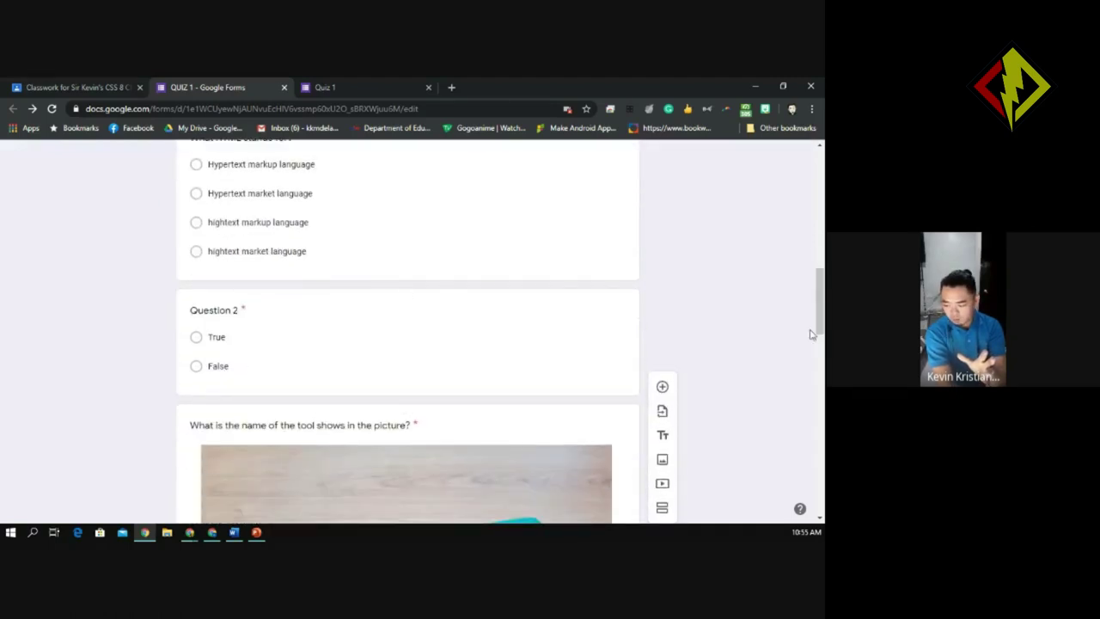
pyautogui.scroll(1, 821, 314)
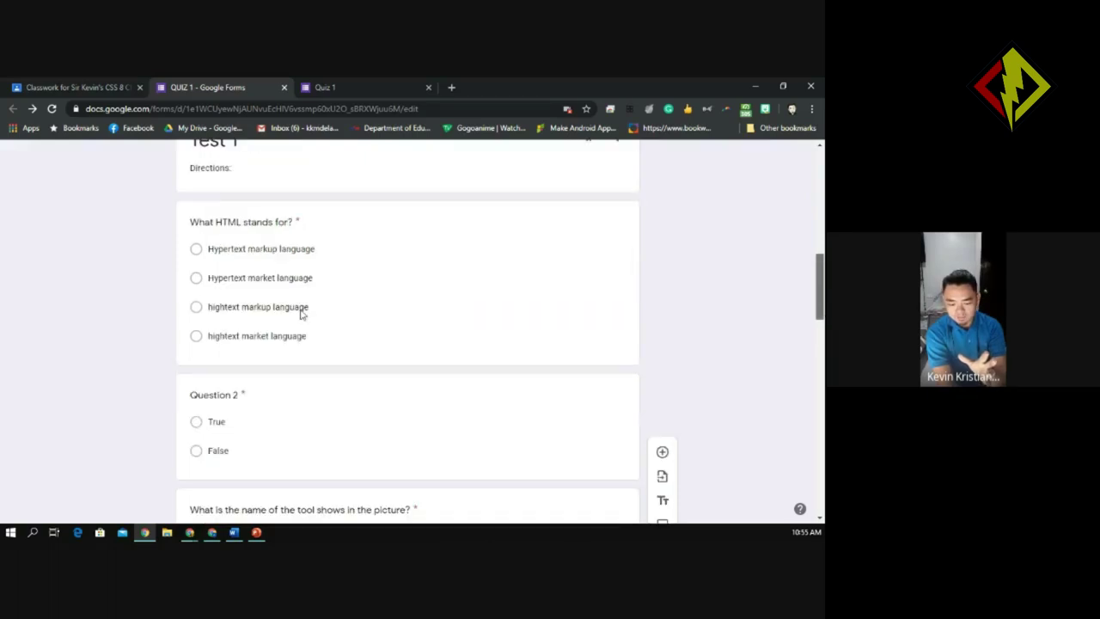
pyautogui.click(275, 302)
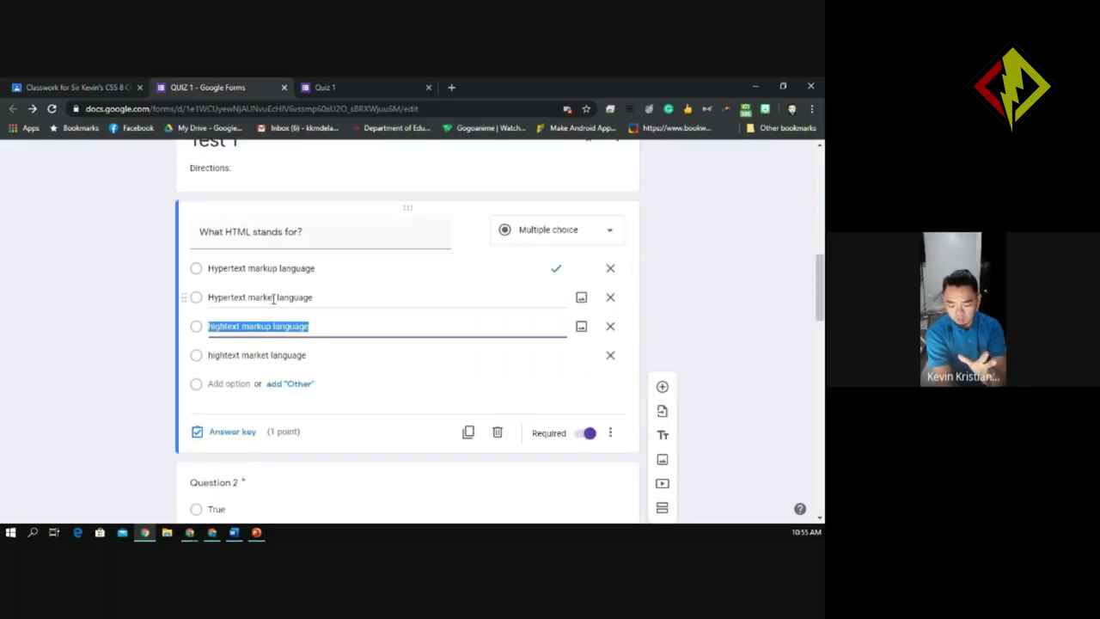
pyautogui.click(233, 433)
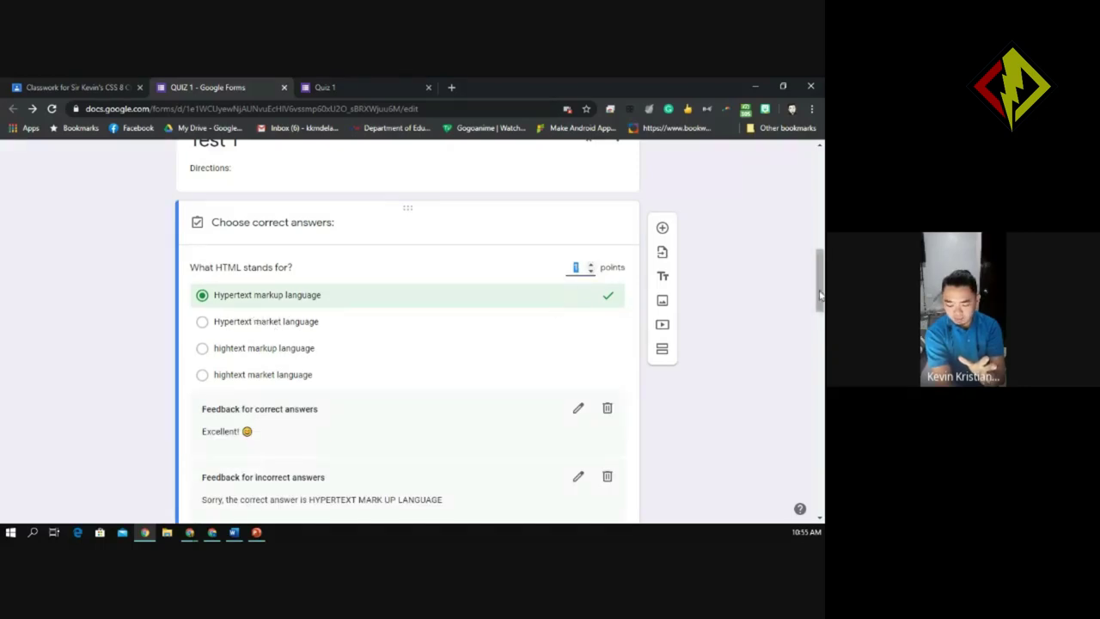
pyautogui.scroll(-2, 576, 318)
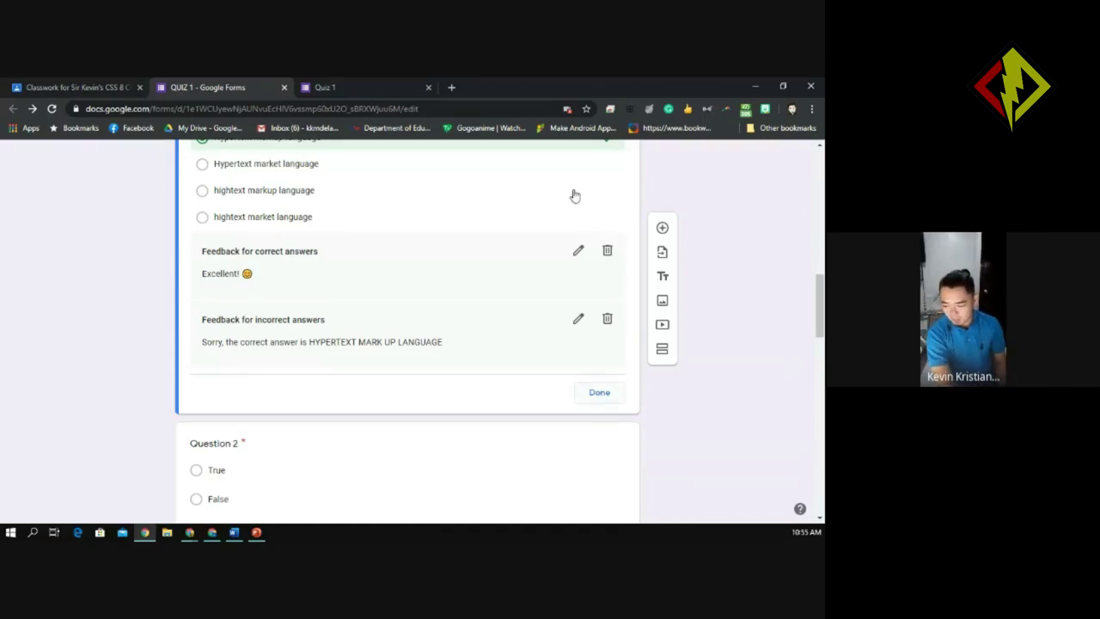
pyautogui.scroll(5, 821, 318)
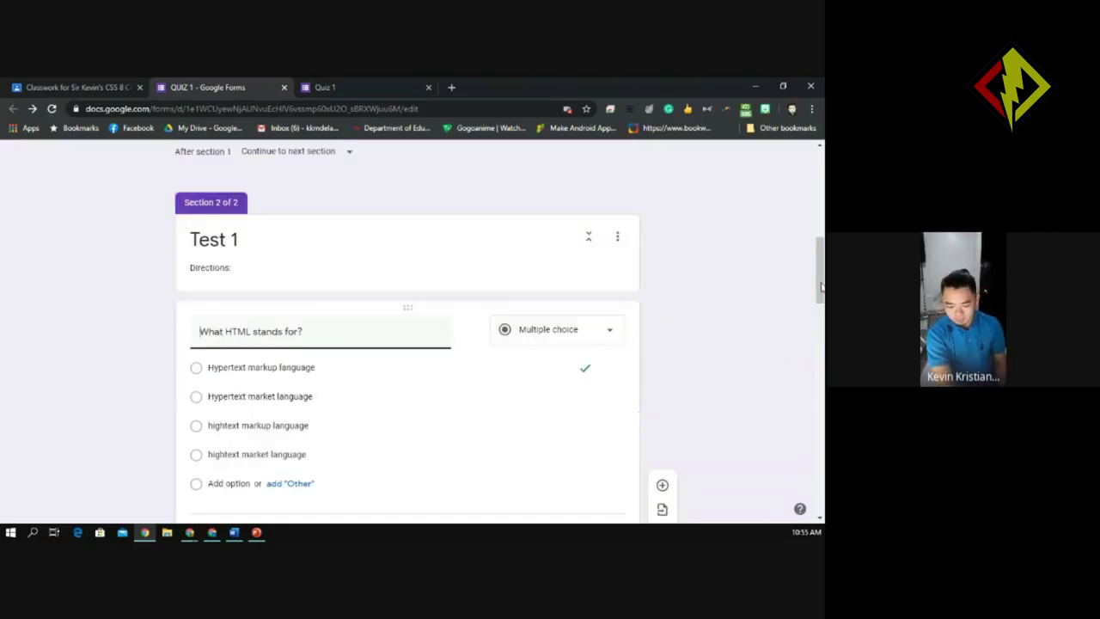
# Check the respondent's submission confirmation page and return to the quiz editor
pyautogui.scroll(1, 821, 309)
pyautogui.scroll(-4, 821, 322)
pyautogui.scroll(5, 821, 331)
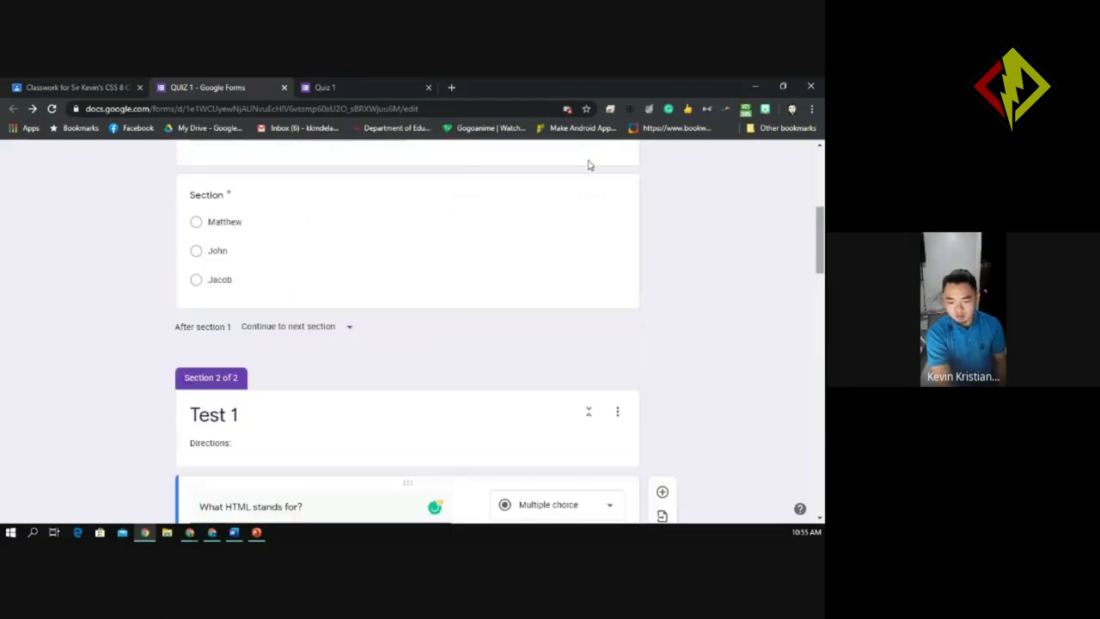
pyautogui.click(348, 87)
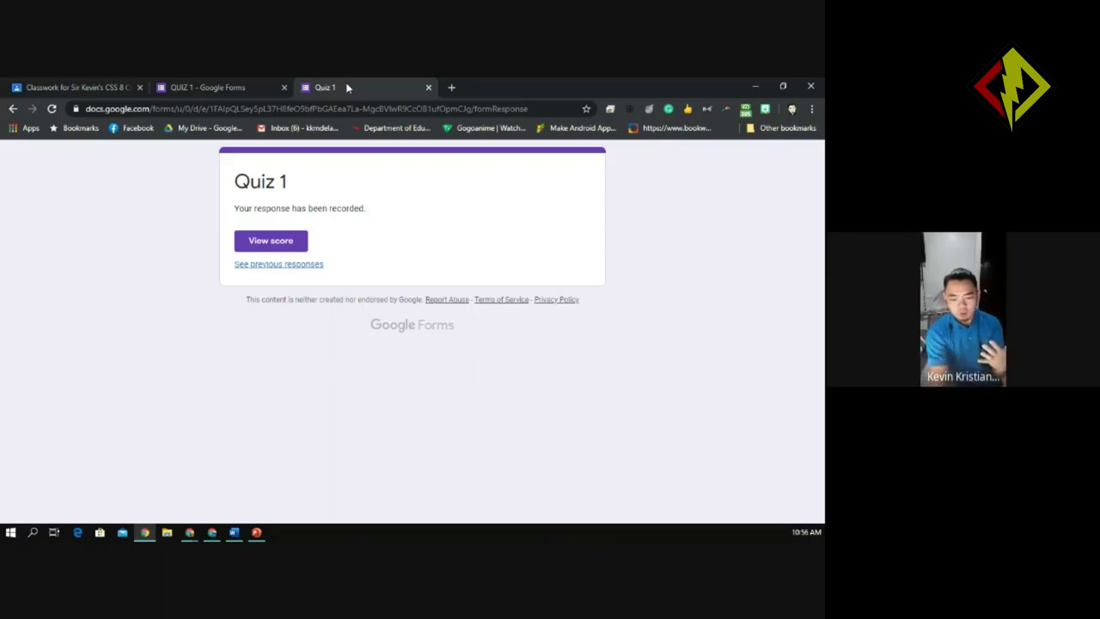
pyautogui.click(220, 87)
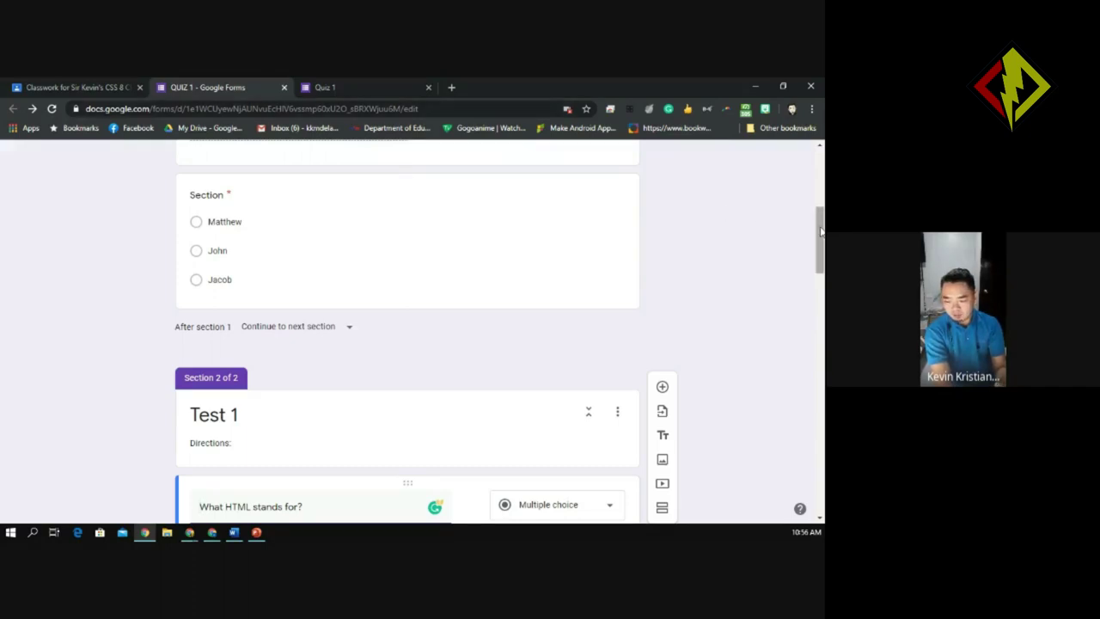
# Reopen the response summary and examine the points distribution together with the frequently missed questions
pyautogui.scroll(10, 821, 232)
pyautogui.click(426, 194)
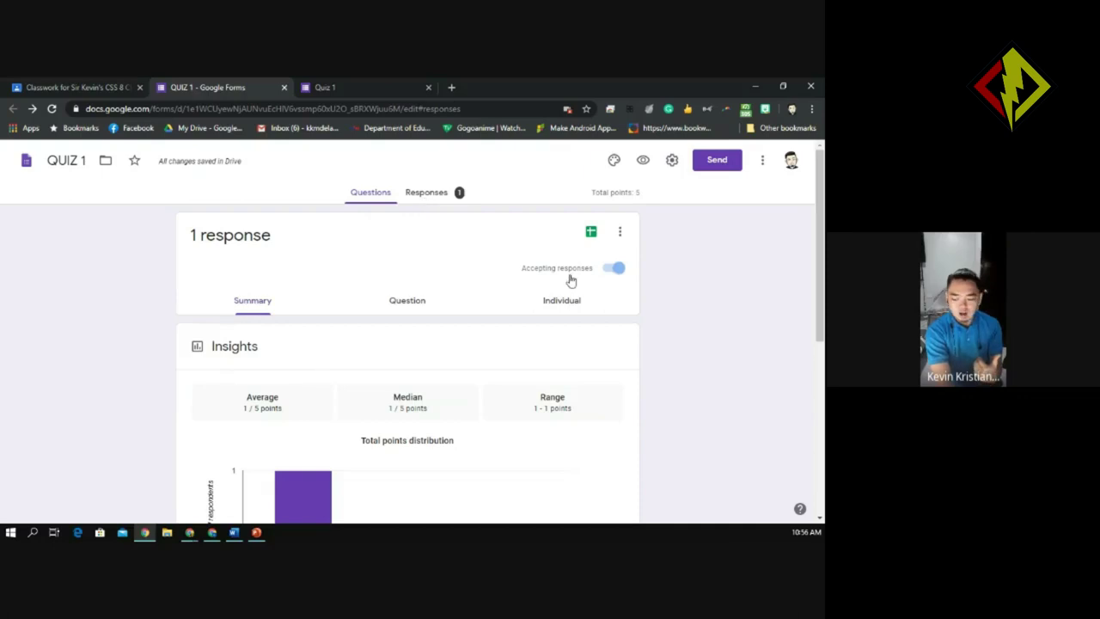
pyautogui.scroll(-1, 821, 245)
pyautogui.scroll(-5, 821, 245)
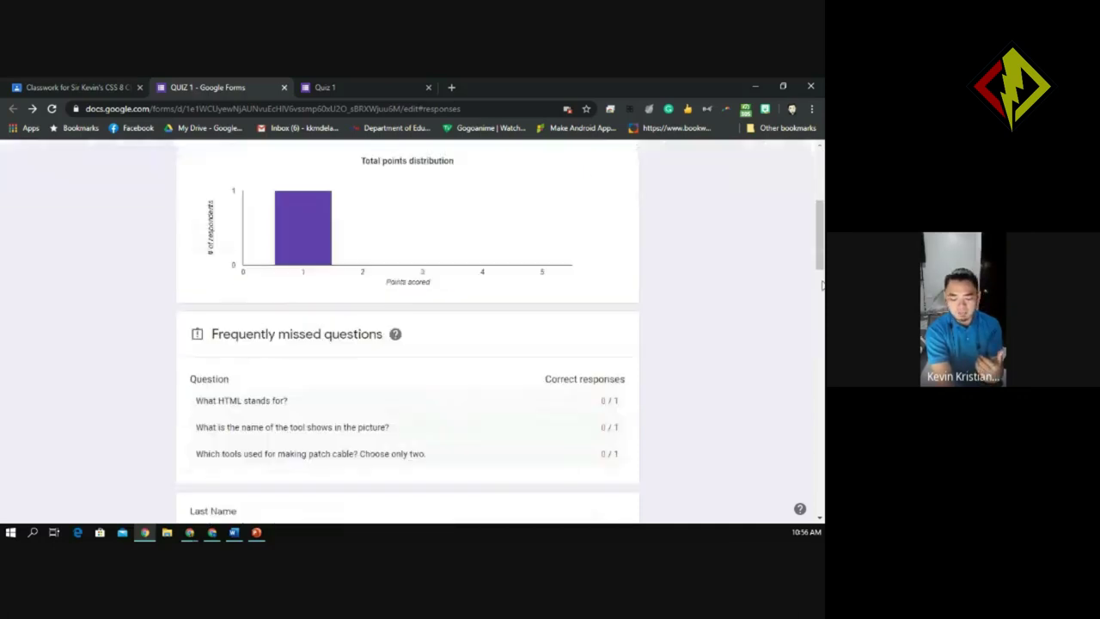
pyautogui.moveTo(821, 263); pyautogui.dragTo(821, 236)
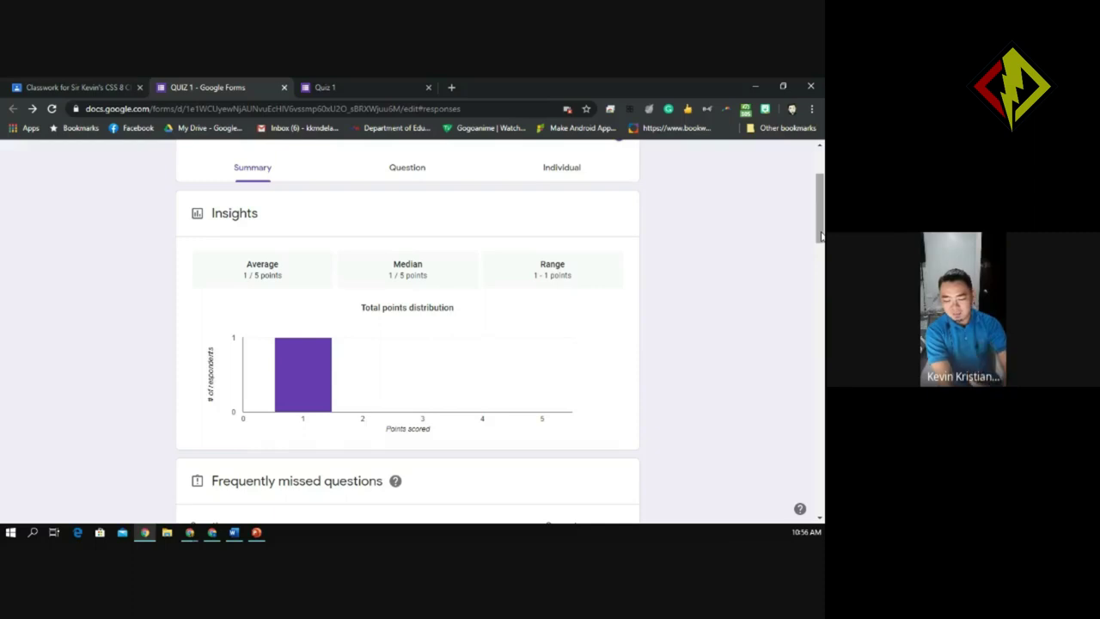
pyautogui.moveTo(821, 236); pyautogui.dragTo(821, 250)
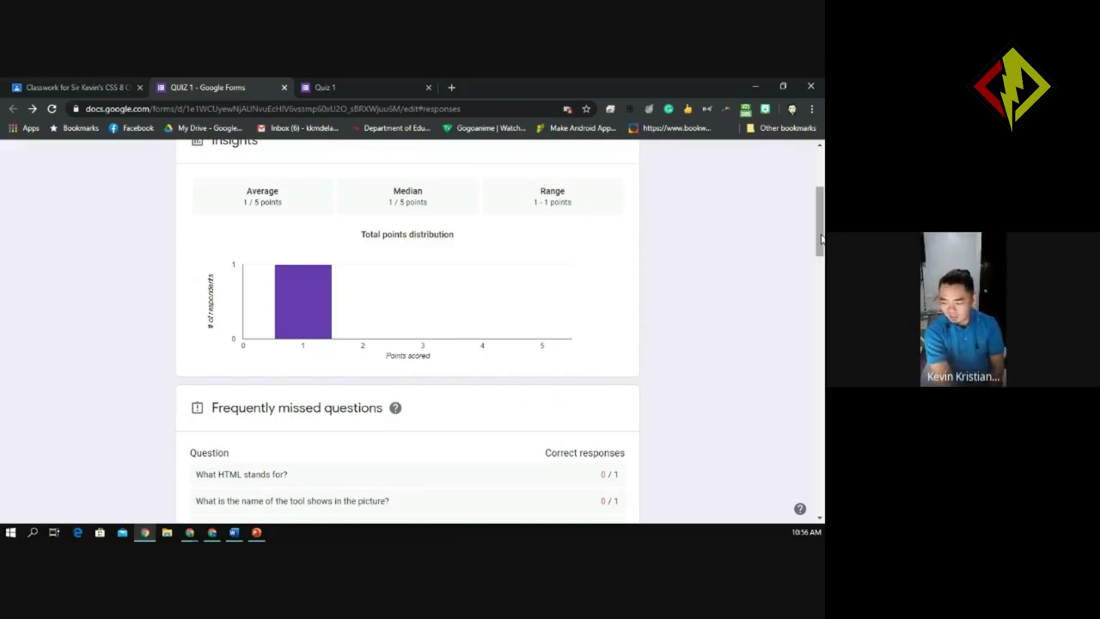
pyautogui.moveTo(821, 239); pyautogui.dragTo(821, 249)
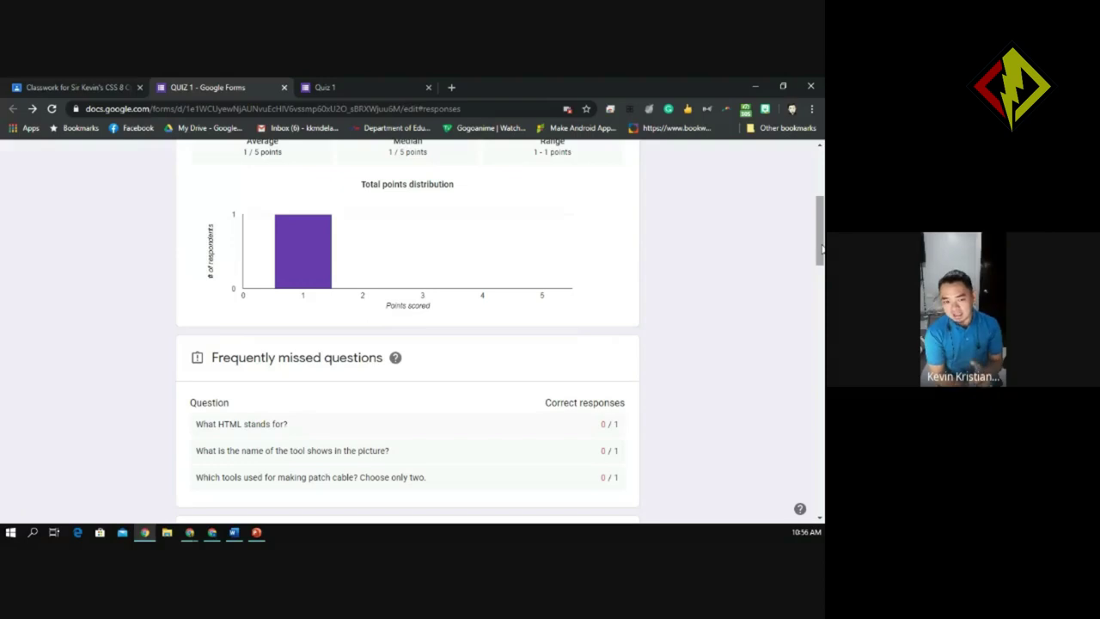
pyautogui.moveTo(821, 250)
pyautogui.mouseDown()
pyautogui.moveTo(821, 503)
pyautogui.moveTo(816, 256)
pyautogui.mouseUp()
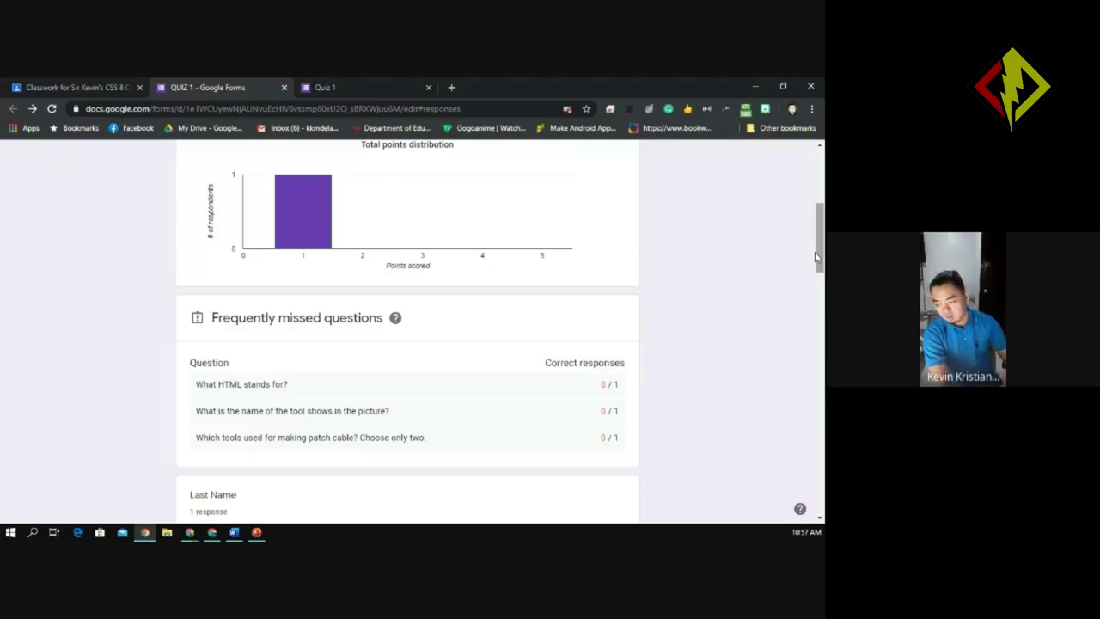
pyautogui.moveTo(817, 257)
pyautogui.mouseDown()
pyautogui.moveTo(821, 241)
pyautogui.moveTo(821, 257)
pyautogui.mouseUp()
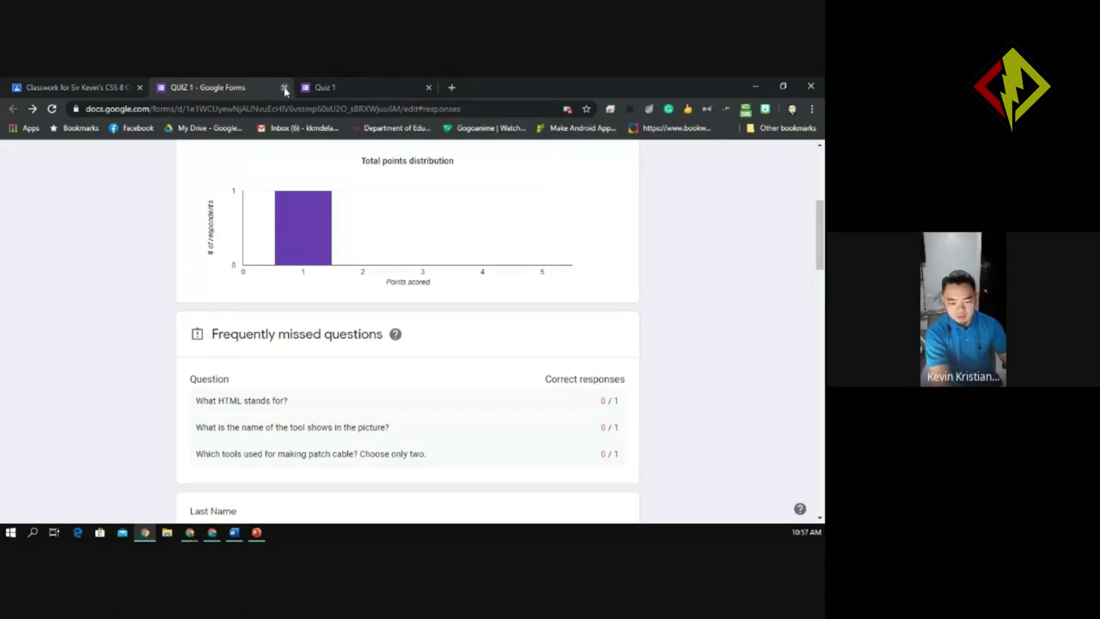
# Return to the Classroom classwork page, reload it, and close the respondent's Quiz 1 form page
pyautogui.click(95, 88)
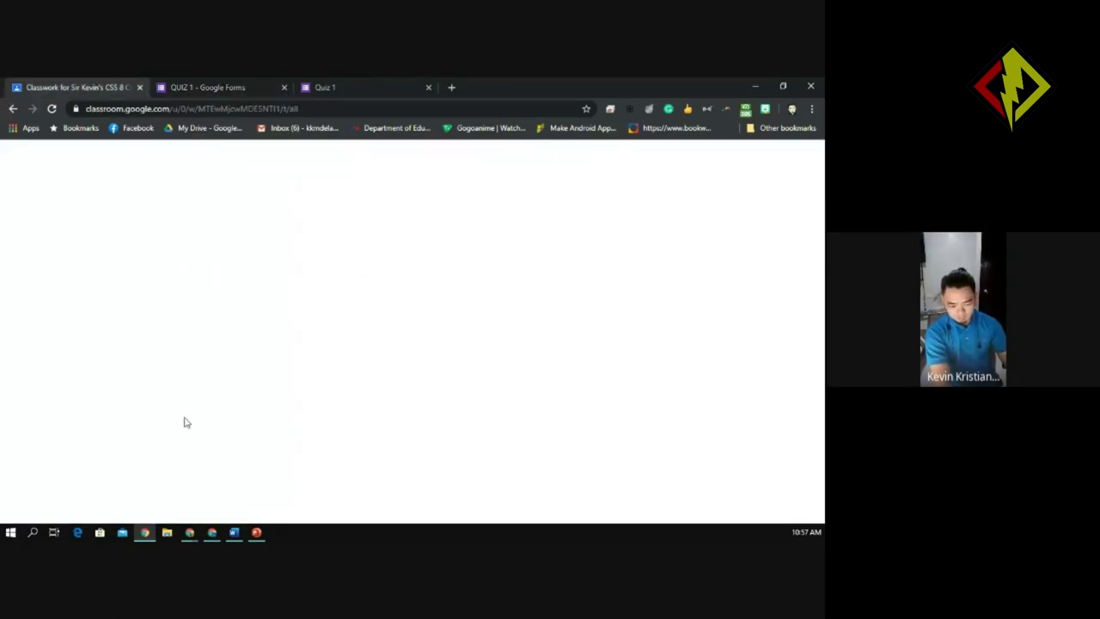
pyautogui.click(51, 109)
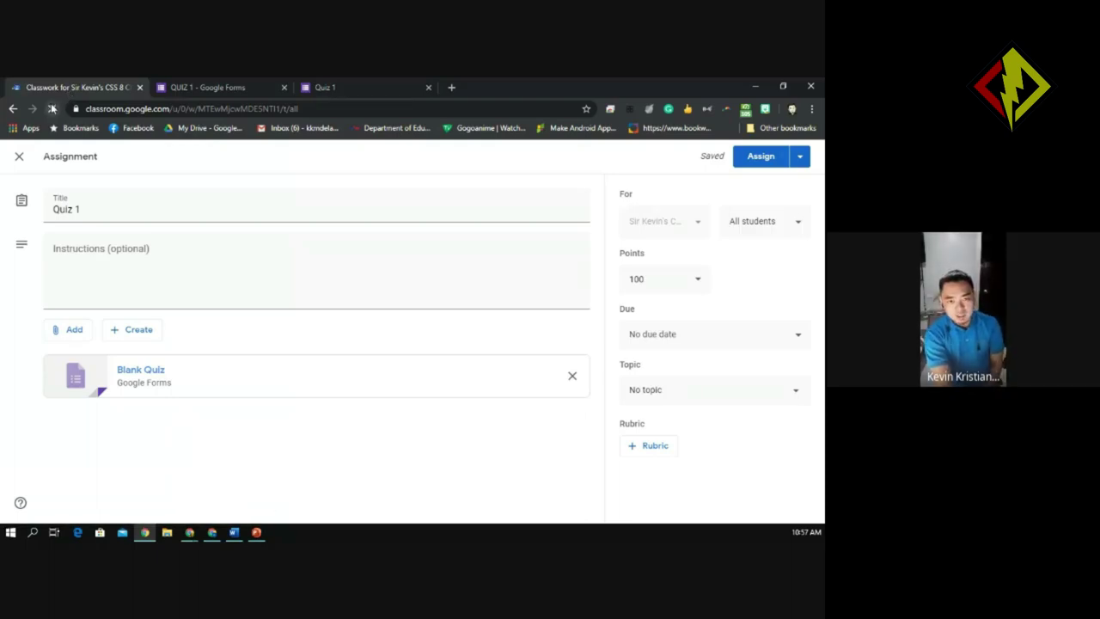
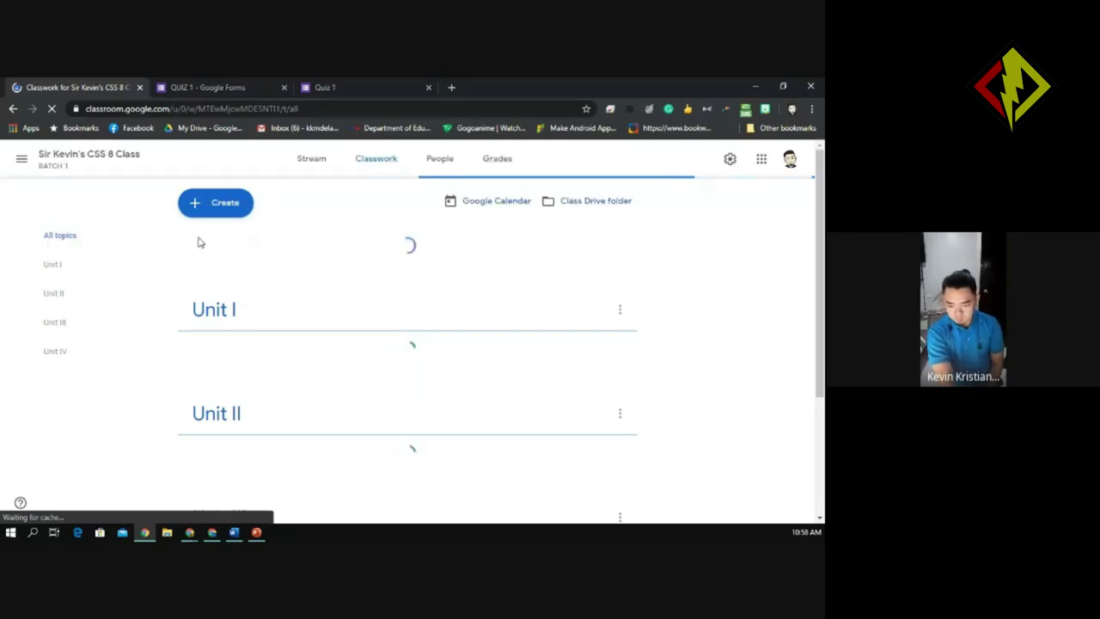
pyautogui.click(367, 88)
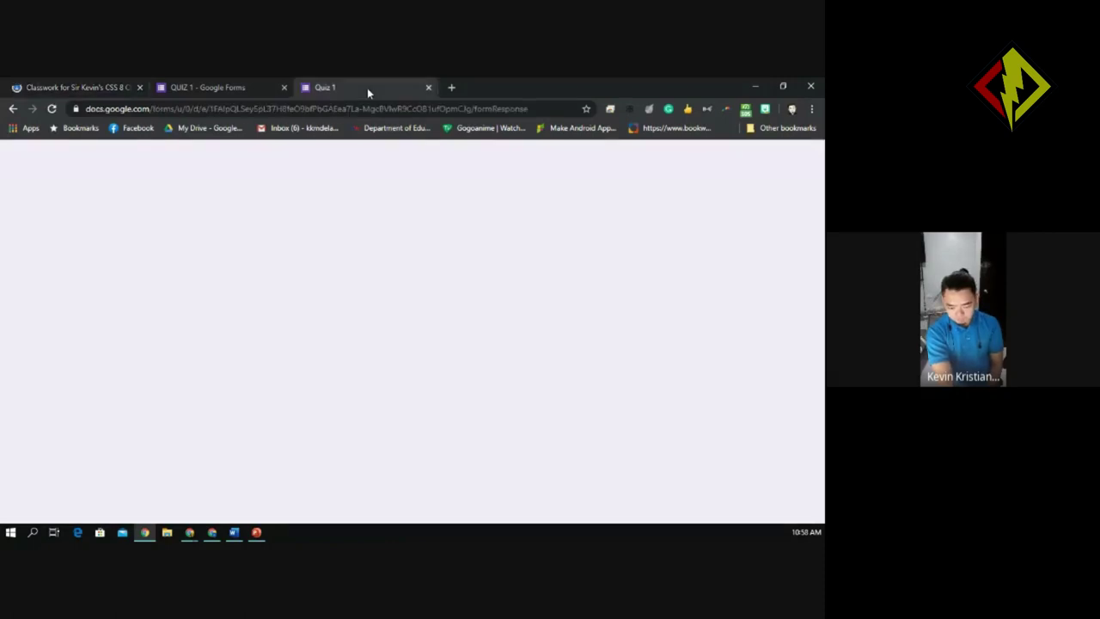
pyautogui.click(427, 86)
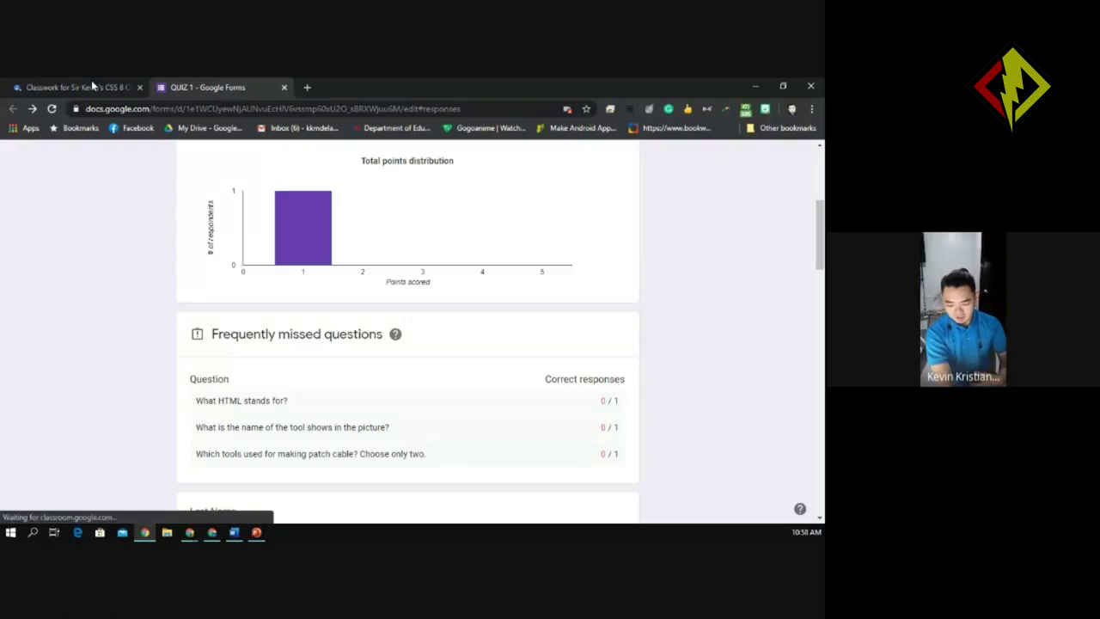
pyautogui.click(92, 86)
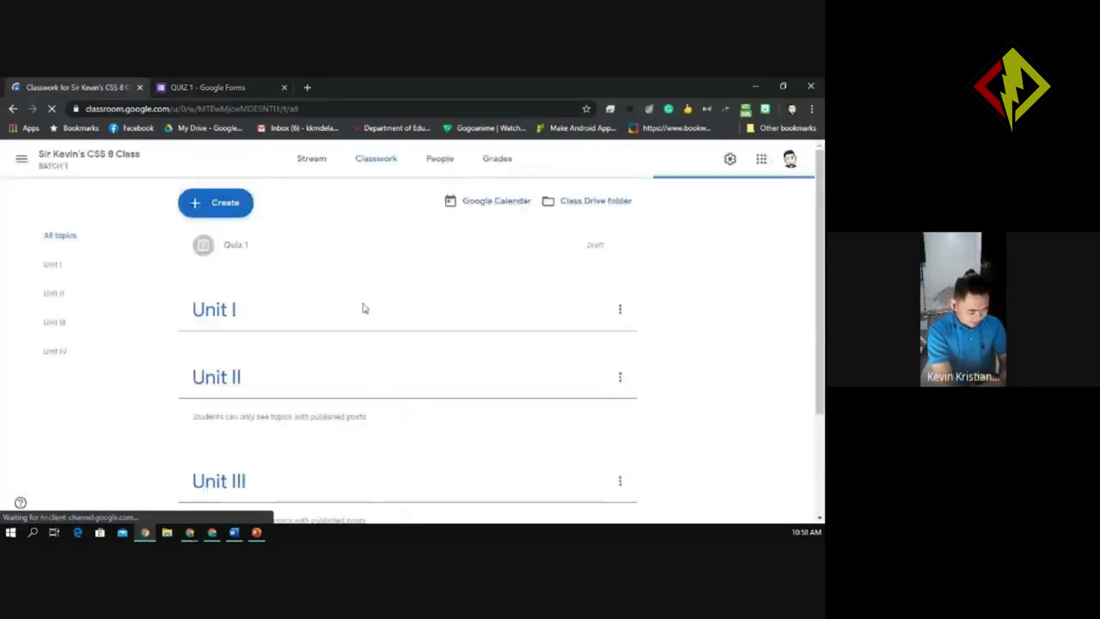
# Expand the Quiz 1 draft in the classwork list and open its assignment for editing
pyautogui.click(254, 252)
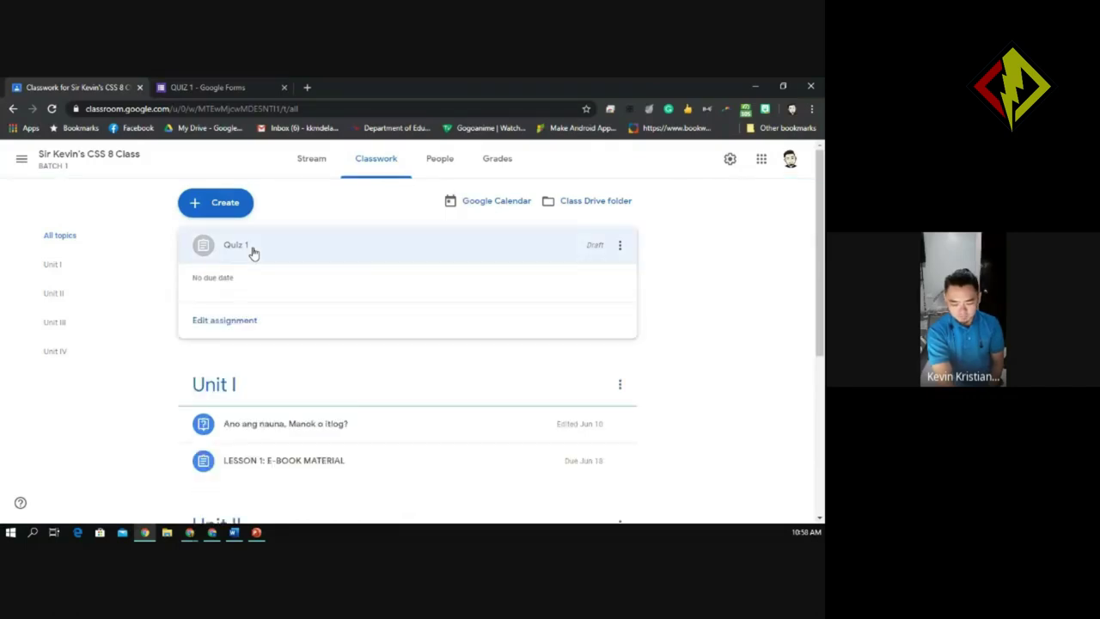
pyautogui.click(222, 326)
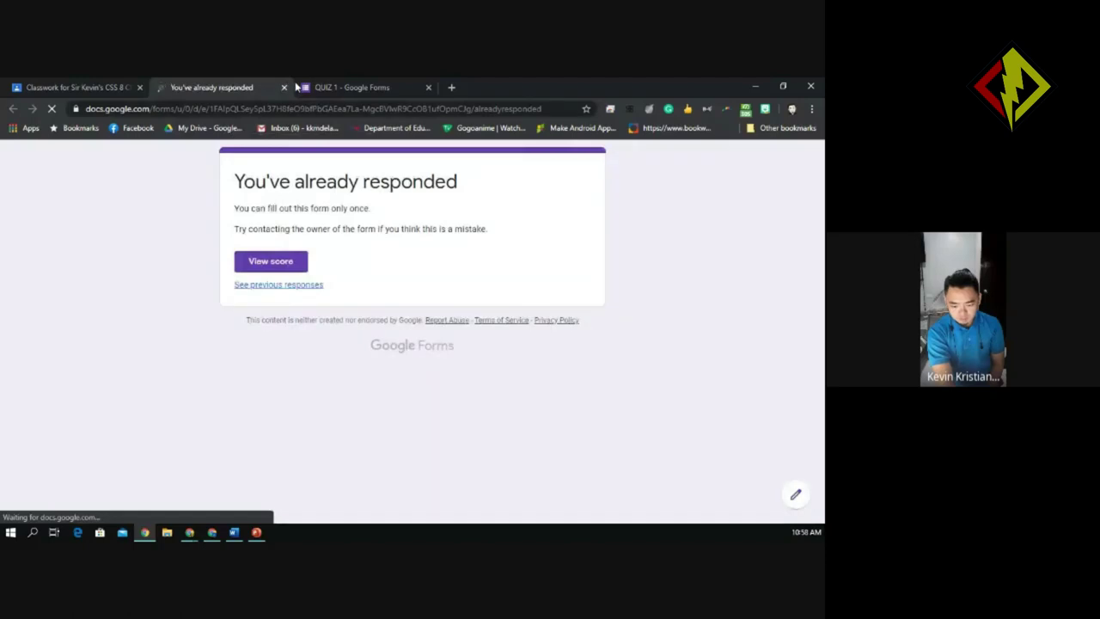
pyautogui.click(285, 87)
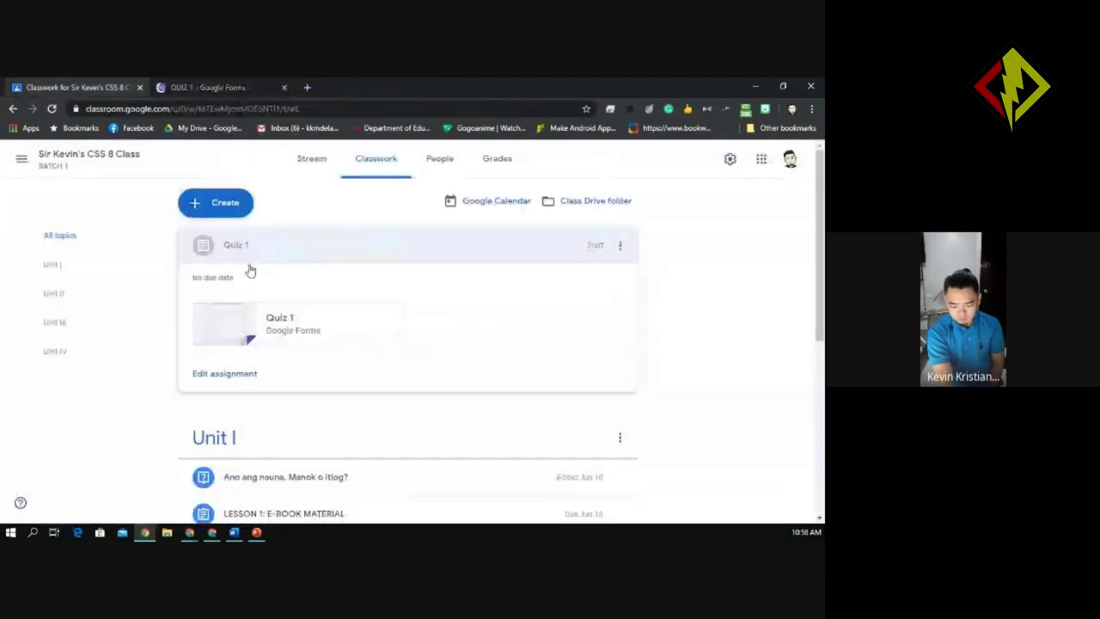
pyautogui.click(211, 376)
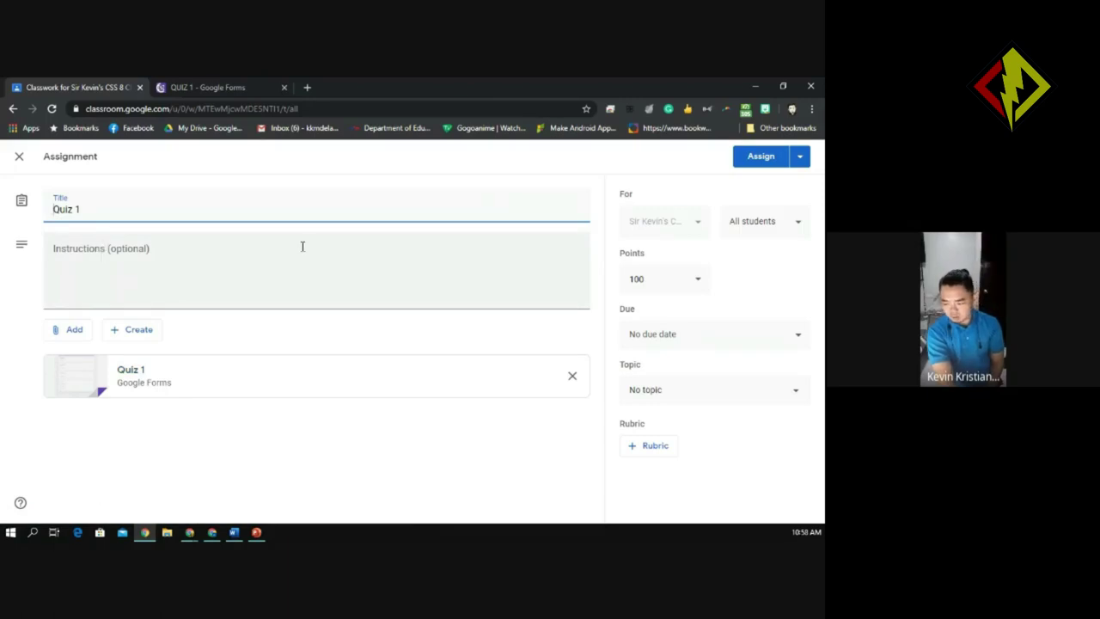
# Check which students the Quiz 1 assignment is for and try to set its points to 5
pyautogui.click(777, 228)
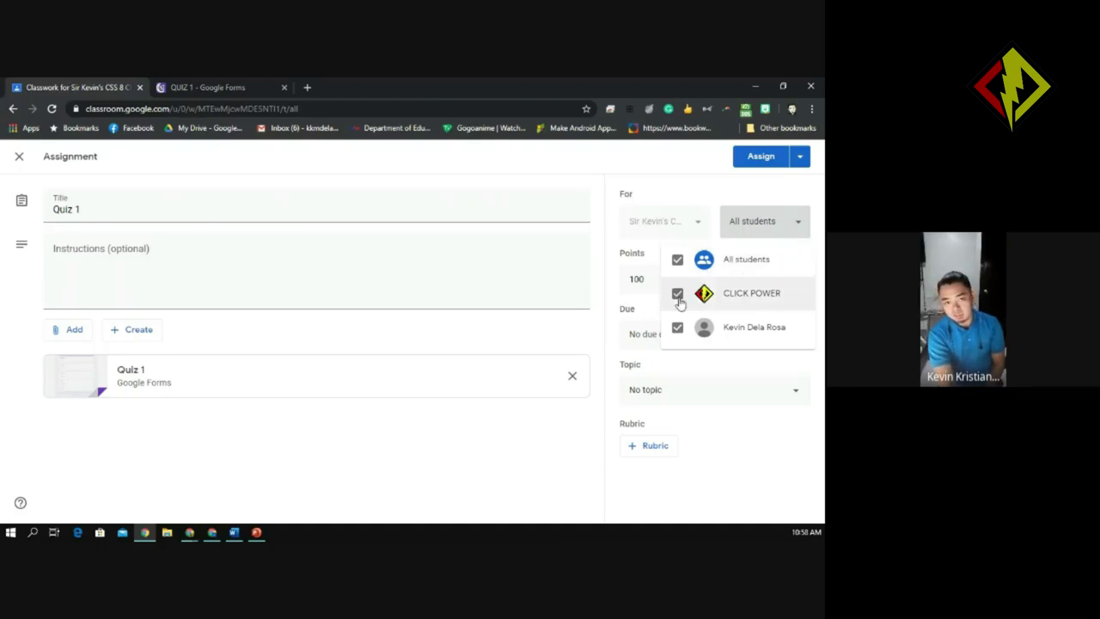
pyautogui.click(760, 190)
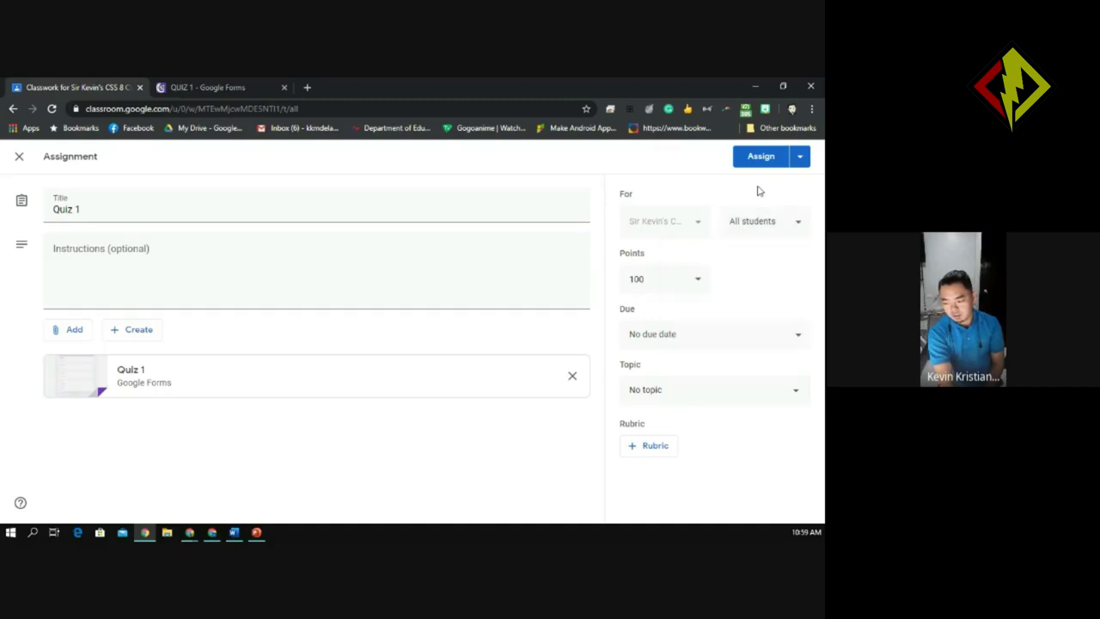
pyautogui.click(671, 279)
pyautogui.press('BackSpace')
pyautogui.press('BackSpace')
pyautogui.press('BackSpace')
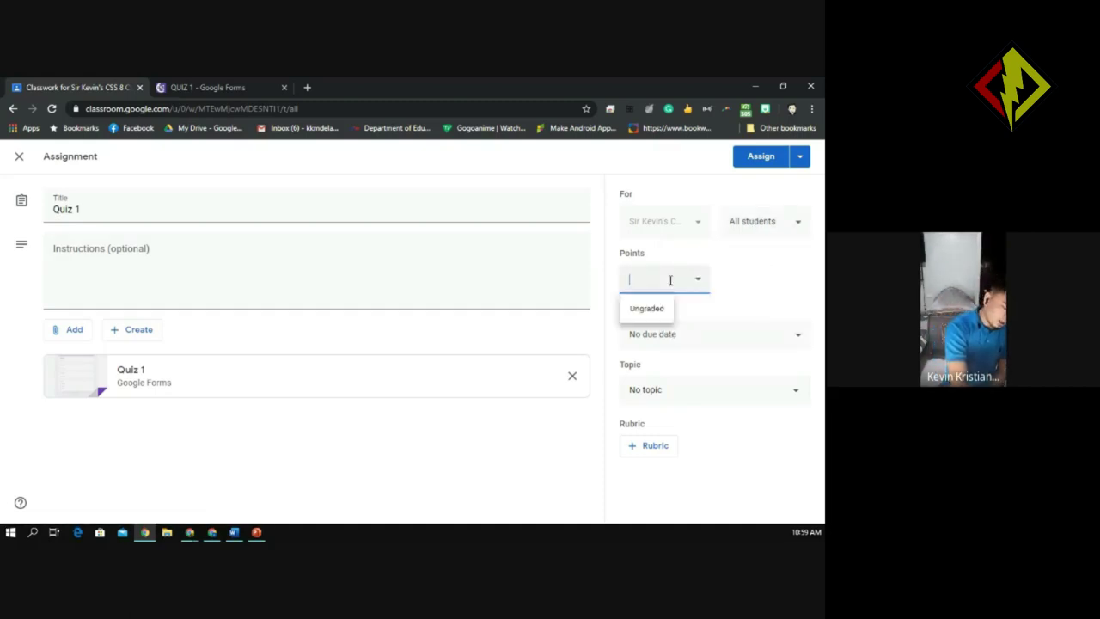
pyautogui.write('5')
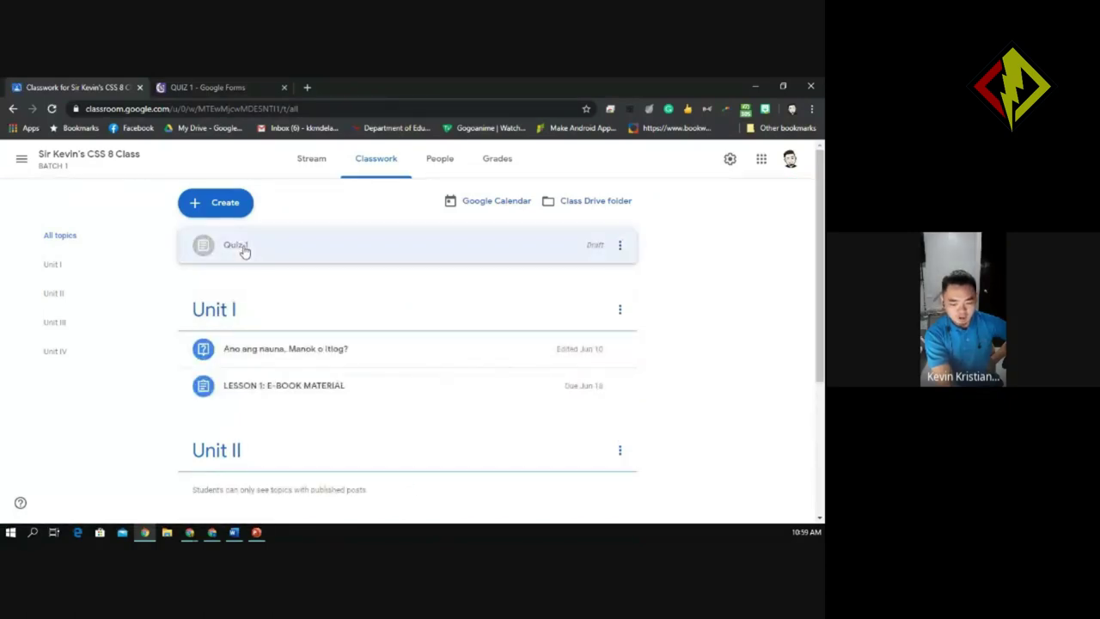
# Reopen the Quiz 1 draft assignment for editing and set its points to 5
pyautogui.click(245, 250)
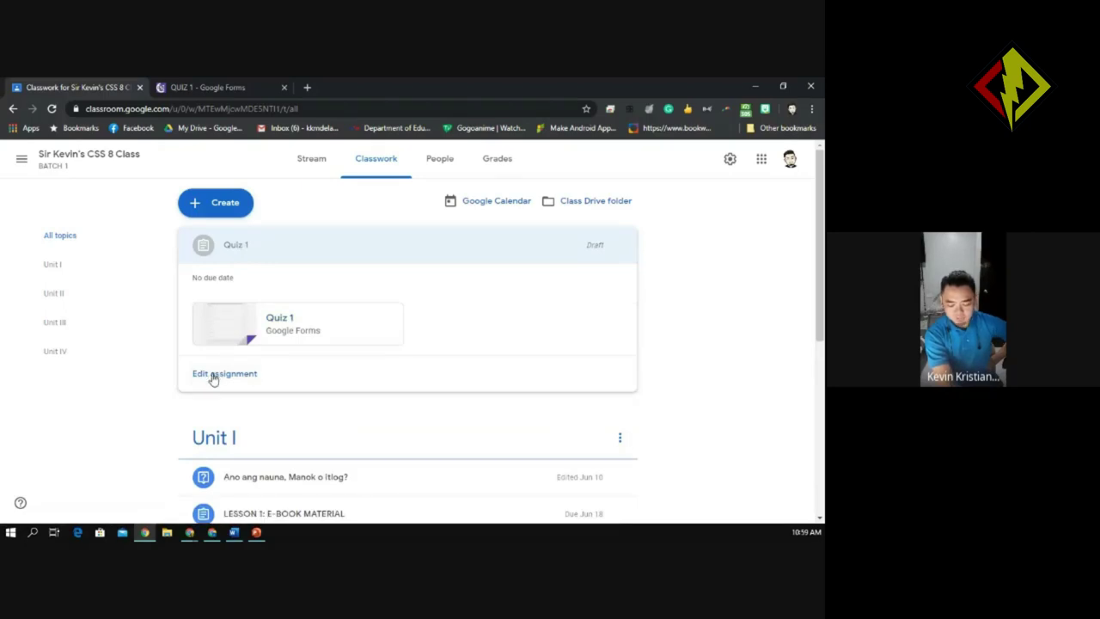
pyautogui.click(213, 375)
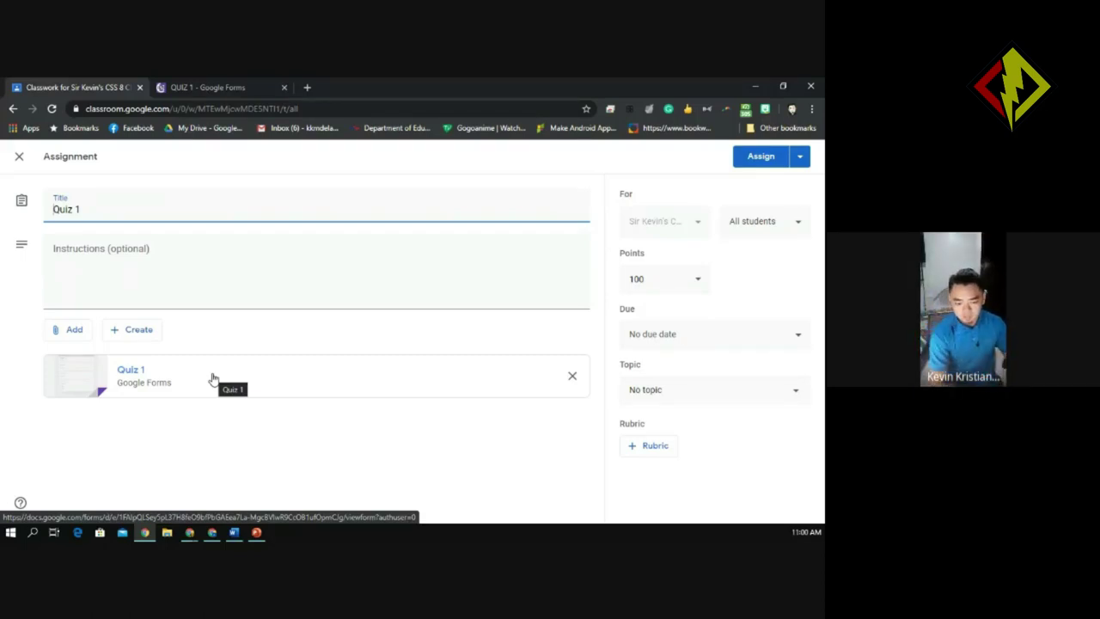
pyautogui.click(209, 88)
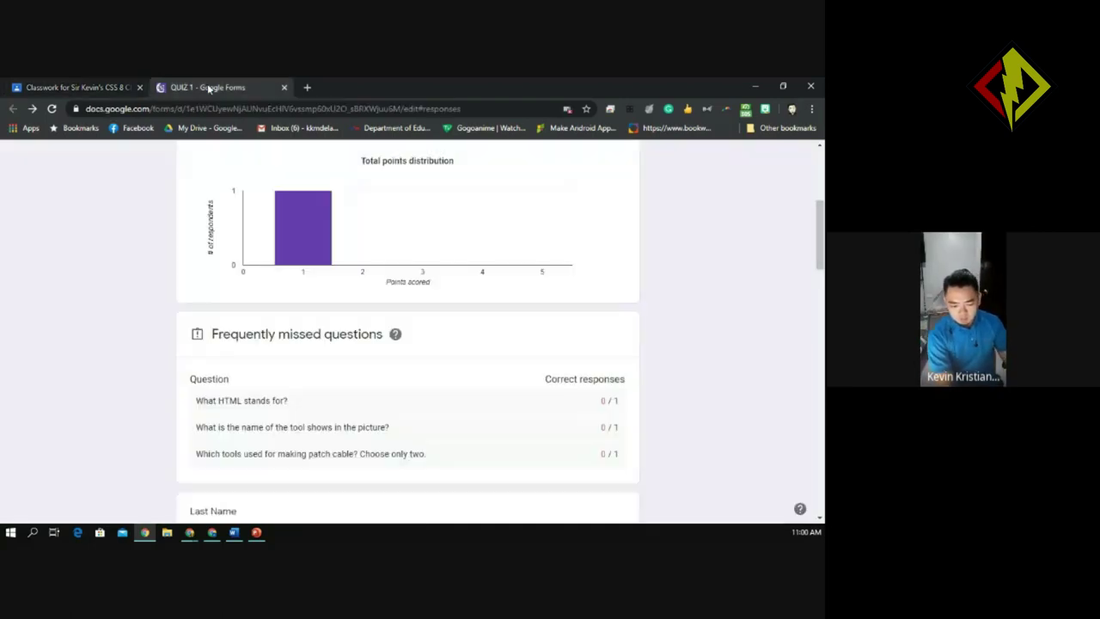
pyautogui.click(88, 86)
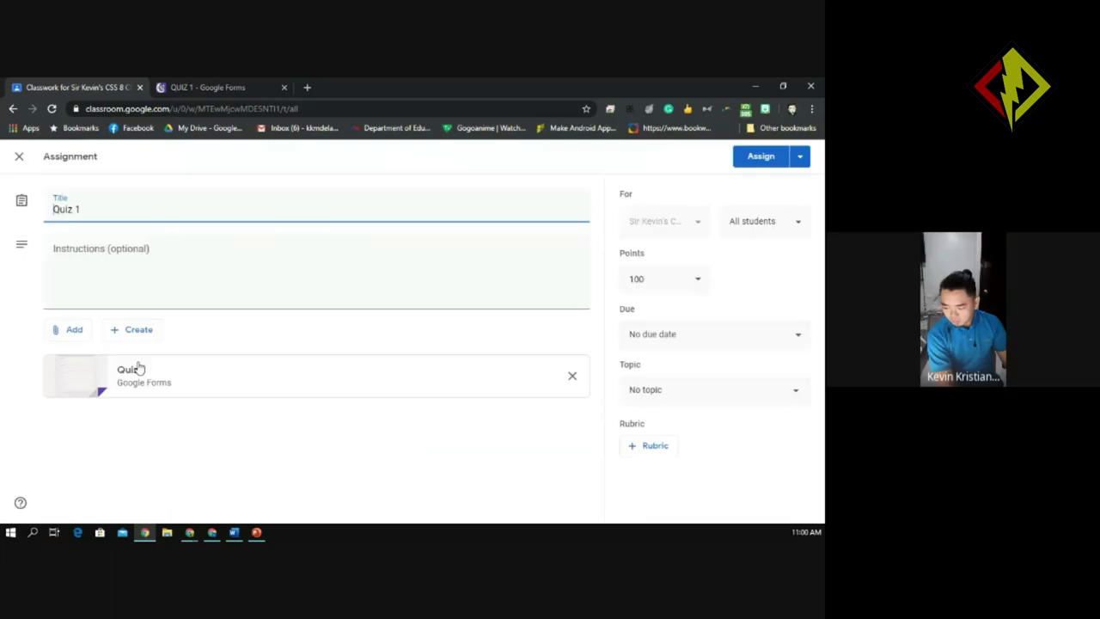
pyautogui.click(647, 284)
pyautogui.write('5')
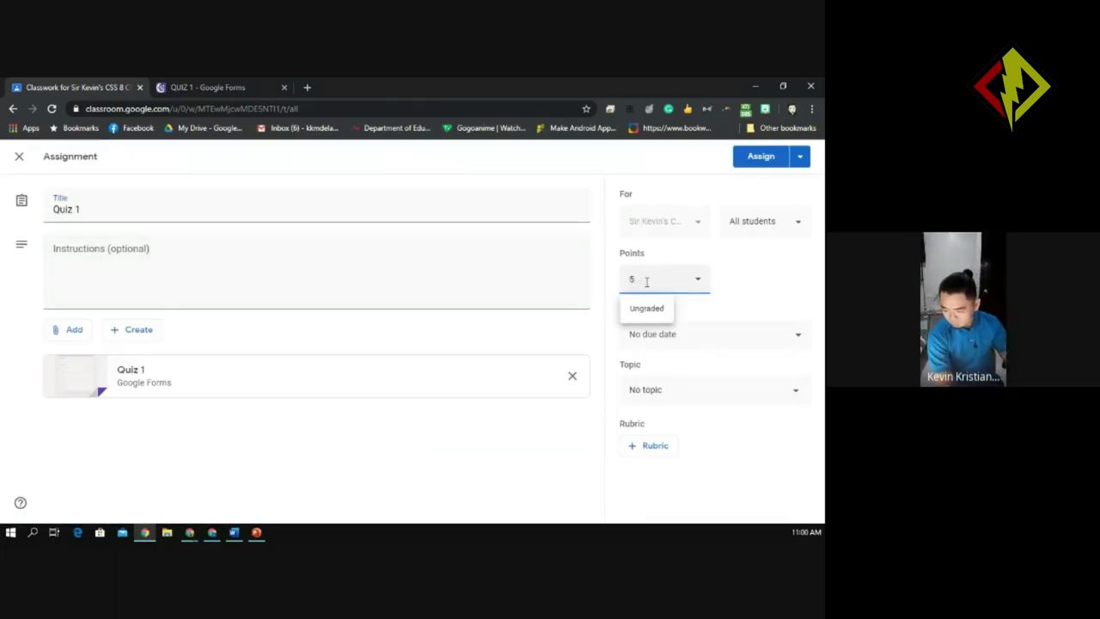
# Set the Quiz 1 due date to Jun 12, 2020 at 2:00 PM and choose Unit I as its topic
pyautogui.click(699, 344)
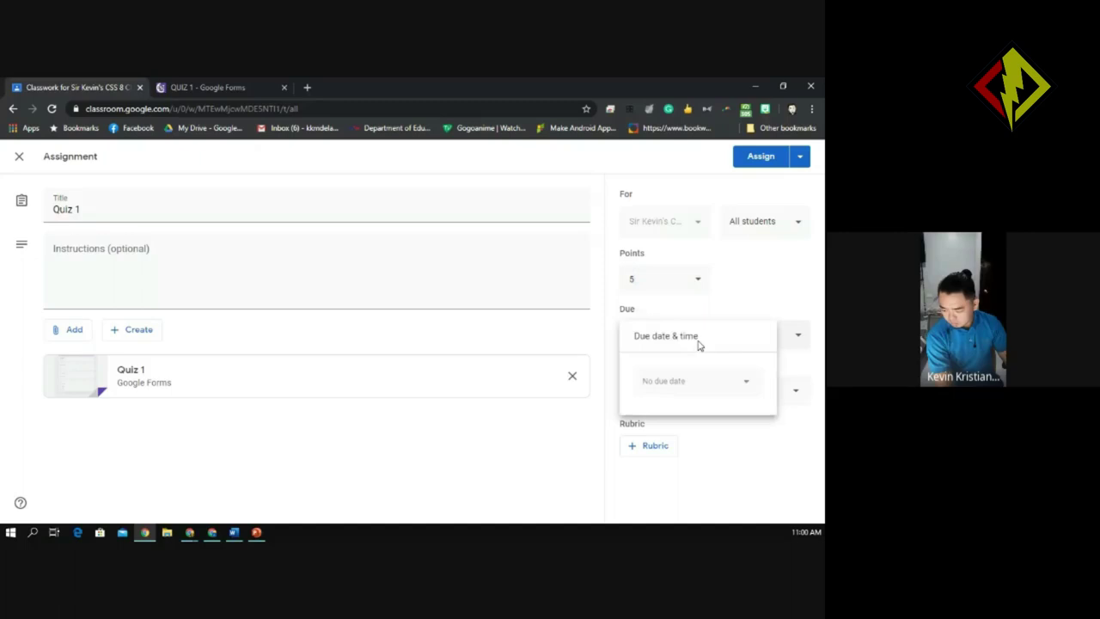
pyautogui.click(685, 389)
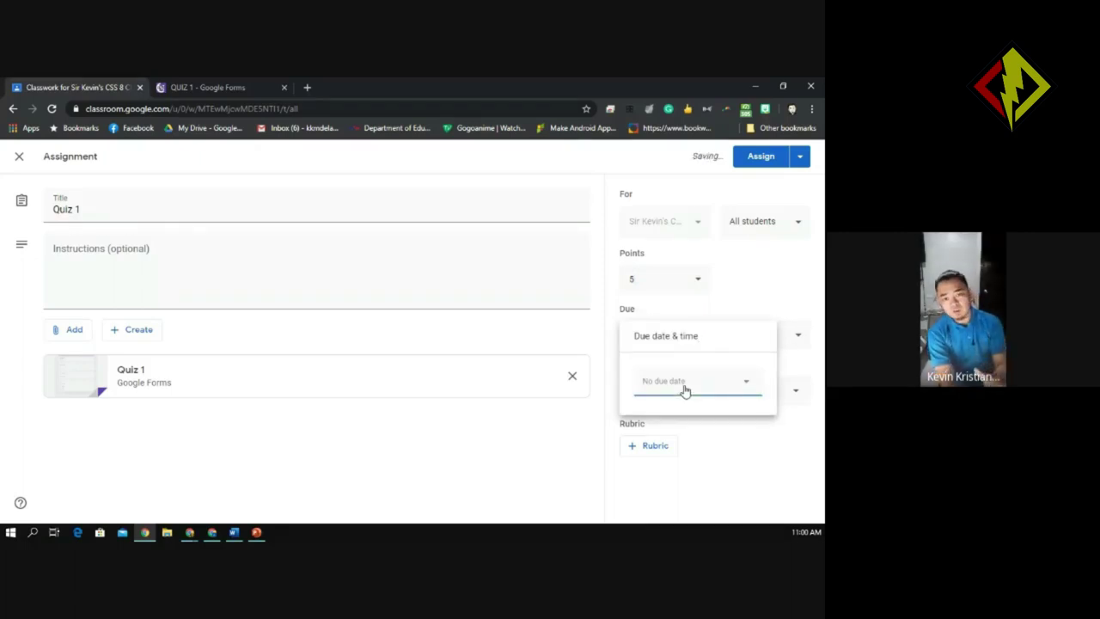
pyautogui.click(685, 388)
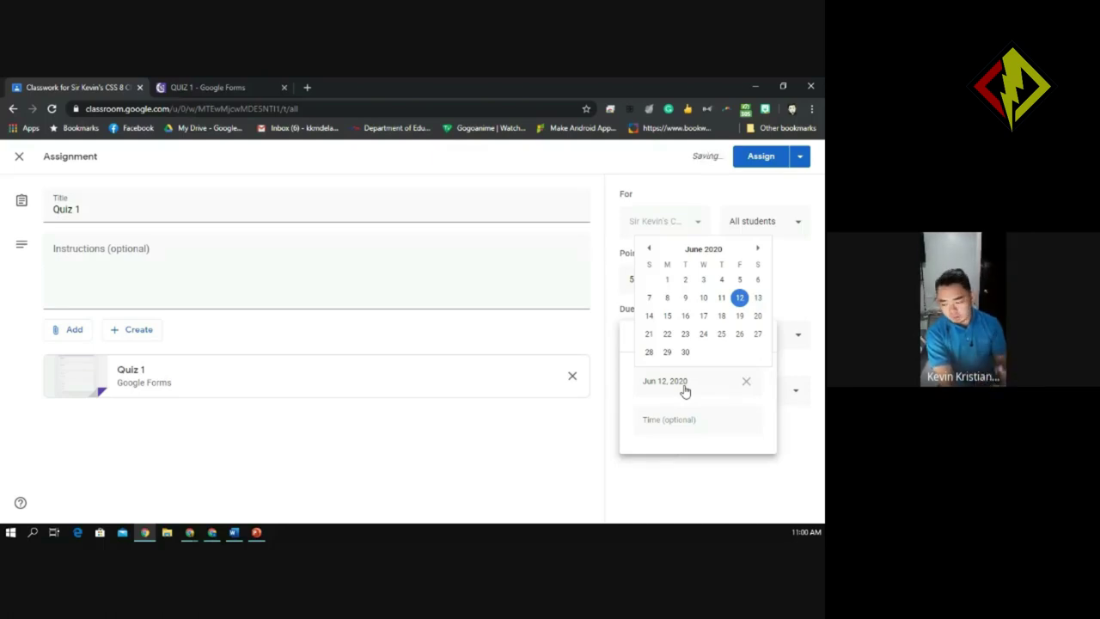
pyautogui.click(741, 299)
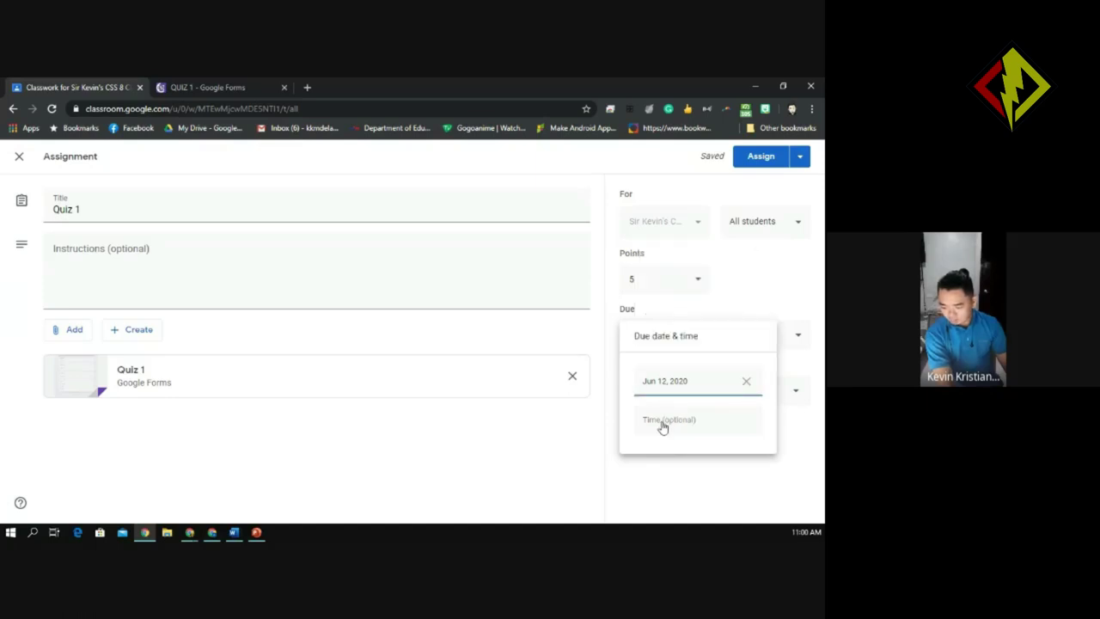
pyautogui.click(662, 421)
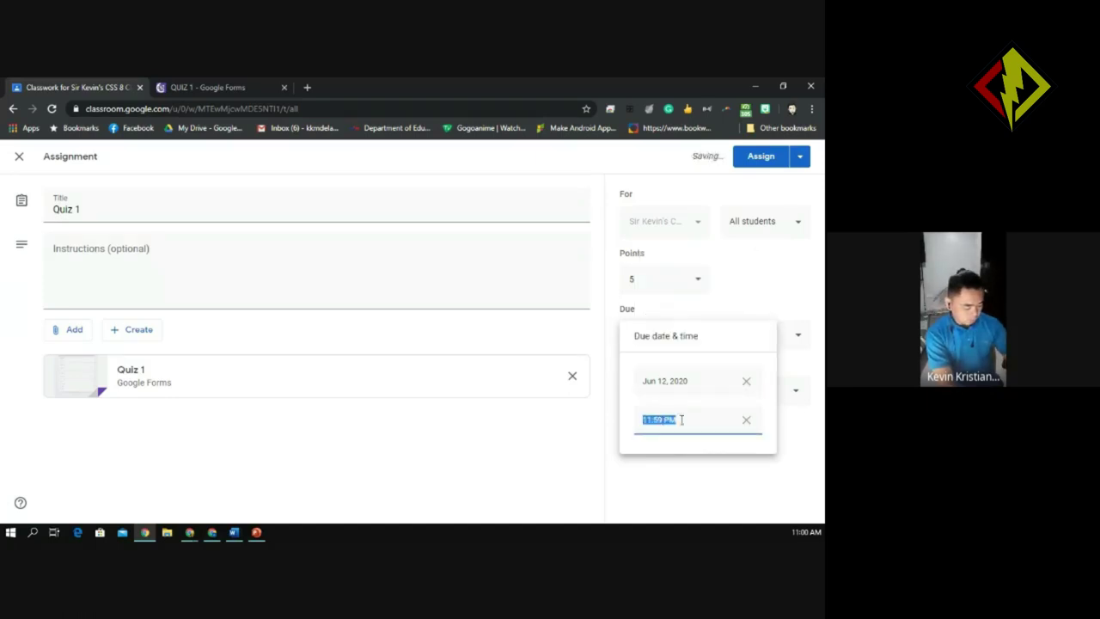
pyautogui.write('2:00')
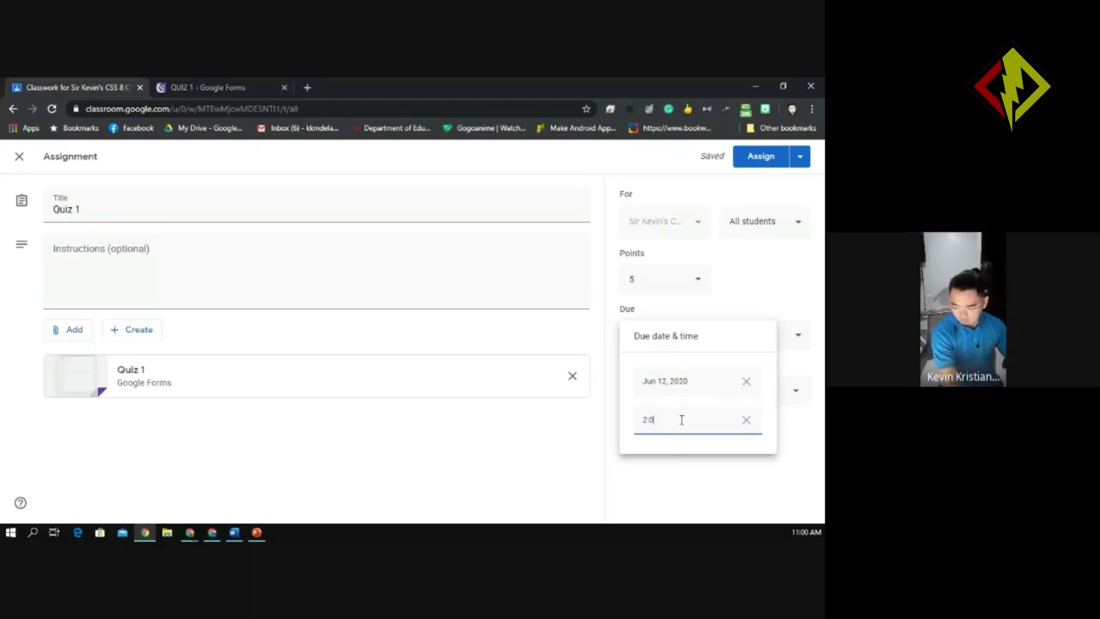
pyautogui.write('PM')
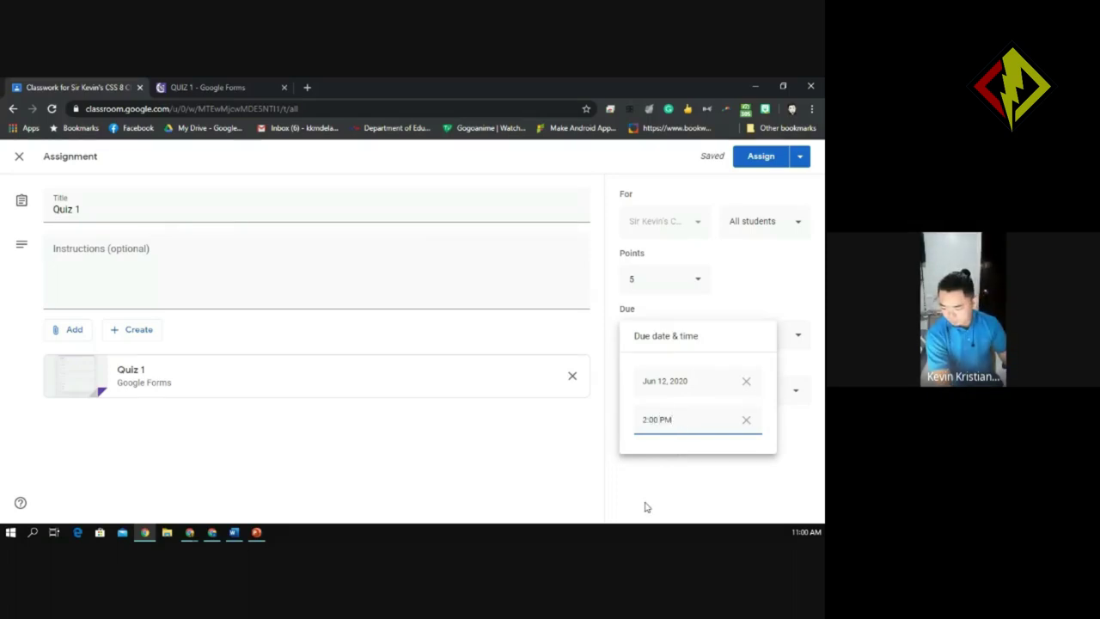
pyautogui.click(654, 469)
pyautogui.click(679, 389)
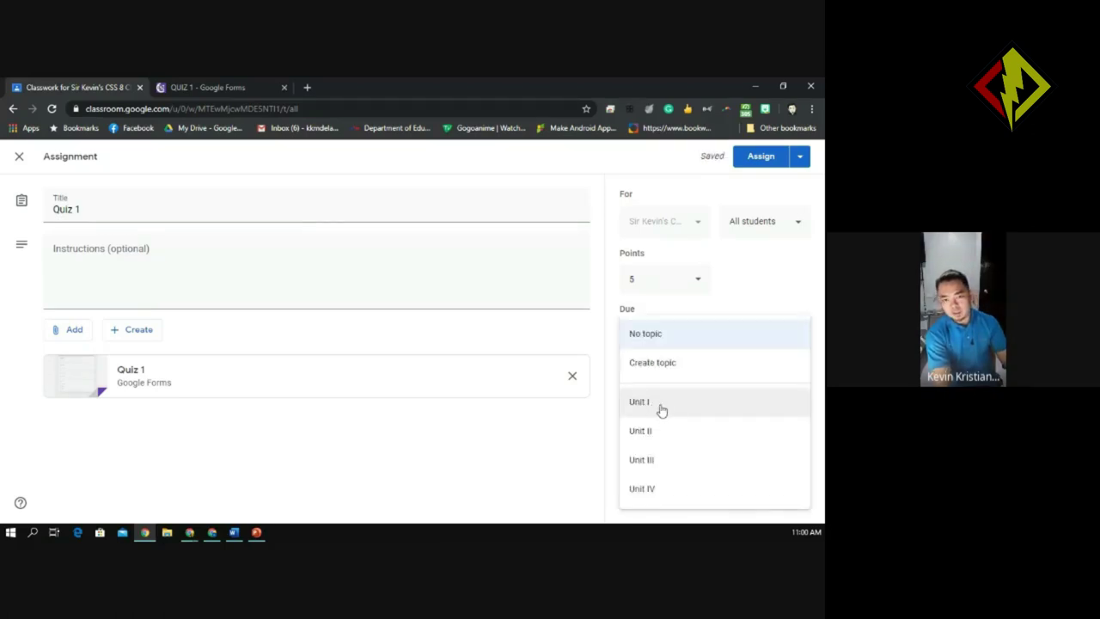
pyautogui.click(662, 404)
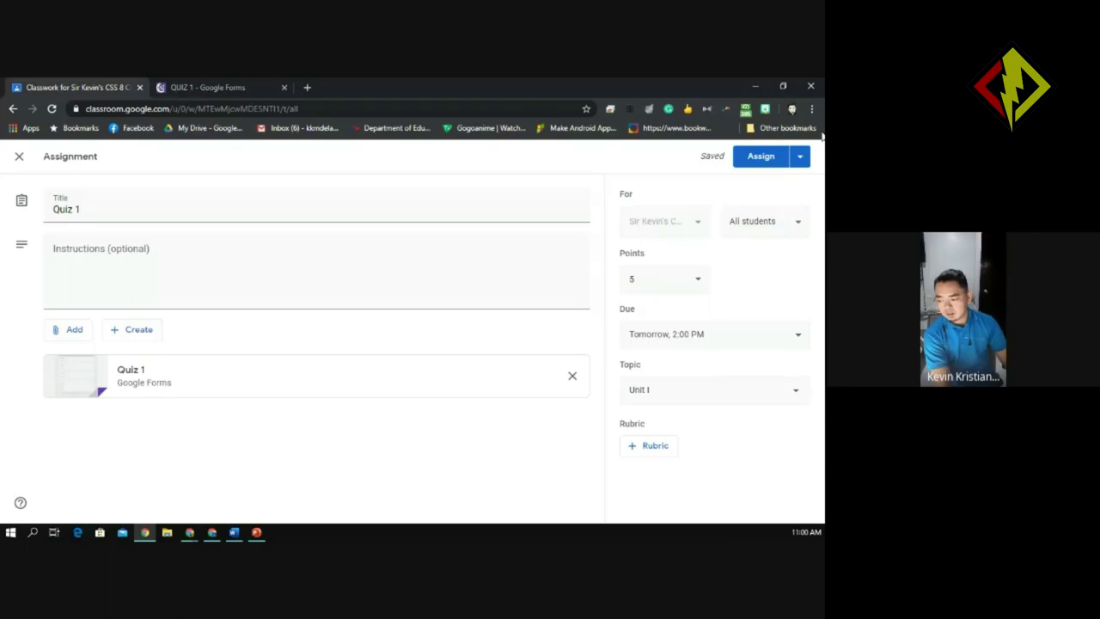
# Open the scheduling options for the Quiz 1 assignment and choose Jun 12, 2020 as its posting date
pyautogui.click(800, 157)
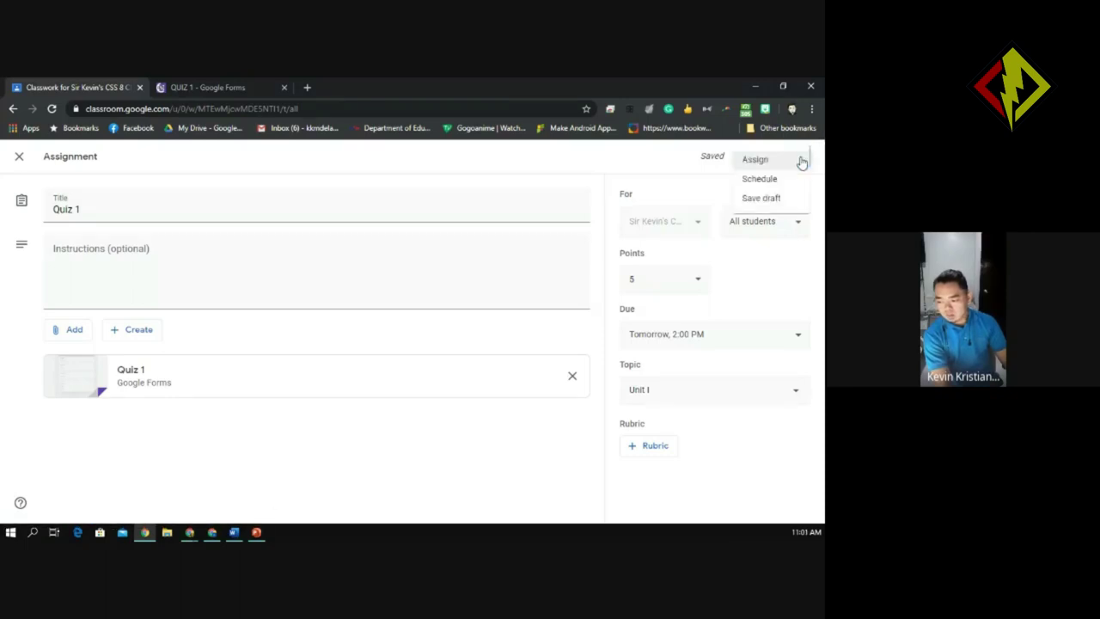
pyautogui.click(758, 161)
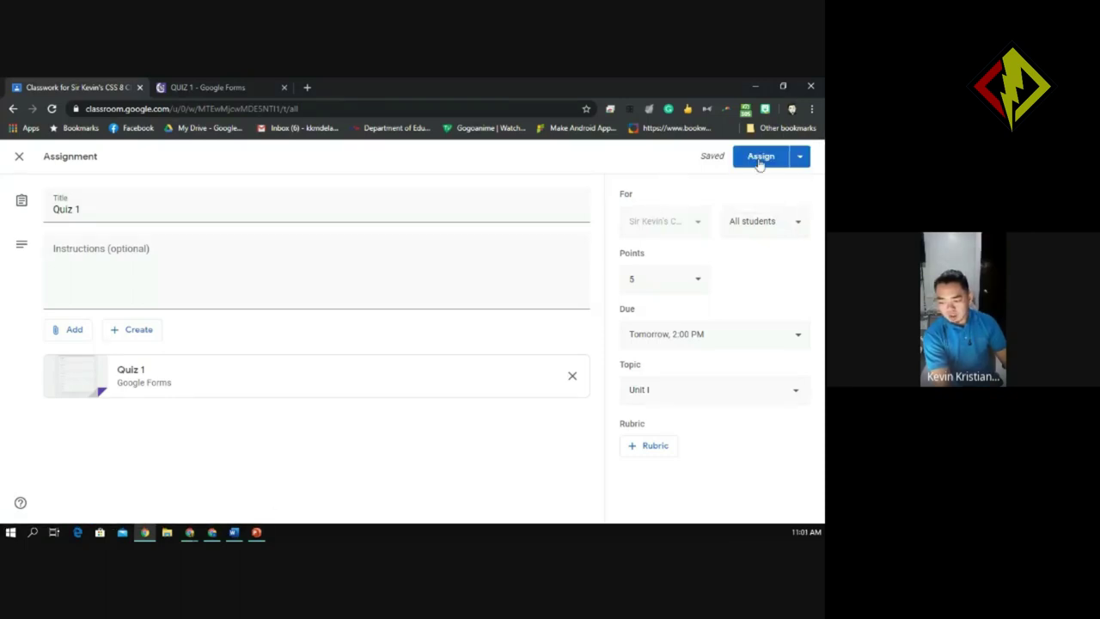
pyautogui.click(761, 163)
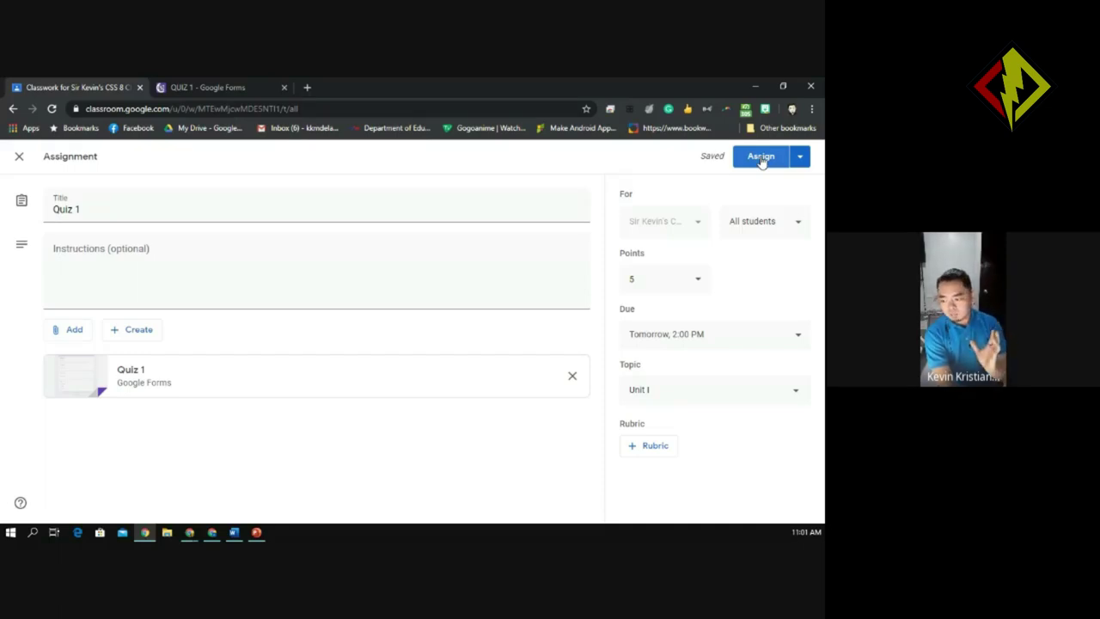
pyautogui.click(800, 163)
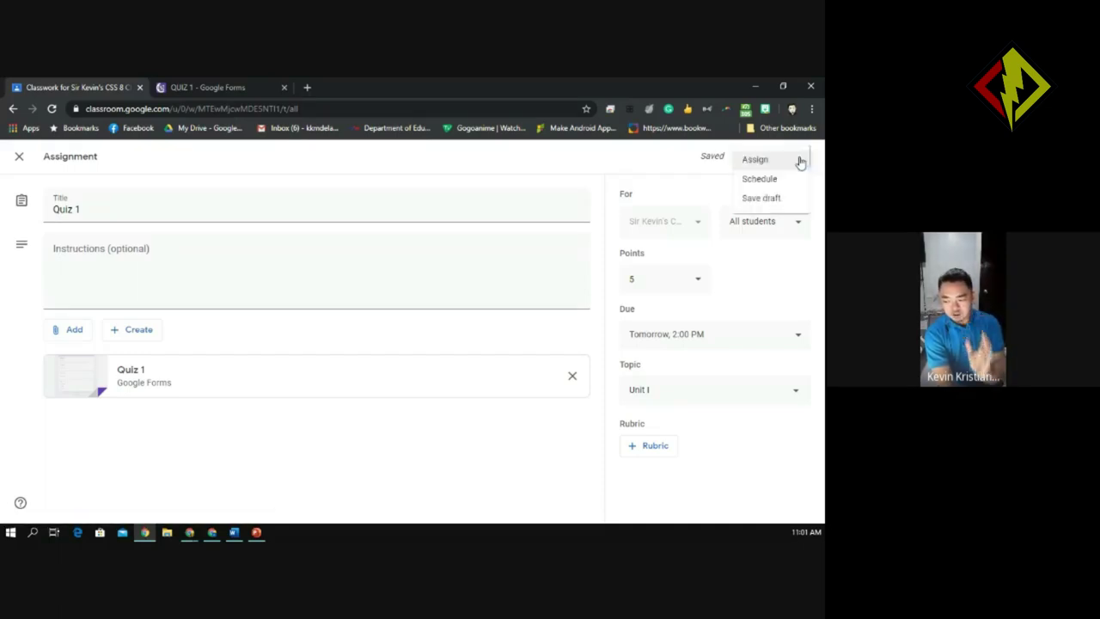
pyautogui.click(783, 180)
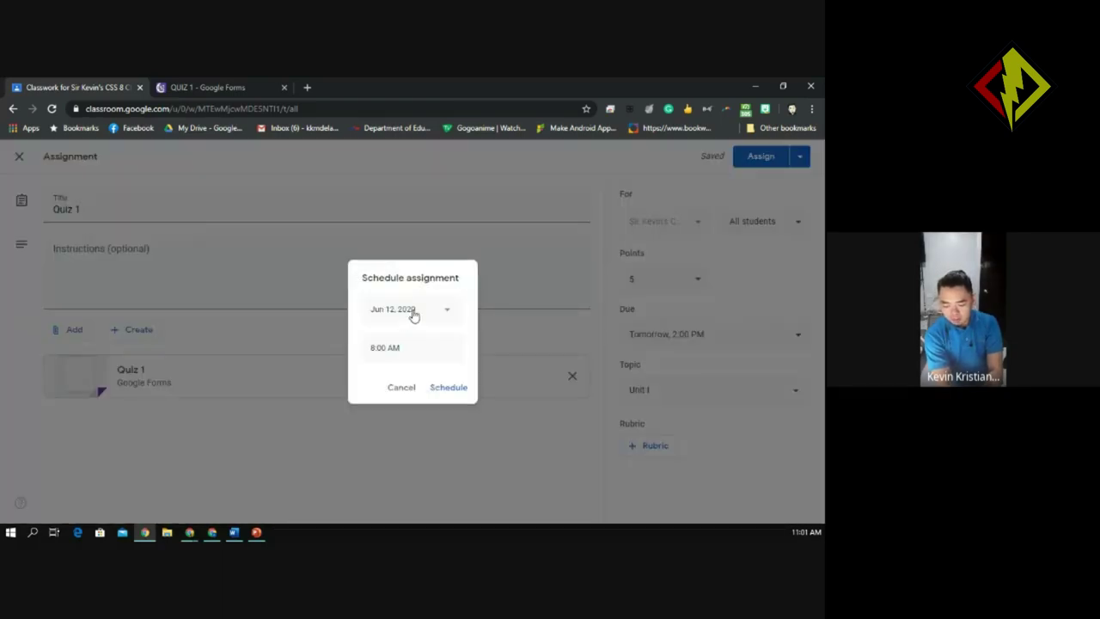
pyautogui.click(414, 315)
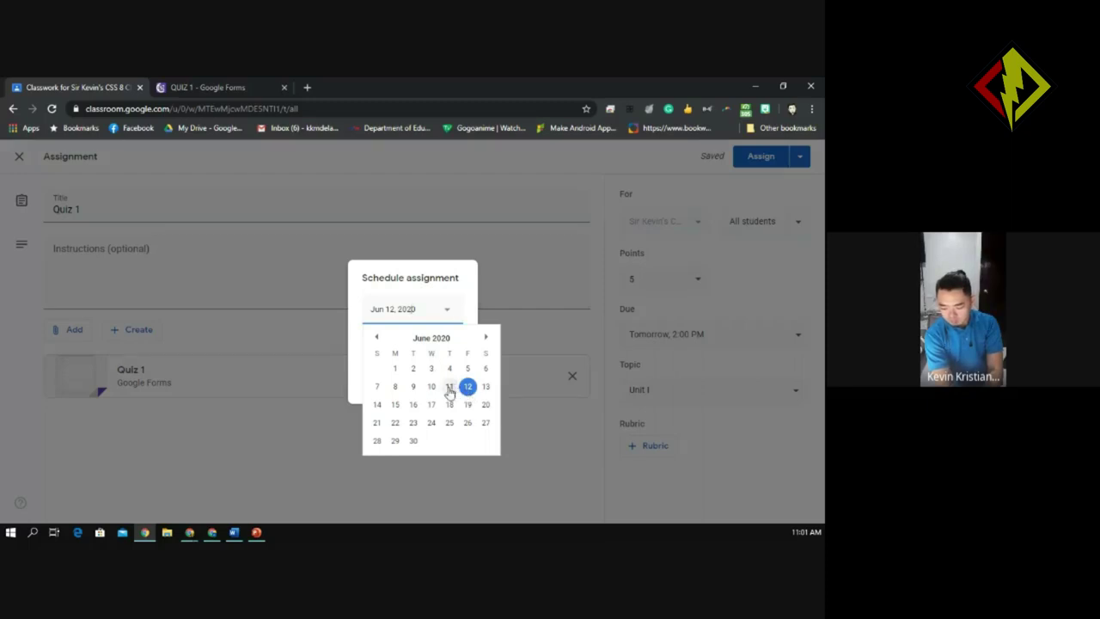
pyautogui.click(449, 388)
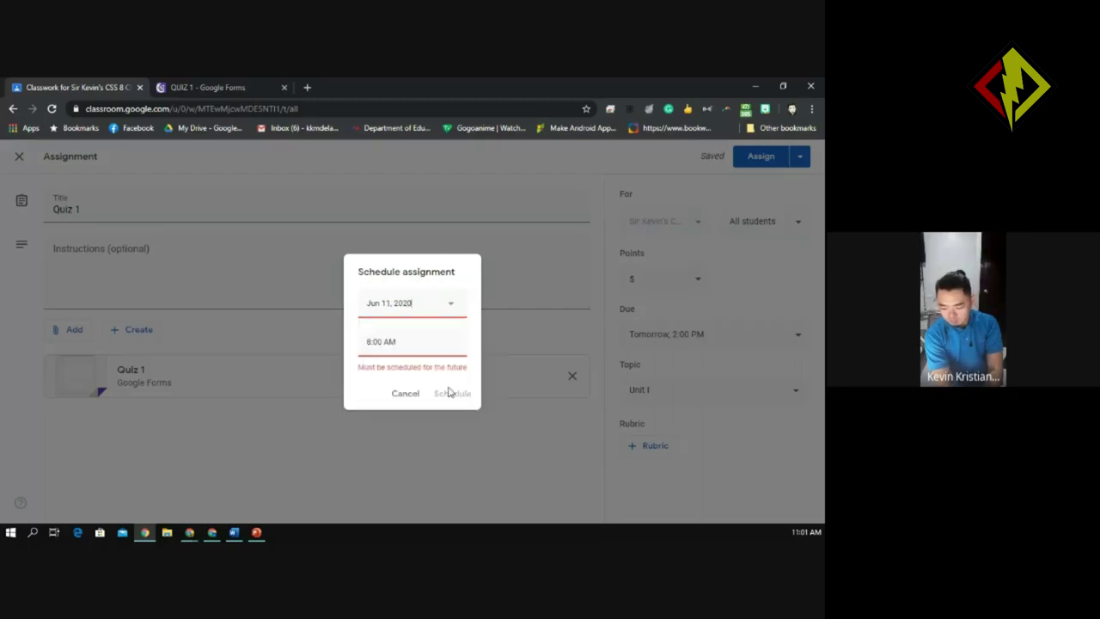
pyautogui.click(453, 307)
pyautogui.click(464, 384)
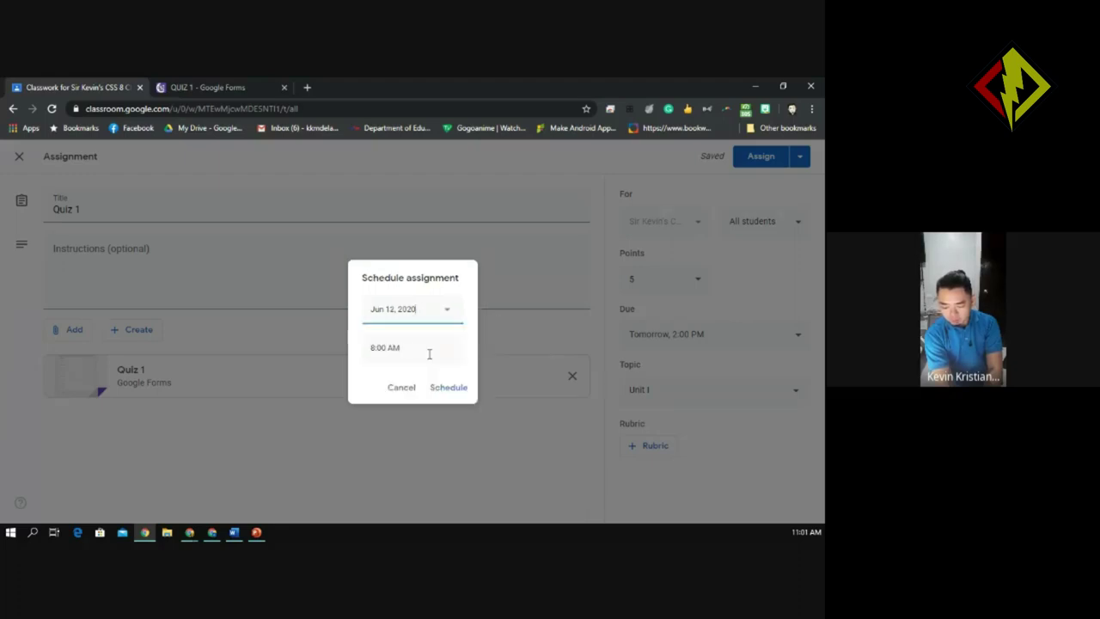
# Set the posting time to 1:00 PM and schedule the Quiz 1 assignment
pyautogui.click(403, 350)
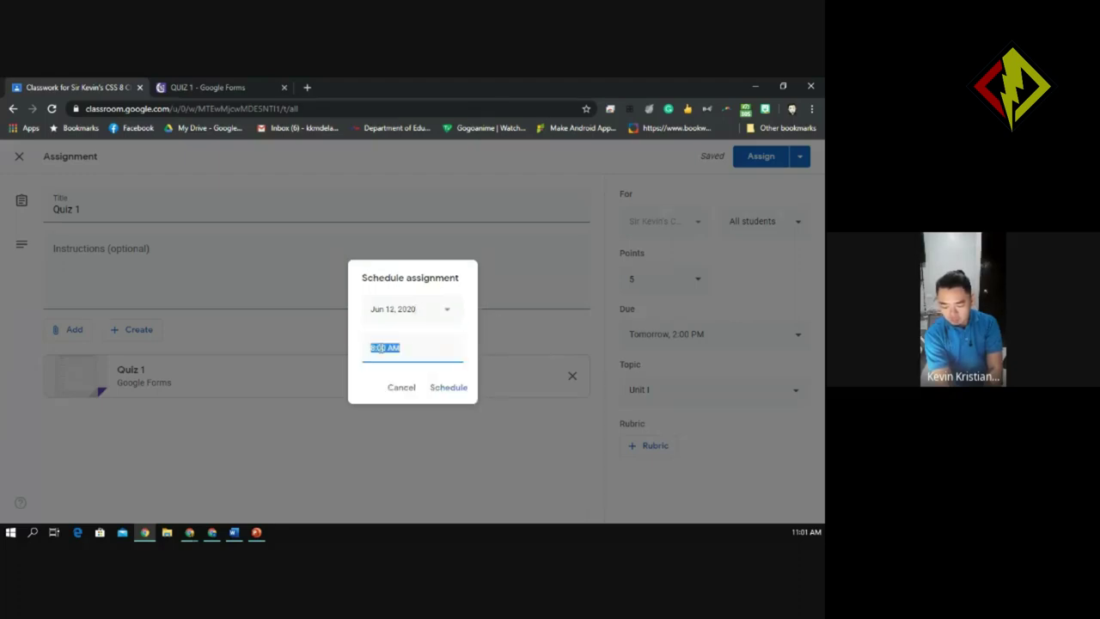
pyautogui.moveTo(388, 348); pyautogui.dragTo(360, 352)
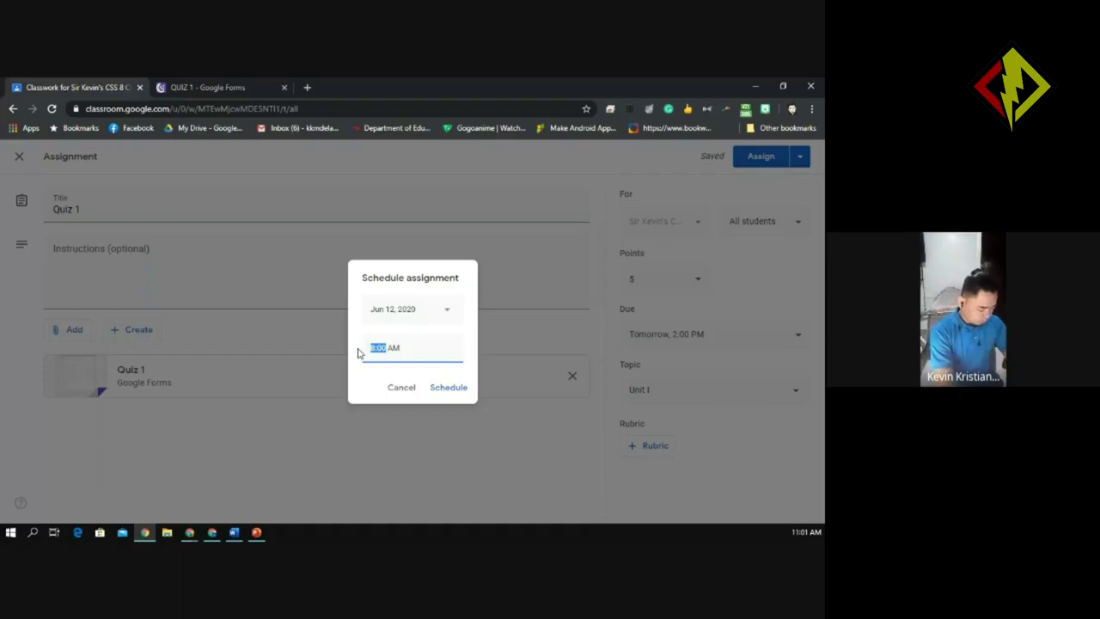
pyautogui.write('1:')
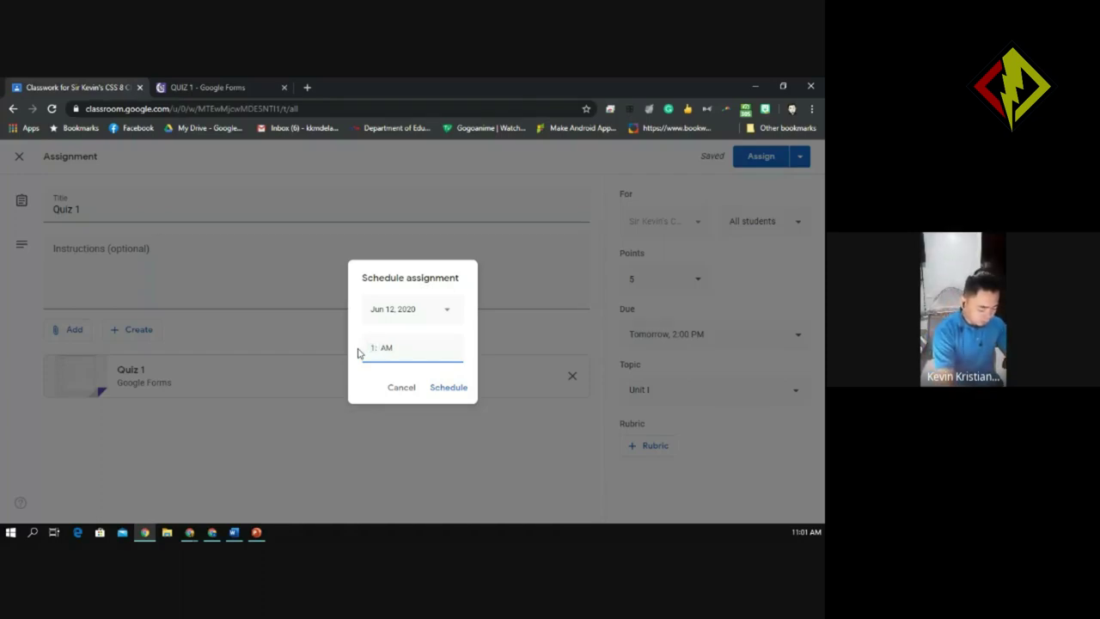
pyautogui.write(' AM')
pyautogui.press('BackSpace')
pyautogui.press('BackSpace')
pyautogui.press('BackSpace')
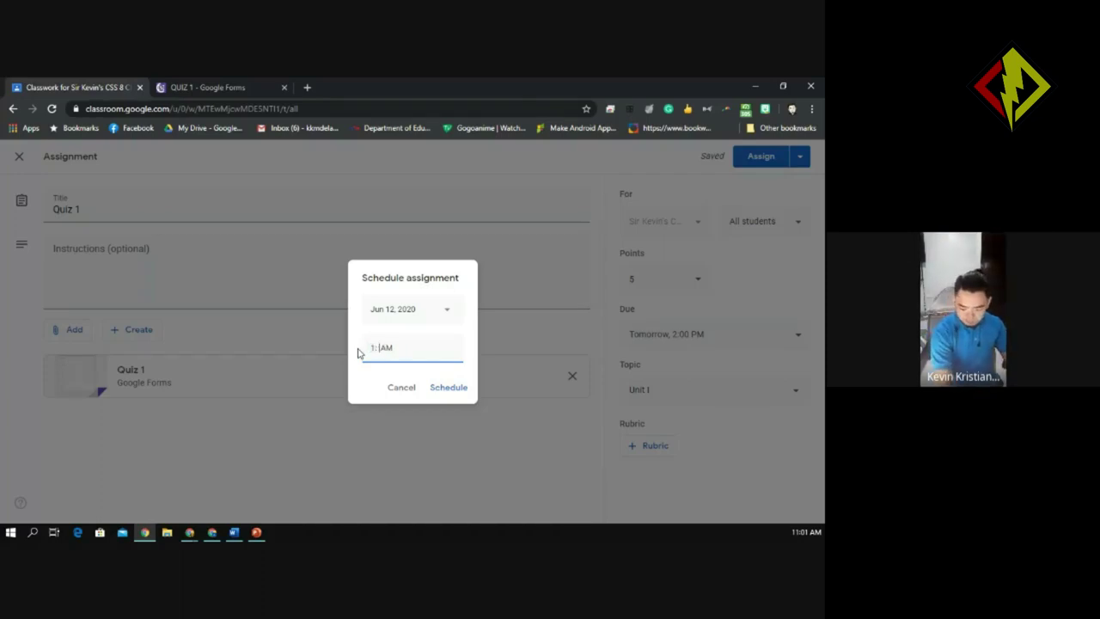
pyautogui.write('00')
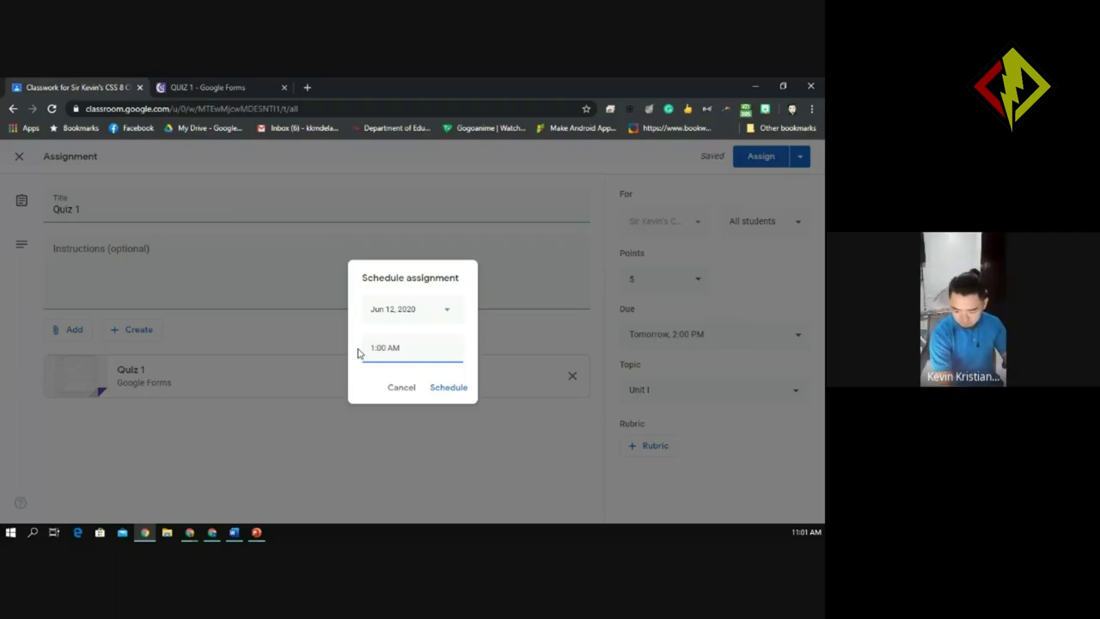
pyautogui.doubleClick(392, 348)
pyautogui.write('PM')
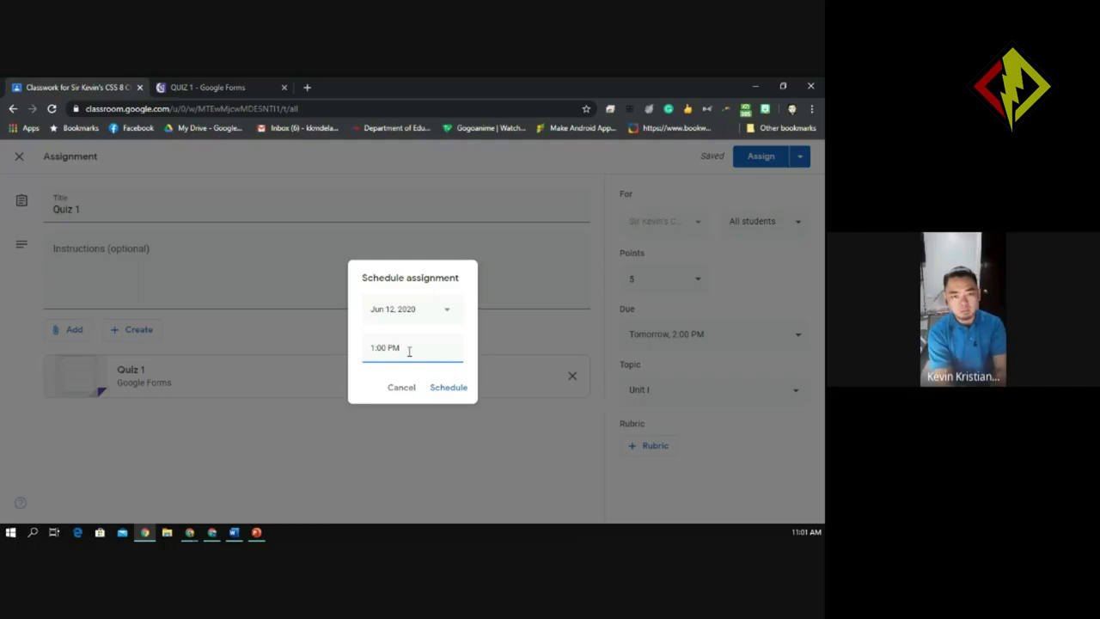
pyautogui.click(441, 392)
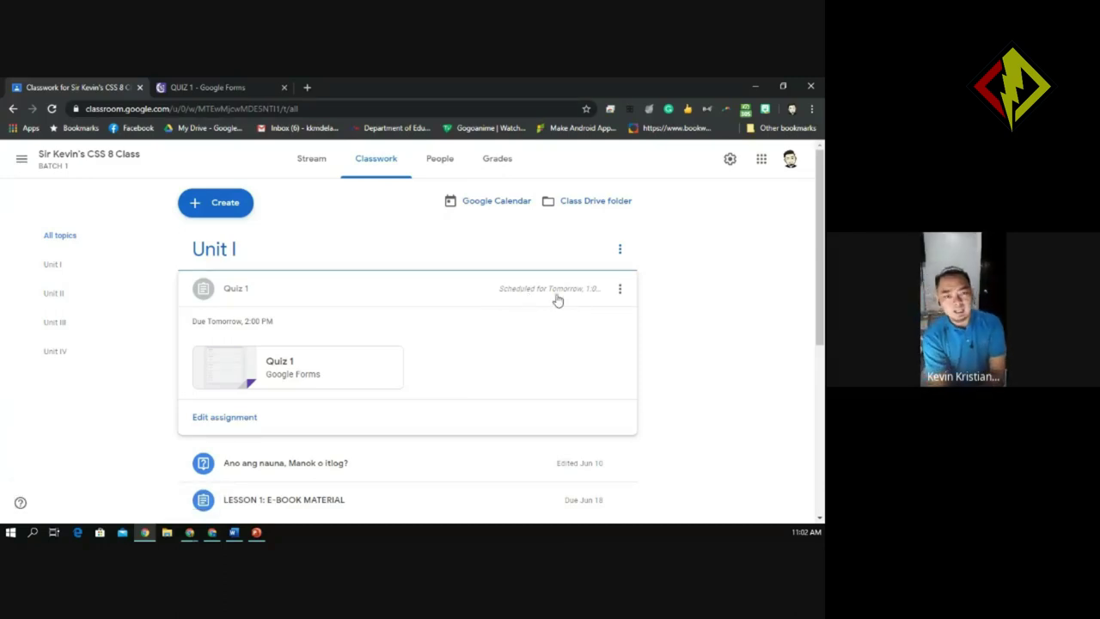
# Check the class's people list and open the CSS 8 Class in the student account's browser window
pyautogui.click(447, 168)
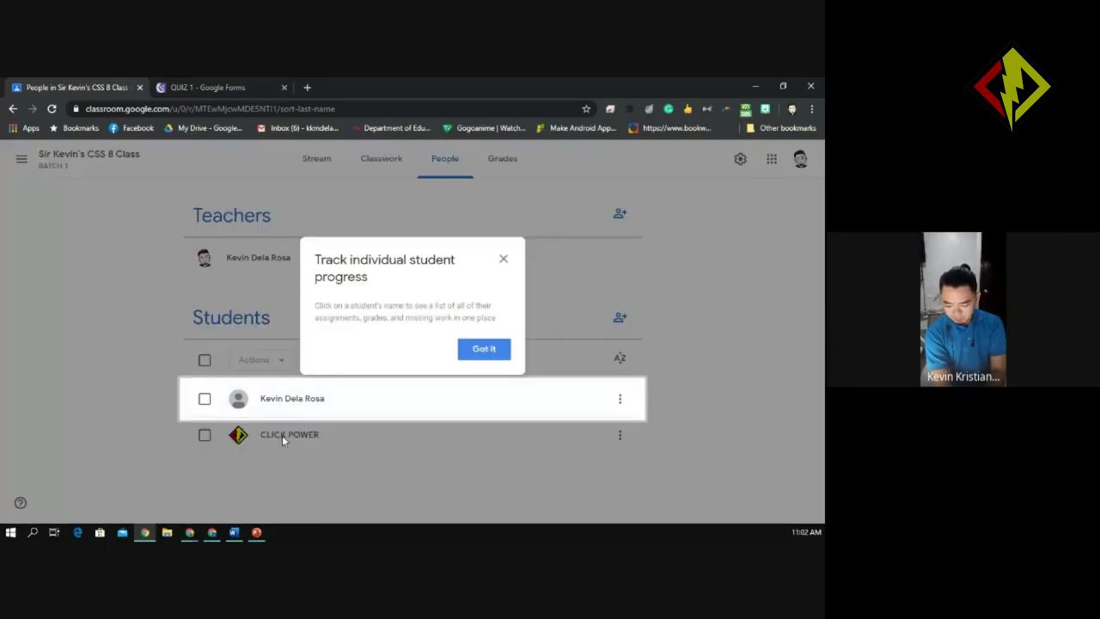
pyautogui.click(486, 353)
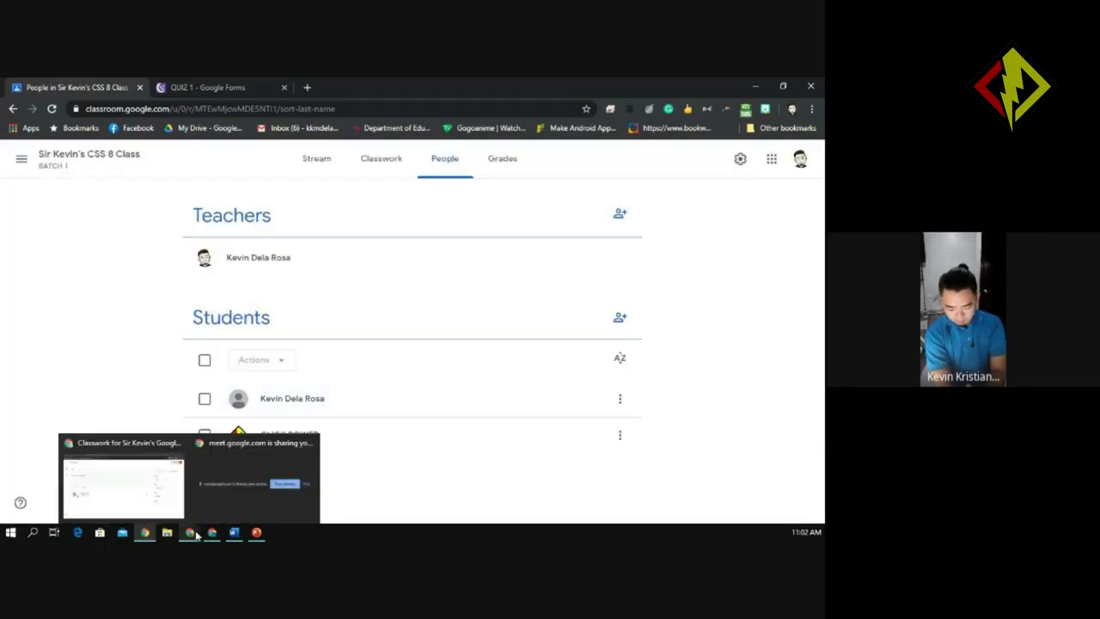
pyautogui.click(123, 486)
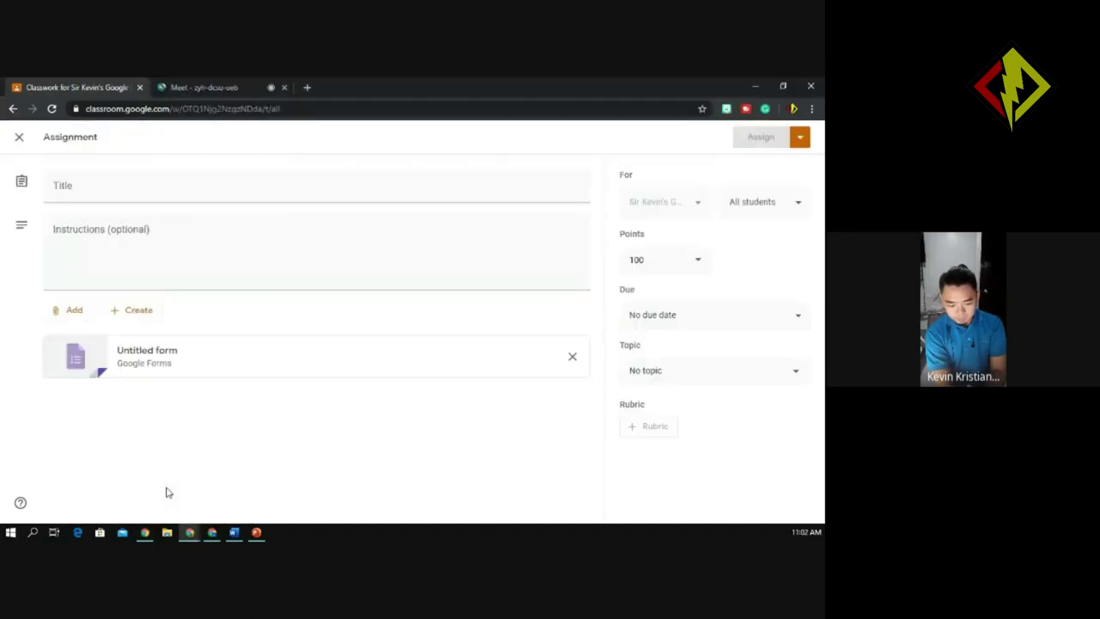
pyautogui.click(17, 140)
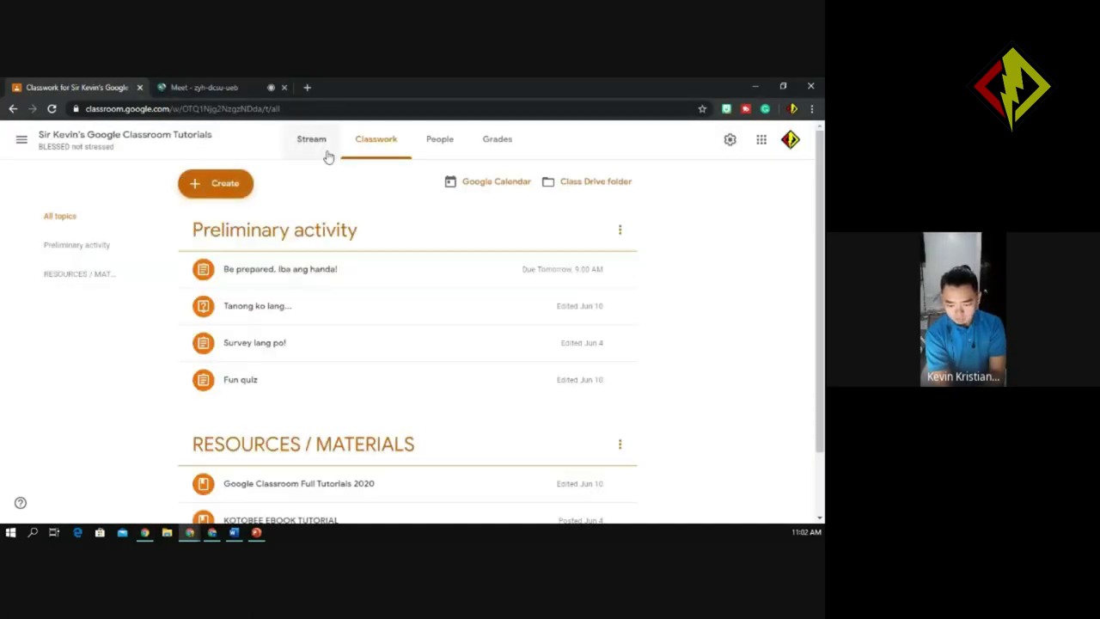
pyautogui.click(19, 142)
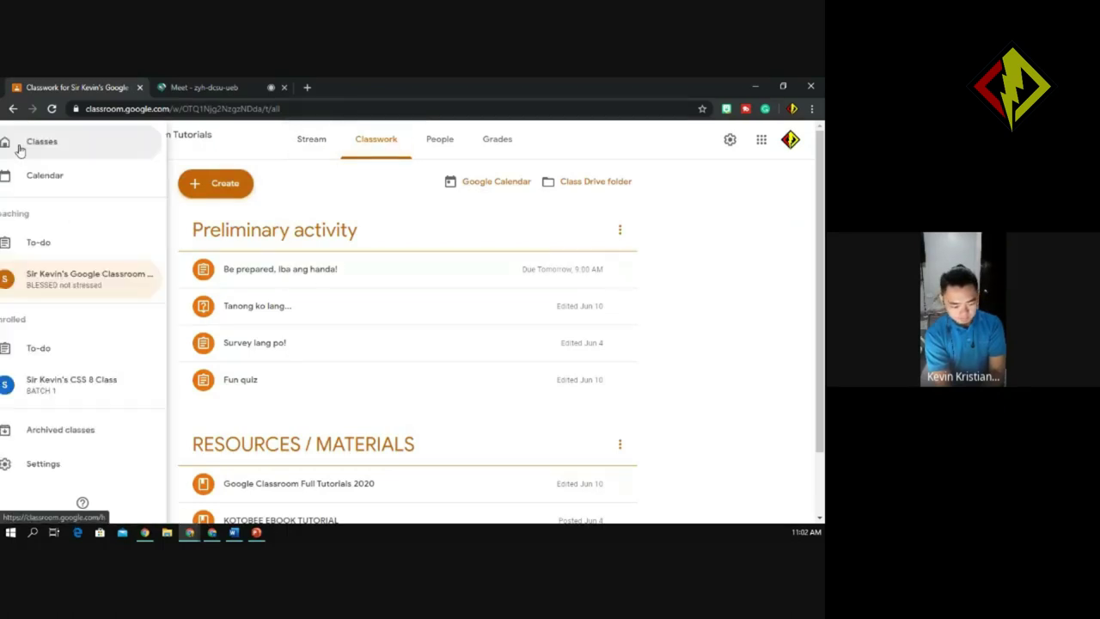
pyautogui.click(67, 389)
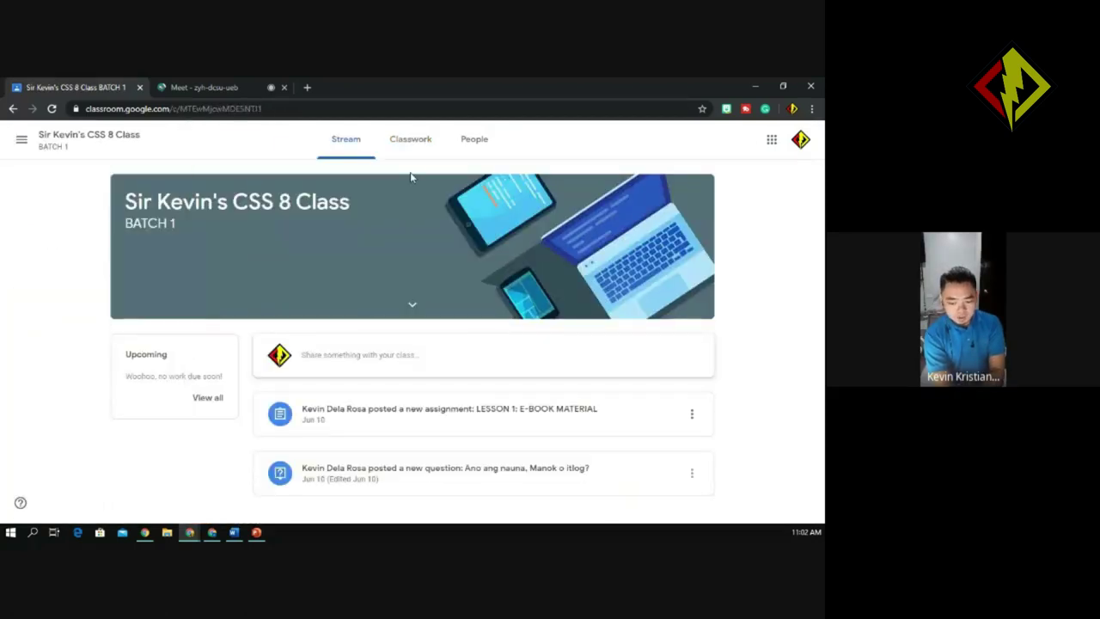
# Check the student's refreshed classwork list for Quiz 1 and the class stream for upcoming work
pyautogui.click(414, 143)
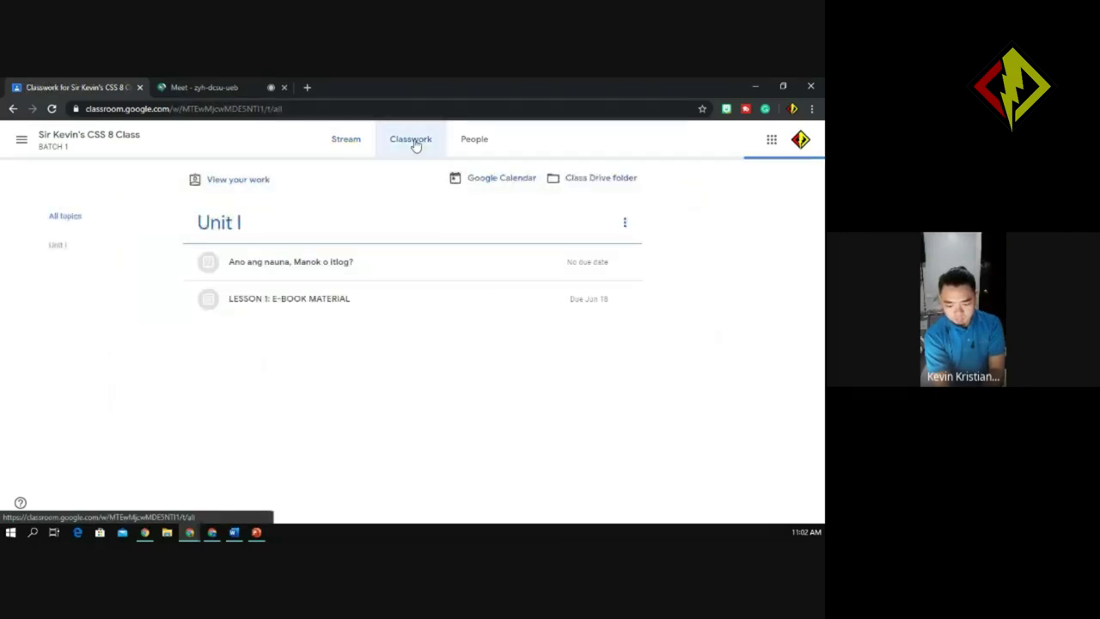
pyautogui.click(52, 111)
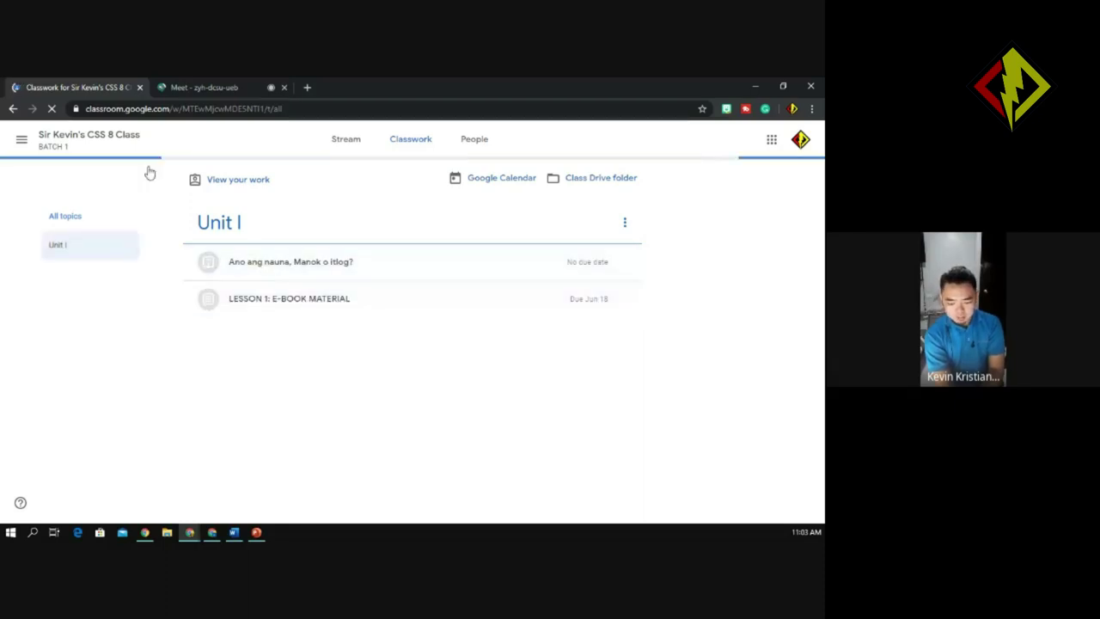
pyautogui.click(351, 152)
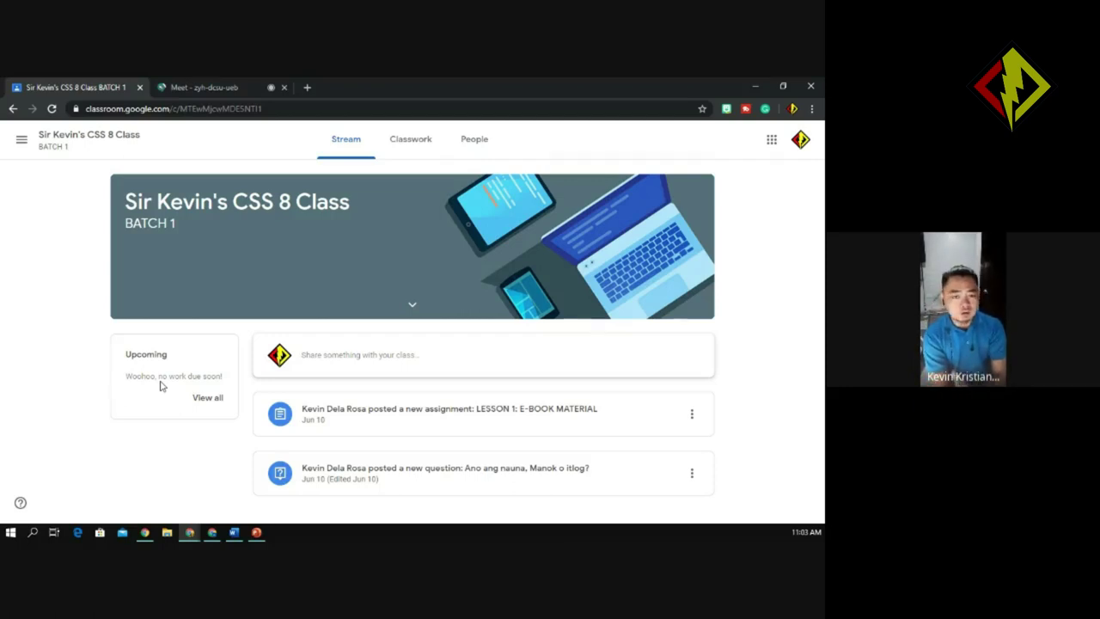
pyautogui.click(344, 365)
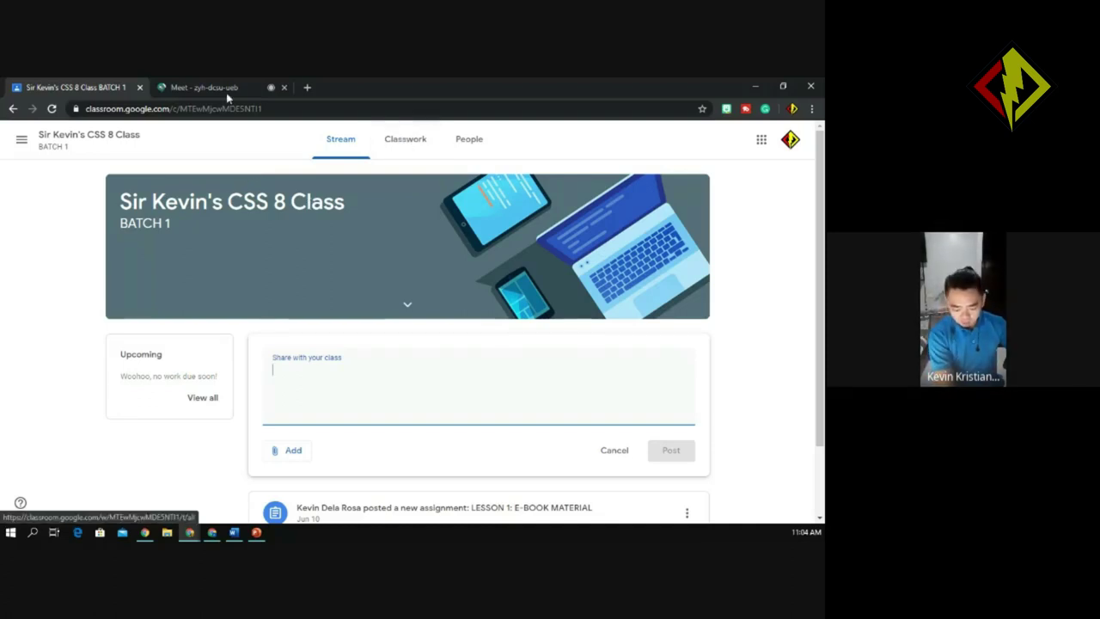
# Return to the teacher's browser window and view the classwork list with the scheduled Quiz 1
pyautogui.moveTo(144, 532)
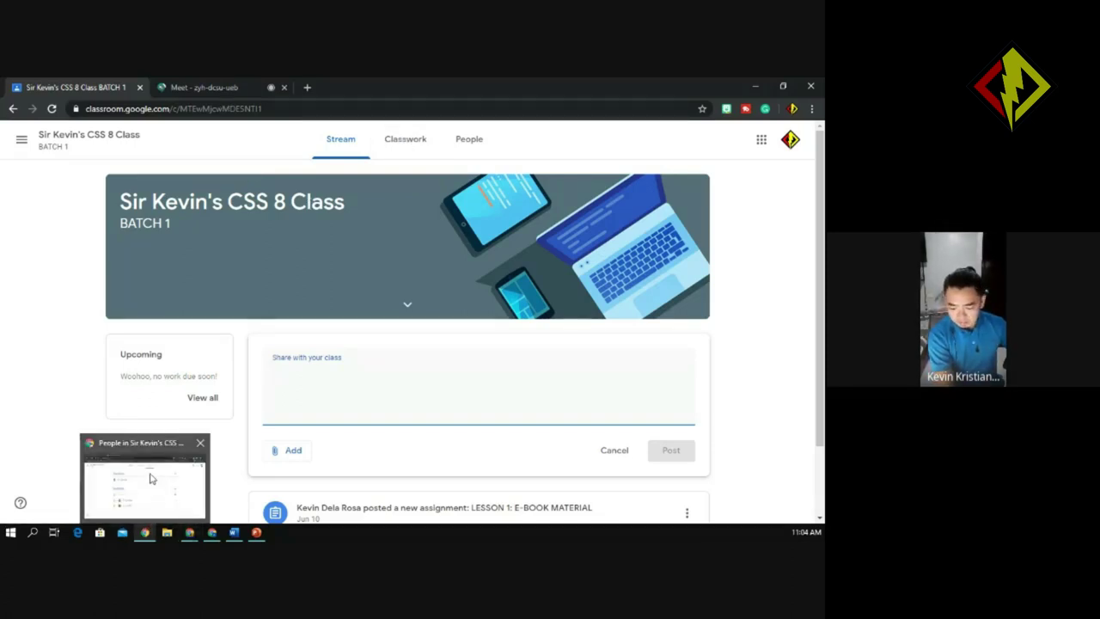
pyautogui.click(151, 479)
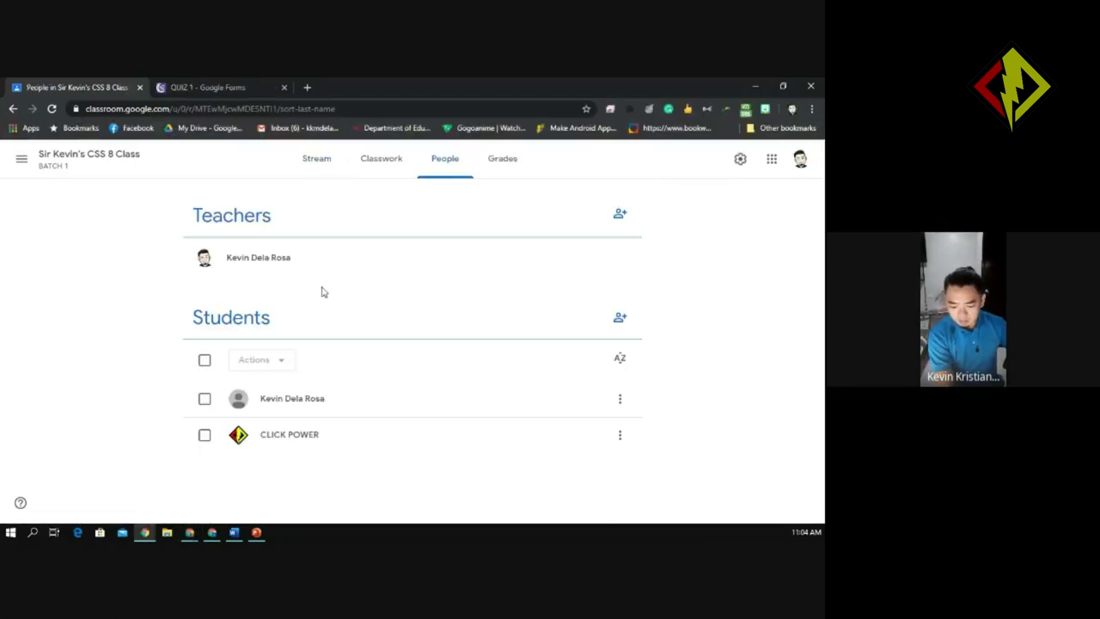
pyautogui.click(382, 163)
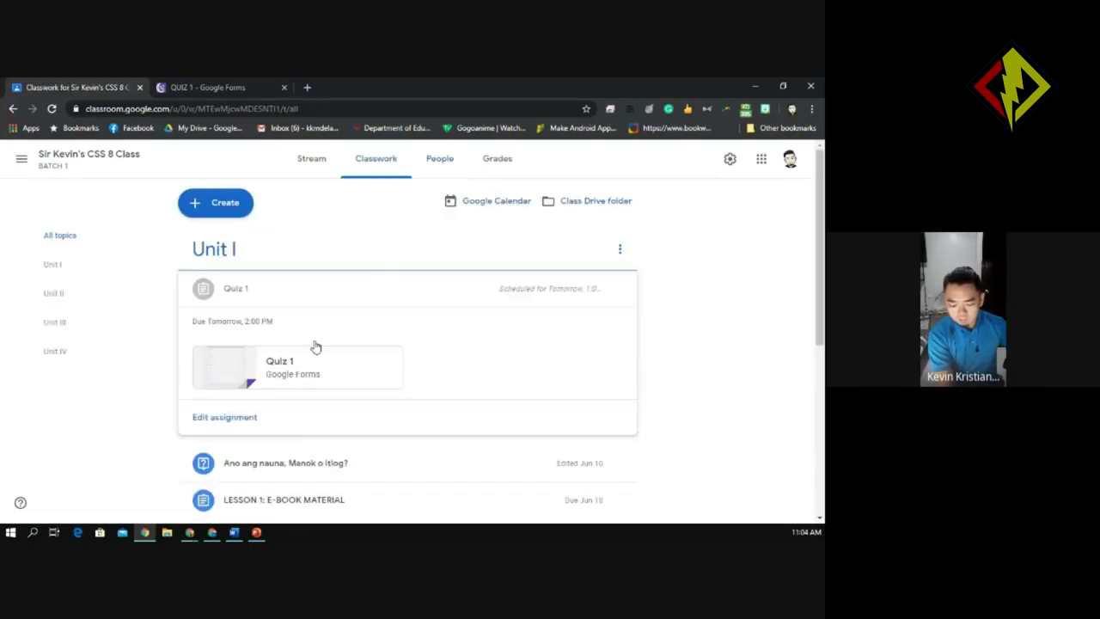